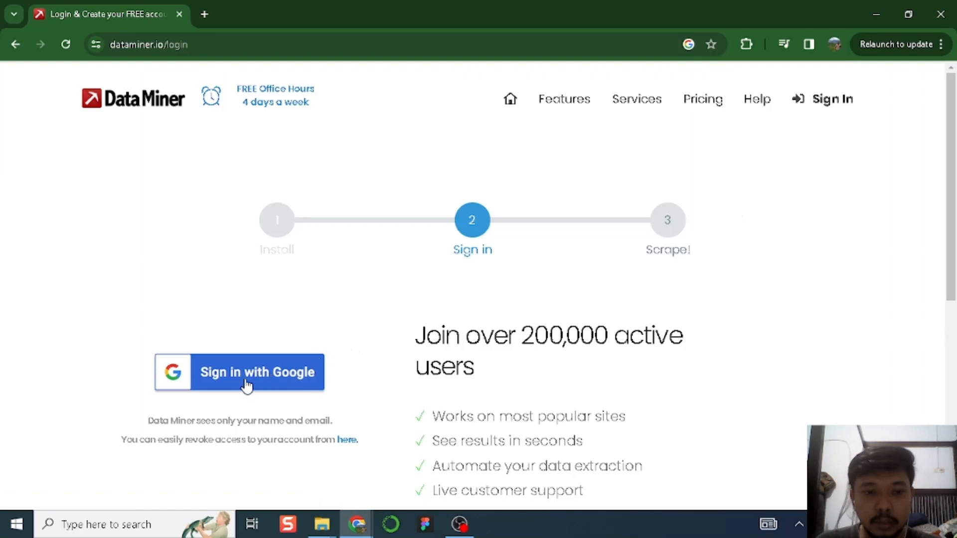
Sign in to Data Miner with the Google account and review the account's current plan and monthly usage
{"action": "left_click", "coordinate": [247, 385]}
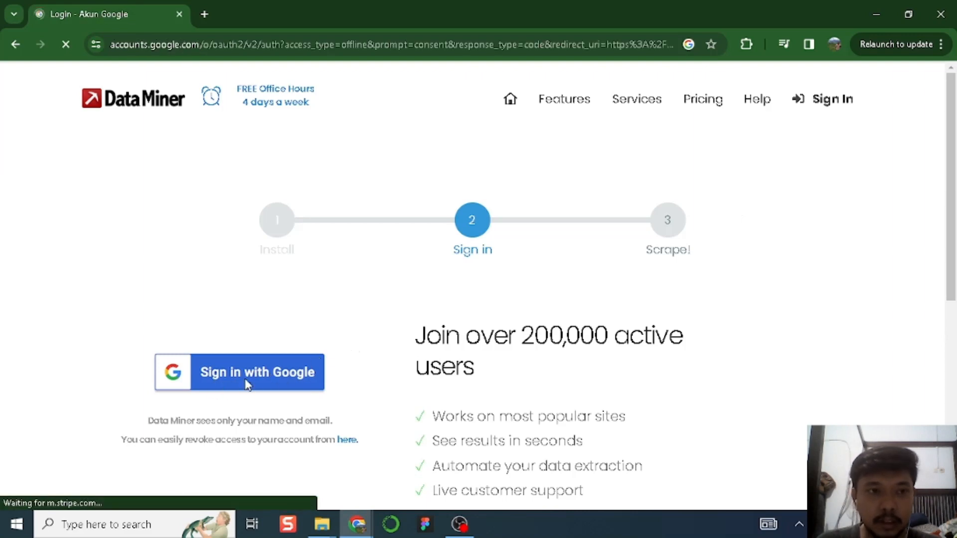
{"action": "left_click", "coordinate": [369, 271]}
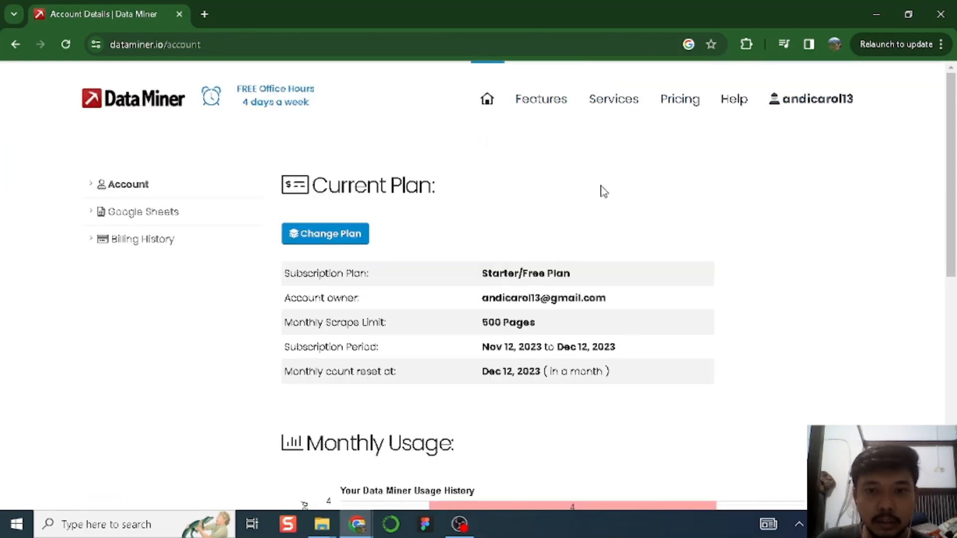
{"action": "scroll", "coordinate": [604, 192], "scroll_direction": "down", "scroll_amount": 10}
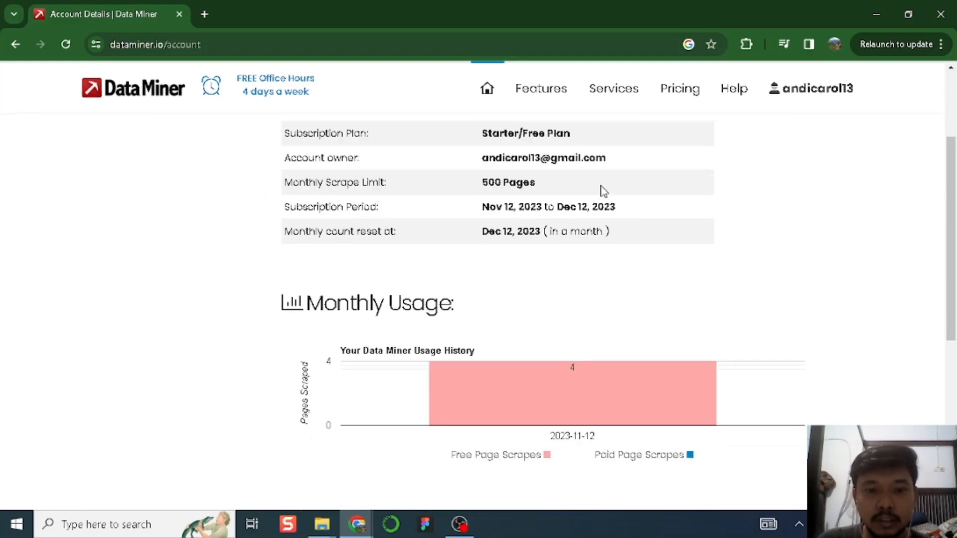
{"action": "scroll", "coordinate": [603, 192], "scroll_direction": "up", "scroll_amount": 10}
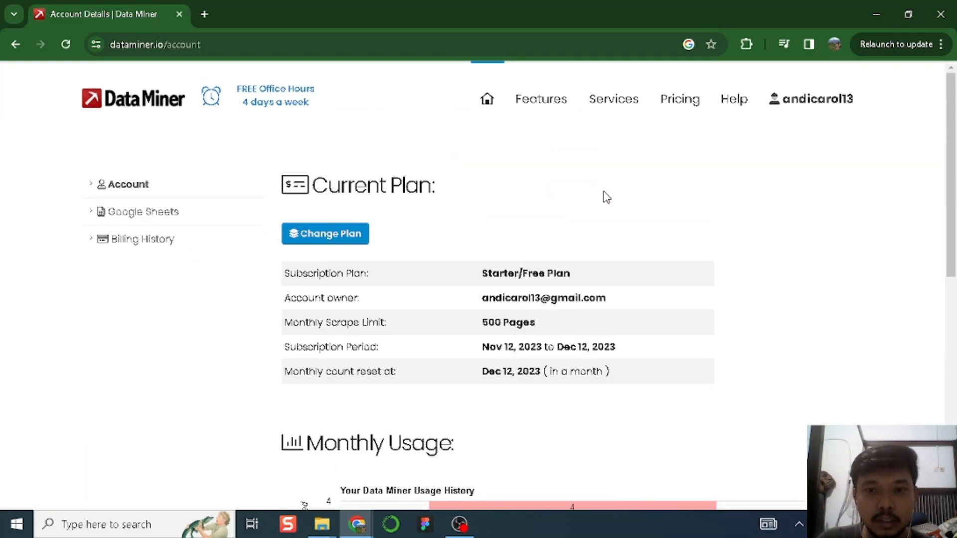
Open the Chrome Web Store listing for the Data Miner extension from the Data Miner home page
{"action": "left_click", "coordinate": [151, 113]}
{"action": "scroll", "coordinate": [447, 285], "scroll_direction": "down", "scroll_amount": 3}
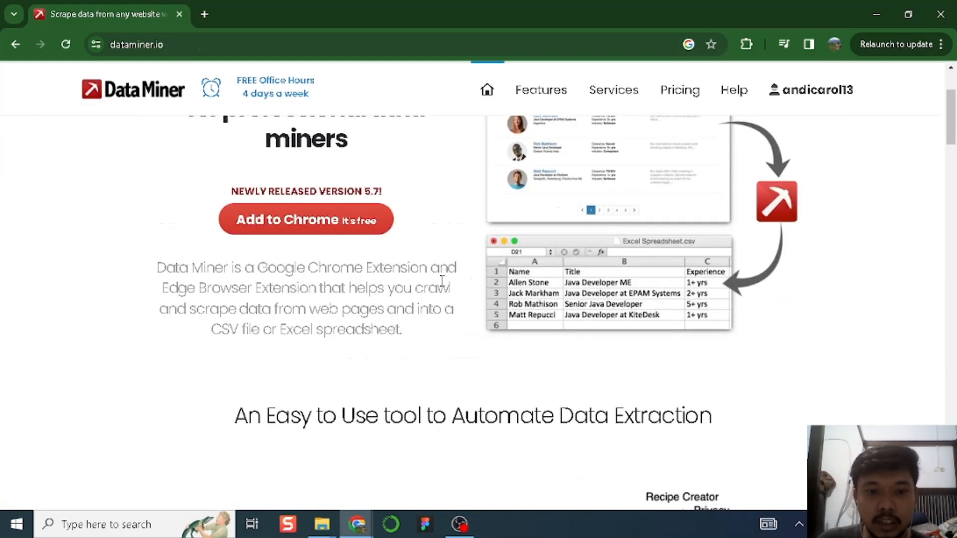
{"action": "left_click", "coordinate": [329, 231]}
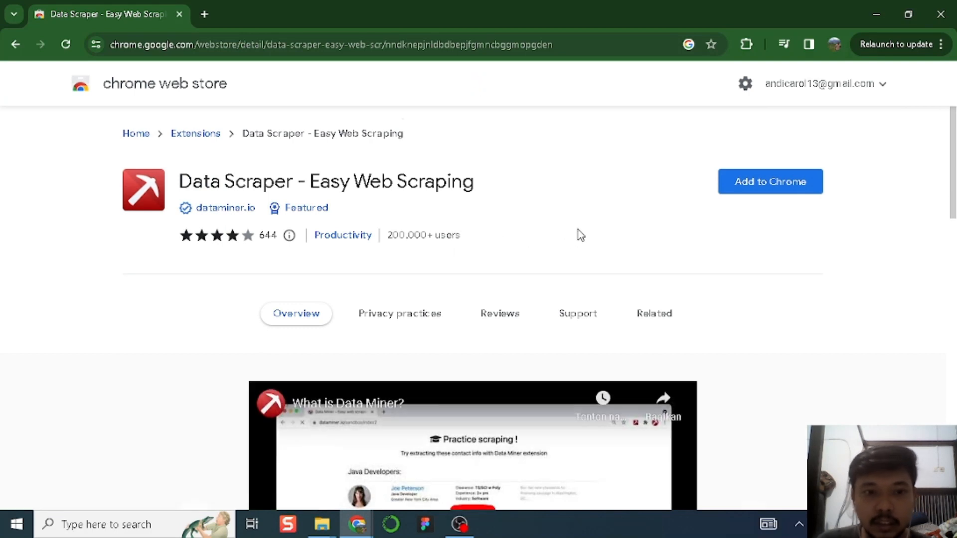
Look over the store listing and install the Data Scraper - Easy Web Scraping extension in Chrome
{"action": "scroll", "coordinate": [581, 234], "scroll_direction": "down", "scroll_amount": 5}
{"action": "scroll", "coordinate": [581, 232], "scroll_direction": "up", "scroll_amount": 5}
{"action": "scroll", "coordinate": [589, 230], "scroll_direction": "down", "scroll_amount": 3}
{"action": "scroll", "coordinate": [702, 227], "scroll_direction": "up", "scroll_amount": 3}
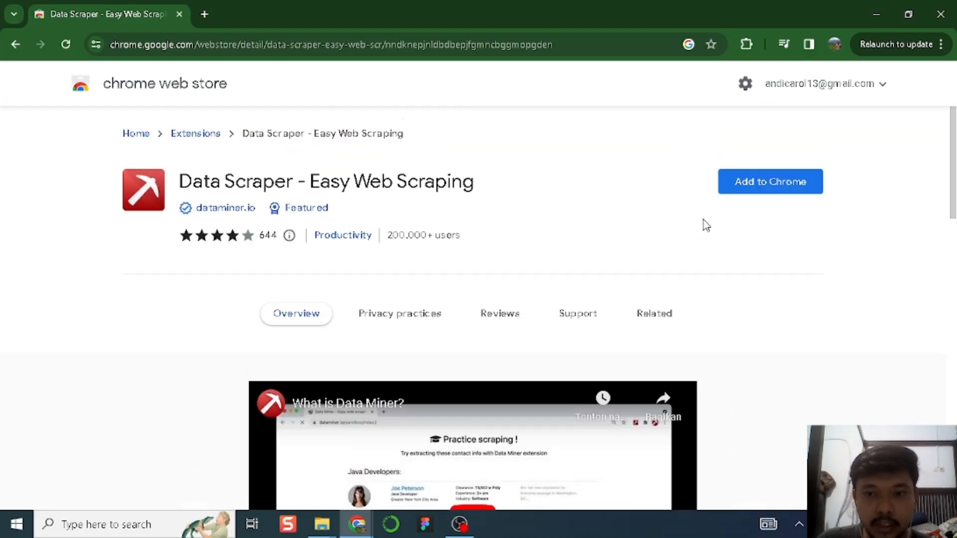
{"action": "left_click", "coordinate": [748, 197]}
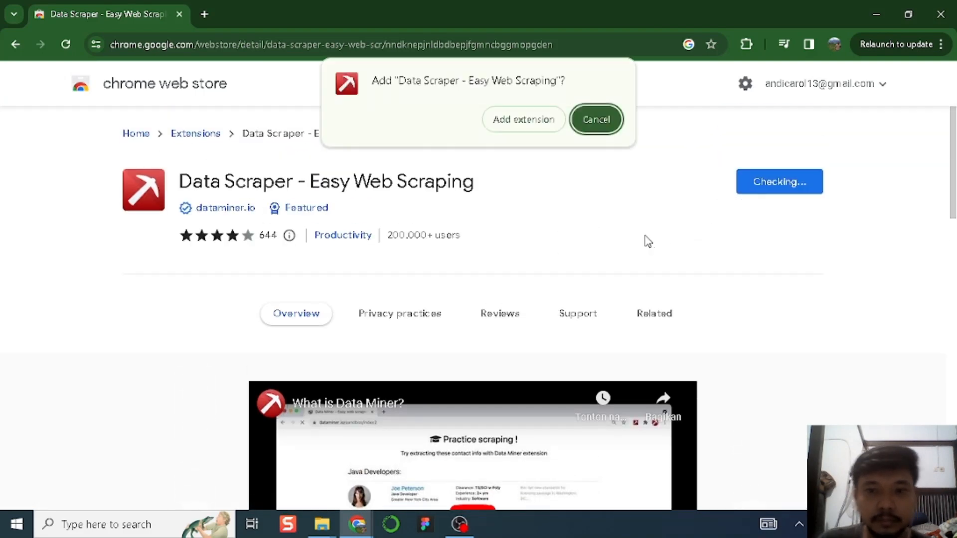
{"action": "left_click", "coordinate": [524, 122]}
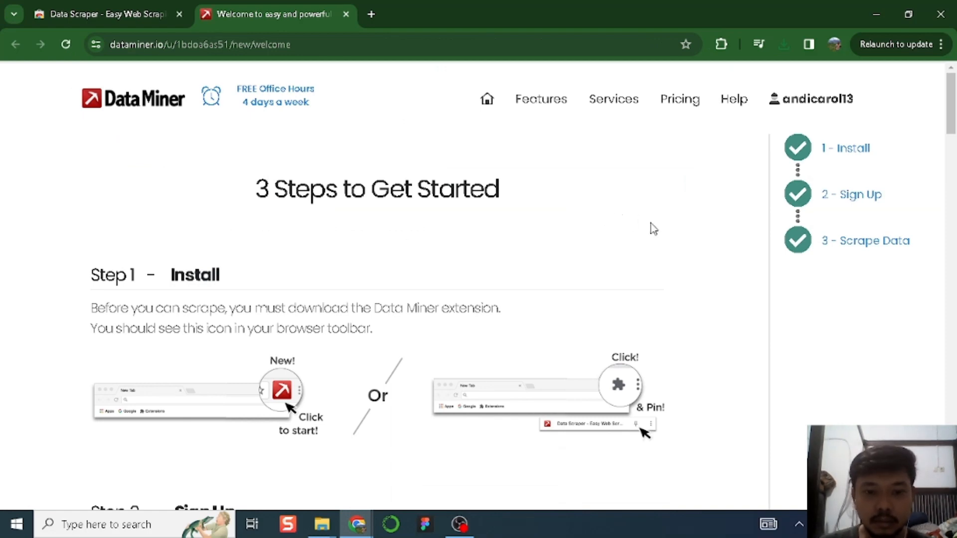
Launch the Data Scraper extension on the welcome page, view the user's own recipes and start a new recipe
{"action": "scroll", "coordinate": [653, 227], "scroll_direction": "down", "scroll_amount": 6}
{"action": "scroll", "coordinate": [658, 230], "scroll_direction": "up", "scroll_amount": 6}
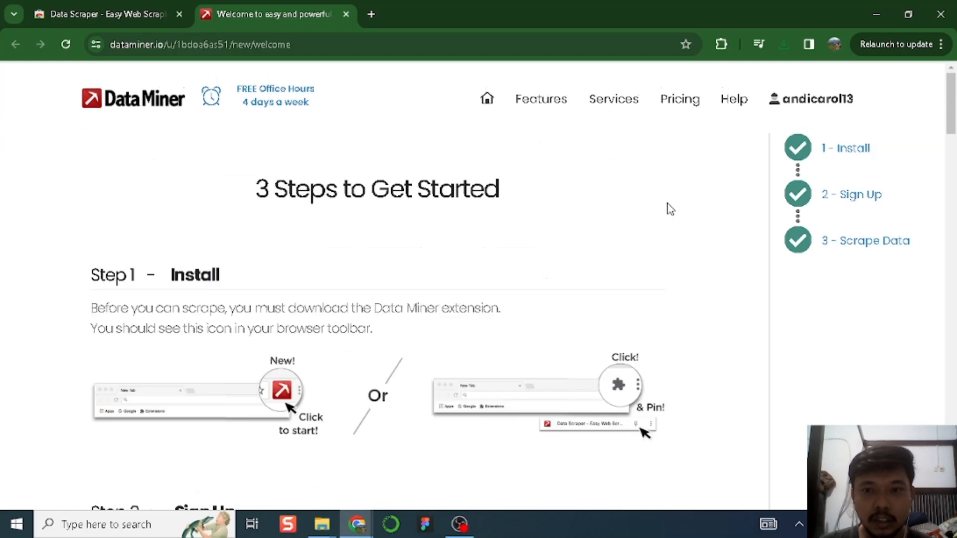
{"action": "left_click", "coordinate": [718, 43]}
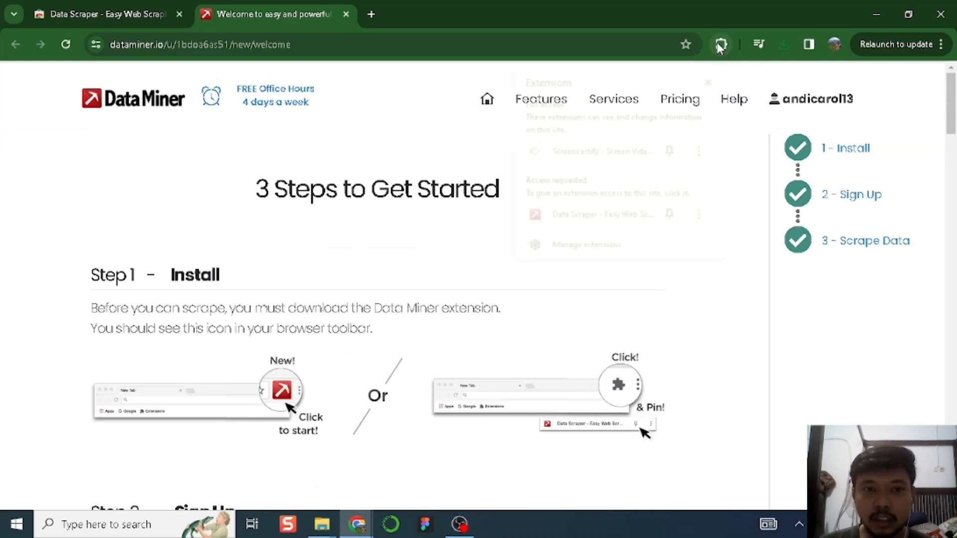
{"action": "left_click", "coordinate": [565, 217]}
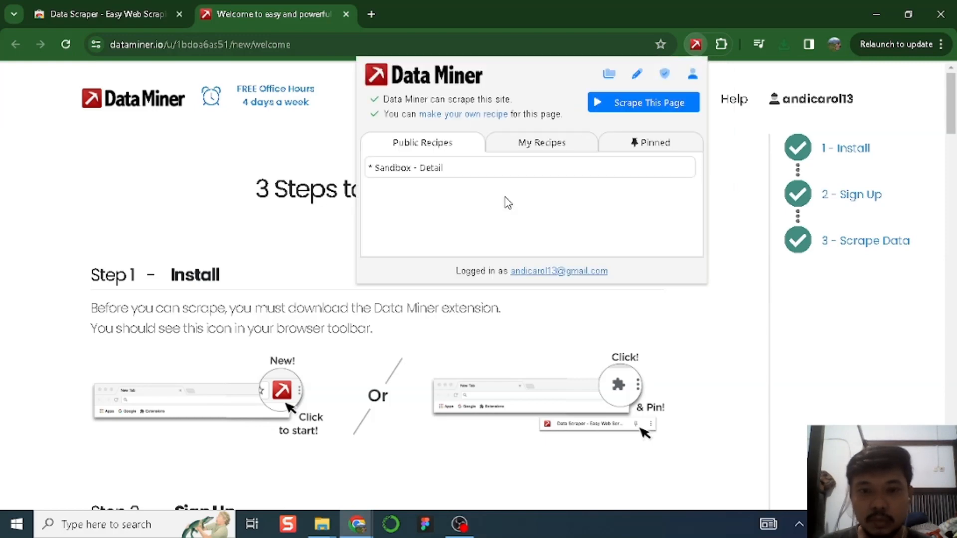
{"action": "left_click", "coordinate": [576, 140]}
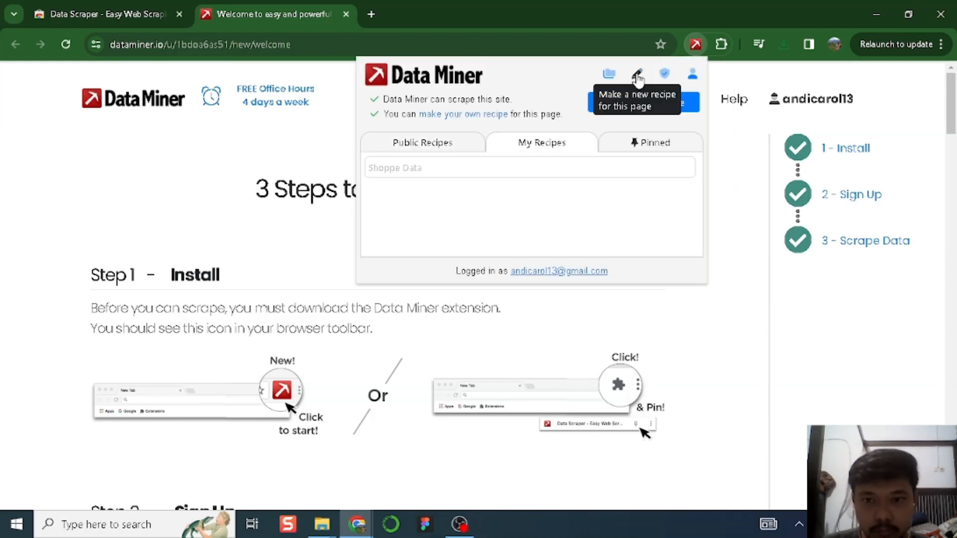
{"action": "left_click", "coordinate": [638, 76]}
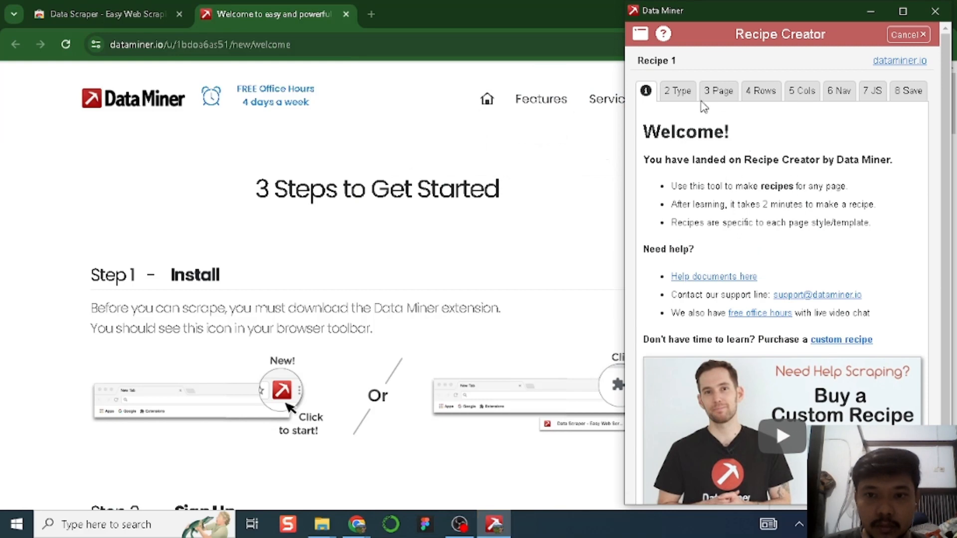
Examine the recipe type choices and the optional actions to be done before scraping in the Recipe Creator
{"action": "left_click", "coordinate": [680, 93]}
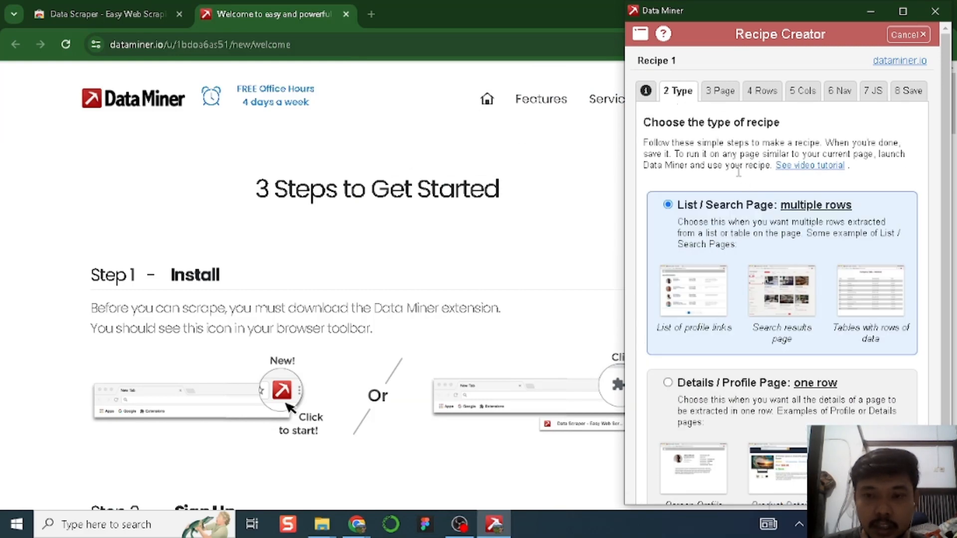
{"action": "scroll", "coordinate": [765, 209], "scroll_direction": "down", "scroll_amount": 1}
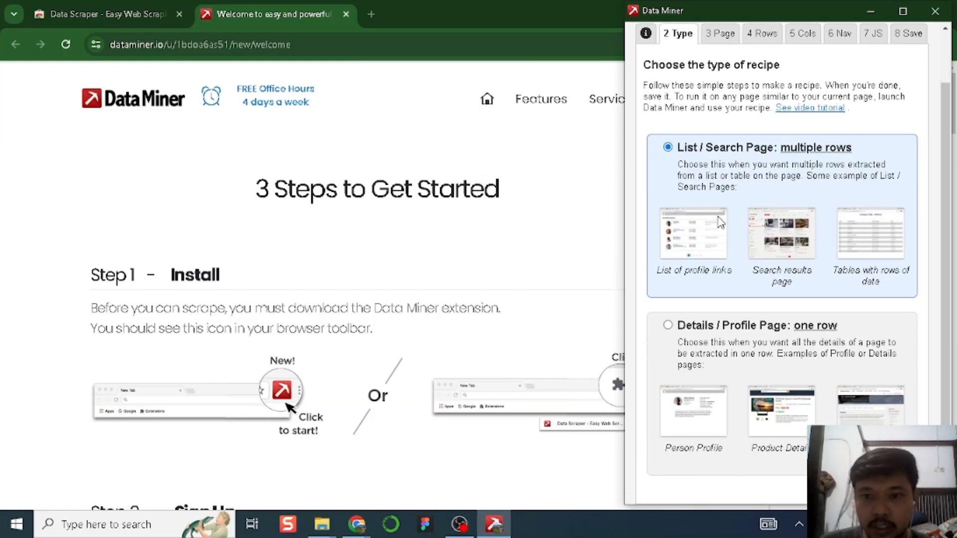
{"action": "scroll", "coordinate": [718, 220], "scroll_direction": "up", "scroll_amount": 1}
{"action": "scroll", "coordinate": [713, 299], "scroll_direction": "down", "scroll_amount": 1}
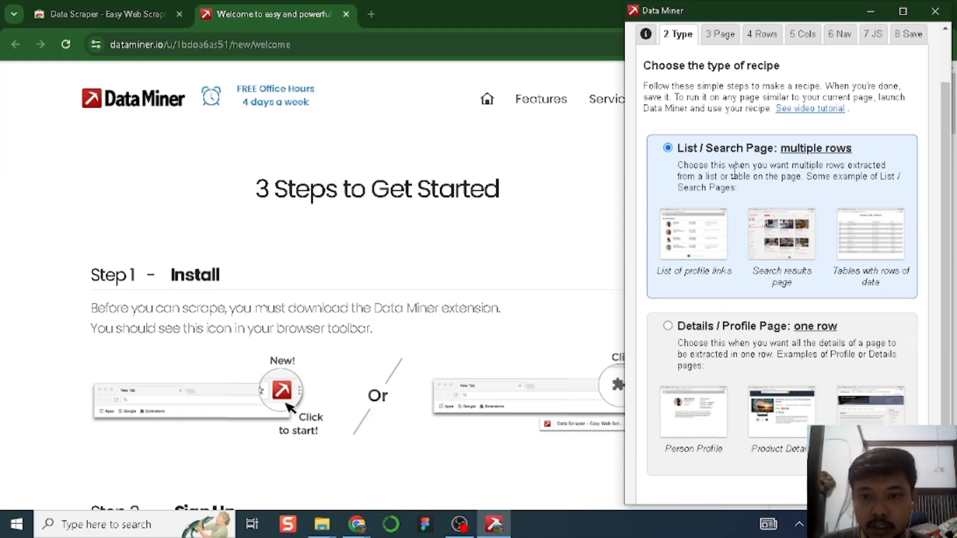
{"action": "scroll", "coordinate": [735, 173], "scroll_direction": "up", "scroll_amount": 1}
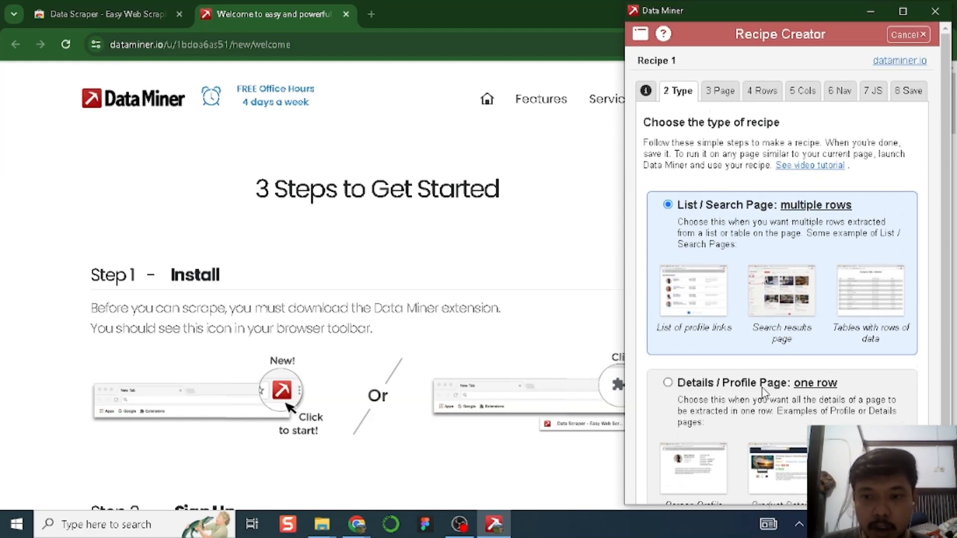
{"action": "left_click", "coordinate": [719, 95]}
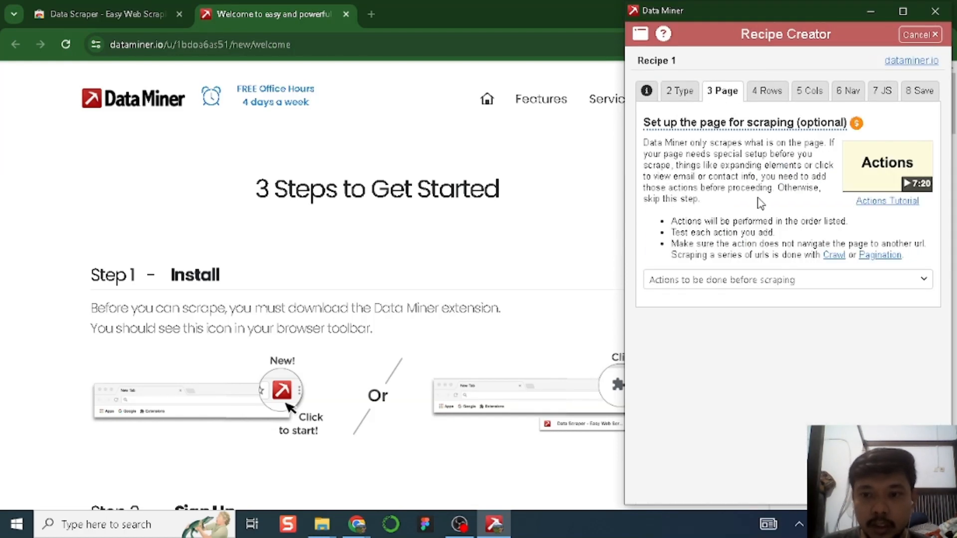
{"action": "left_click", "coordinate": [807, 283]}
{"action": "left_click", "coordinate": [796, 284]}
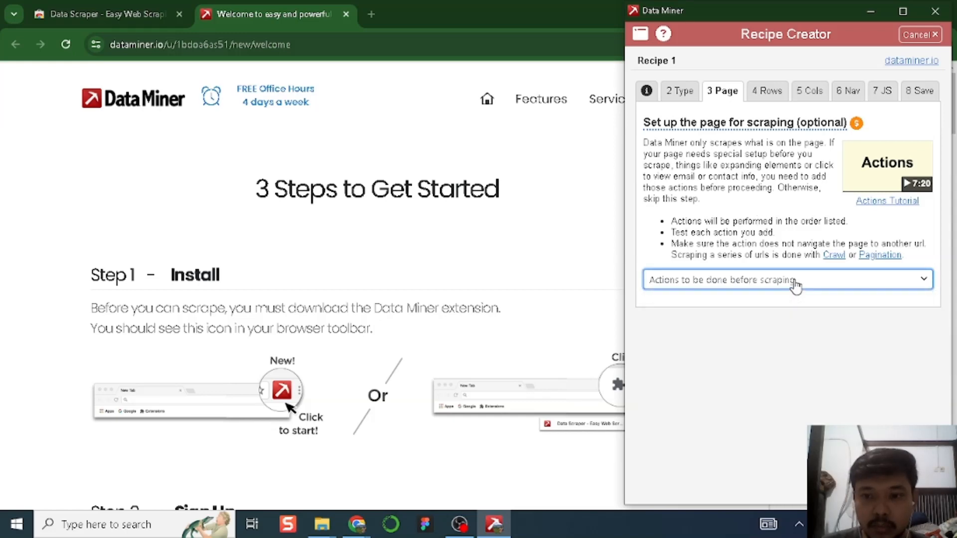
Inspect the row settings of the recipe and try out the Advanced Finder without selecting an element
{"action": "left_click", "coordinate": [766, 94]}
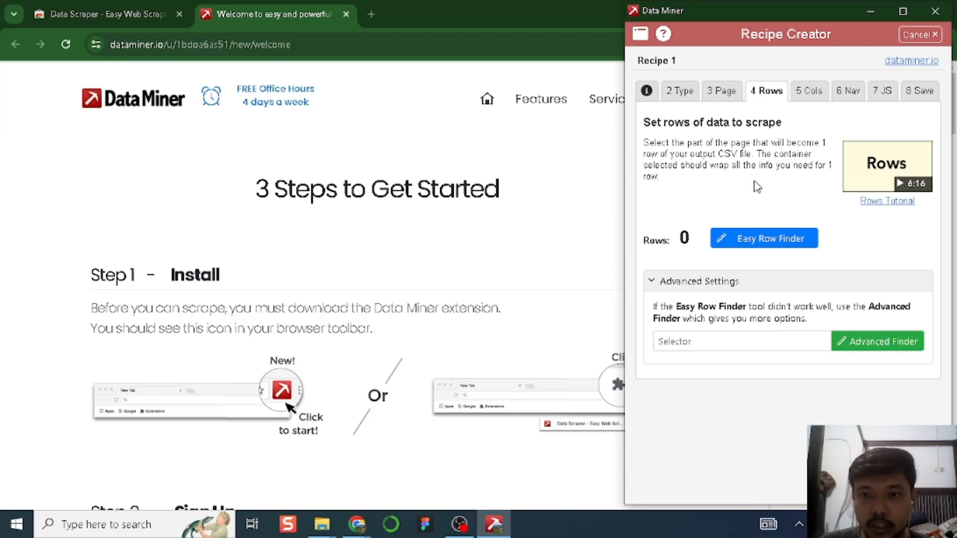
{"action": "left_click", "coordinate": [869, 343]}
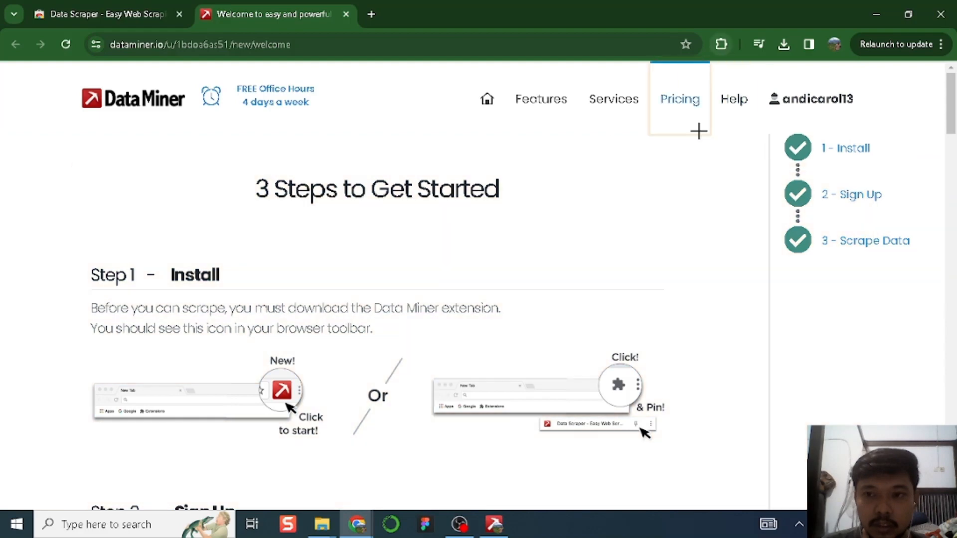
{"action": "key", "text": "Escape"}
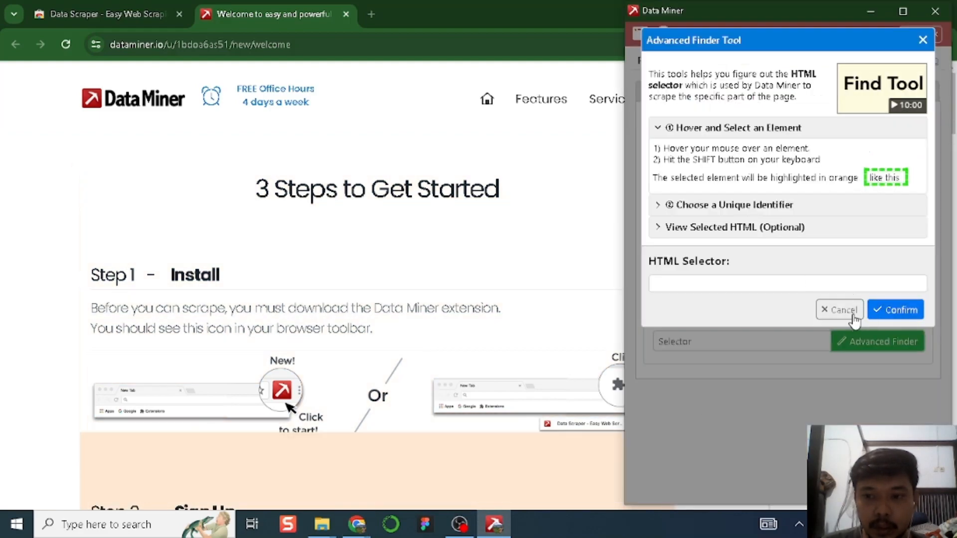
{"action": "left_click", "coordinate": [838, 302]}
Review the recipe's column, navigation, JS and save settings, and close the Recipe Creator without saving
{"action": "left_click", "coordinate": [812, 93]}
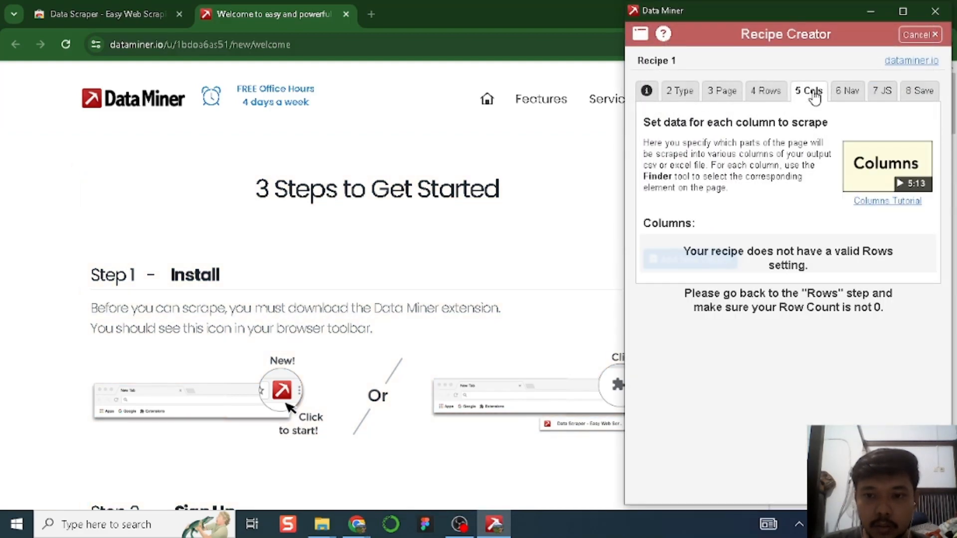
{"action": "left_click", "coordinate": [848, 93]}
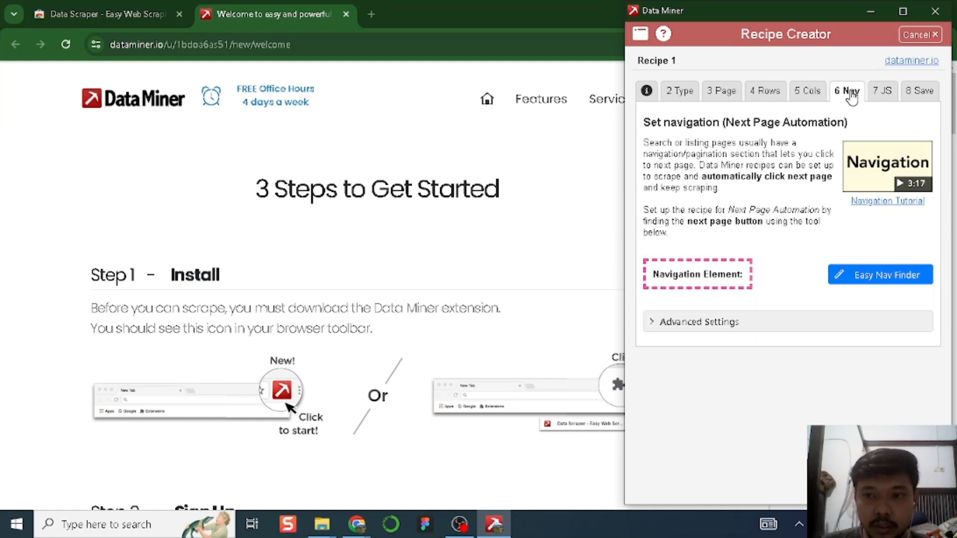
{"action": "left_click", "coordinate": [884, 100]}
{"action": "left_click", "coordinate": [913, 101]}
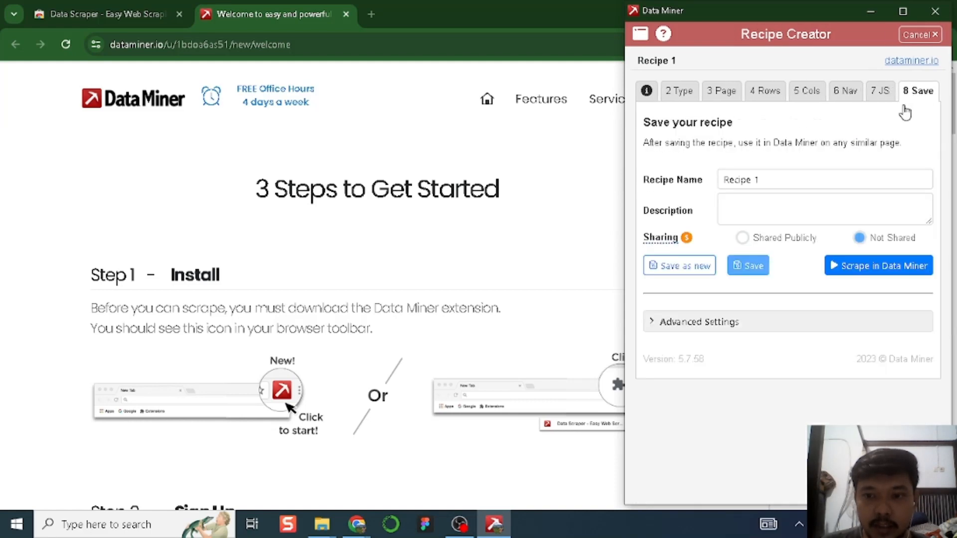
{"action": "left_click", "coordinate": [936, 11]}
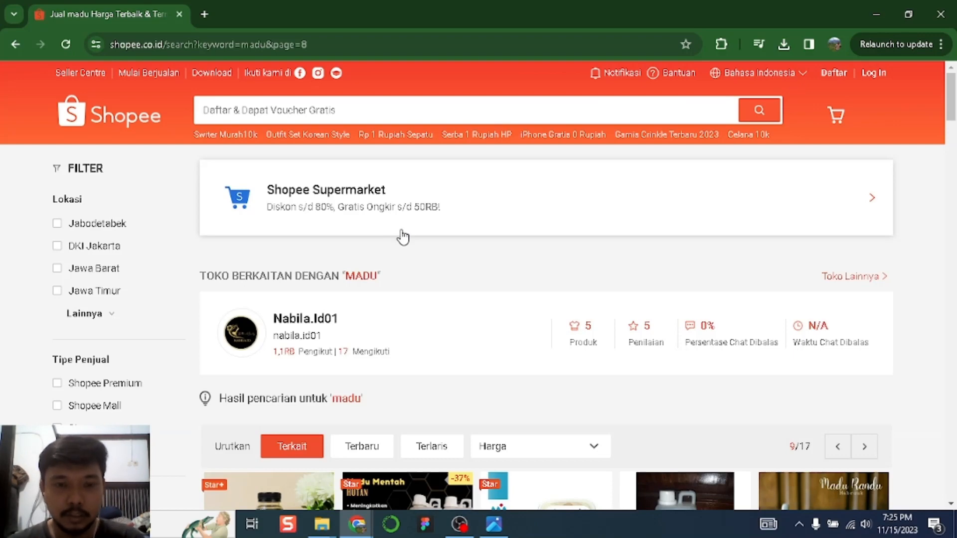
Return from the honey search results to the Shopee home page
{"action": "left_click", "coordinate": [320, 109]}
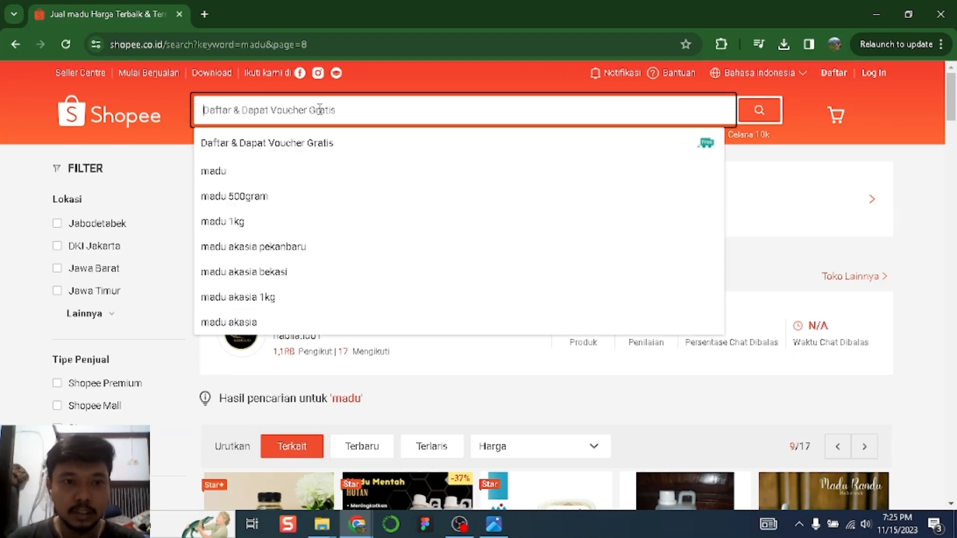
{"action": "left_click", "coordinate": [187, 118]}
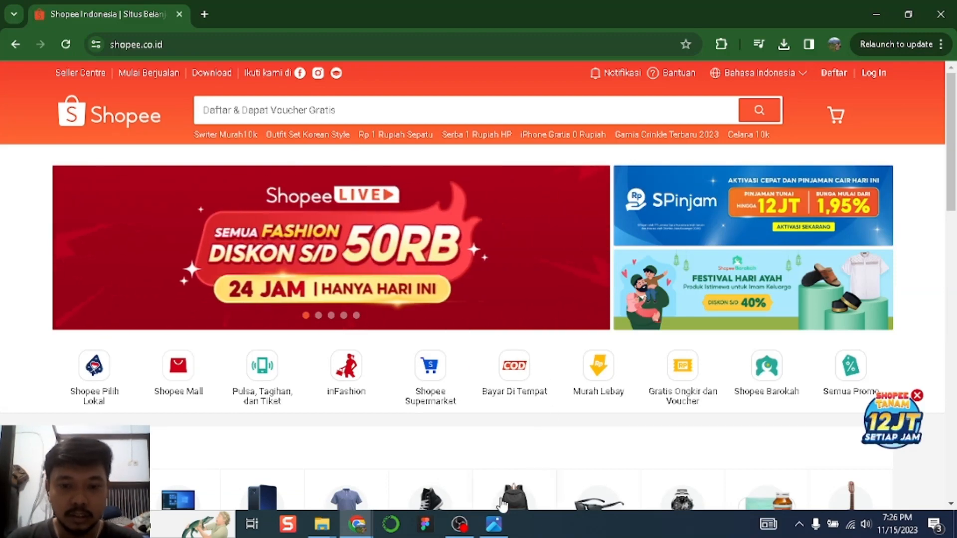
Switch to the Photos app to examine the example product table in gambar.png, and return to Shopee in Chrome
{"action": "left_click", "coordinate": [493, 524]}
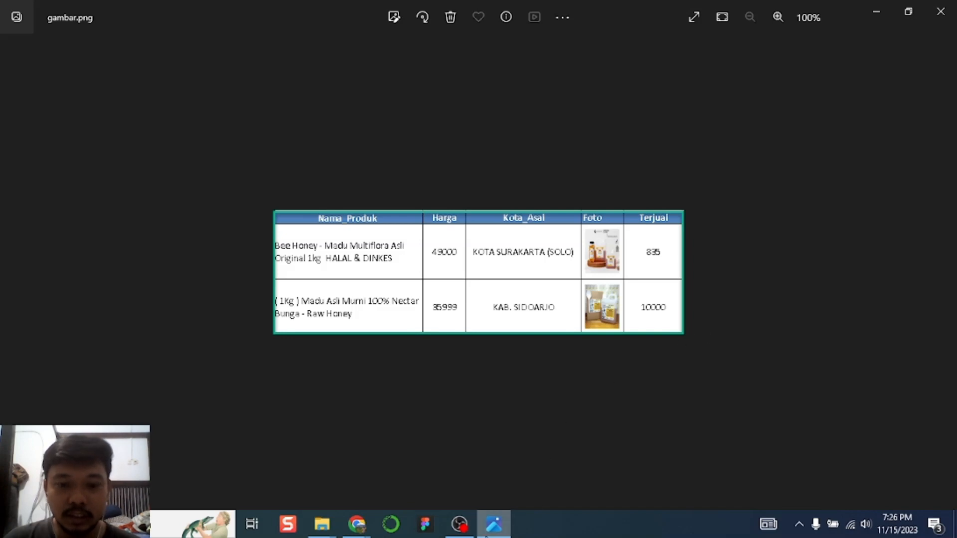
{"action": "mouse_move", "coordinate": [361, 532]}
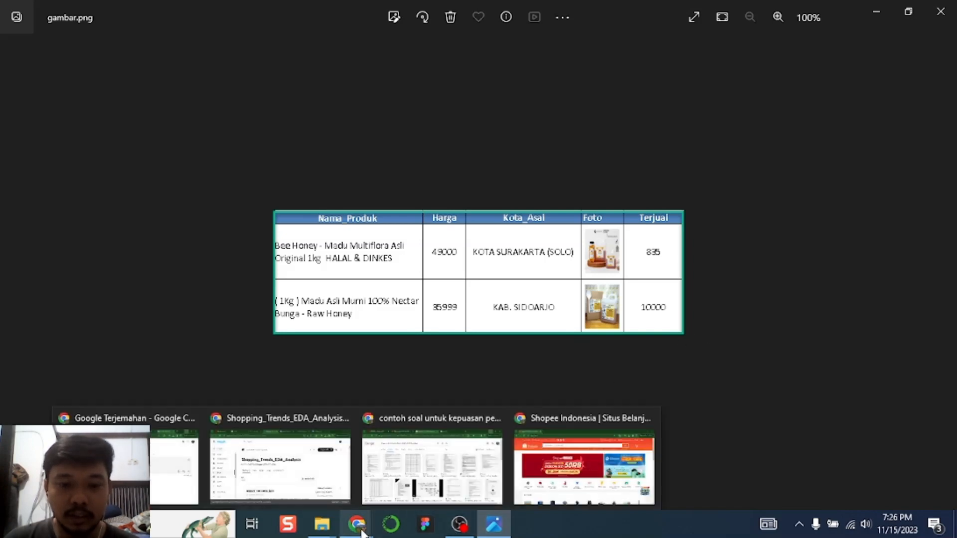
{"action": "left_click", "coordinate": [600, 476]}
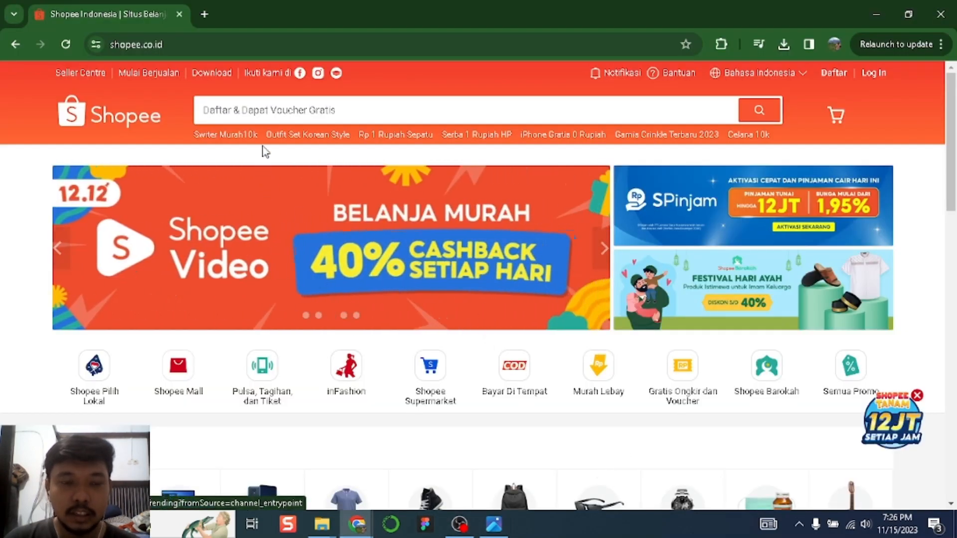
Search Shopee for "Madu 1kg"
{"action": "left_click", "coordinate": [259, 109]}
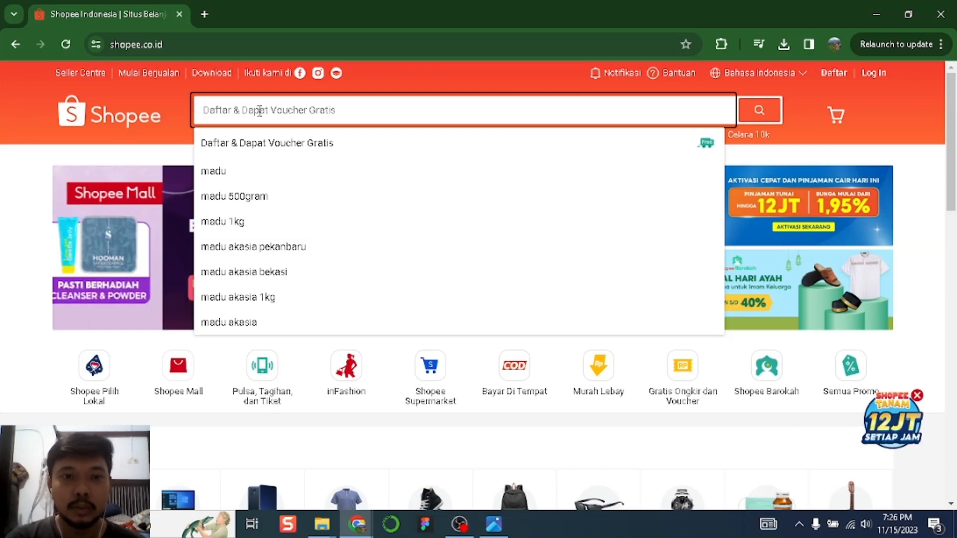
{"action": "type", "text": "Madu"}
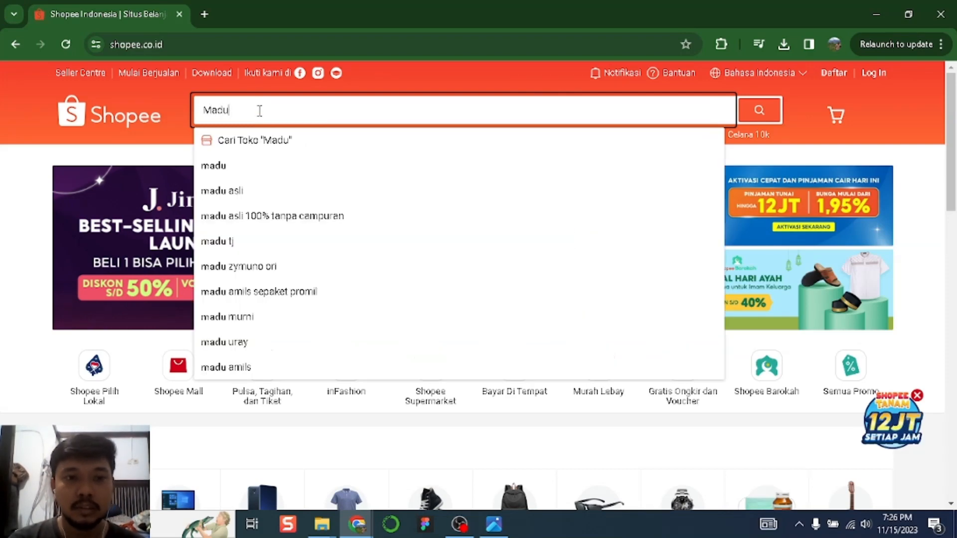
{"action": "type", "text": " 1"}
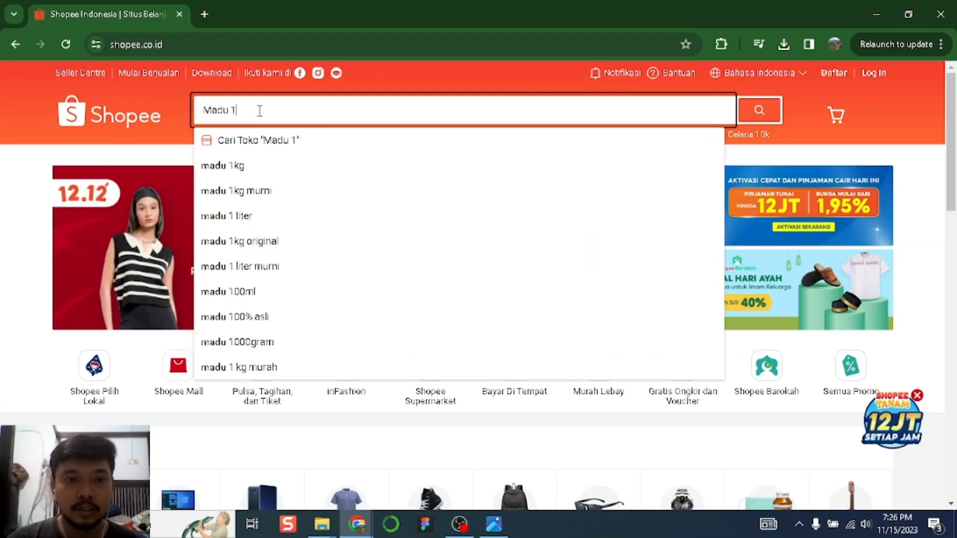
{"action": "type", "text": "kg"}
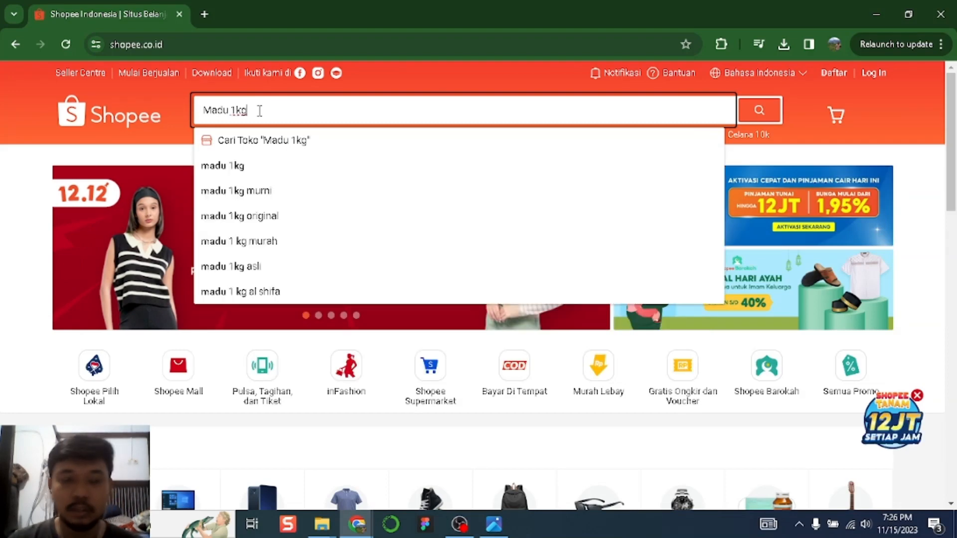
{"action": "key", "text": "Return"}
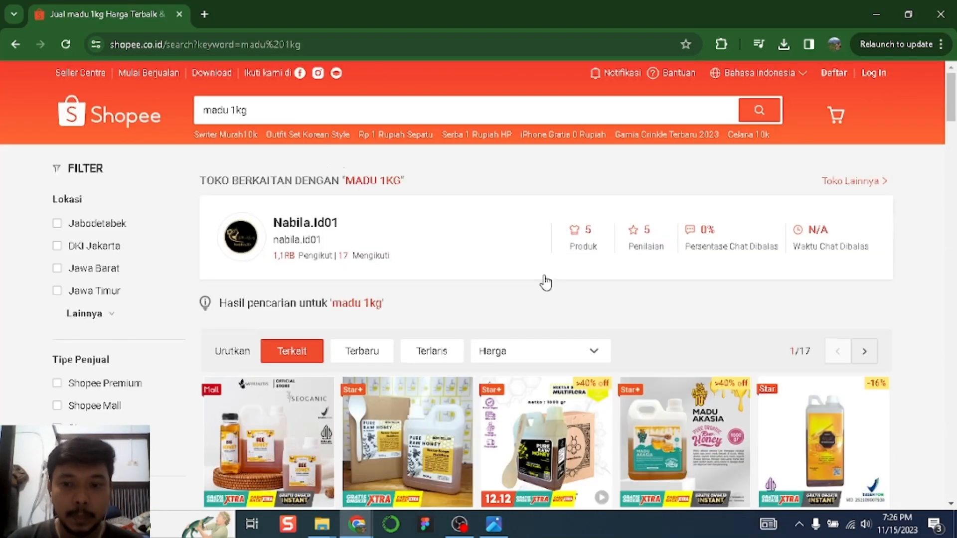
Look through the first page of madu 1kg search results down to the page numbers
{"action": "scroll", "coordinate": [561, 280], "scroll_direction": "down", "scroll_amount": 3}
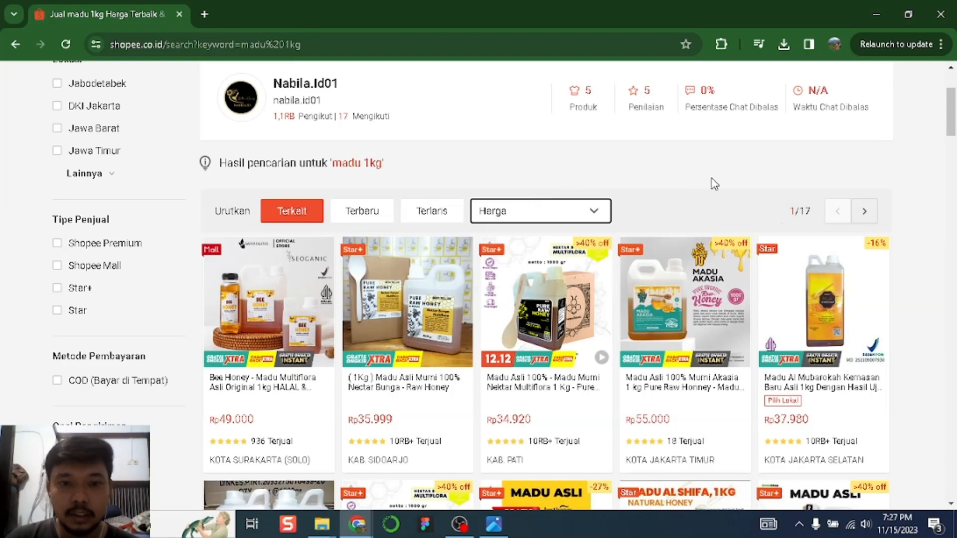
{"action": "scroll", "coordinate": [636, 275], "scroll_direction": "down", "scroll_amount": 10}
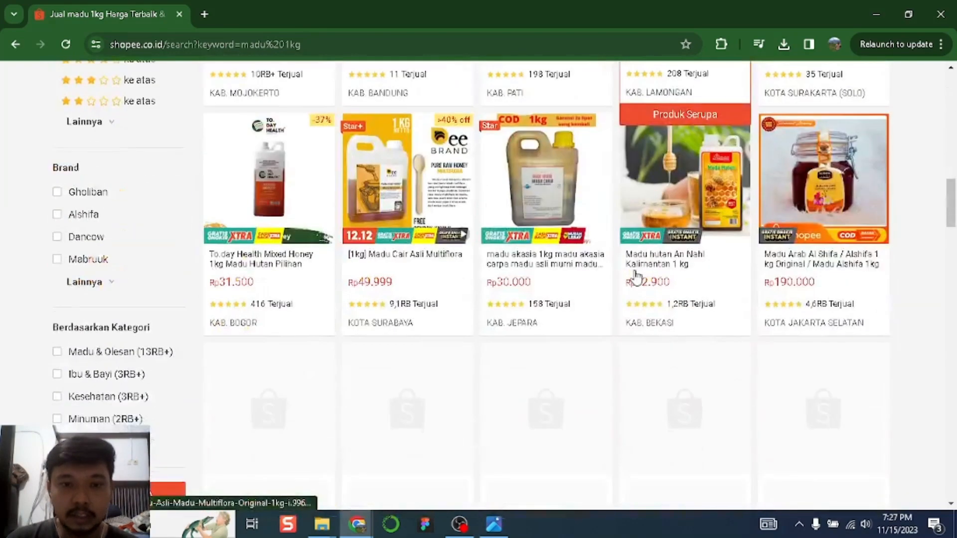
{"action": "scroll", "coordinate": [636, 275], "scroll_direction": "down", "scroll_amount": 15}
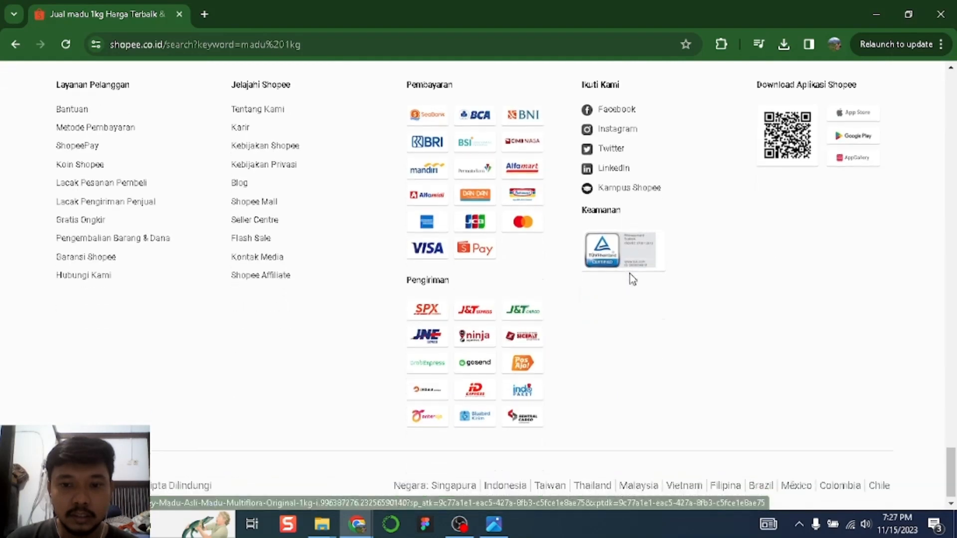
{"action": "scroll", "coordinate": [632, 279], "scroll_direction": "up", "scroll_amount": 5}
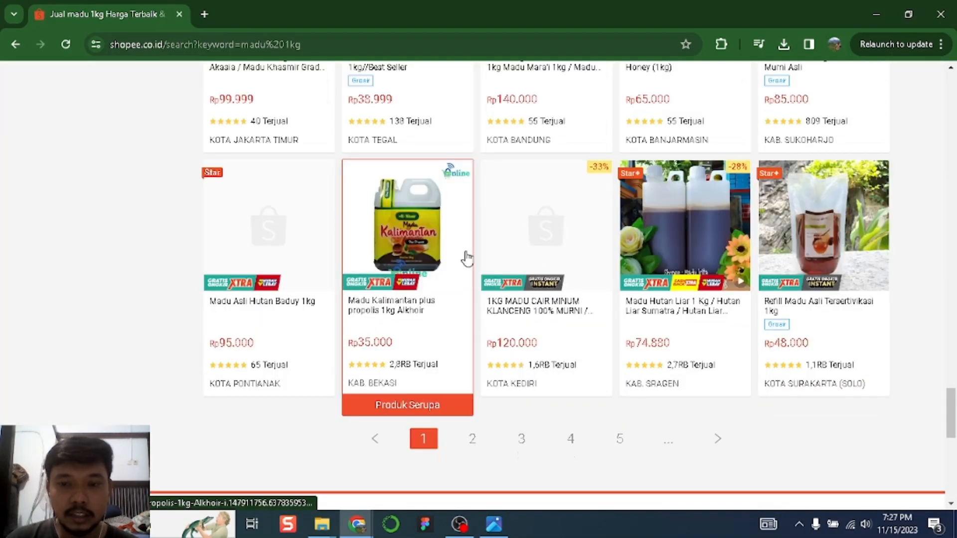
{"action": "scroll", "coordinate": [637, 234], "scroll_direction": "up", "scroll_amount": 10}
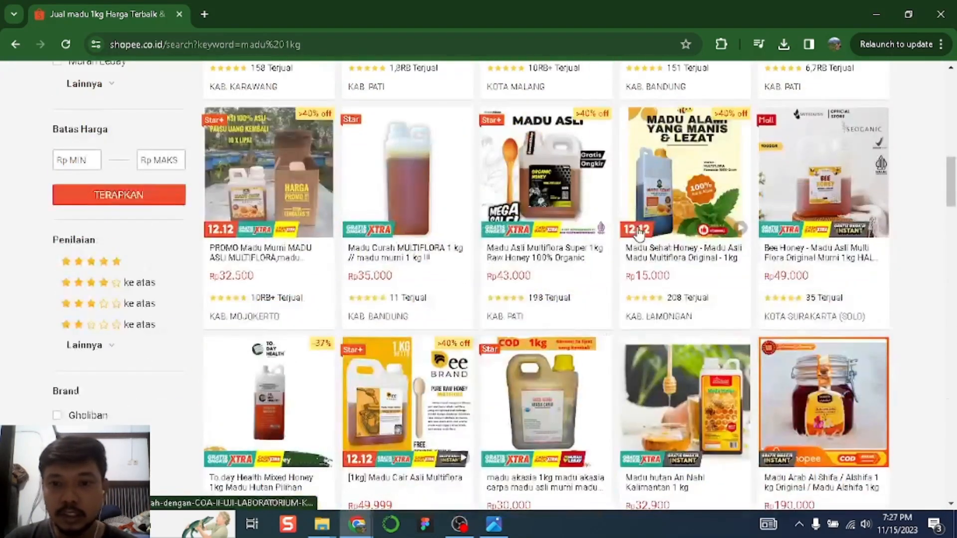
{"action": "scroll", "coordinate": [638, 233], "scroll_direction": "up", "scroll_amount": 10}
{"action": "scroll", "coordinate": [639, 235], "scroll_direction": "up", "scroll_amount": 3}
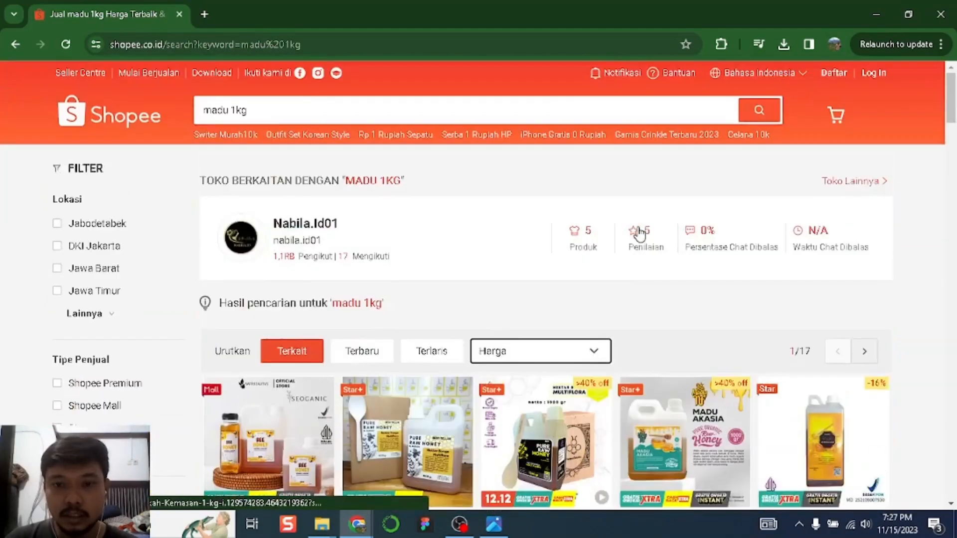
Start a new Data Miner recipe for the search results page with the List / Search Page (multiple rows) type, leaving out pre-scrape actions
{"action": "left_click", "coordinate": [723, 43]}
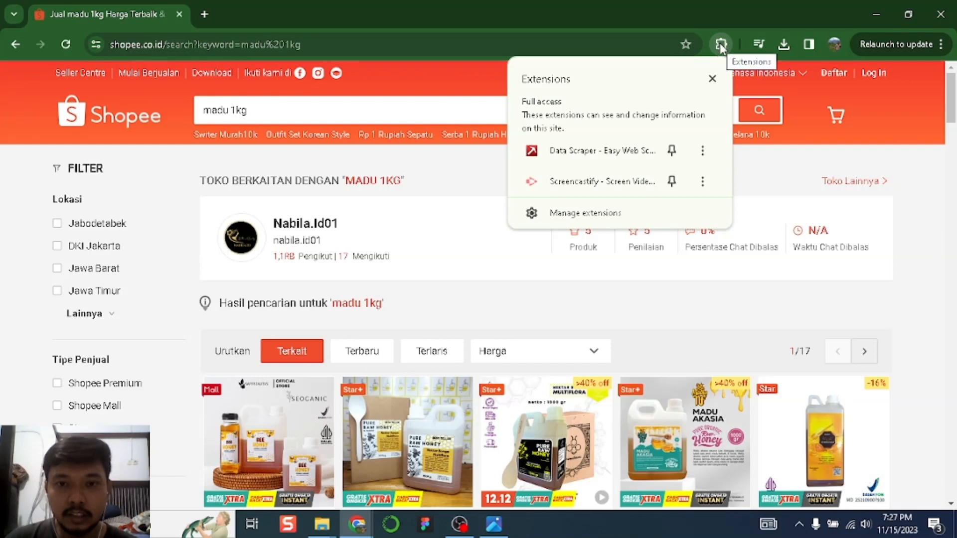
{"action": "left_click", "coordinate": [625, 149]}
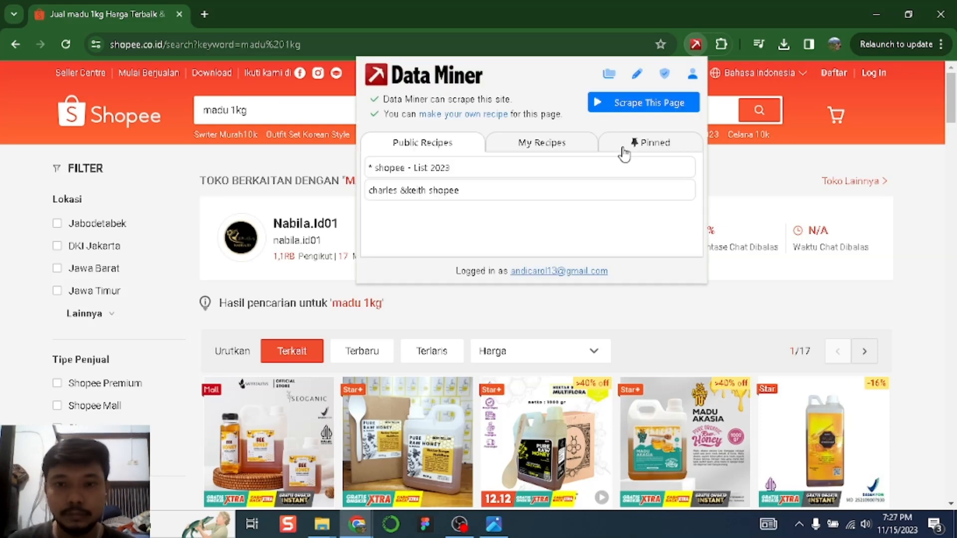
{"action": "left_click", "coordinate": [638, 75]}
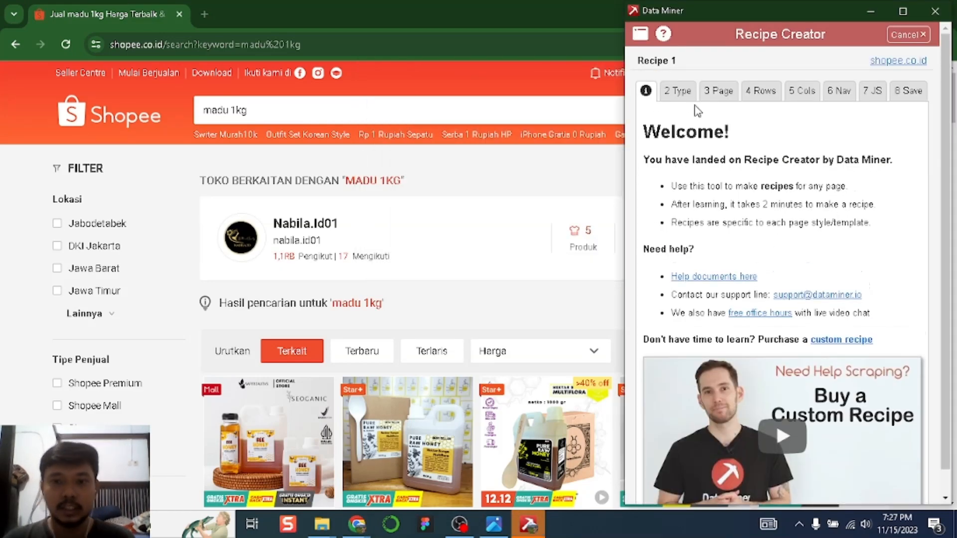
{"action": "left_click", "coordinate": [691, 94]}
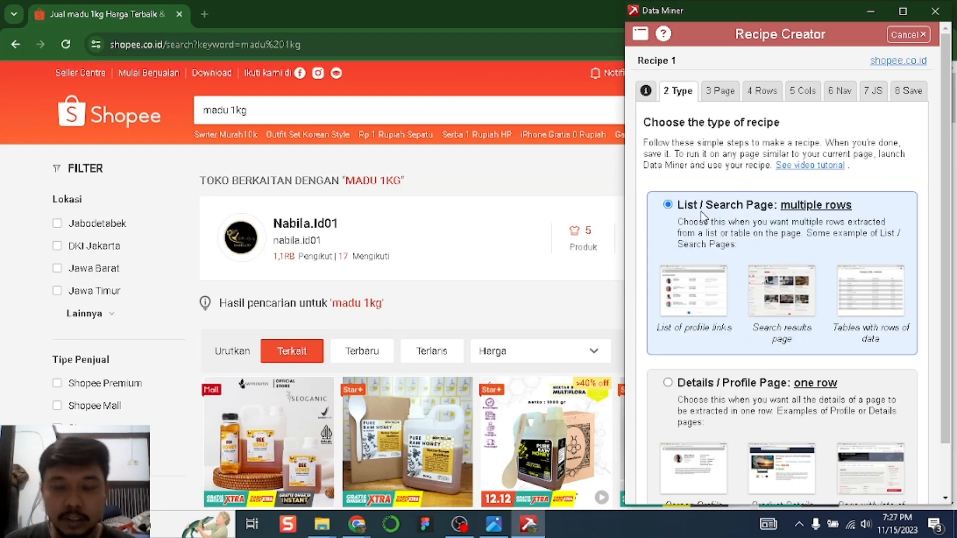
{"action": "scroll", "coordinate": [744, 286], "scroll_direction": "down", "scroll_amount": 2}
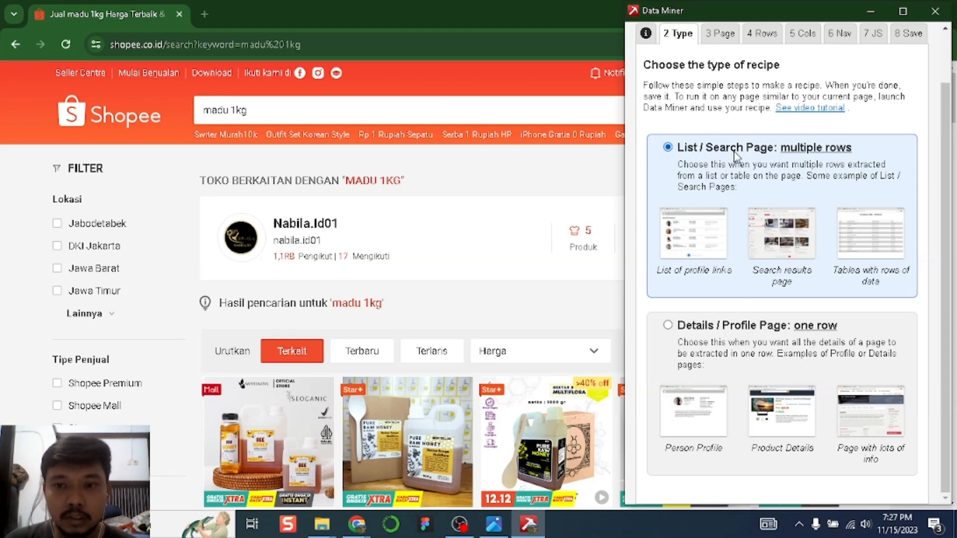
{"action": "left_click", "coordinate": [724, 37]}
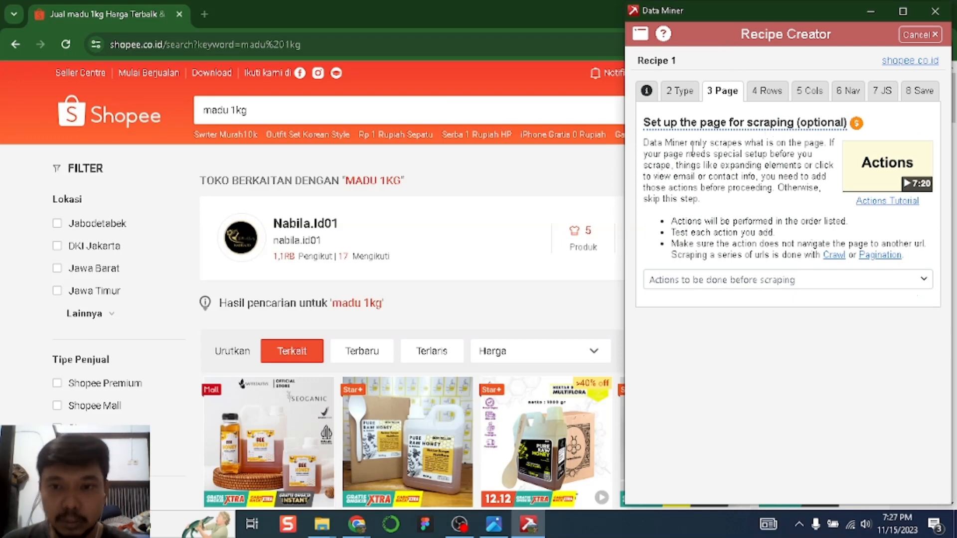
For the recipe's rows, use the Advanced Finder to select the whole card of the first product, Bee Honey, as the row element
{"action": "left_click", "coordinate": [763, 103]}
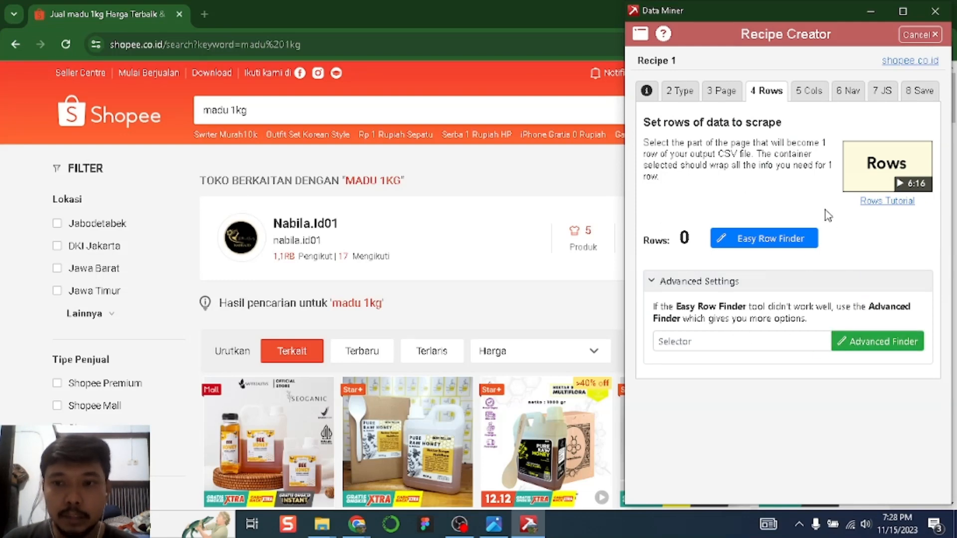
{"action": "left_click", "coordinate": [872, 352]}
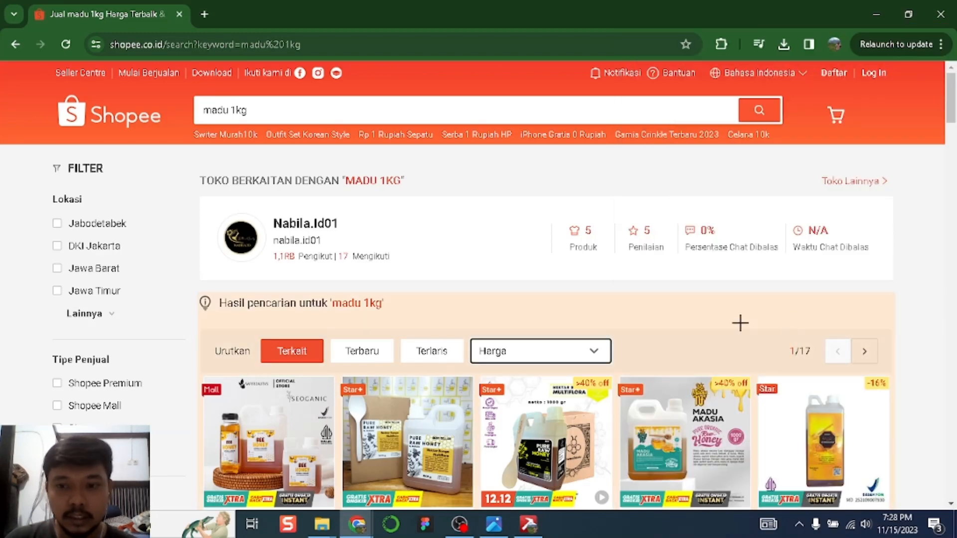
{"action": "scroll", "coordinate": [637, 303], "scroll_direction": "down", "scroll_amount": 5}
{"action": "scroll", "coordinate": [637, 302], "scroll_direction": "up", "scroll_amount": 3}
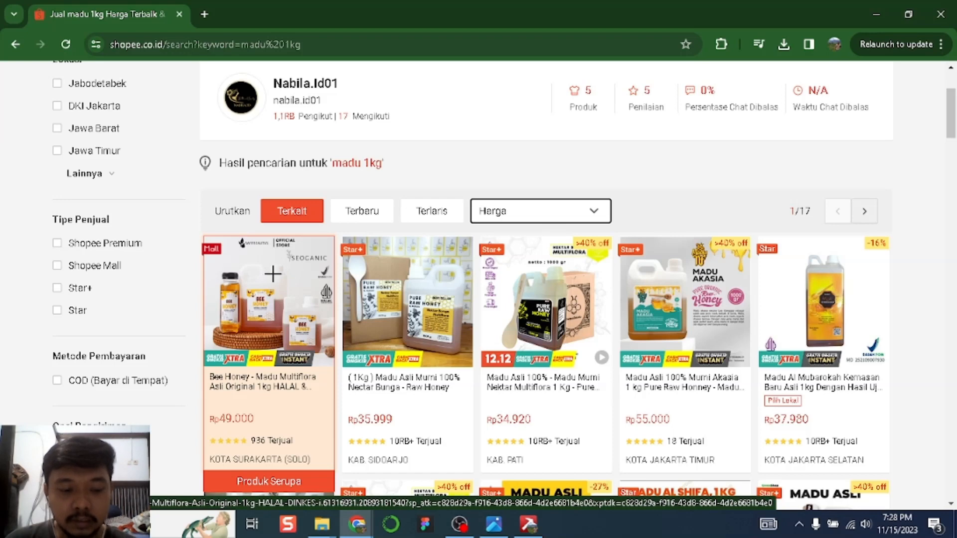
{"action": "key", "text": "shift"}
{"action": "key", "text": "shift"}
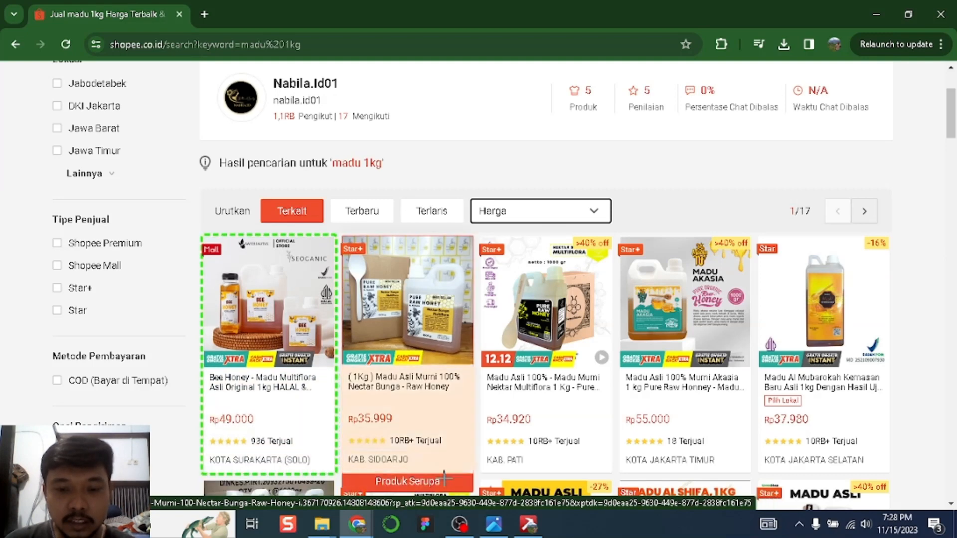
{"action": "left_click", "coordinate": [530, 532]}
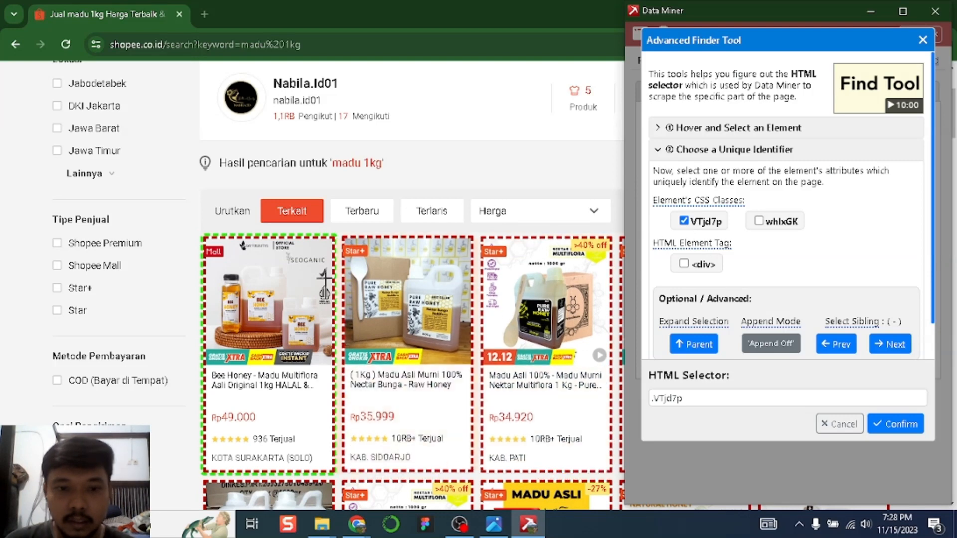
Choose the CSS class VTjd7p as the row identifier, check the outlined product cards across the page, and confirm the selector
{"action": "left_click", "coordinate": [685, 221]}
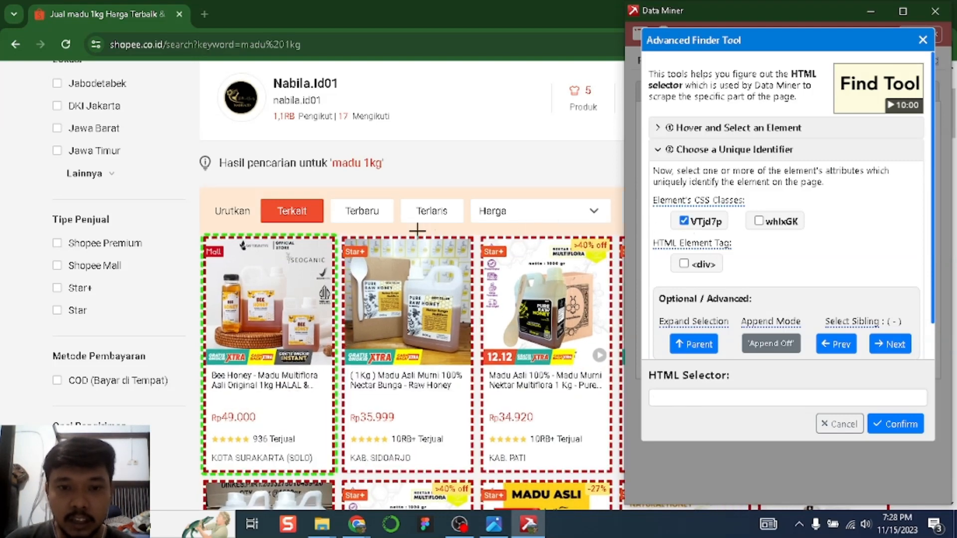
{"action": "scroll", "coordinate": [475, 285], "scroll_direction": "down", "scroll_amount": 5}
{"action": "scroll", "coordinate": [475, 286], "scroll_direction": "down", "scroll_amount": 15}
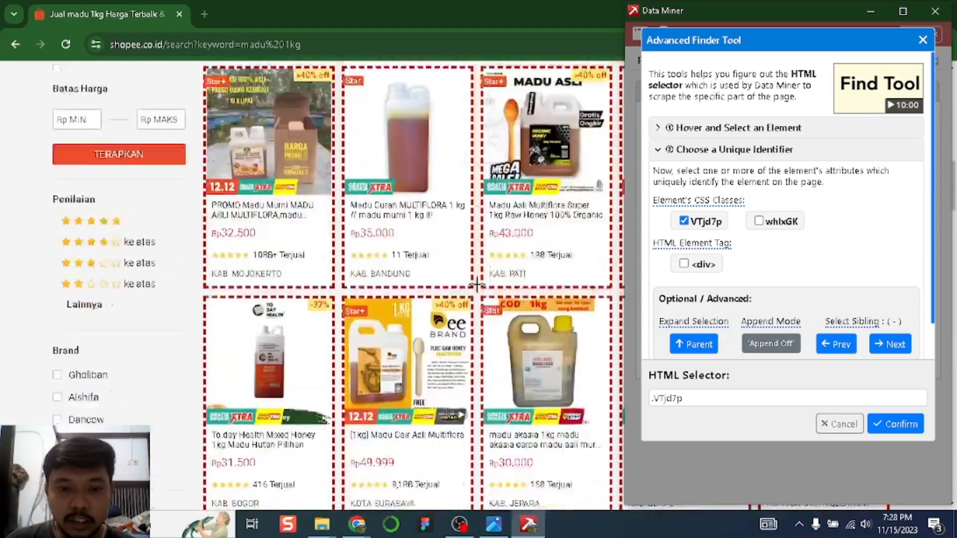
{"action": "scroll", "coordinate": [484, 288], "scroll_direction": "down", "scroll_amount": 15}
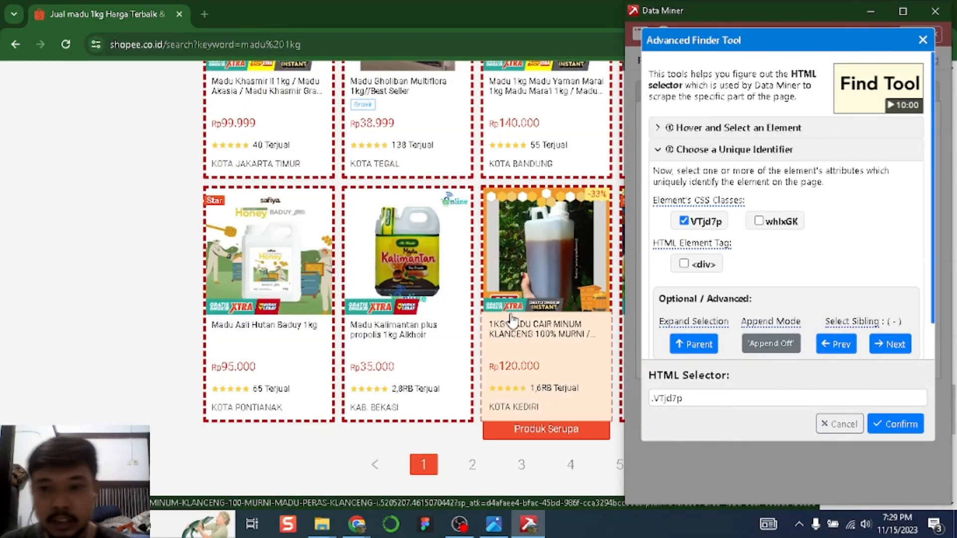
{"action": "scroll", "coordinate": [509, 311], "scroll_direction": "up", "scroll_amount": 10}
{"action": "scroll", "coordinate": [512, 305], "scroll_direction": "up", "scroll_amount": 10}
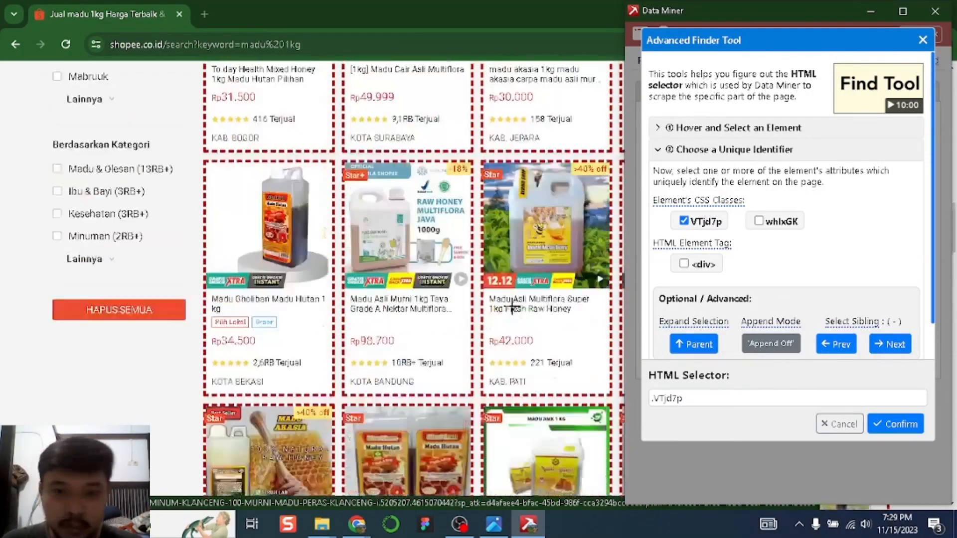
{"action": "scroll", "coordinate": [511, 305], "scroll_direction": "up", "scroll_amount": 3}
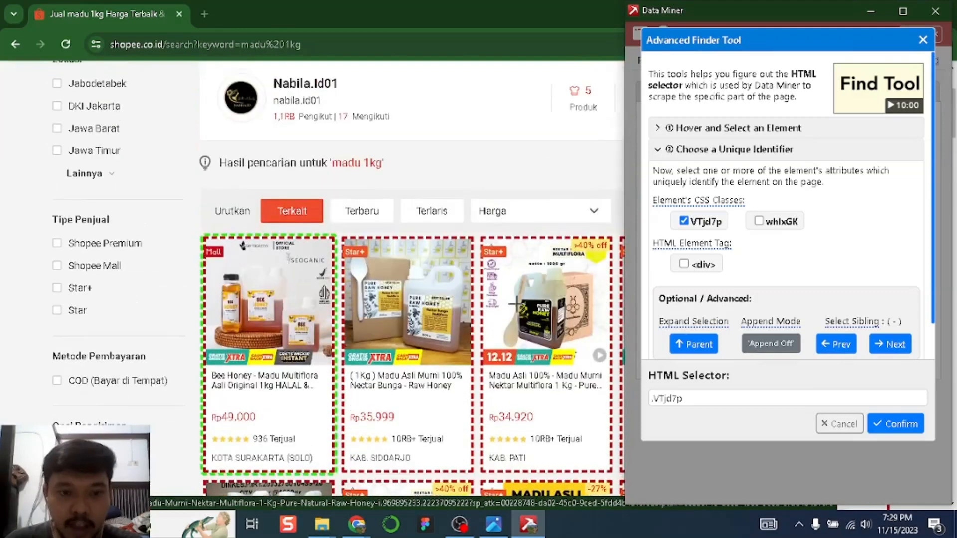
{"action": "left_click", "coordinate": [900, 424]}
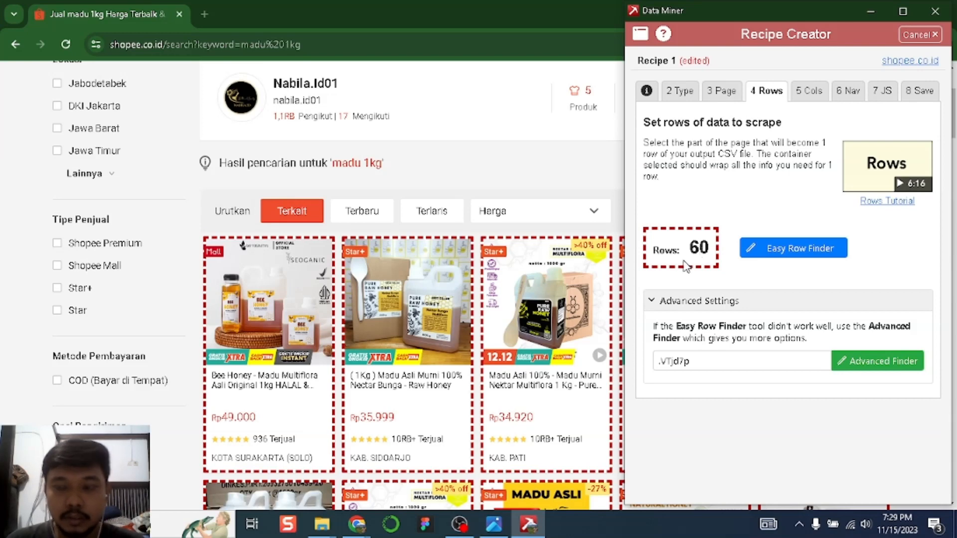
Add a new column to the recipe and name it Nama_Produk
{"action": "left_click", "coordinate": [812, 100]}
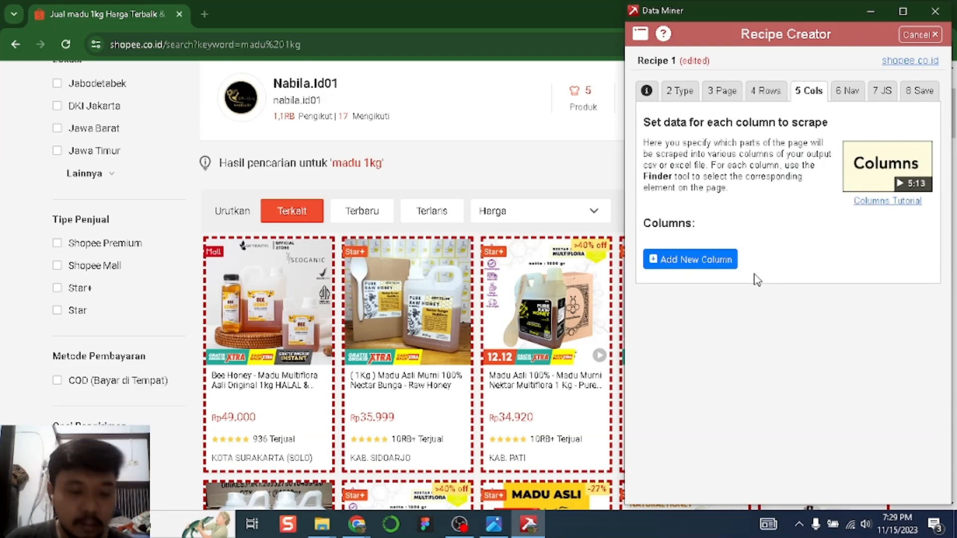
{"action": "left_click", "coordinate": [662, 269]}
{"action": "triple_click", "coordinate": [682, 254]}
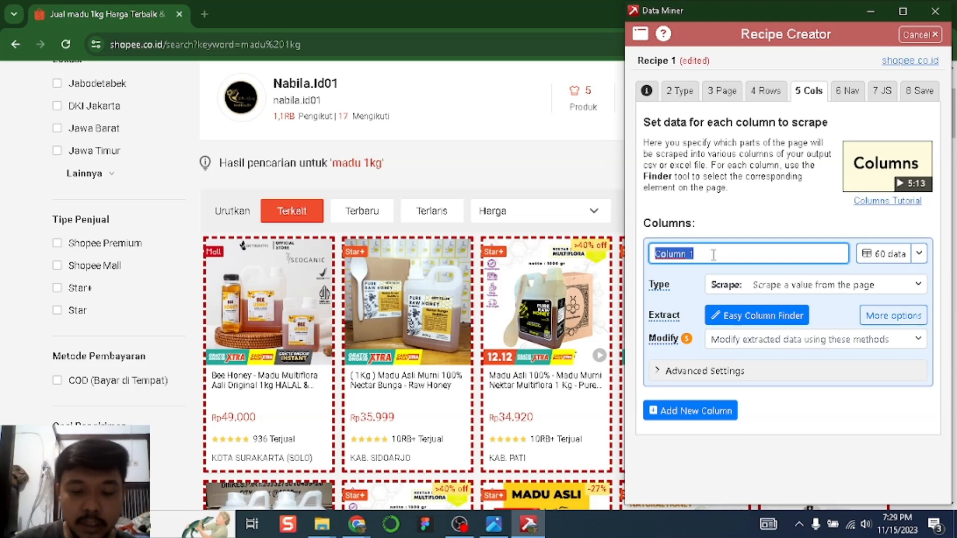
{"action": "type", "text": "Nma"}
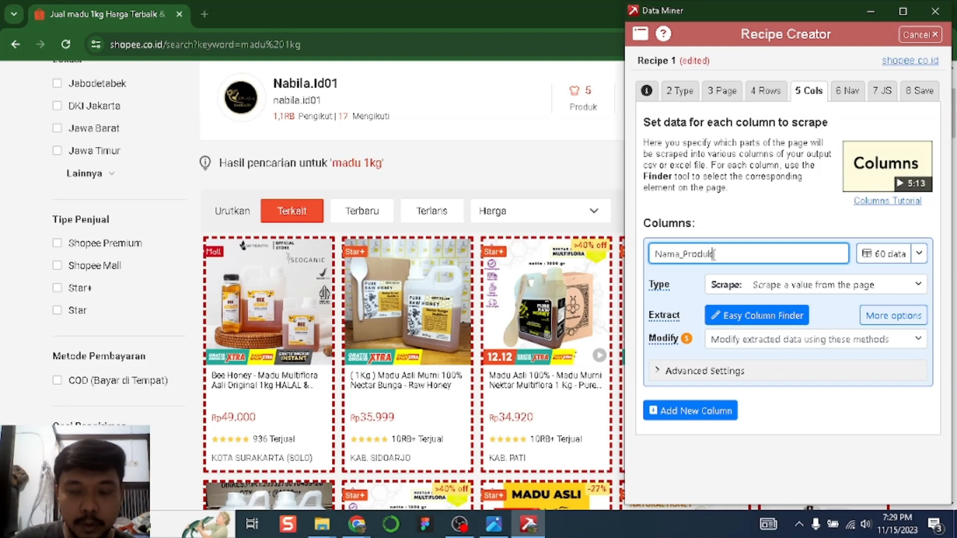
Use the Easy Column Finder to set the first product's title as the data for the Nama_Produk column, and confirm it
{"action": "left_click", "coordinate": [770, 317]}
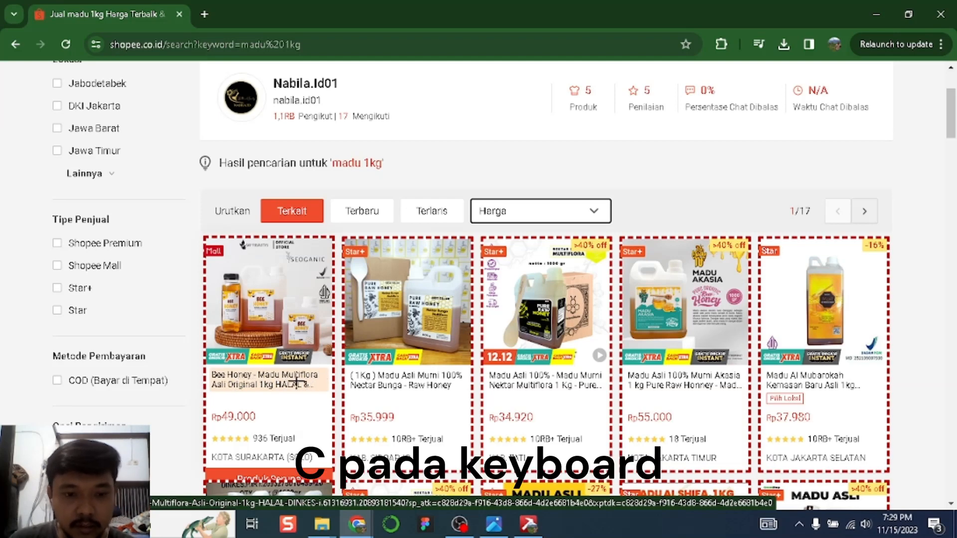
{"action": "key", "text": "c"}
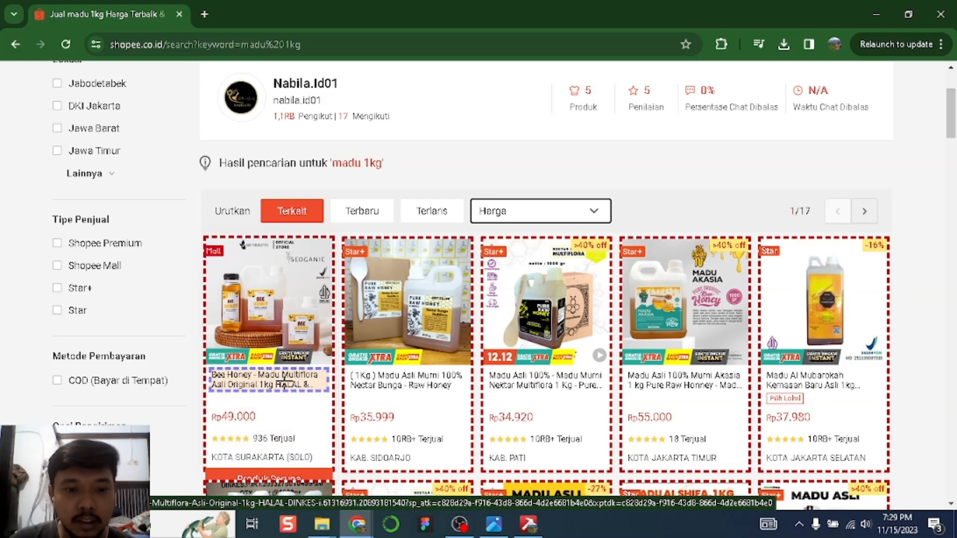
{"action": "left_click", "coordinate": [532, 527]}
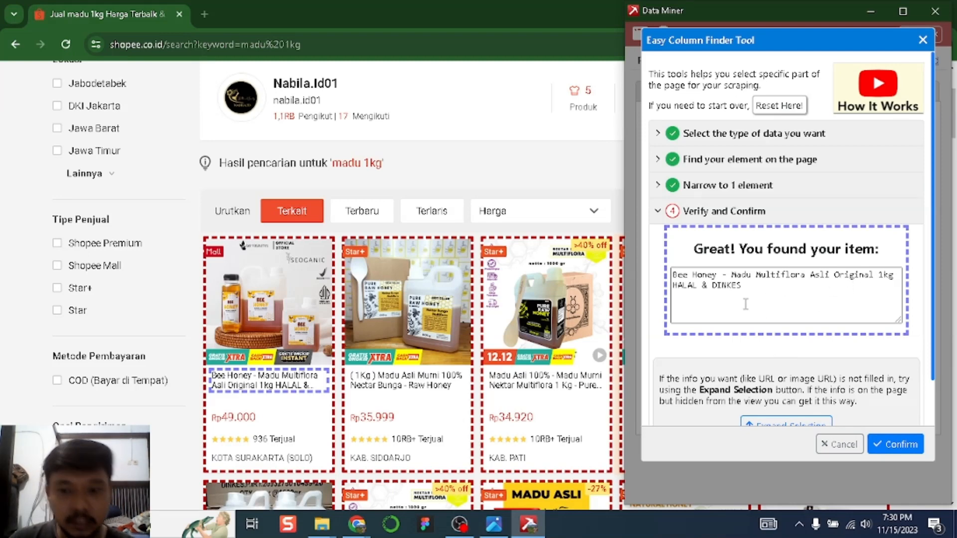
{"action": "left_click", "coordinate": [903, 446]}
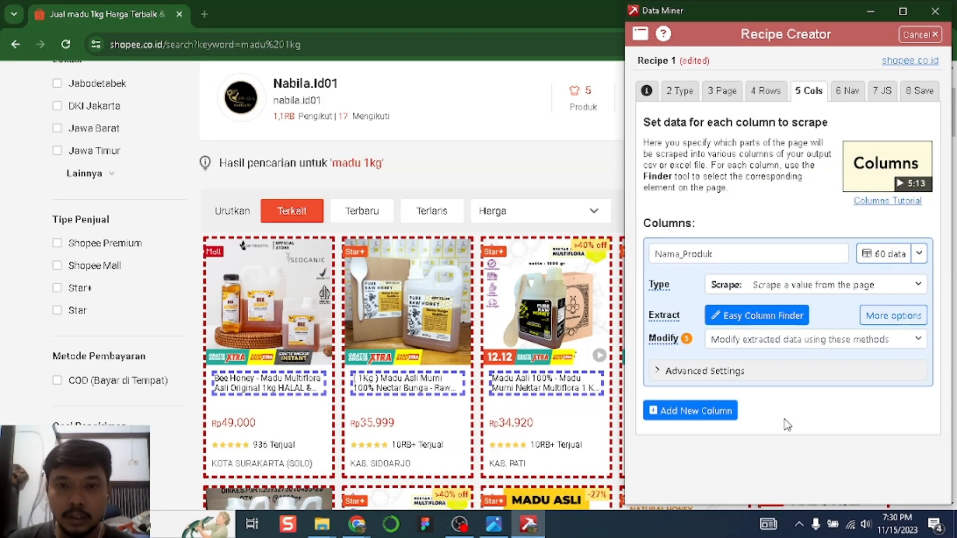
Add a second column to the recipe, consult the reference table in gambar.png, and name the column Harga
{"action": "left_click", "coordinate": [709, 413]}
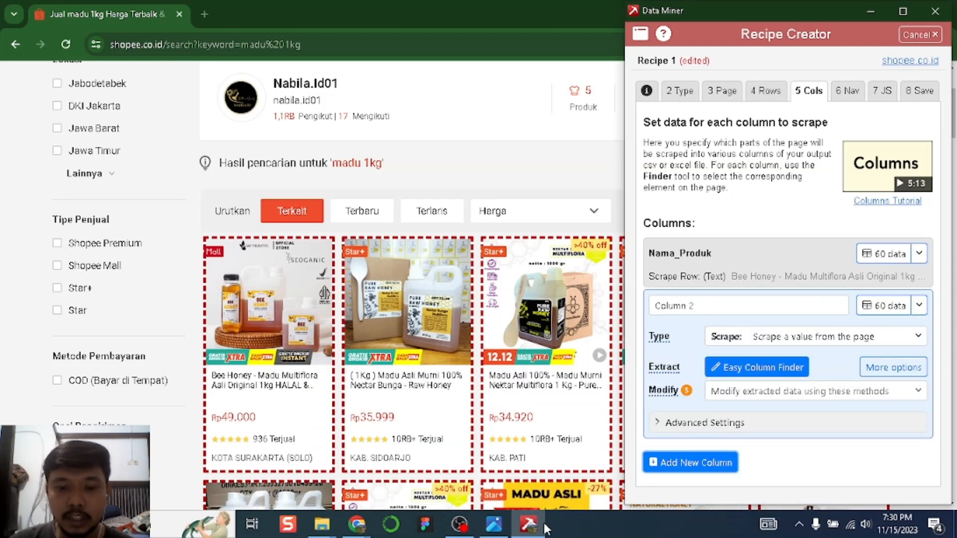
{"action": "left_click", "coordinate": [501, 527]}
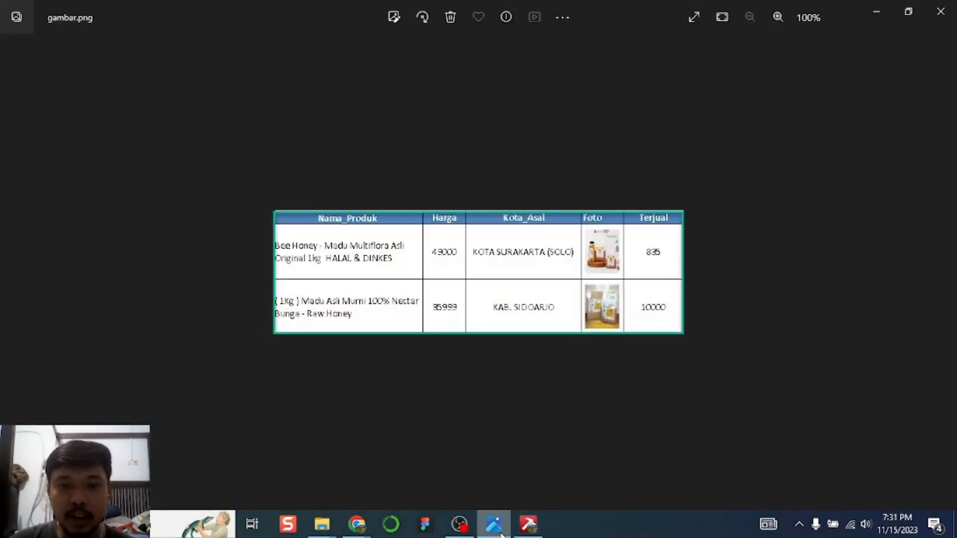
{"action": "left_click", "coordinate": [501, 535]}
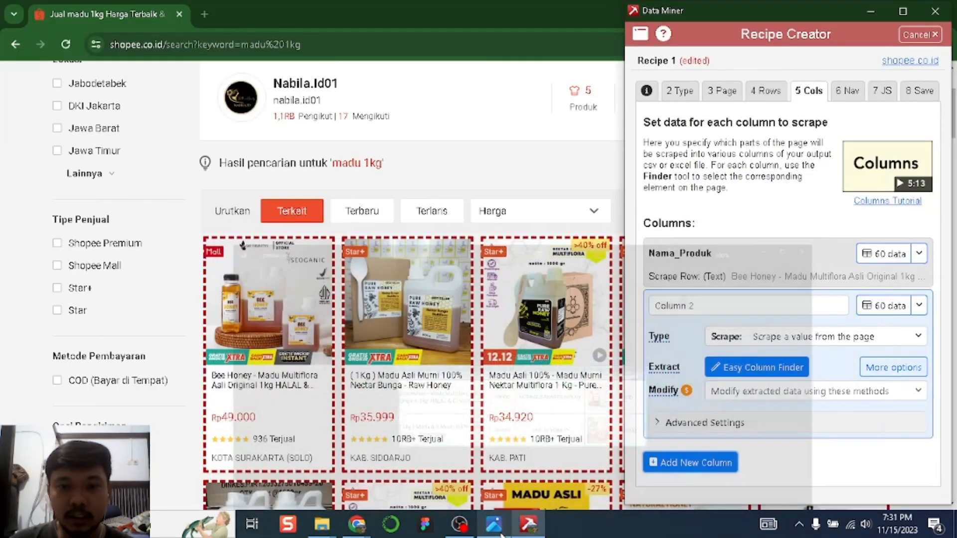
{"action": "left_click", "coordinate": [711, 306]}
{"action": "left_click_drag", "start_coordinate": [713, 305], "coordinate": [658, 308]}
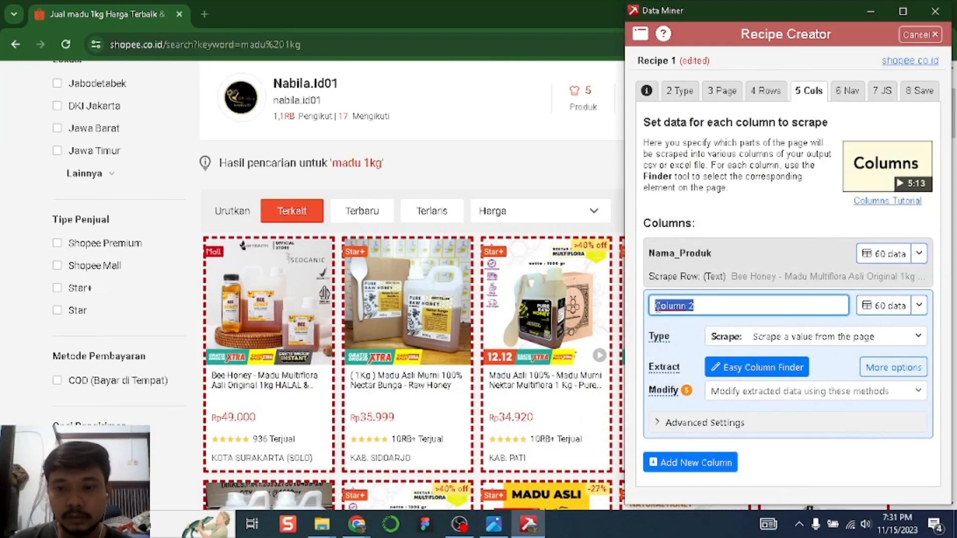
{"action": "type", "text": "Harga"}
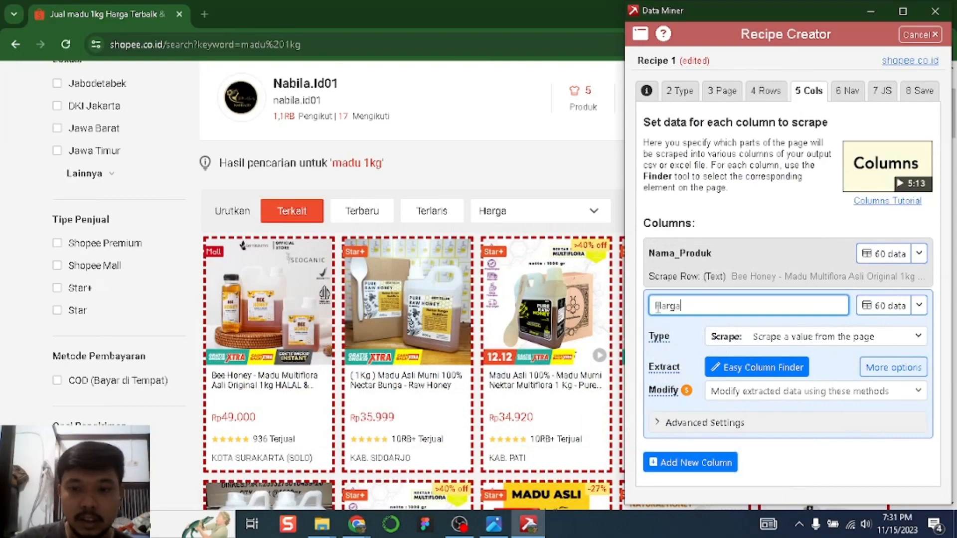
Use the Easy Column Finder to set the first product's price figure, without the Rp prefix, as the Harga column's data, and confirm it
{"action": "left_click", "coordinate": [721, 362]}
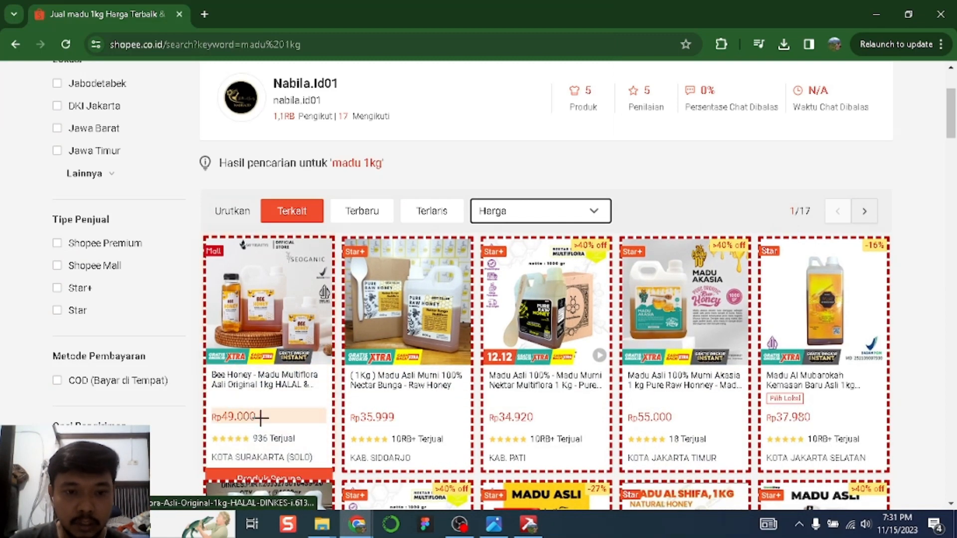
{"action": "double_click", "coordinate": [243, 417]}
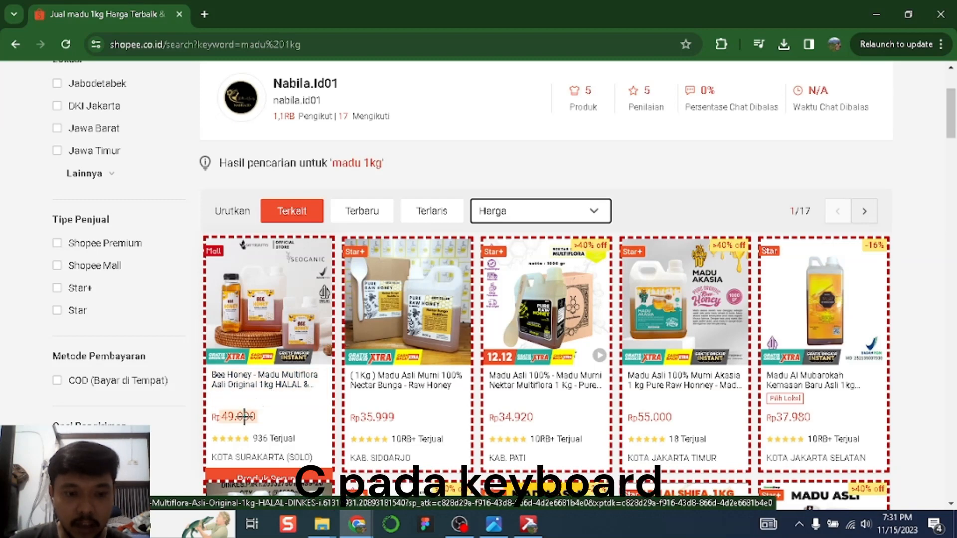
{"action": "key", "text": "c"}
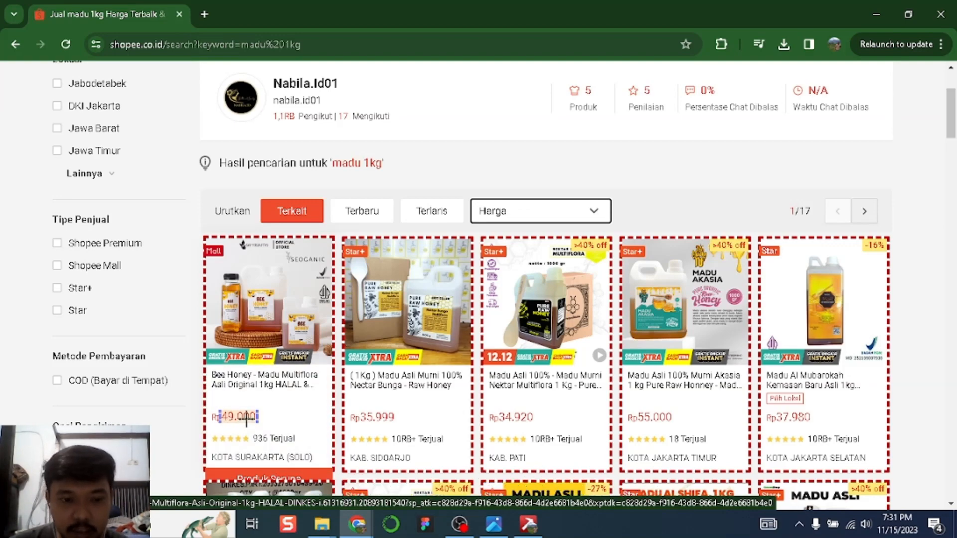
{"action": "left_click", "coordinate": [527, 525]}
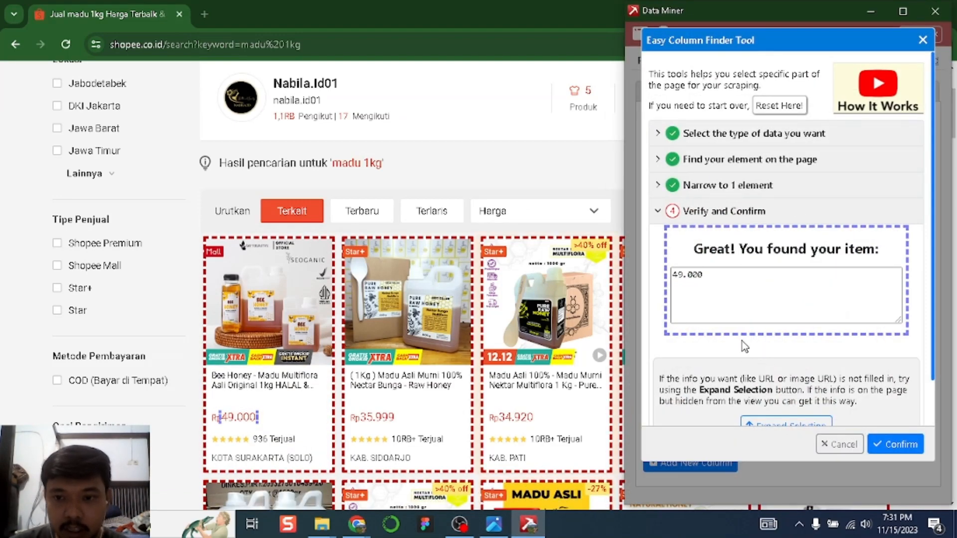
{"action": "left_click_drag", "start_coordinate": [712, 273], "coordinate": [675, 275]}
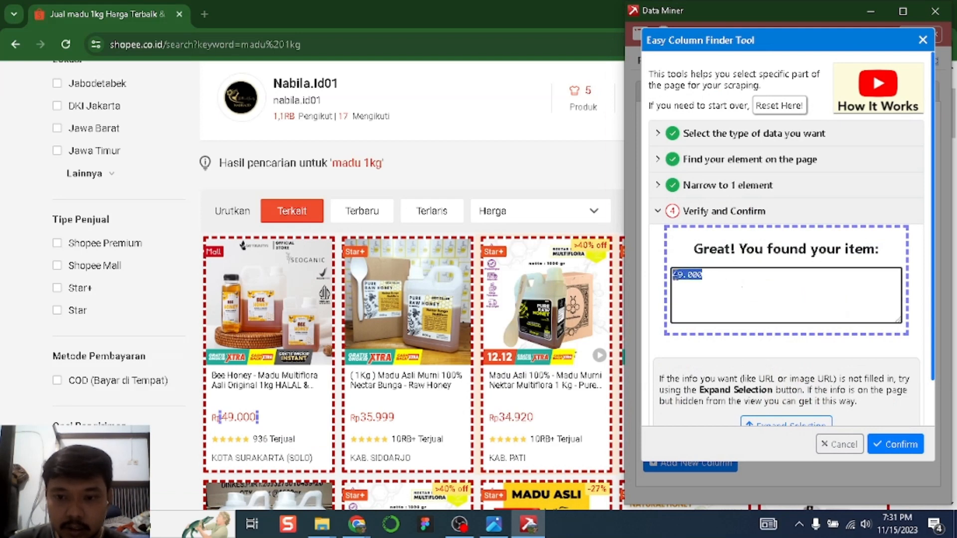
{"action": "left_click", "coordinate": [716, 291]}
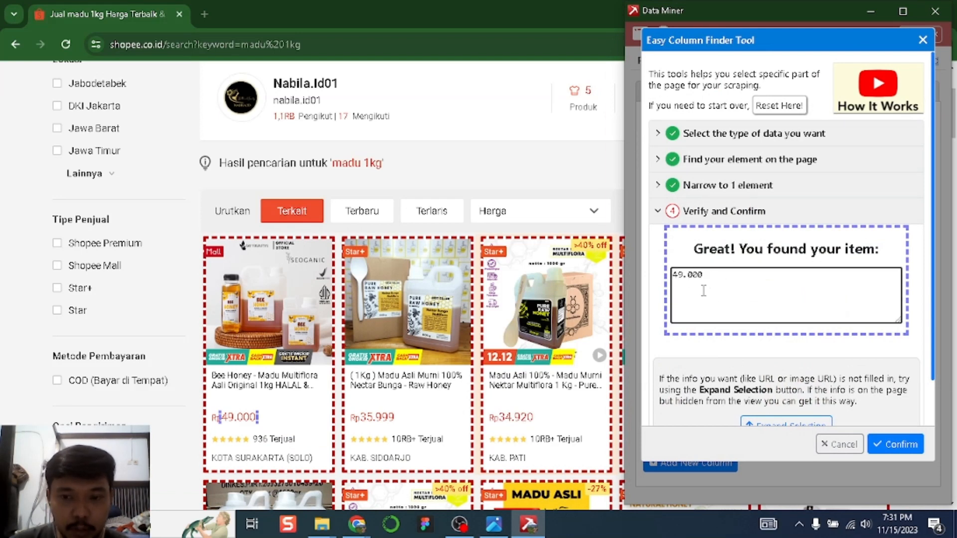
{"action": "left_click", "coordinate": [878, 439]}
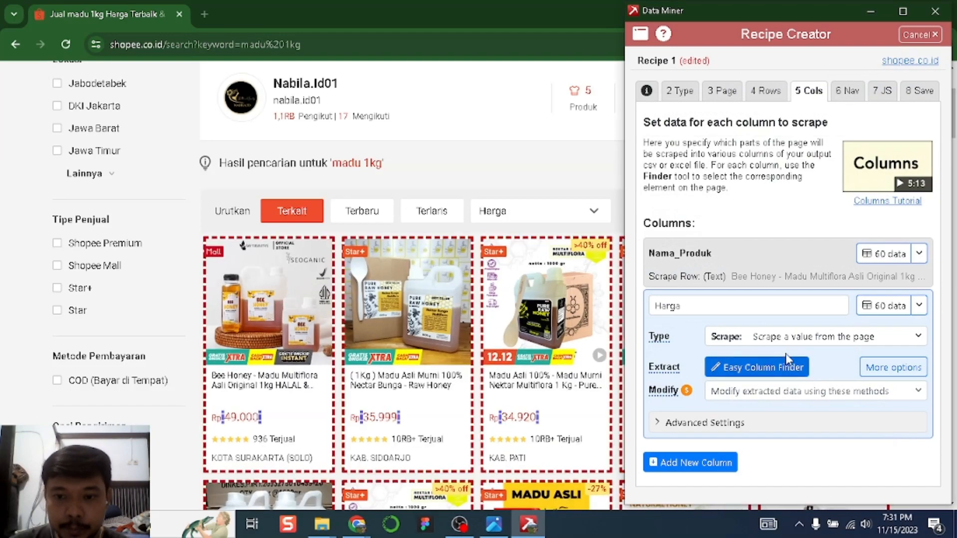
Examine the product cards down the whole results page to check that each price figure is outlined
{"action": "scroll", "coordinate": [443, 367], "scroll_direction": "down", "scroll_amount": 10}
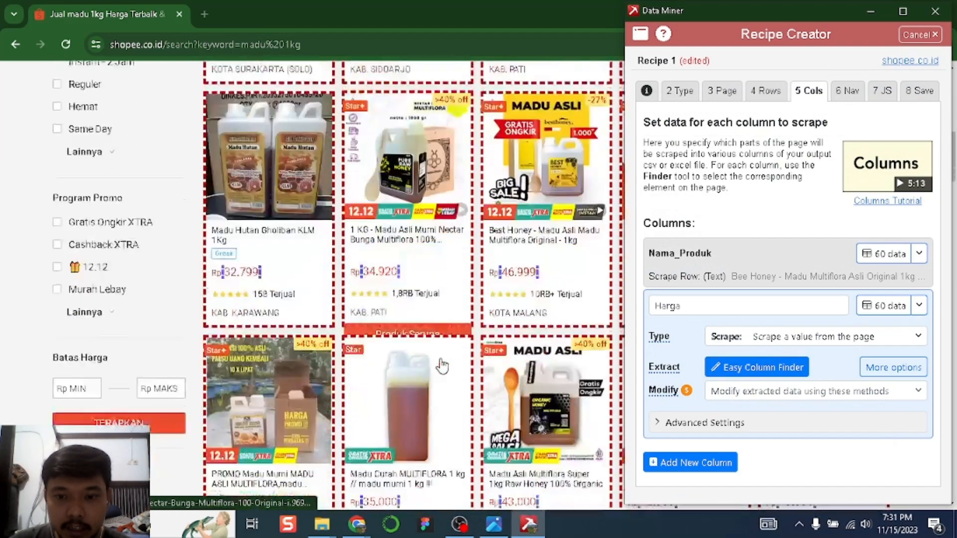
{"action": "scroll", "coordinate": [443, 368], "scroll_direction": "down", "scroll_amount": 15}
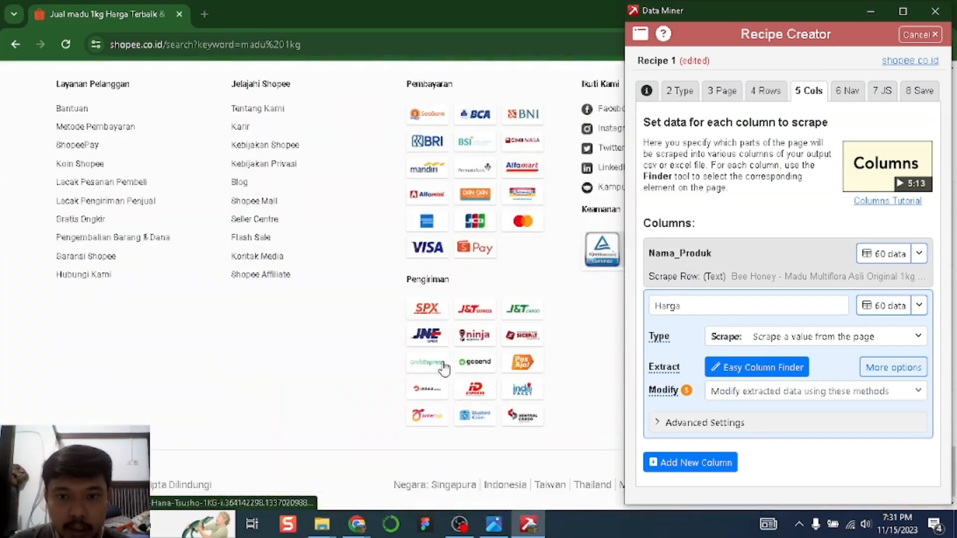
{"action": "scroll", "coordinate": [446, 367], "scroll_direction": "up", "scroll_amount": 5}
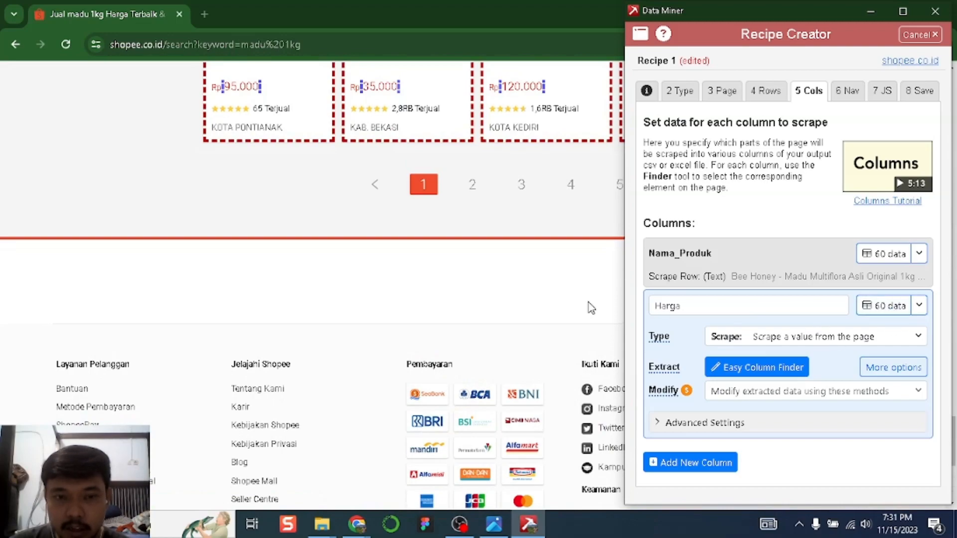
{"action": "scroll", "coordinate": [551, 273], "scroll_direction": "up", "scroll_amount": 3}
{"action": "scroll", "coordinate": [495, 271], "scroll_direction": "up", "scroll_amount": 12}
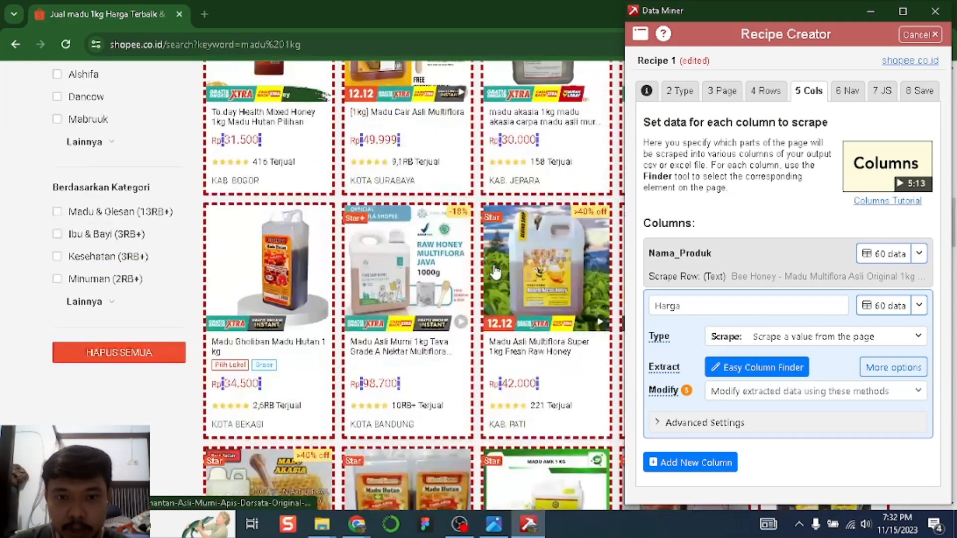
{"action": "scroll", "coordinate": [495, 271], "scroll_direction": "up", "scroll_amount": 10}
{"action": "scroll", "coordinate": [496, 271], "scroll_direction": "down", "scroll_amount": 5}
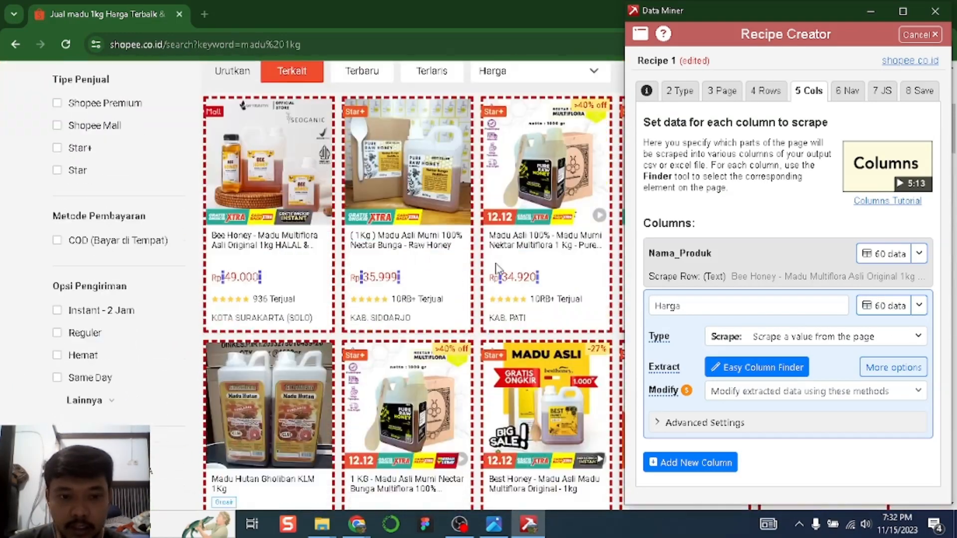
Add a third column to the recipe, consult the reference table in gambar.png, and name the column Kota_Asal
{"action": "left_click", "coordinate": [715, 463]}
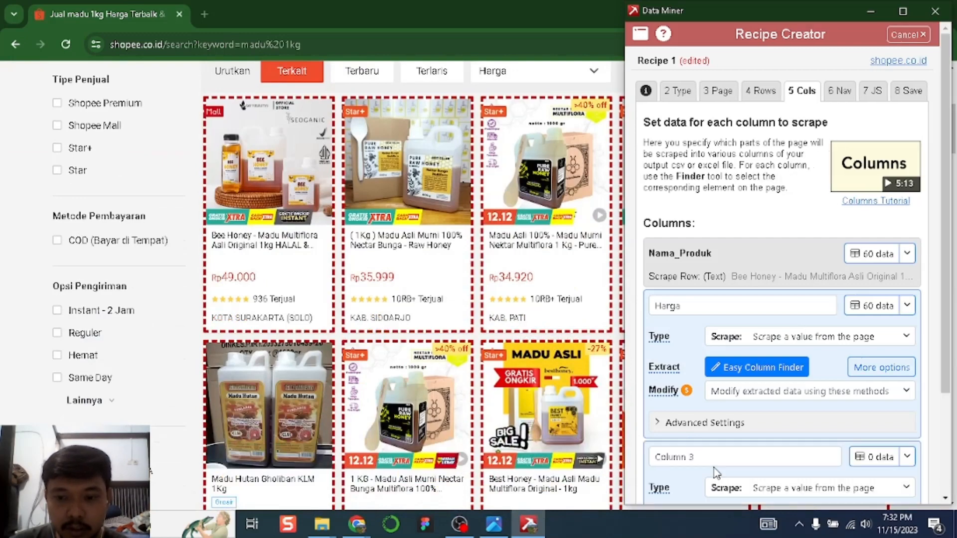
{"action": "left_click_drag", "start_coordinate": [713, 326], "coordinate": [655, 324]}
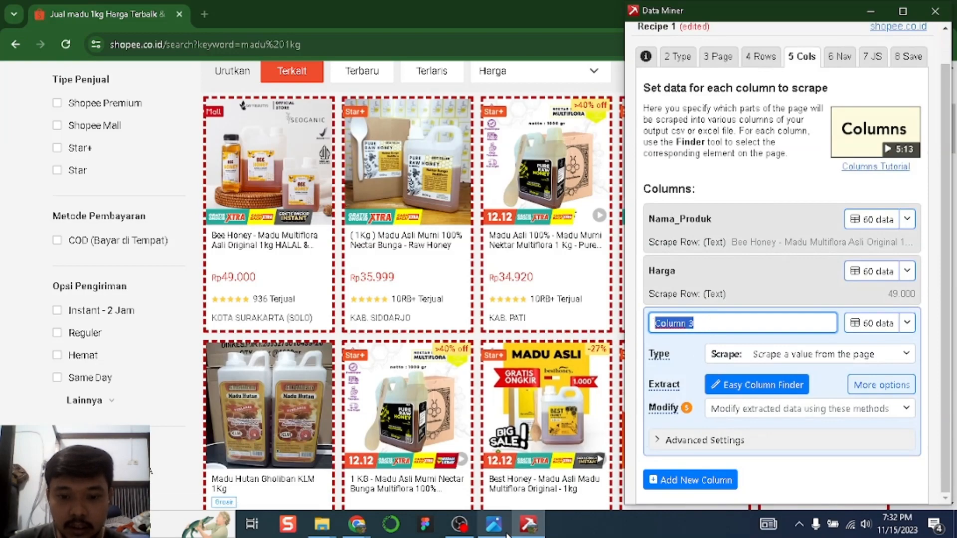
{"action": "left_click", "coordinate": [493, 525]}
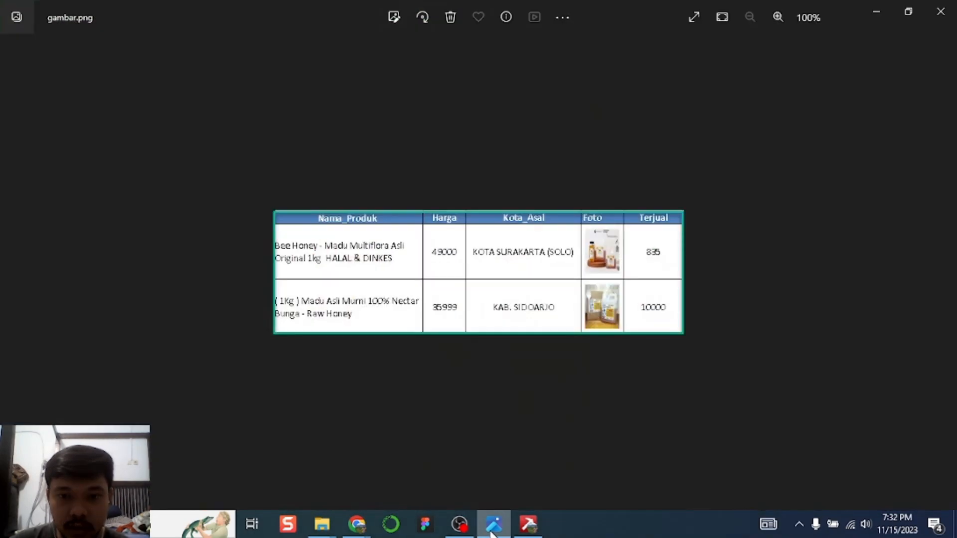
{"action": "left_click", "coordinate": [493, 525]}
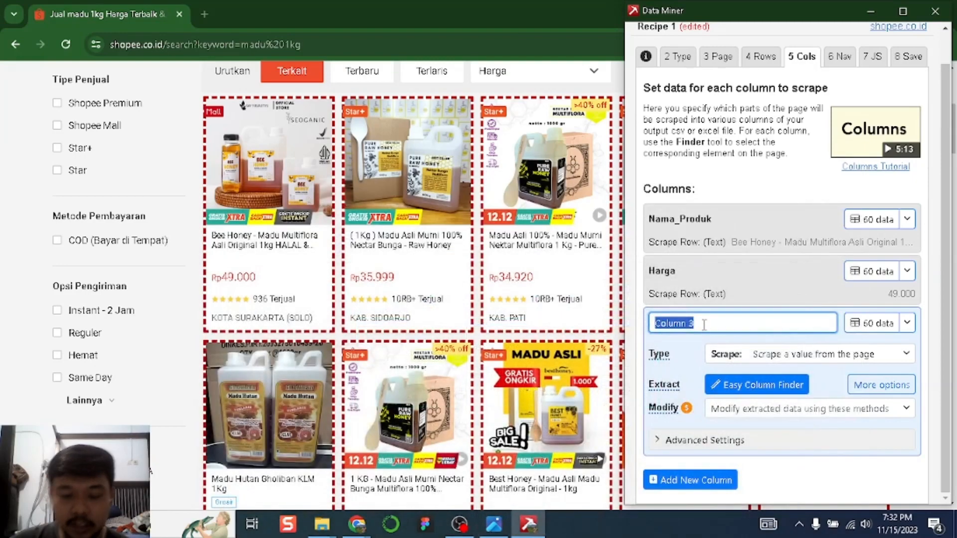
{"action": "type", "text": "Kota_Asal"}
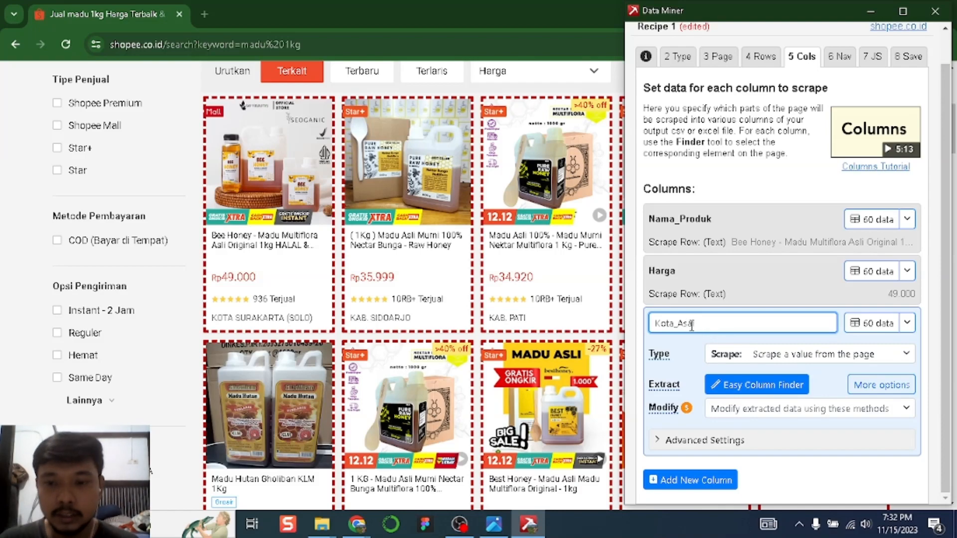
Use the Easy Column Finder to set the first product's city line as the data for the Kota_Asal column, and confirm it
{"action": "left_click", "coordinate": [760, 392]}
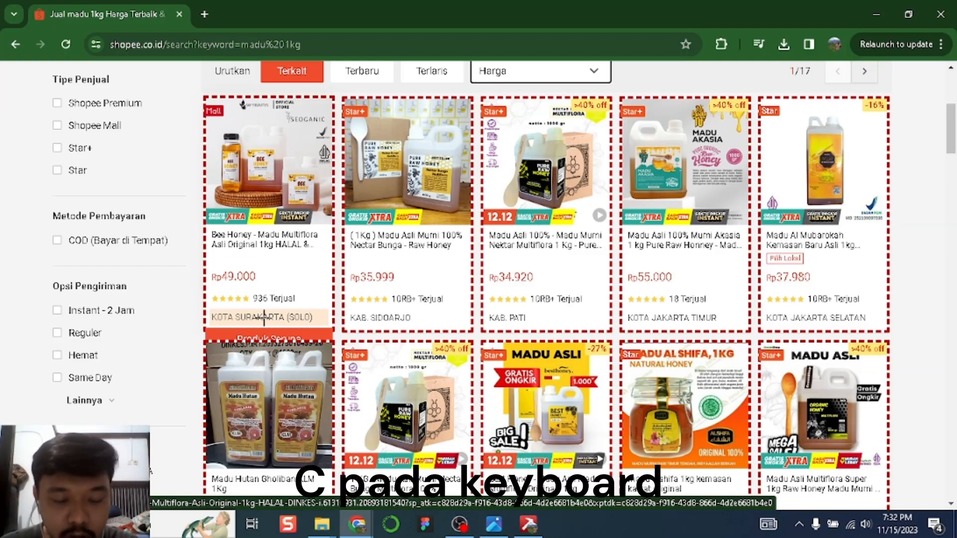
{"action": "key", "text": "c"}
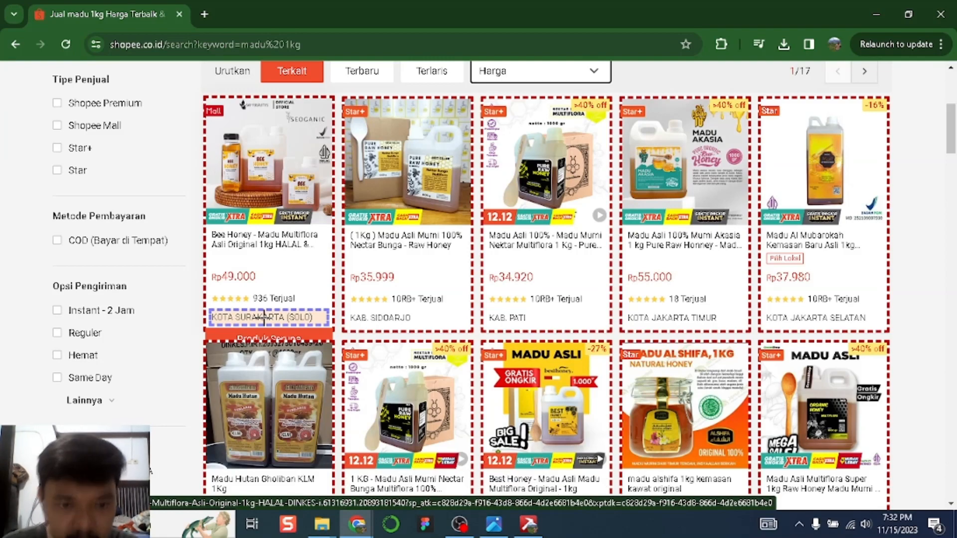
{"action": "left_click", "coordinate": [529, 525]}
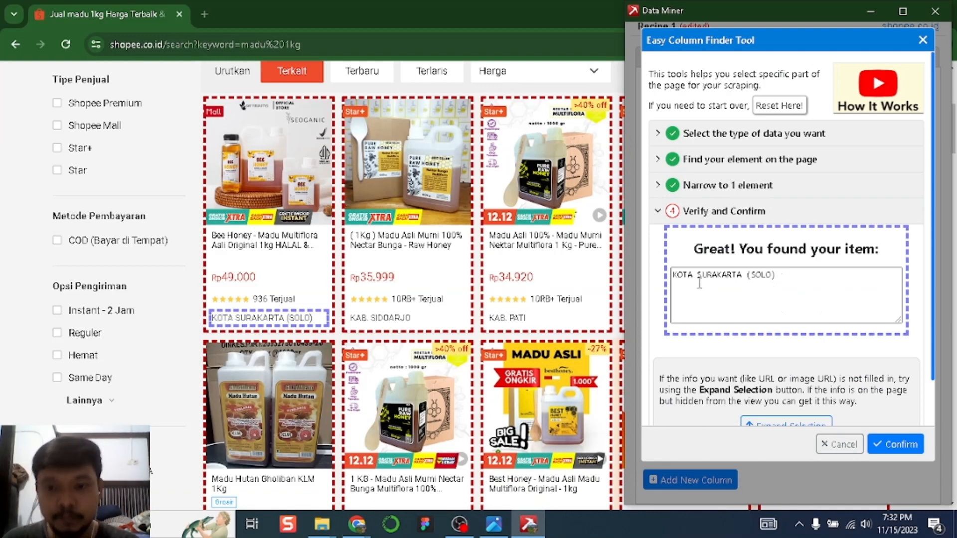
{"action": "left_click", "coordinate": [895, 443]}
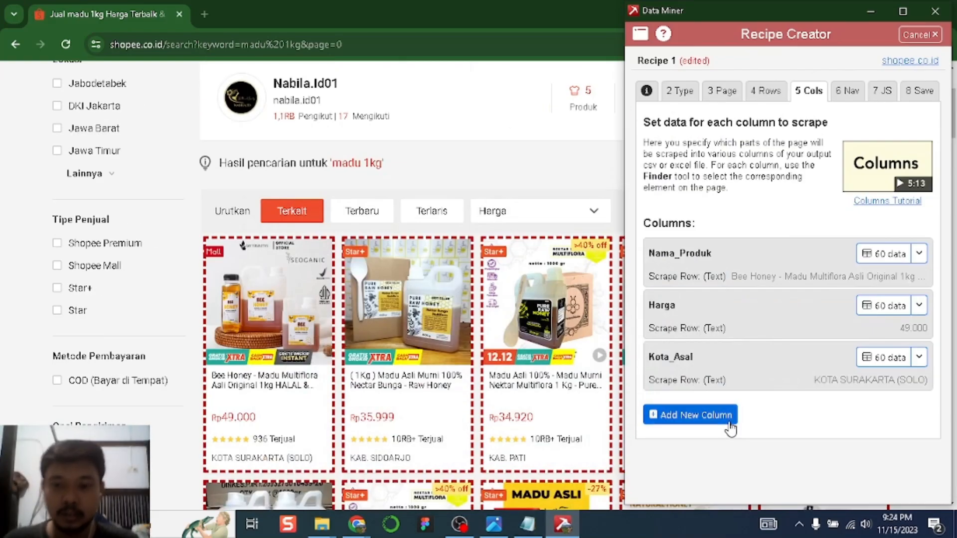
Add a fourth column to the recipe and name it Foto
{"action": "left_click", "coordinate": [710, 421]}
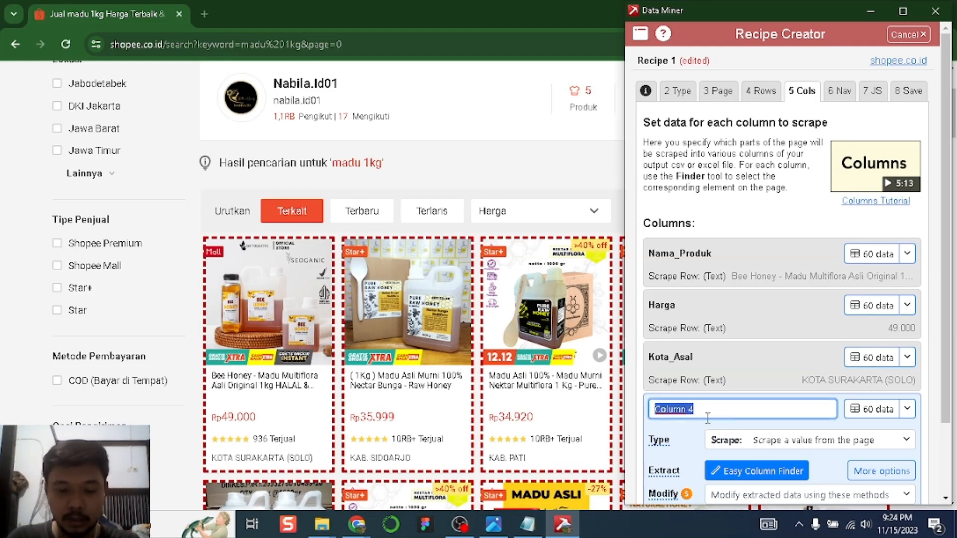
{"action": "type", "text": "Fot"}
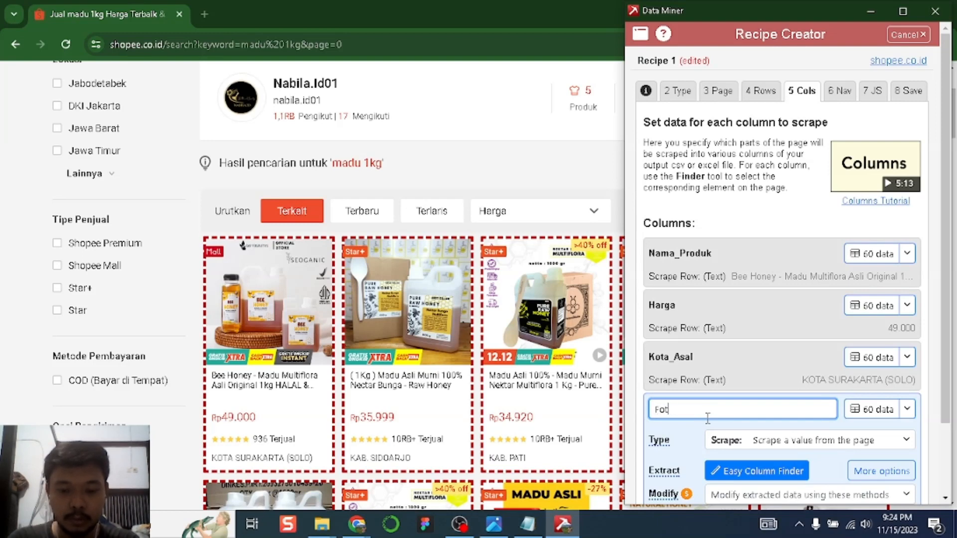
{"action": "type", "text": "o"}
In the Foto column's advanced settings, set the extracted value to Image URL, and preview the column's data
{"action": "scroll", "coordinate": [730, 404], "scroll_direction": "down", "scroll_amount": 2}
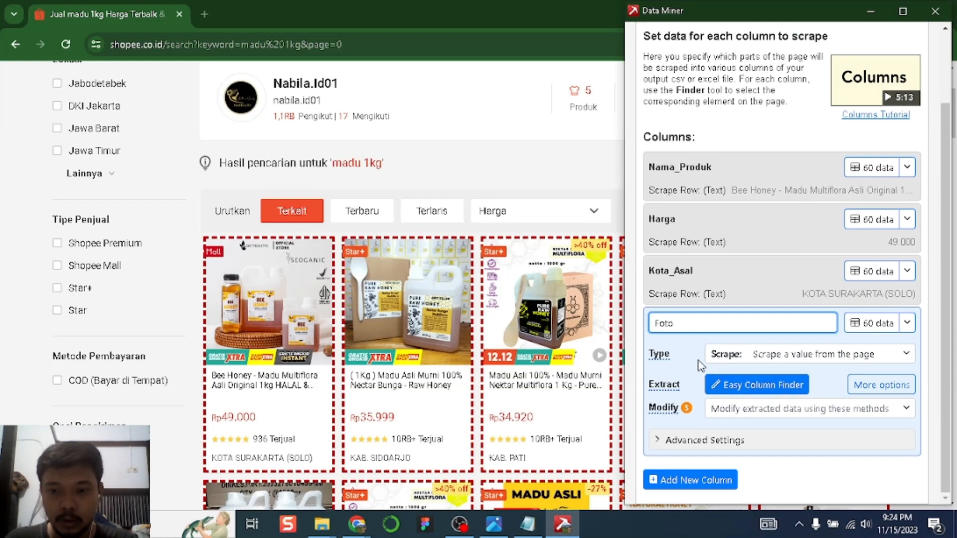
{"action": "left_click", "coordinate": [712, 443]}
{"action": "left_click", "coordinate": [712, 443]}
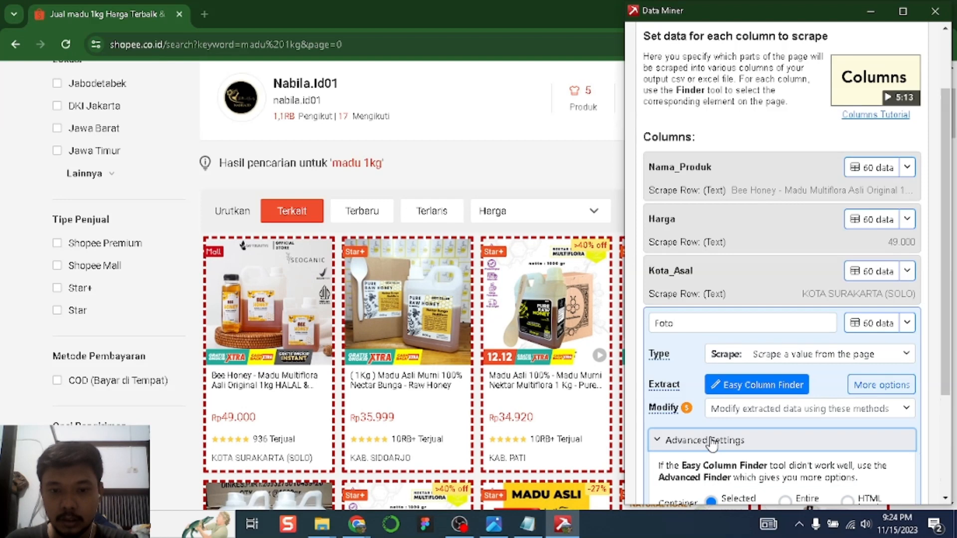
{"action": "scroll", "coordinate": [712, 443], "scroll_direction": "down", "scroll_amount": 3}
{"action": "left_click", "coordinate": [718, 393]}
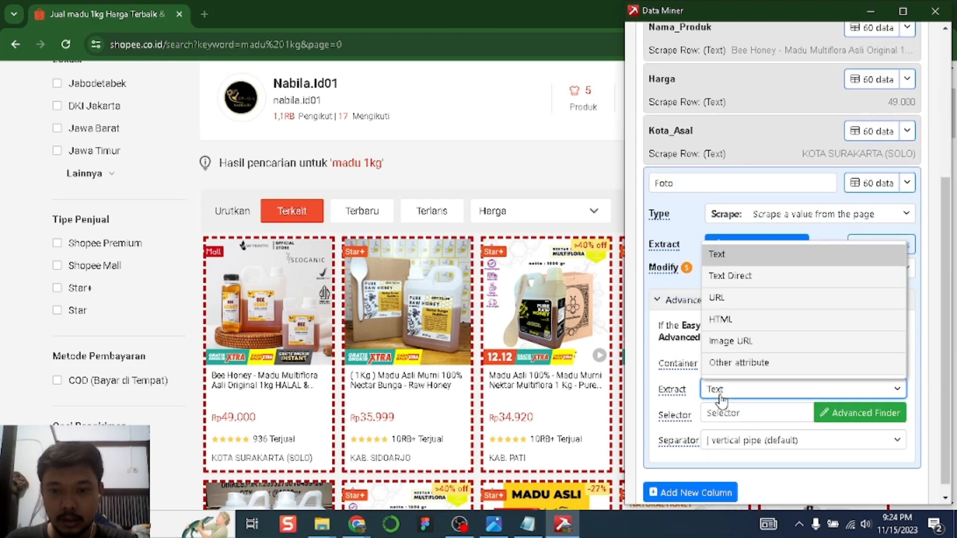
{"action": "left_click", "coordinate": [728, 342]}
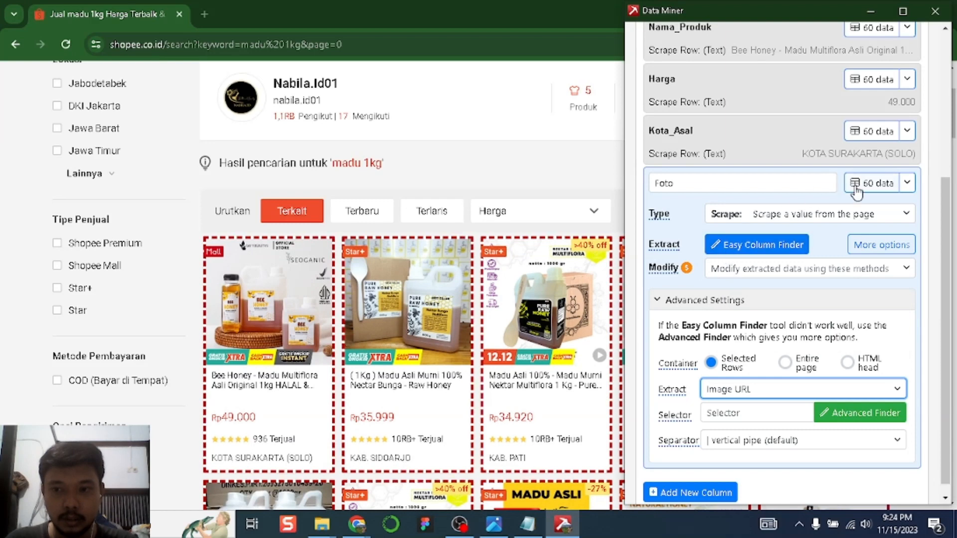
{"action": "left_click", "coordinate": [880, 189]}
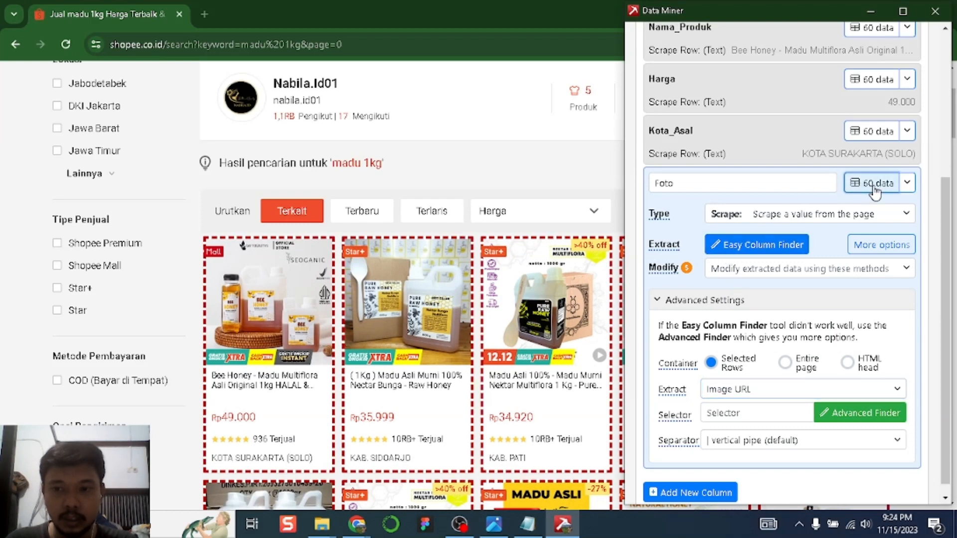
{"action": "mouse_move", "coordinate": [776, 435]}
{"action": "left_mouse_down"}
{"action": "mouse_move", "coordinate": [872, 438]}
{"action": "mouse_move", "coordinate": [769, 437]}
{"action": "left_mouse_up"}
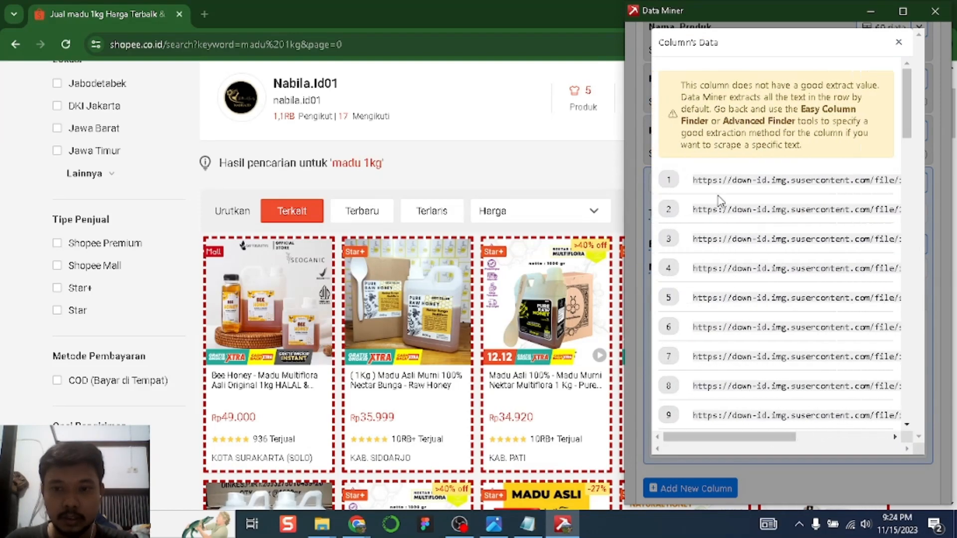
{"action": "left_click", "coordinate": [898, 44]}
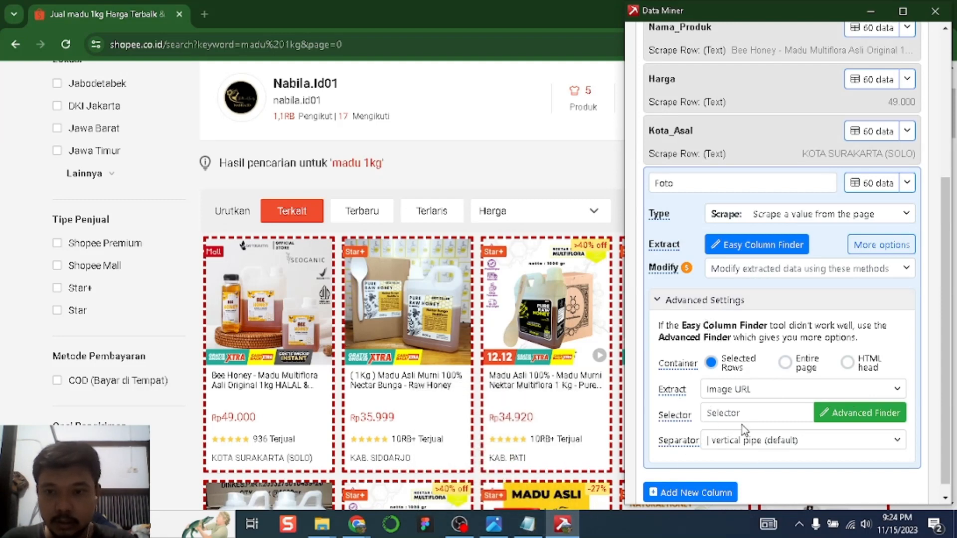
Add a fifth column to the recipe and name it Terjual
{"action": "left_click", "coordinate": [702, 493]}
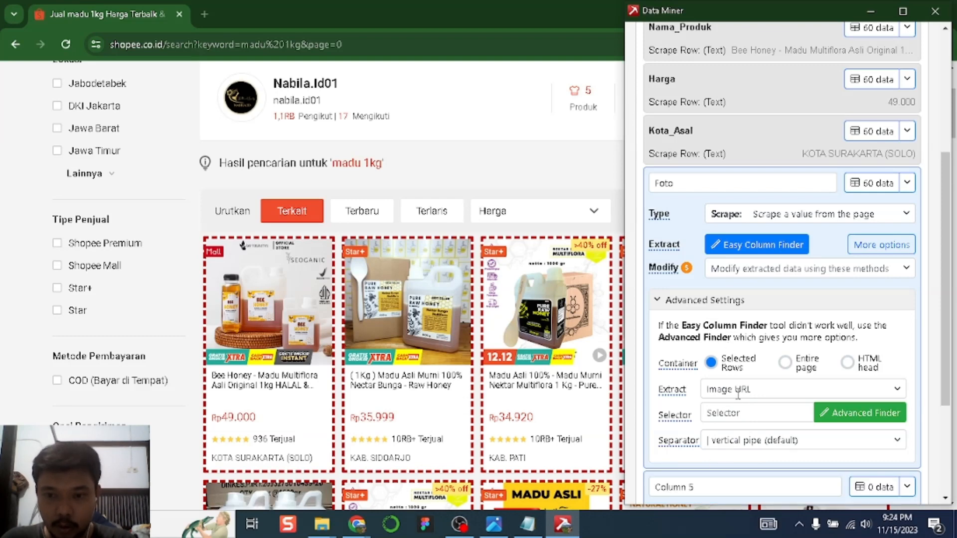
{"action": "triple_click", "coordinate": [682, 323]}
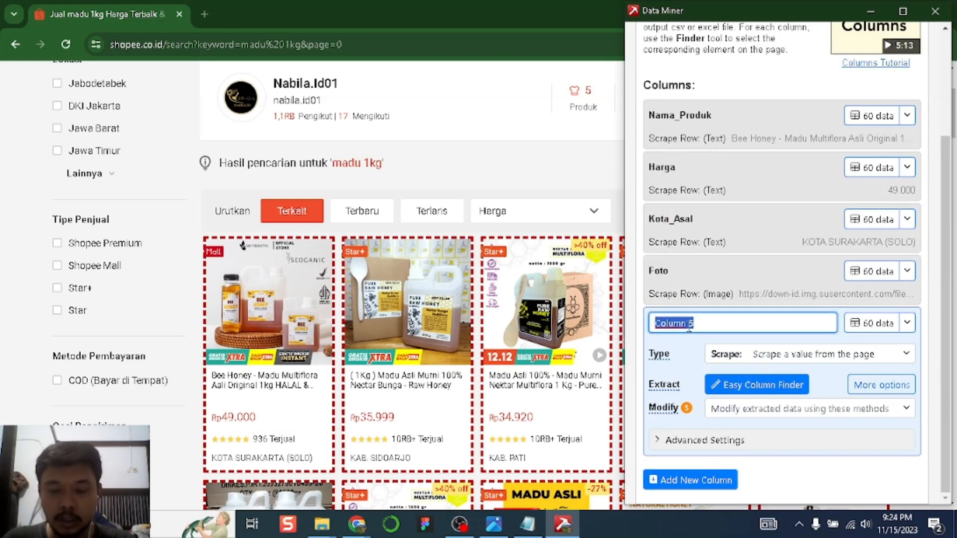
{"action": "type", "text": "Terjual"}
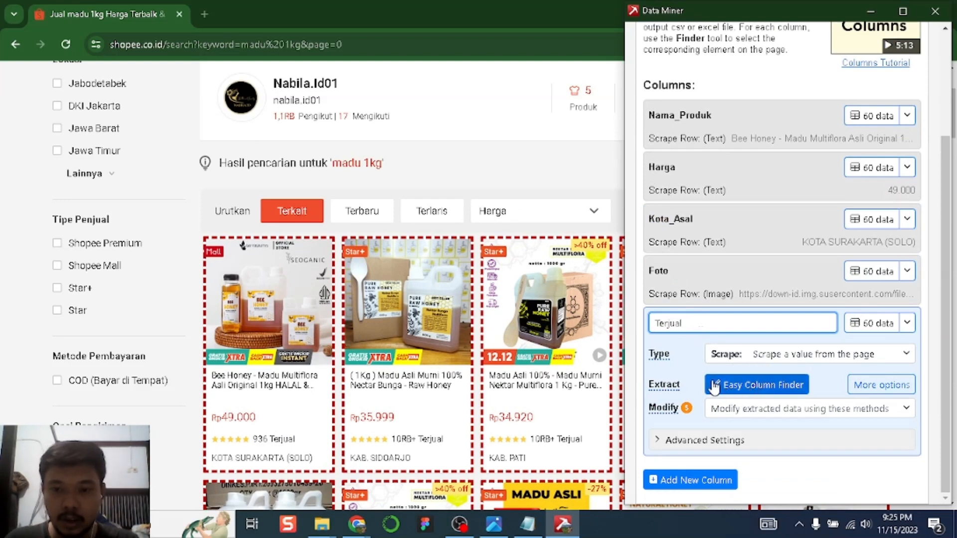
Use the Easy Column Finder to set the first product's sold count as the data for the Terjual column, and confirm it
{"action": "left_click", "coordinate": [696, 360]}
{"action": "left_click", "coordinate": [737, 384]}
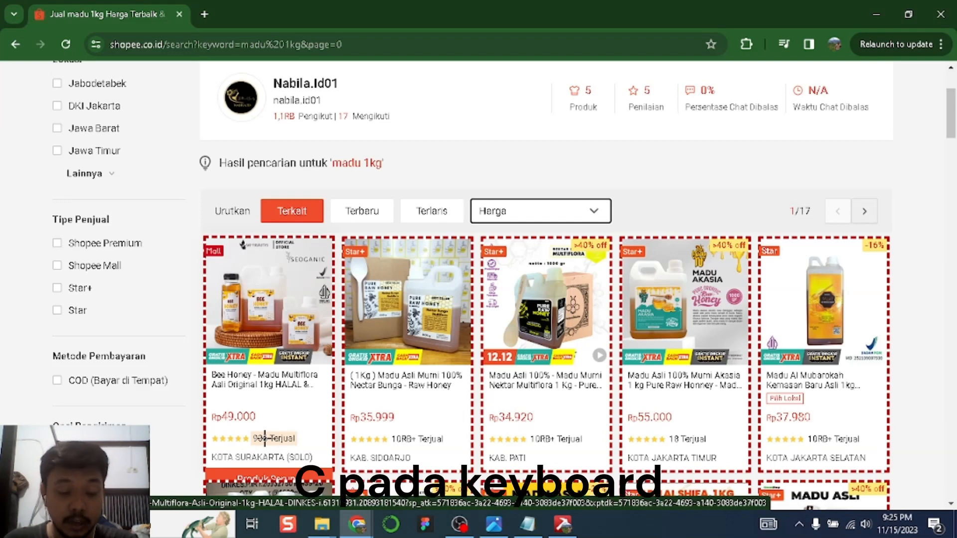
{"action": "key", "text": "c"}
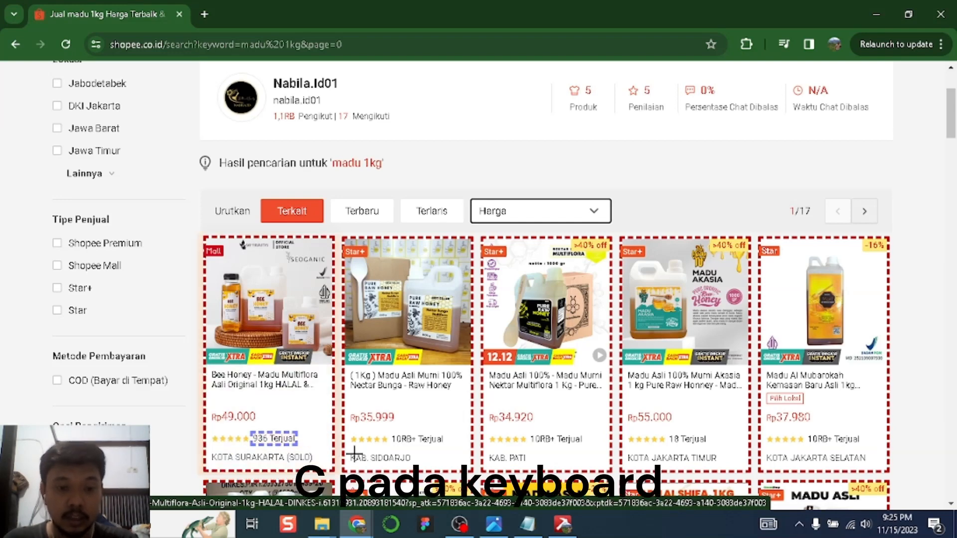
{"action": "left_click", "coordinate": [562, 527]}
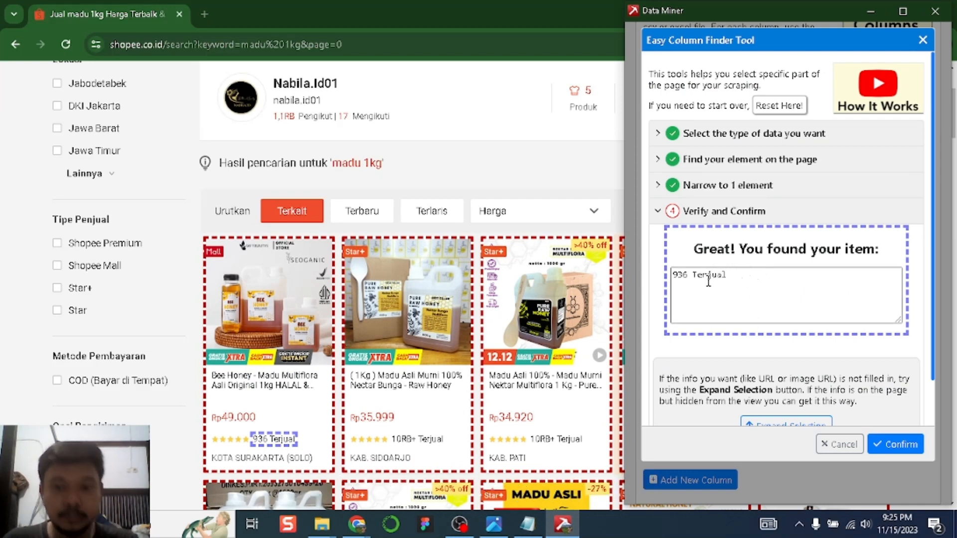
{"action": "left_click", "coordinate": [882, 450]}
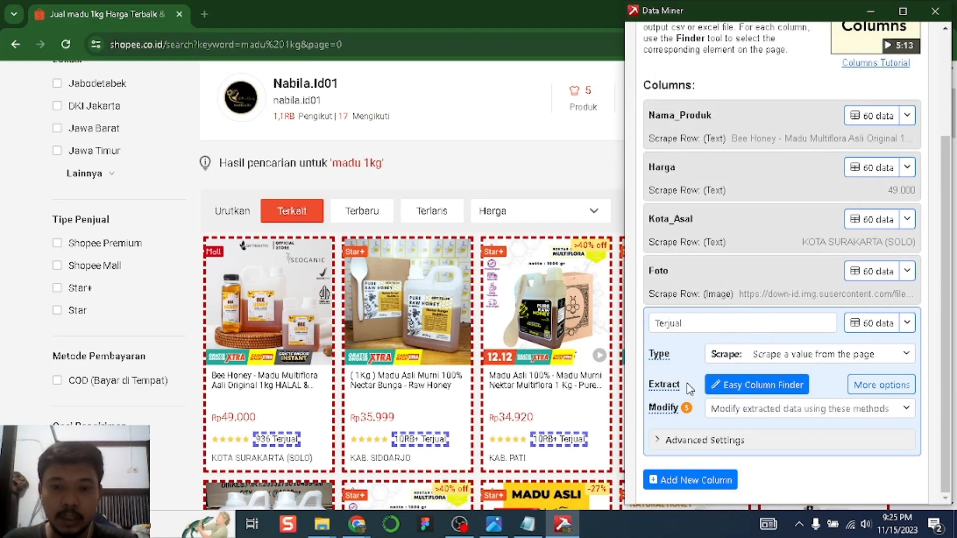
Check the sold-count highlights on the product cards throughout the Shopee results page
{"action": "scroll", "coordinate": [474, 400], "scroll_direction": "down", "scroll_amount": 8}
{"action": "scroll", "coordinate": [474, 401], "scroll_direction": "down", "scroll_amount": 20}
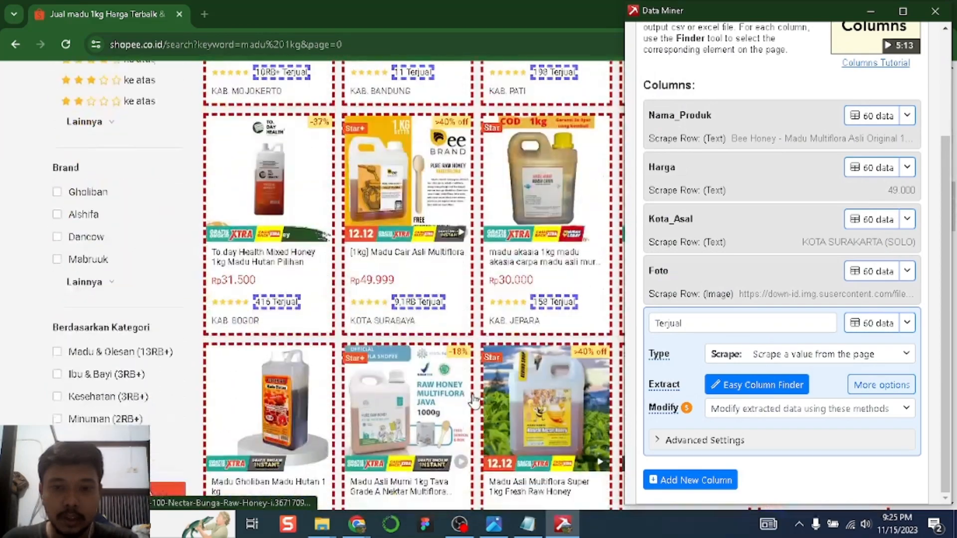
{"action": "scroll", "coordinate": [474, 401], "scroll_direction": "down", "scroll_amount": 10}
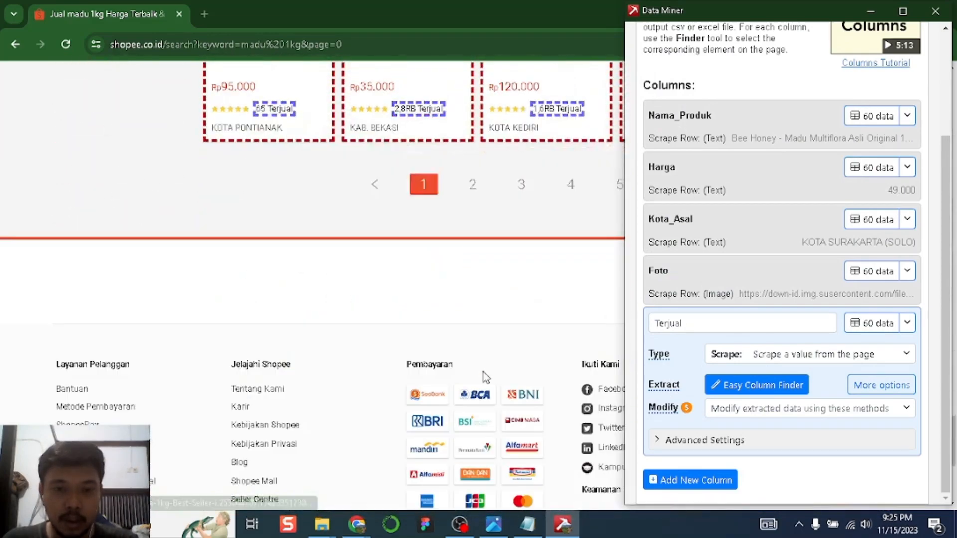
{"action": "scroll", "coordinate": [544, 394], "scroll_direction": "up", "scroll_amount": 5}
{"action": "scroll", "coordinate": [543, 394], "scroll_direction": "up", "scroll_amount": 5}
{"action": "scroll", "coordinate": [468, 363], "scroll_direction": "up", "scroll_amount": 10}
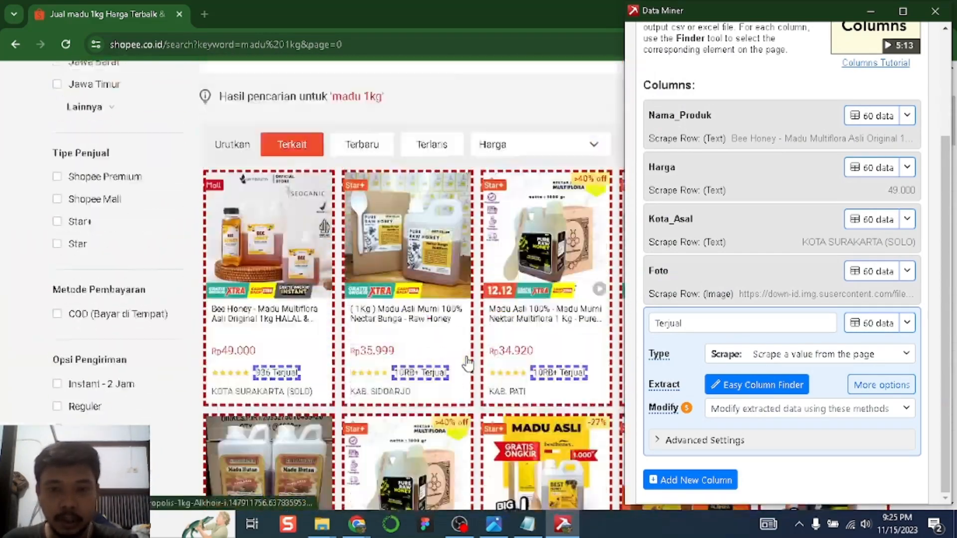
{"action": "scroll", "coordinate": [467, 363], "scroll_direction": "down", "scroll_amount": 4}
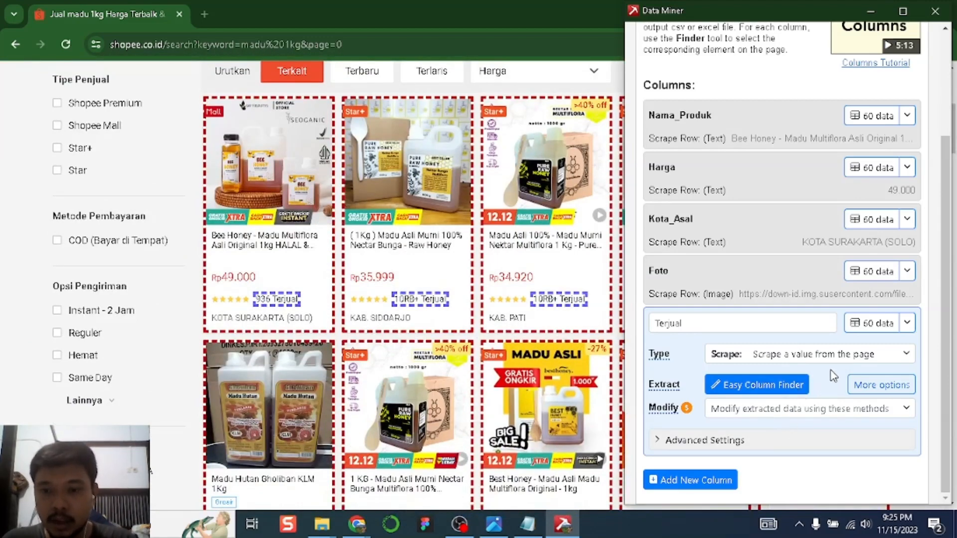
In the recipe's navigation settings, use the Easy Nav Finder to pick the next-page arrow at the end of the product results
{"action": "scroll", "coordinate": [832, 377], "scroll_direction": "up", "scroll_amount": 3}
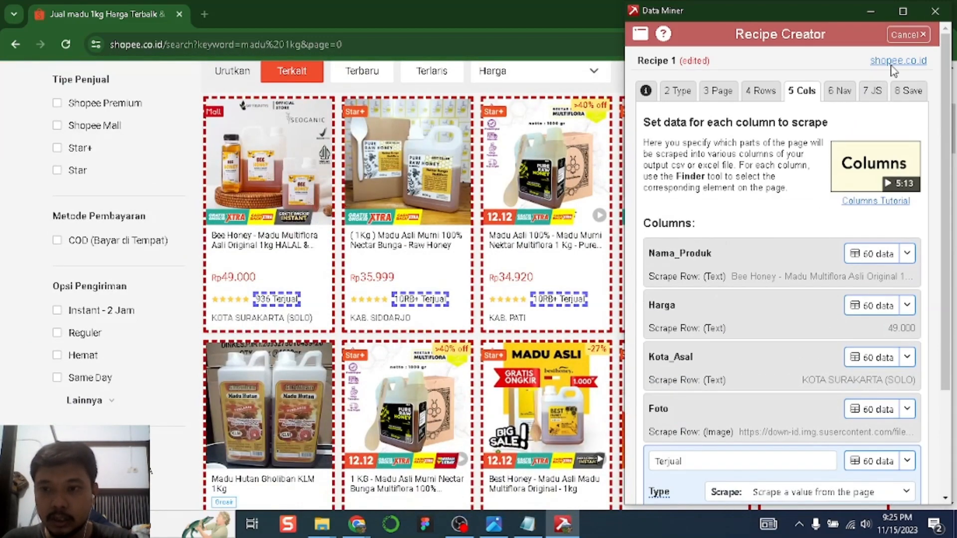
{"action": "left_click", "coordinate": [842, 93]}
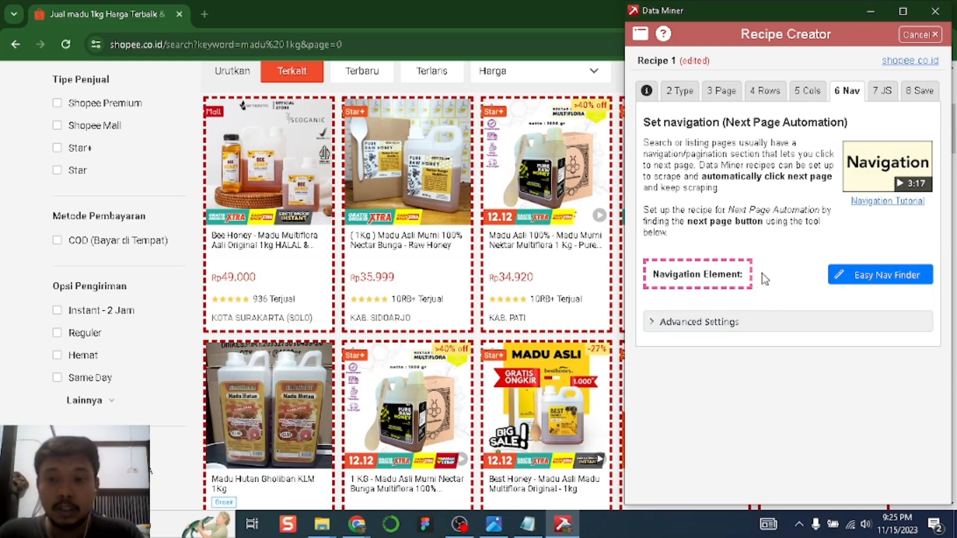
{"action": "left_click", "coordinate": [854, 282]}
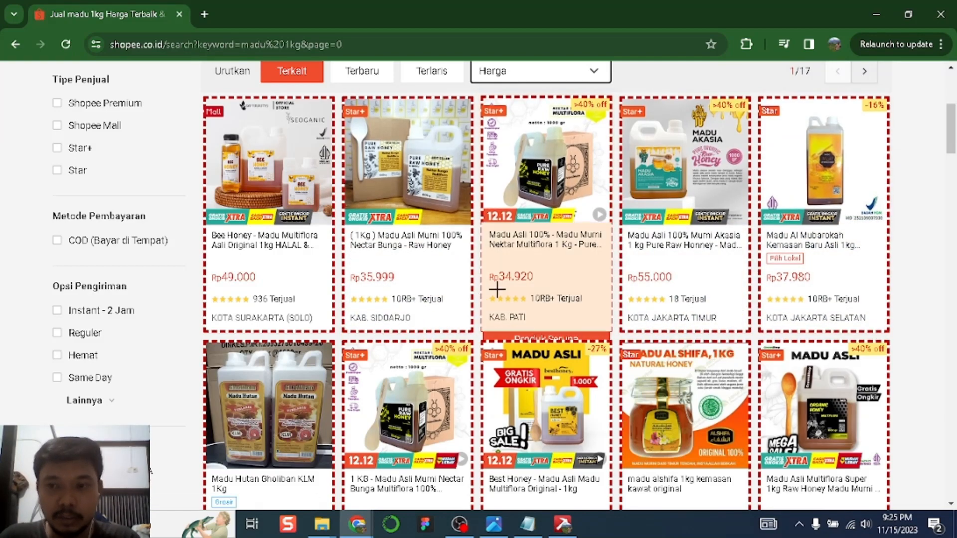
{"action": "scroll", "coordinate": [488, 295], "scroll_direction": "down", "scroll_amount": 10}
{"action": "scroll", "coordinate": [503, 284], "scroll_direction": "down", "scroll_amount": 15}
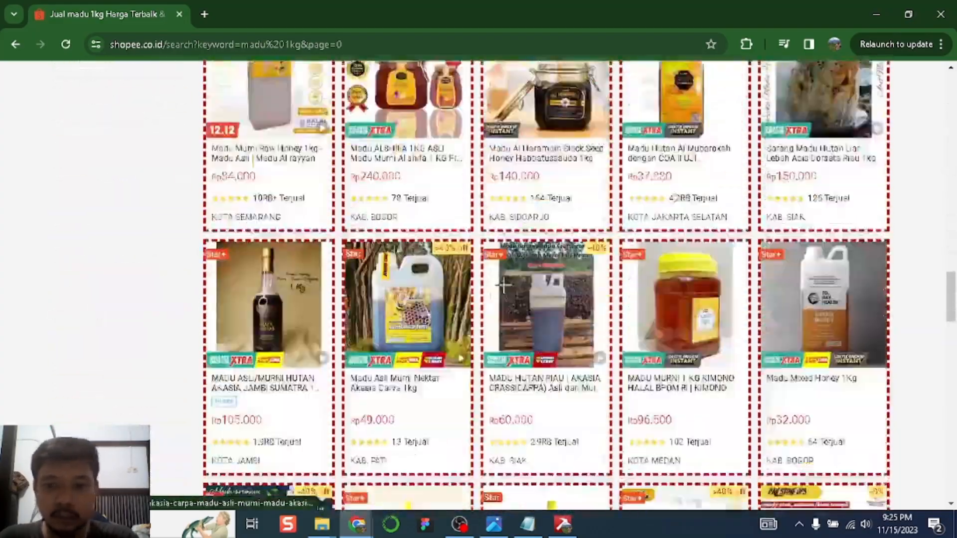
{"action": "scroll", "coordinate": [506, 283], "scroll_direction": "up", "scroll_amount": 3}
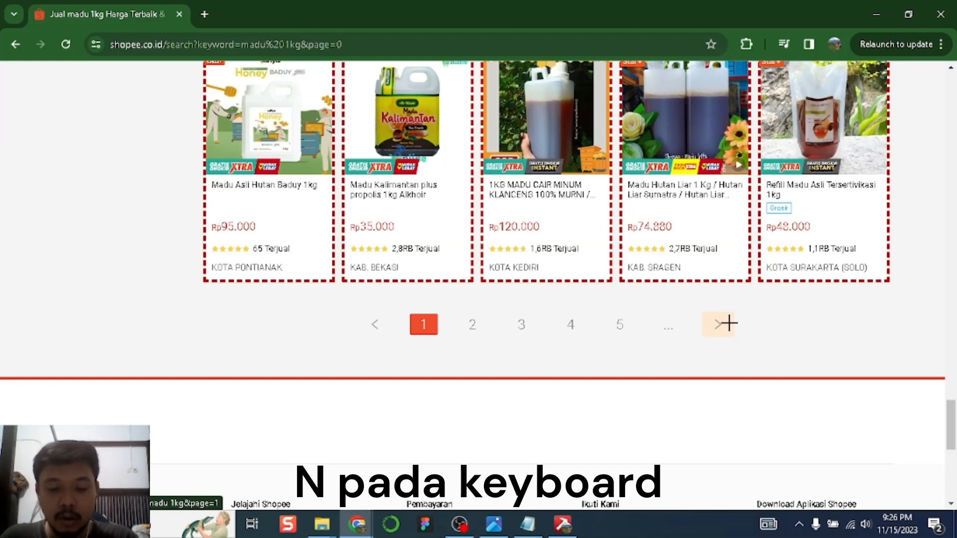
{"action": "left_click", "coordinate": [728, 324]}
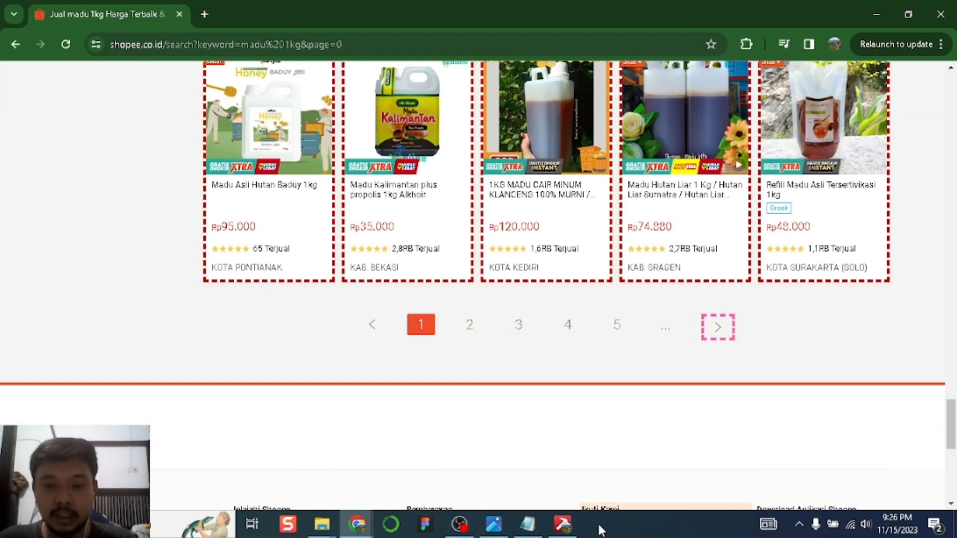
Test the found next-page link in a new tab, close that tab, and confirm the link as the navigation element
{"action": "left_click", "coordinate": [565, 525]}
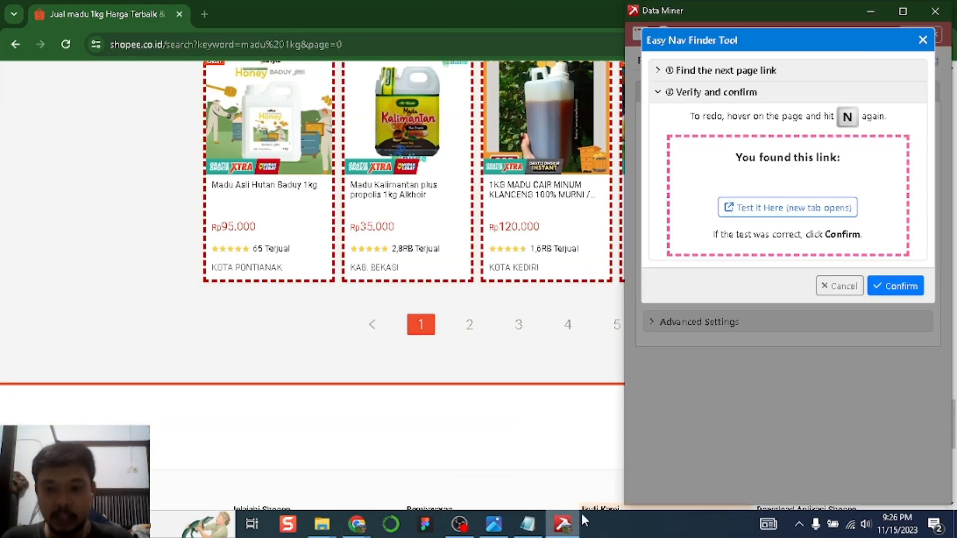
{"action": "left_click", "coordinate": [783, 210]}
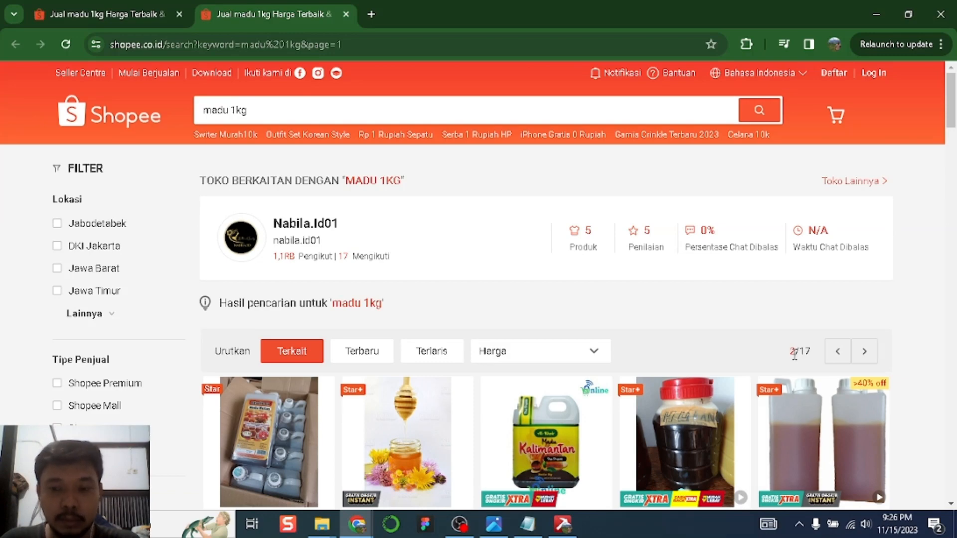
{"action": "scroll", "coordinate": [746, 349], "scroll_direction": "down", "scroll_amount": 3}
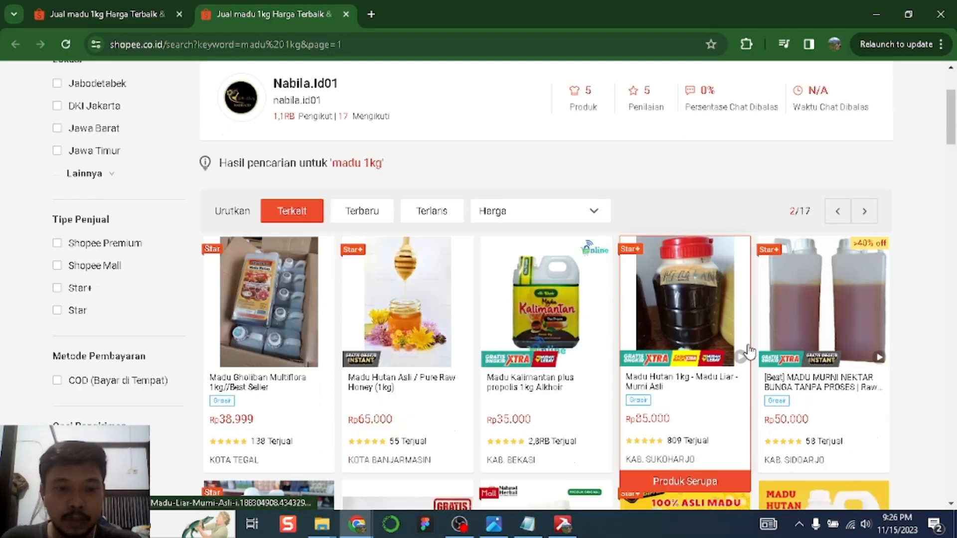
{"action": "scroll", "coordinate": [745, 349], "scroll_direction": "up", "scroll_amount": 3}
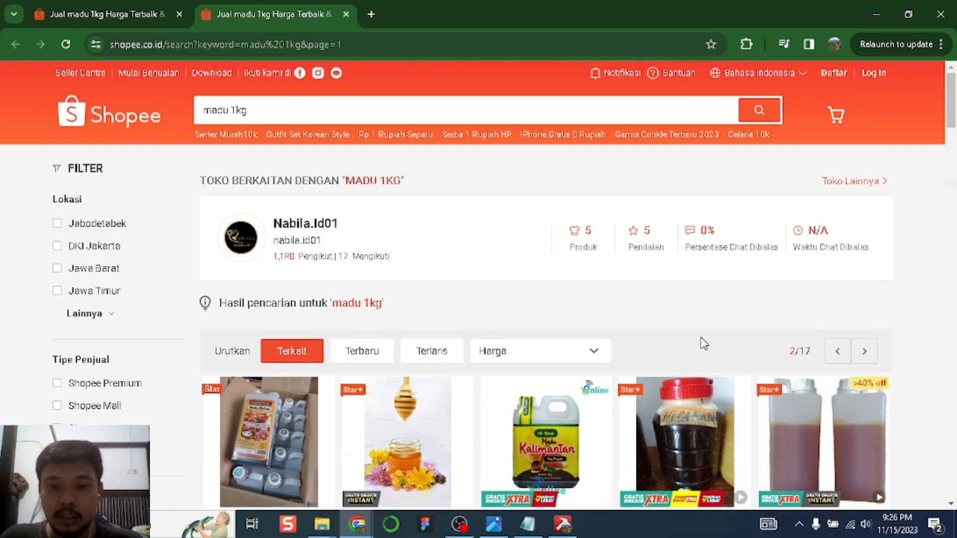
{"action": "left_click", "coordinate": [346, 14]}
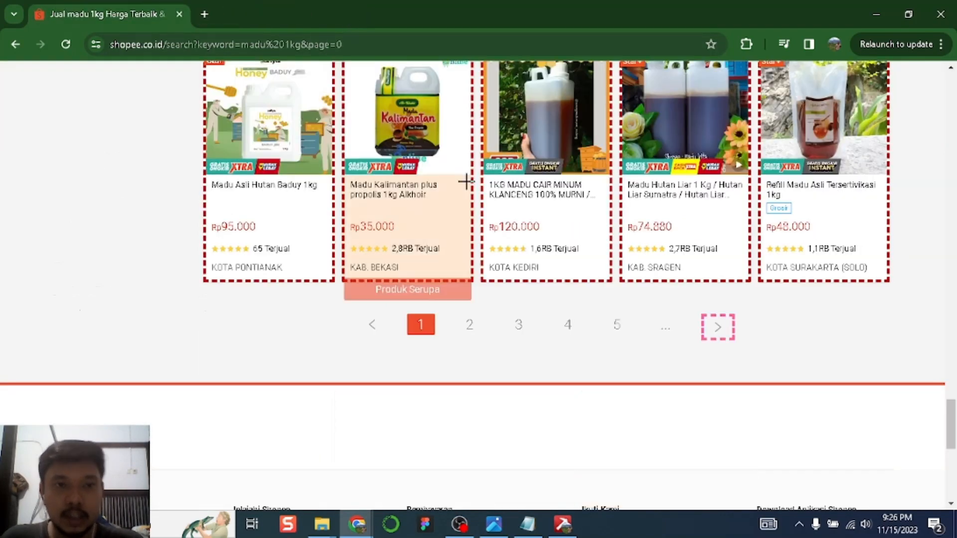
{"action": "left_click", "coordinate": [563, 525]}
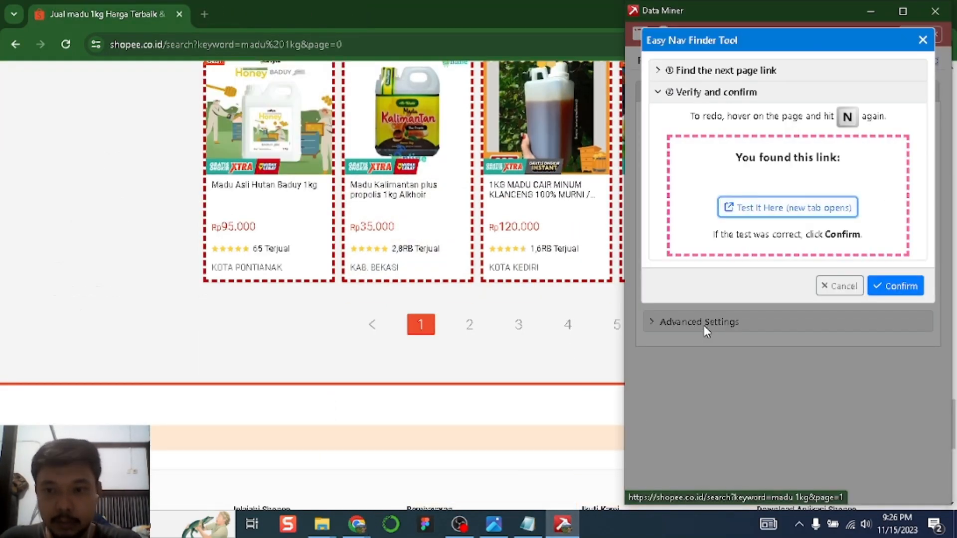
{"action": "left_click", "coordinate": [887, 288]}
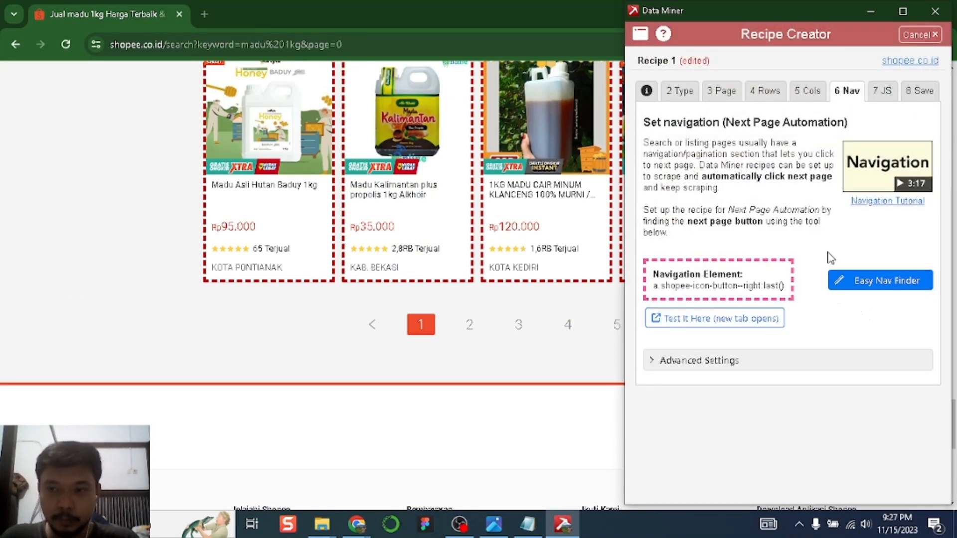
{"action": "left_click", "coordinate": [881, 94]}
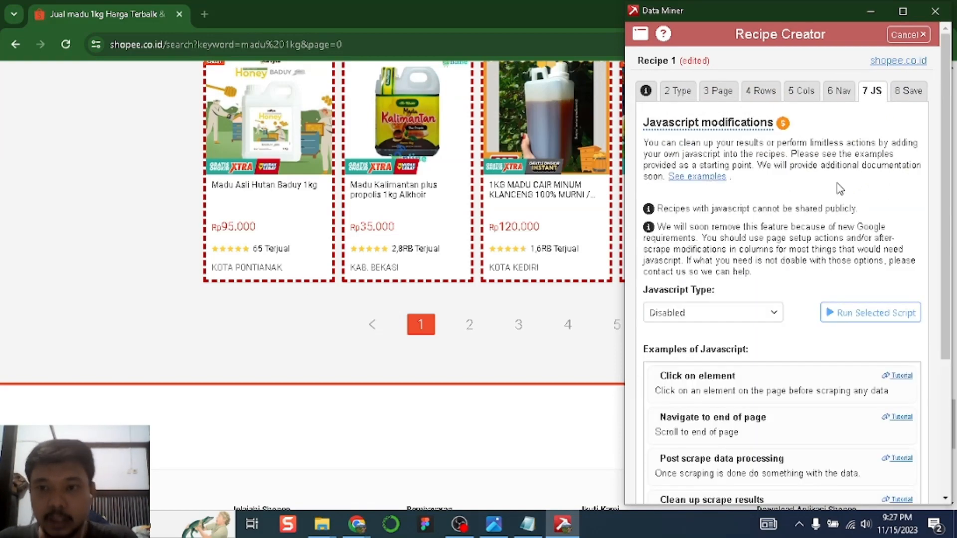
{"action": "scroll", "coordinate": [766, 186], "scroll_direction": "down", "scroll_amount": 5}
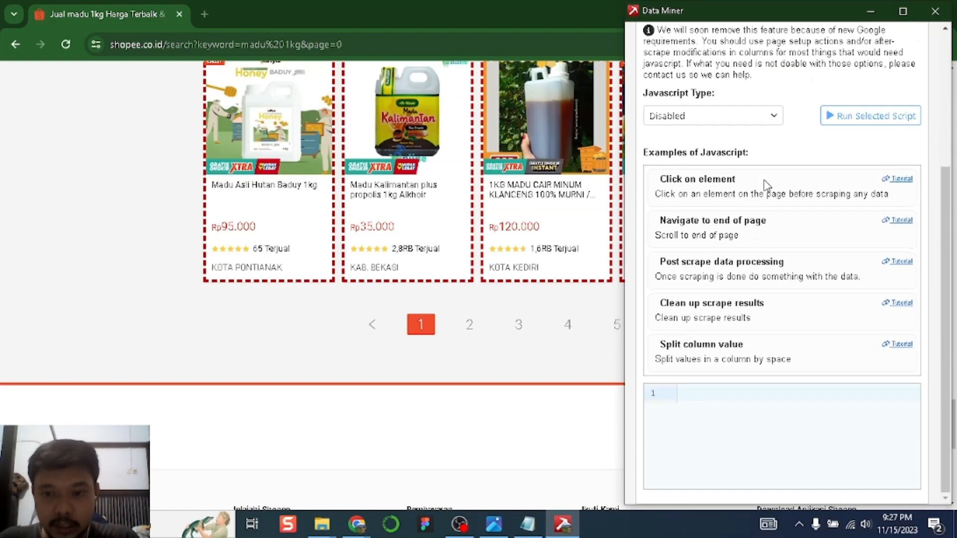
{"action": "scroll", "coordinate": [765, 184], "scroll_direction": "up", "scroll_amount": 5}
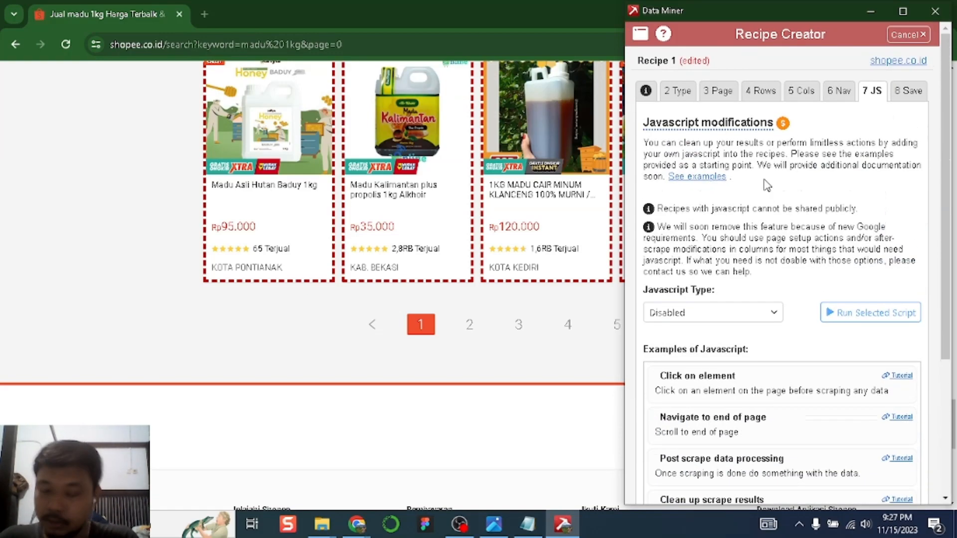
Rename the recipe as Madu Akasia_1Kg, leave its description empty, and save it
{"action": "left_click", "coordinate": [910, 97]}
{"action": "triple_click", "coordinate": [777, 183]}
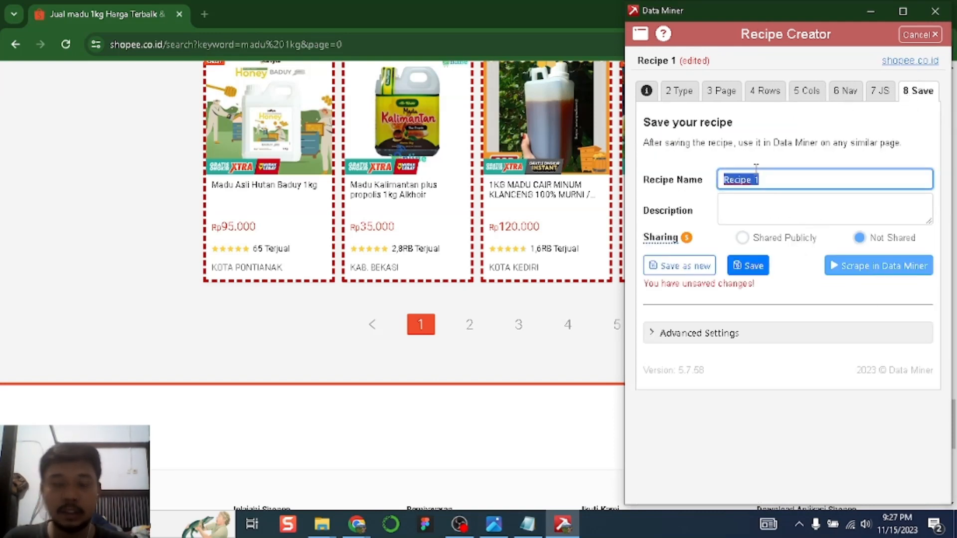
{"action": "type", "text": "Madu"}
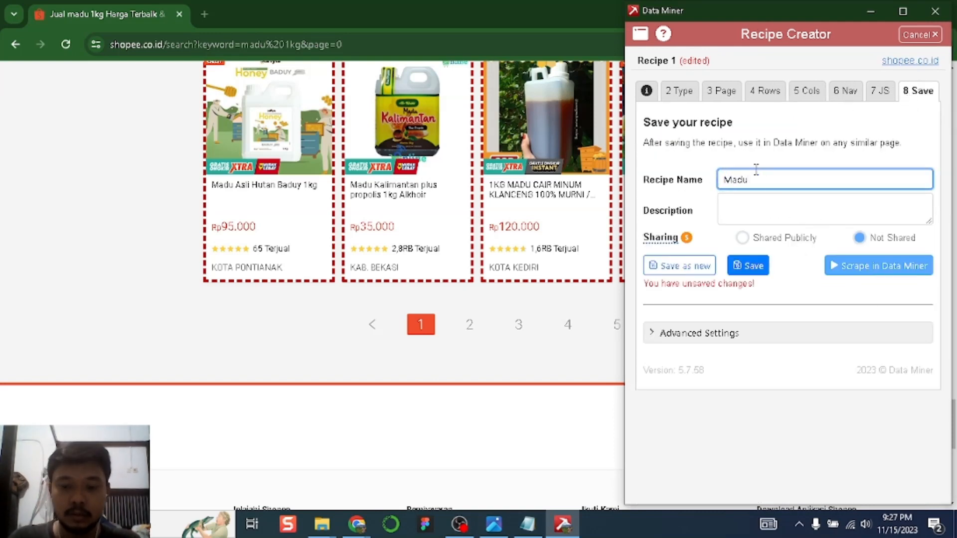
{"action": "type", "text": " Asl"}
{"action": "type", "text": "kasia_1Kg"}
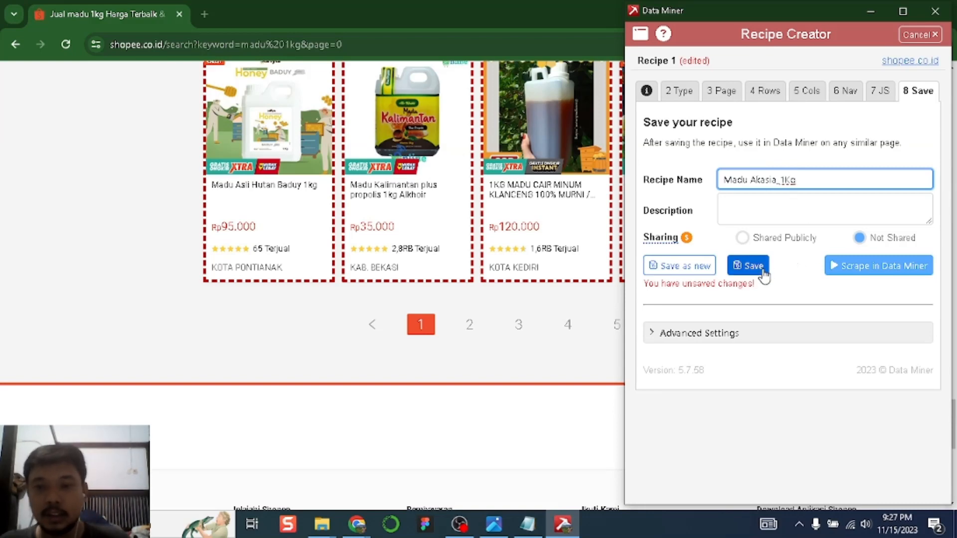
{"action": "left_click", "coordinate": [771, 208]}
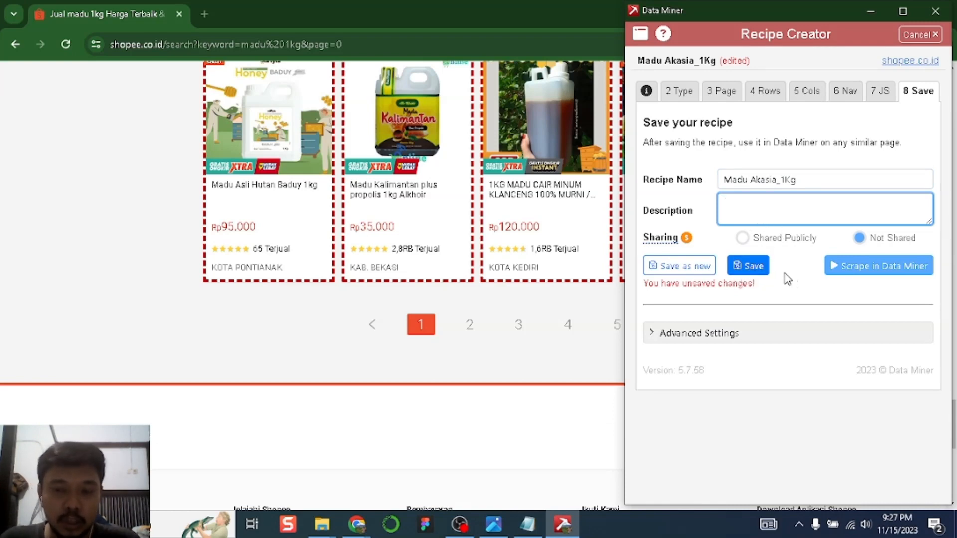
{"action": "left_click", "coordinate": [761, 266]}
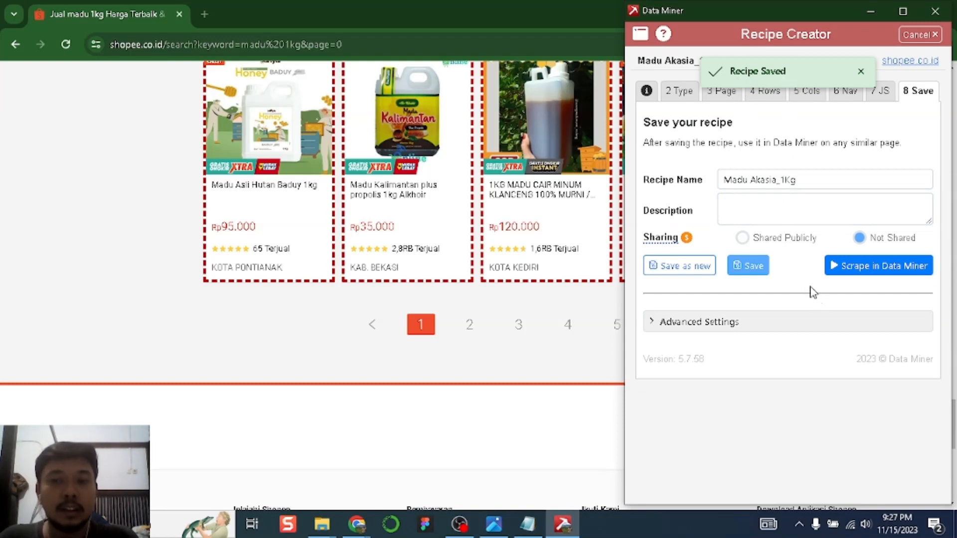
Open the saved recipe for scraping in Data Miner and delete the other, unselected Madu Akasia_1Kg recipe from My Recipes
{"action": "left_click", "coordinate": [855, 277]}
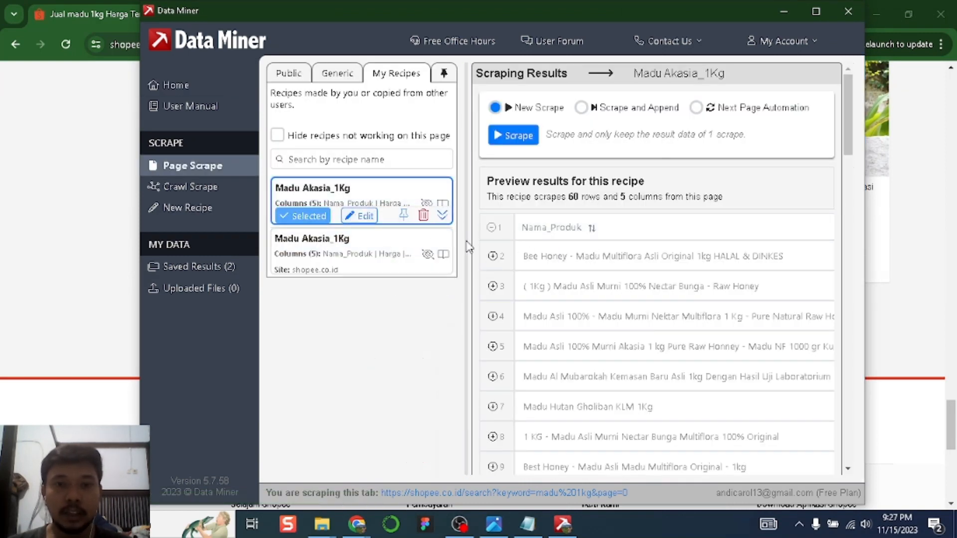
{"action": "mouse_move", "coordinate": [401, 279]}
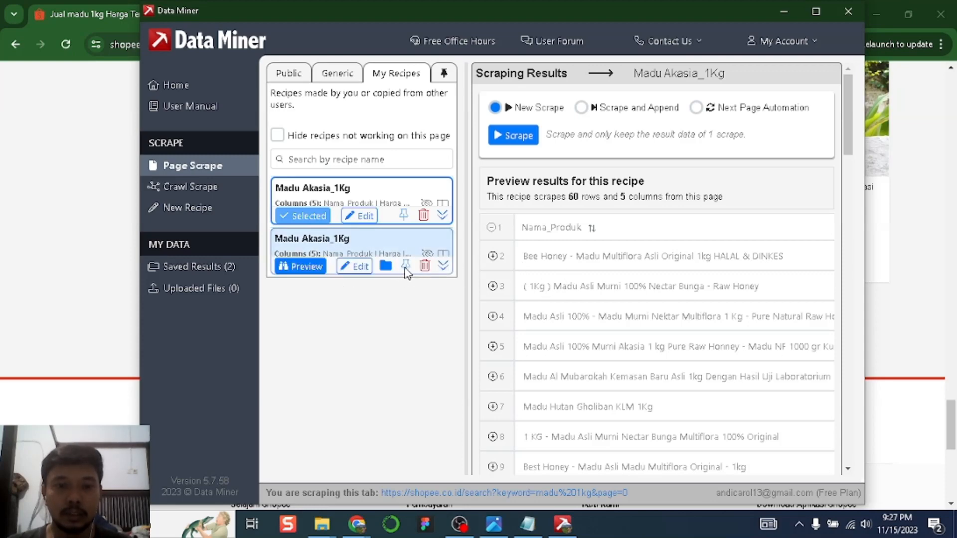
{"action": "left_click", "coordinate": [425, 266]}
{"action": "left_click", "coordinate": [601, 293]}
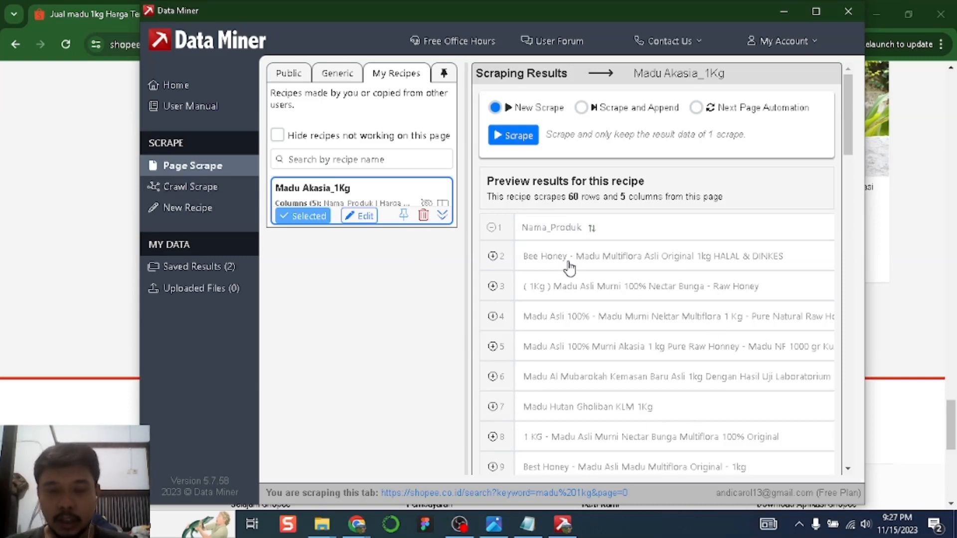
Examine the recipe's preview rows and its columns from Nama_Produk across to Terjual
{"action": "scroll", "coordinate": [568, 272], "scroll_direction": "down", "scroll_amount": 1}
{"action": "scroll", "coordinate": [568, 272], "scroll_direction": "up", "scroll_amount": 1}
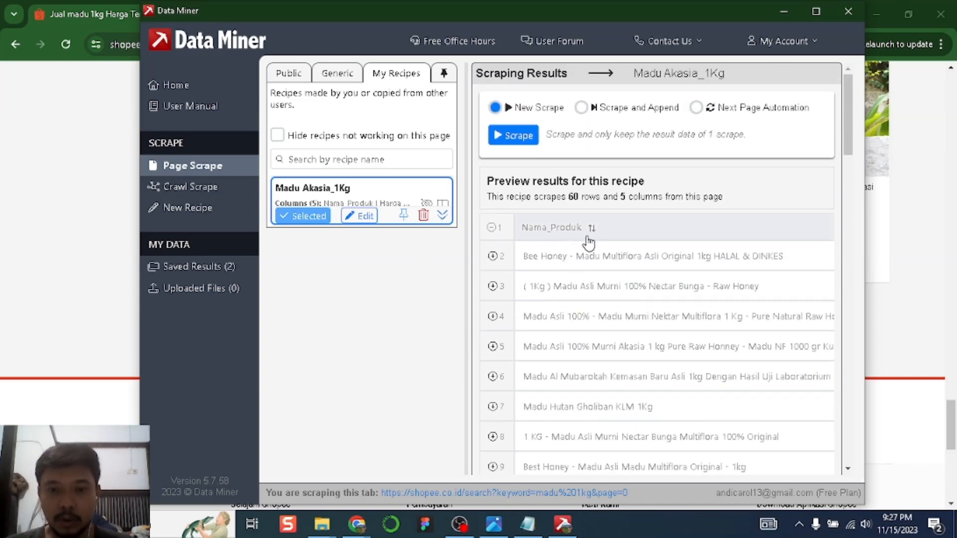
{"action": "scroll", "coordinate": [603, 279], "scroll_direction": "down", "scroll_amount": 15}
{"action": "left_click_drag", "start_coordinate": [558, 468], "coordinate": [854, 471]}
{"action": "scroll", "coordinate": [713, 414], "scroll_direction": "up", "scroll_amount": 15}
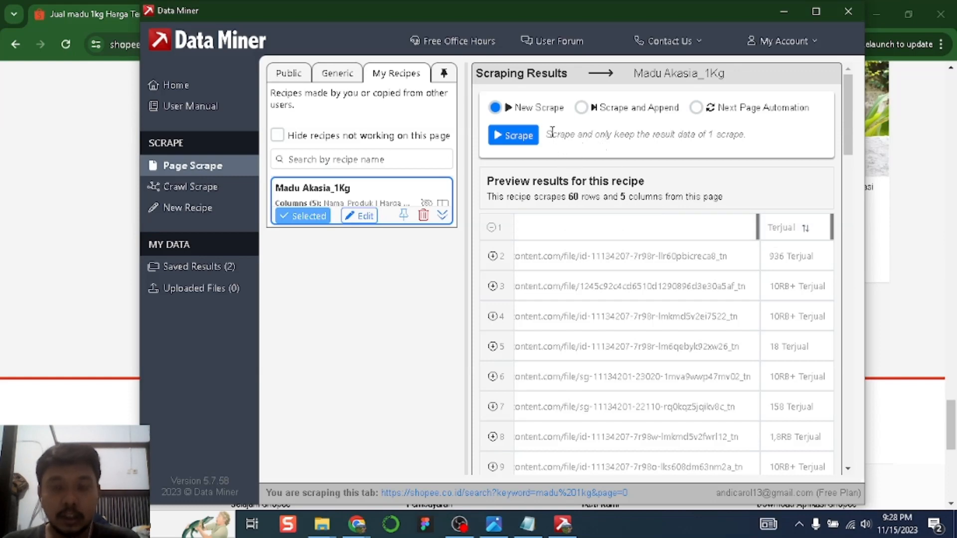
Choose Next Page Automation as the scraping mode and set the number of pages to scrape to 3
{"action": "left_click", "coordinate": [696, 109]}
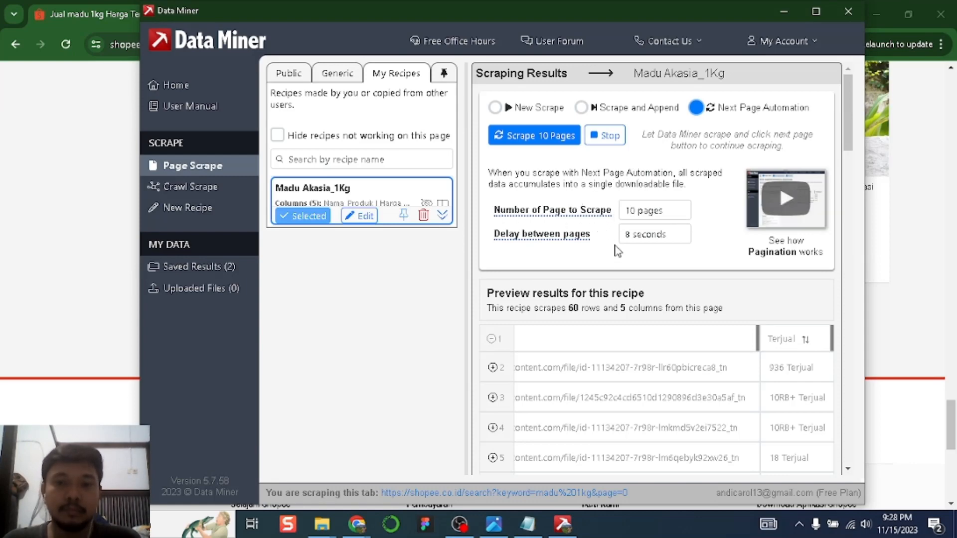
{"action": "left_click", "coordinate": [676, 209]}
{"action": "key", "text": "BackSpace"}
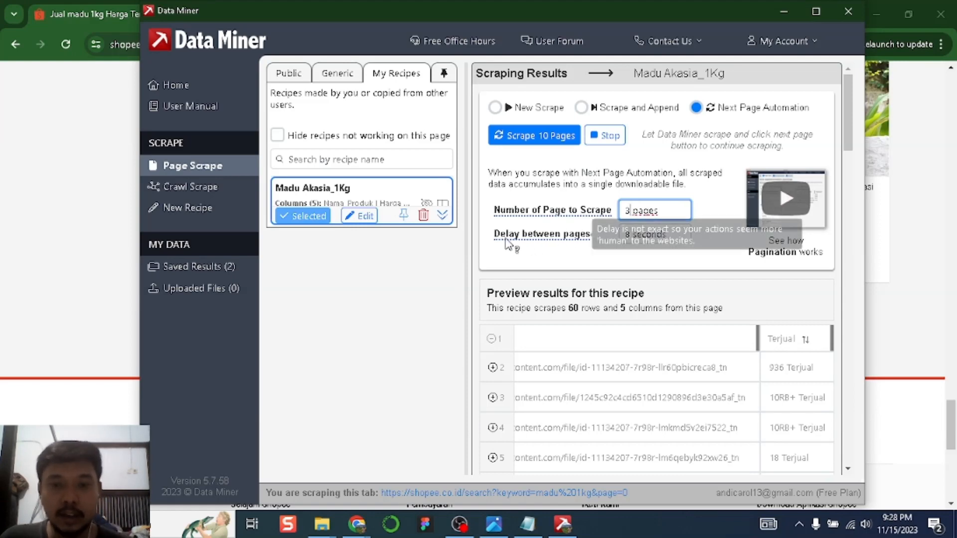
Set the delay between pages to 10 seconds and start scraping the 3 pages
{"action": "left_click", "coordinate": [627, 238]}
{"action": "key", "text": "ctrl+a"}
{"action": "key", "text": "BackSpace"}
{"action": "type", "text": "0"}
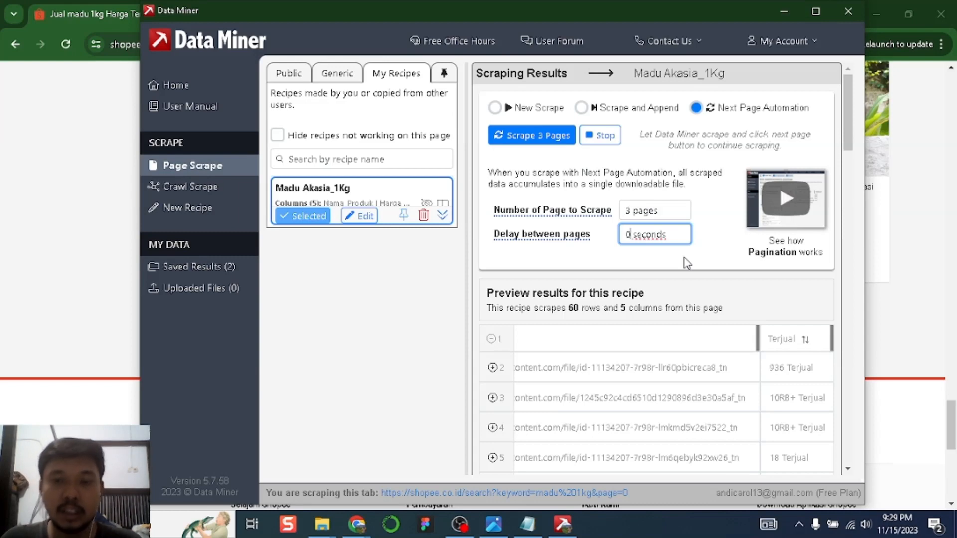
{"action": "key", "text": "ctrl+a"}
{"action": "key", "text": "BackSpace"}
{"action": "type", "text": "10"}
{"action": "left_click", "coordinate": [623, 263]}
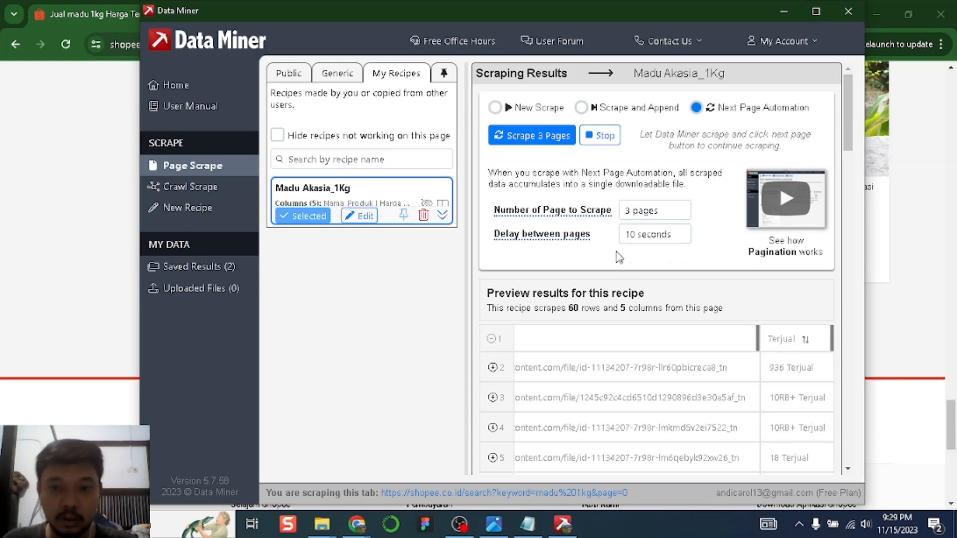
{"action": "left_click", "coordinate": [534, 143]}
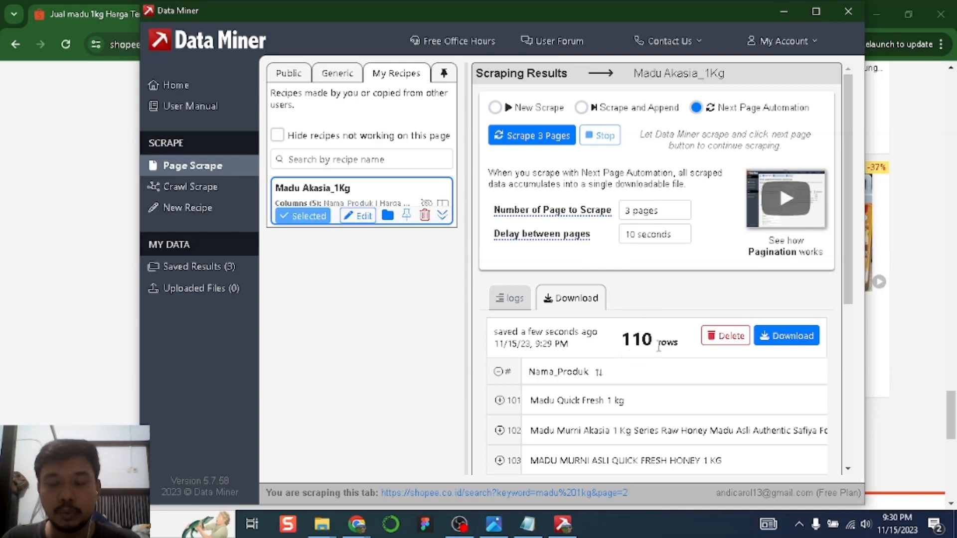
Look through the scraped product rows and the total row count of the finished scrape
{"action": "scroll", "coordinate": [668, 361], "scroll_direction": "down", "scroll_amount": 5}
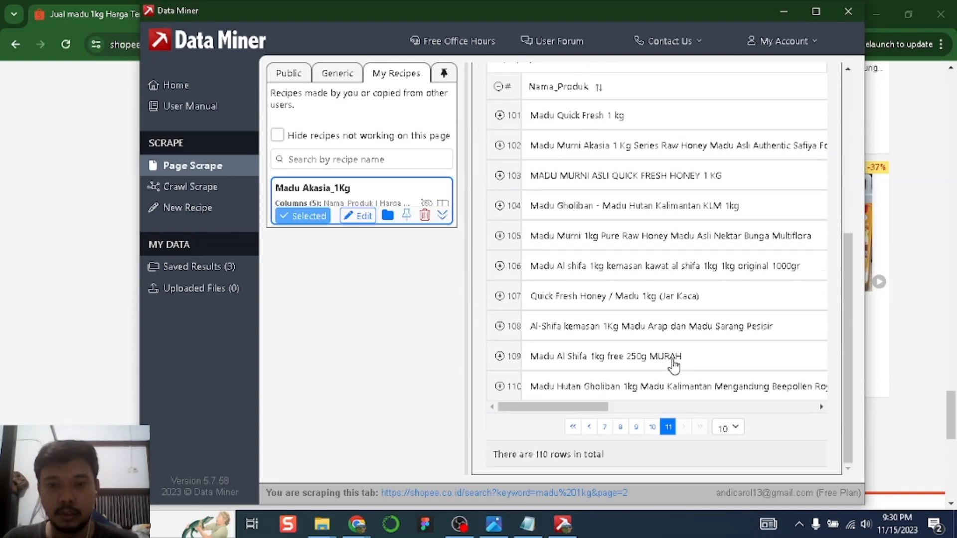
{"action": "left_click_drag", "start_coordinate": [609, 407], "coordinate": [585, 411]}
{"action": "scroll", "coordinate": [660, 343], "scroll_direction": "up", "scroll_amount": 3}
{"action": "scroll", "coordinate": [575, 378], "scroll_direction": "down", "scroll_amount": 3}
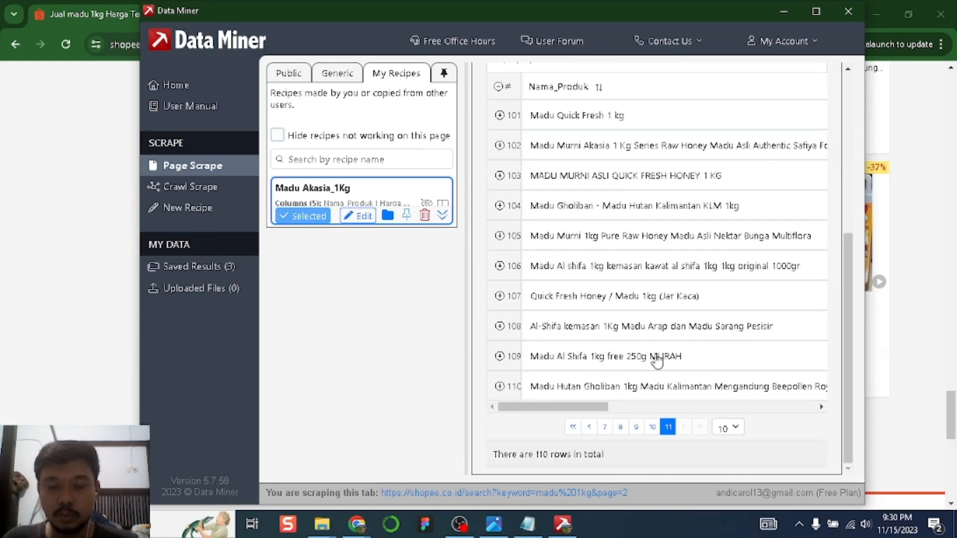
{"action": "scroll", "coordinate": [653, 358], "scroll_direction": "up", "scroll_amount": 5}
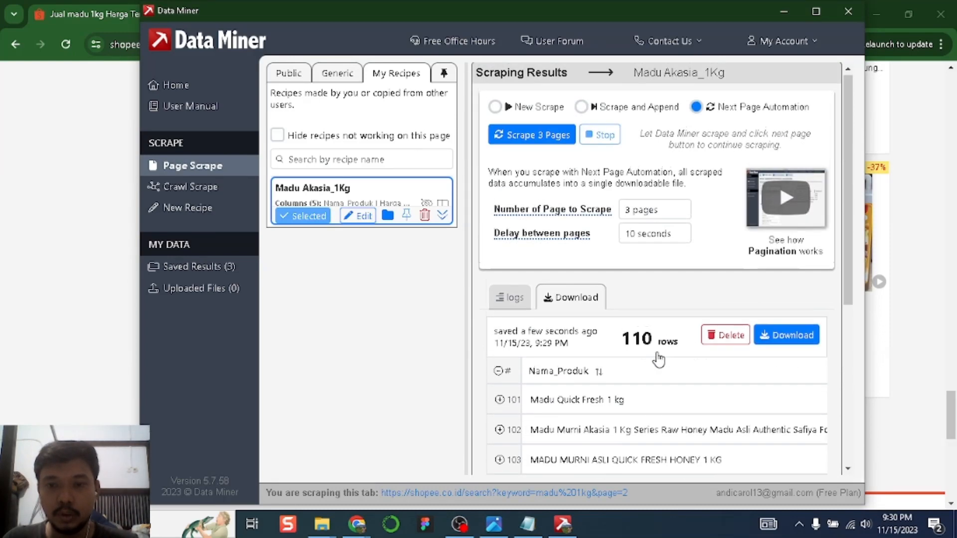
Download the scraped results as an Excel file into the Downloads folder, keeping the suggested file name
{"action": "left_click", "coordinate": [770, 342]}
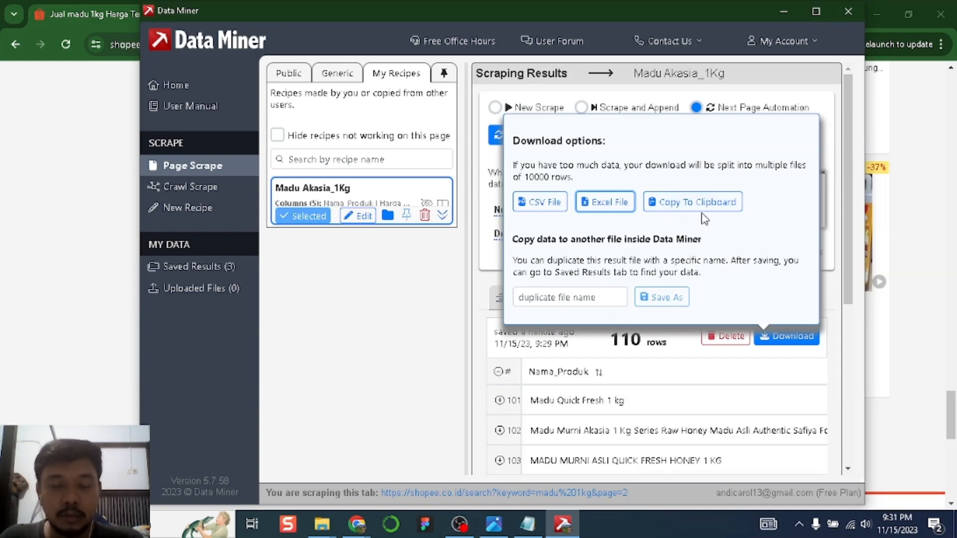
{"action": "left_click", "coordinate": [604, 210]}
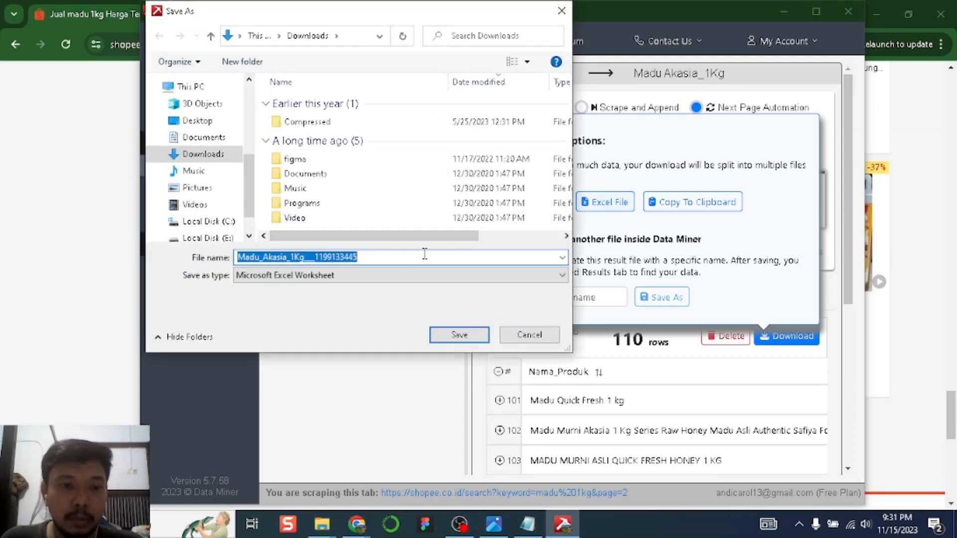
{"action": "left_click_drag", "start_coordinate": [250, 196], "coordinate": [249, 208]}
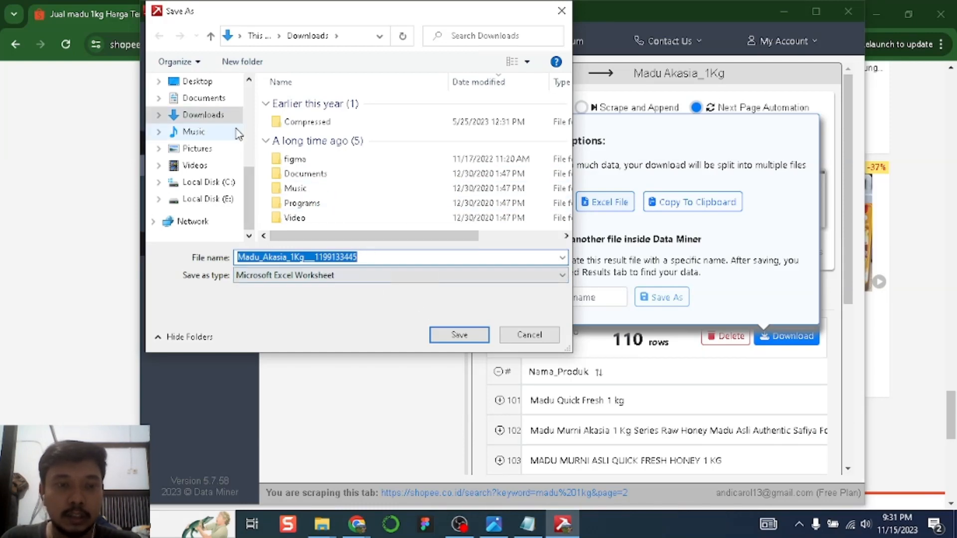
{"action": "left_click", "coordinate": [459, 336]}
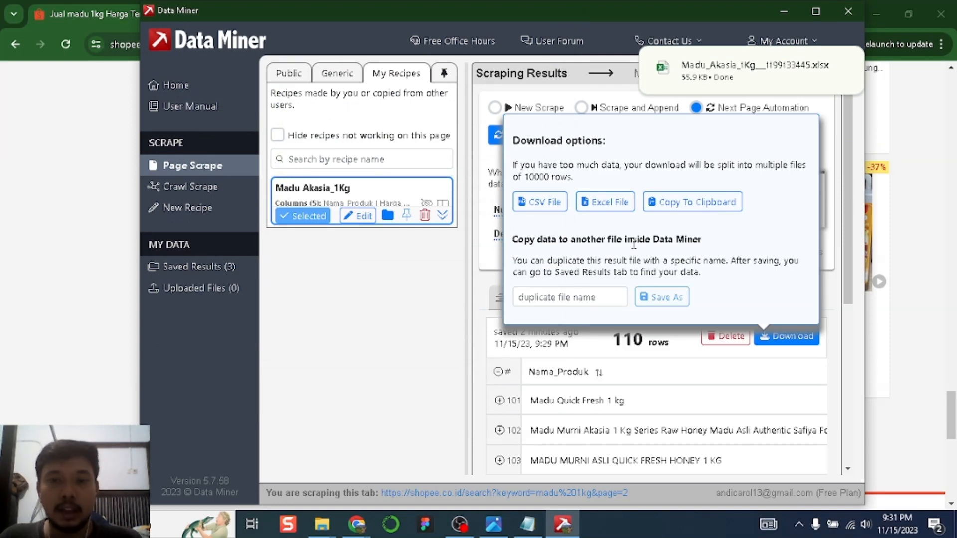
Close the Data Miner window and open the downloaded Madu_Akasia_1Kg workbook in Excel
{"action": "left_click", "coordinate": [848, 13]}
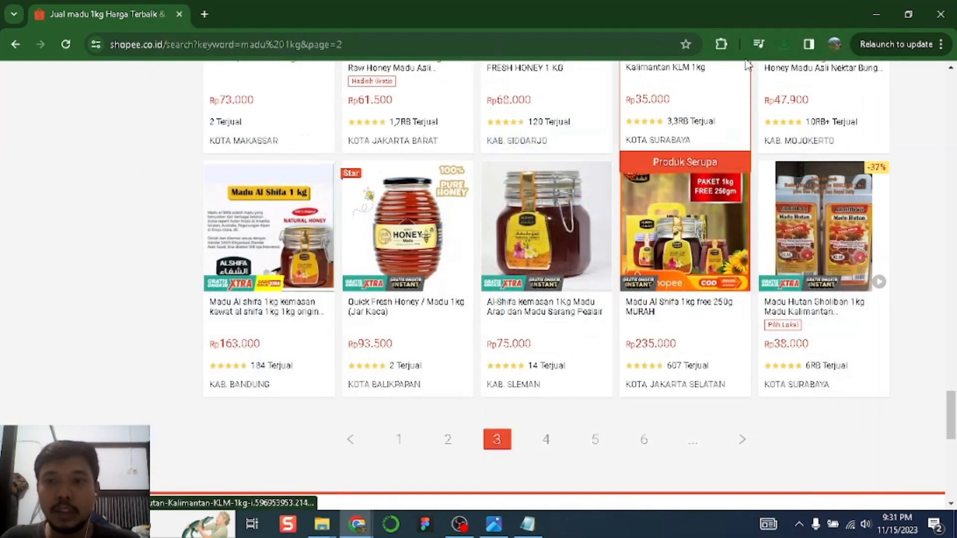
{"action": "left_click", "coordinate": [782, 46]}
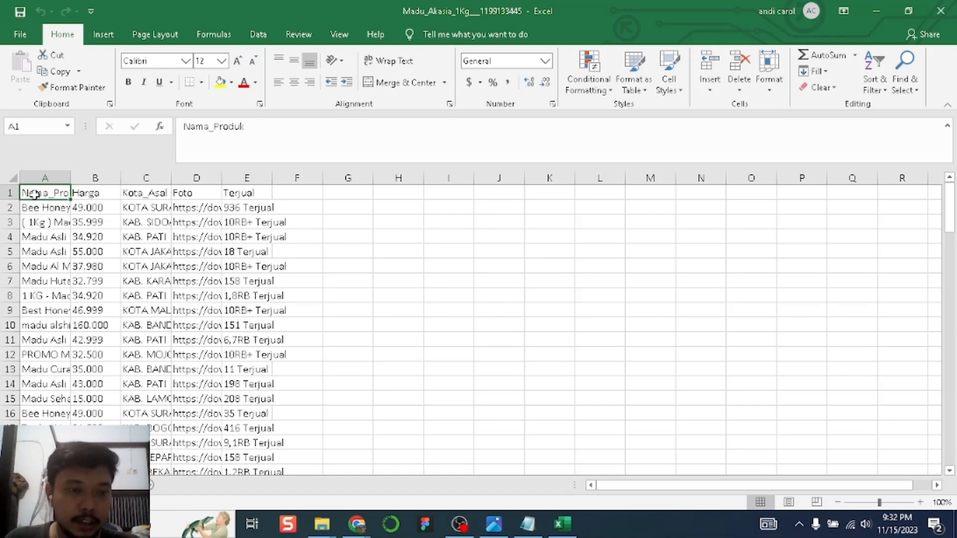
Inspect the column headers and the first product's name, price, city, photo link and sales values
{"action": "left_click", "coordinate": [105, 192]}
{"action": "left_click", "coordinate": [149, 193]}
{"action": "left_click", "coordinate": [189, 192]}
{"action": "left_click", "coordinate": [237, 193]}
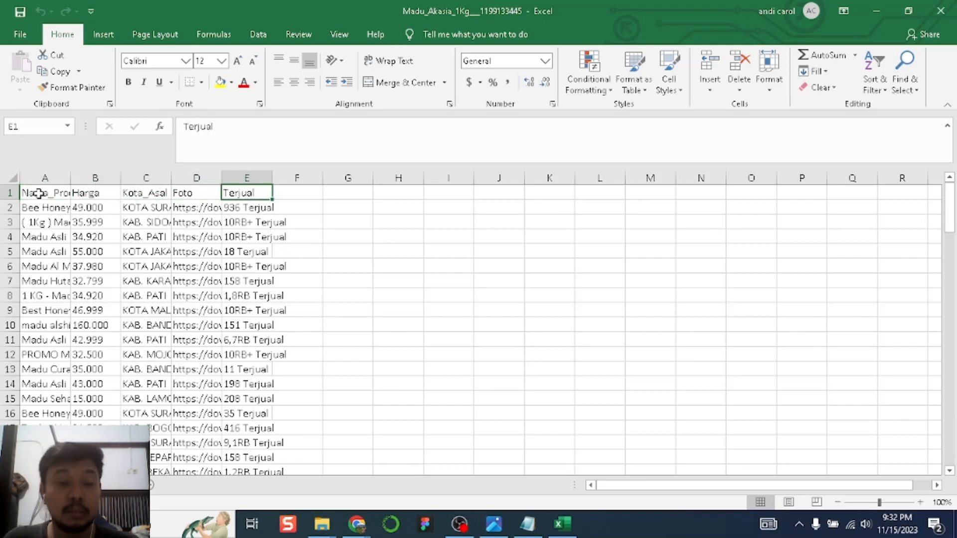
{"action": "left_click", "coordinate": [61, 197]}
{"action": "left_click_drag", "start_coordinate": [61, 197], "coordinate": [264, 328]}
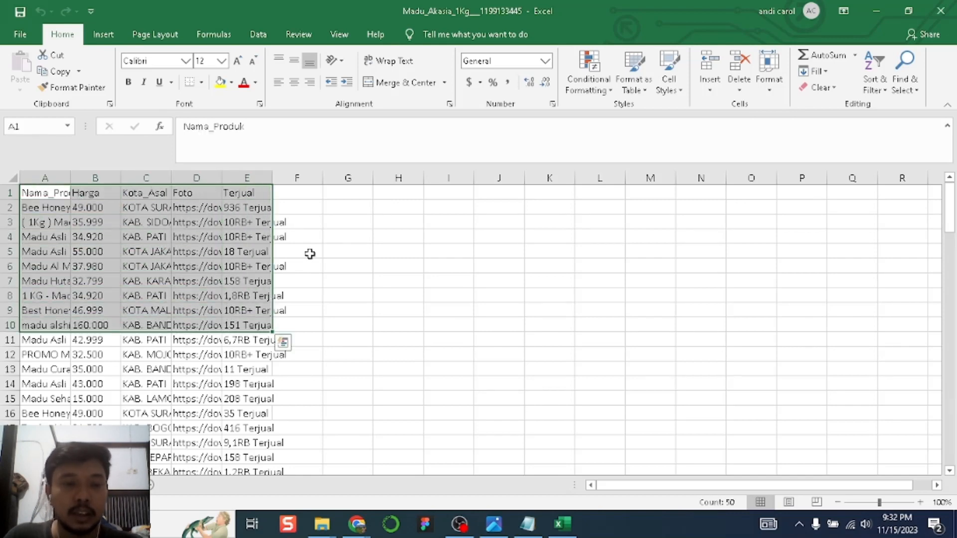
{"action": "left_click", "coordinate": [301, 253]}
{"action": "left_click", "coordinate": [50, 207]}
{"action": "left_click", "coordinate": [96, 209]}
{"action": "left_click", "coordinate": [146, 210]}
{"action": "left_click", "coordinate": [202, 207]}
{"action": "left_click", "coordinate": [247, 208]}
{"action": "left_click", "coordinate": [341, 235]}
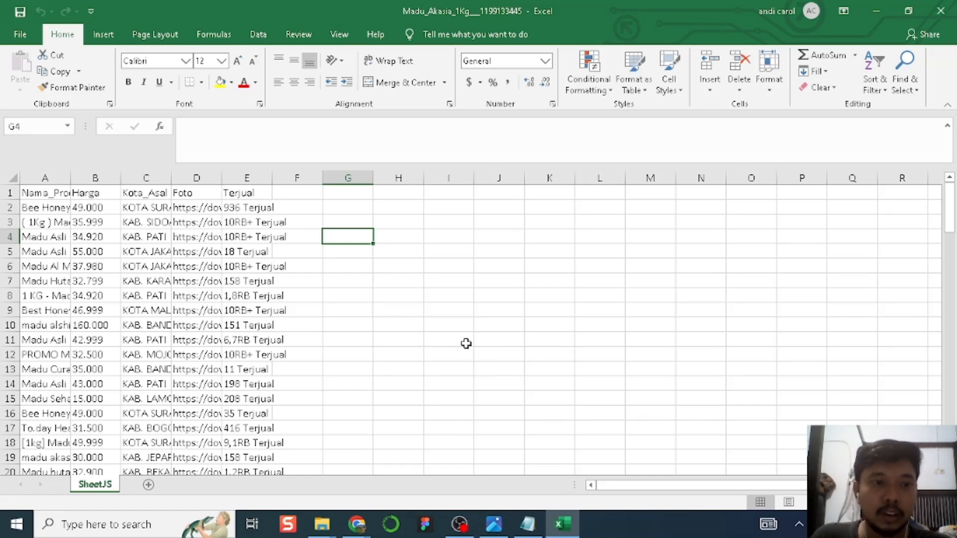
Go over the Nama_Produk, Harga, Kota_Asal, Foto and Terjual headers once more
{"action": "left_click", "coordinate": [34, 194]}
{"action": "left_click", "coordinate": [38, 206]}
{"action": "left_click", "coordinate": [41, 192]}
{"action": "left_click", "coordinate": [93, 193]}
{"action": "left_click", "coordinate": [141, 194]}
{"action": "left_click", "coordinate": [196, 194]}
{"action": "left_click", "coordinate": [239, 194]}
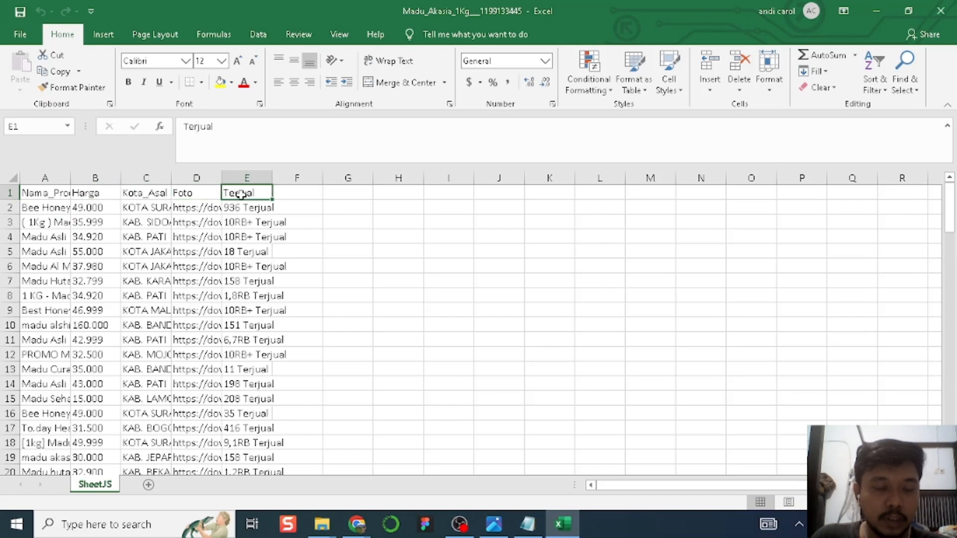
{"action": "left_click", "coordinate": [54, 195]}
{"action": "left_click", "coordinate": [79, 193]}
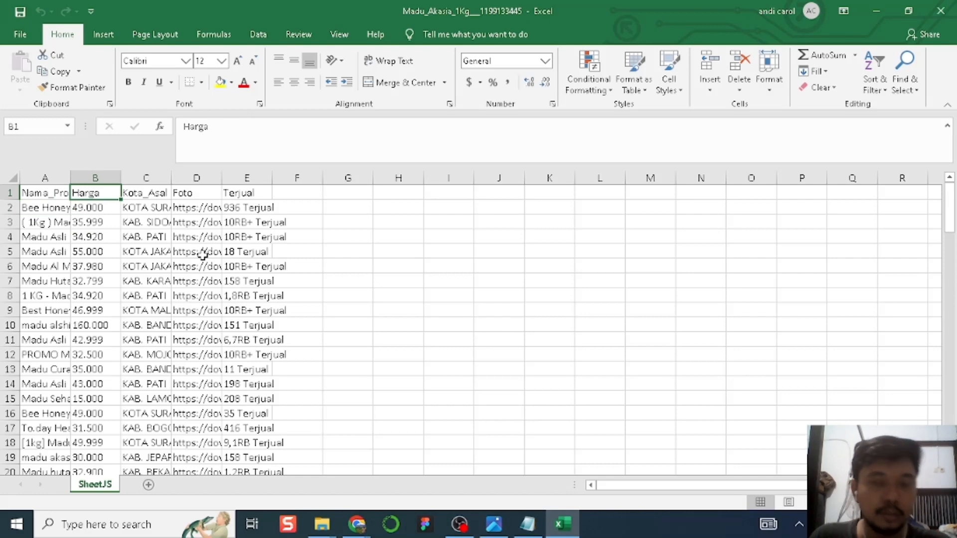
Turn on filtering for the header row of the scraped data, starting from cell A1
{"action": "left_click", "coordinate": [48, 194]}
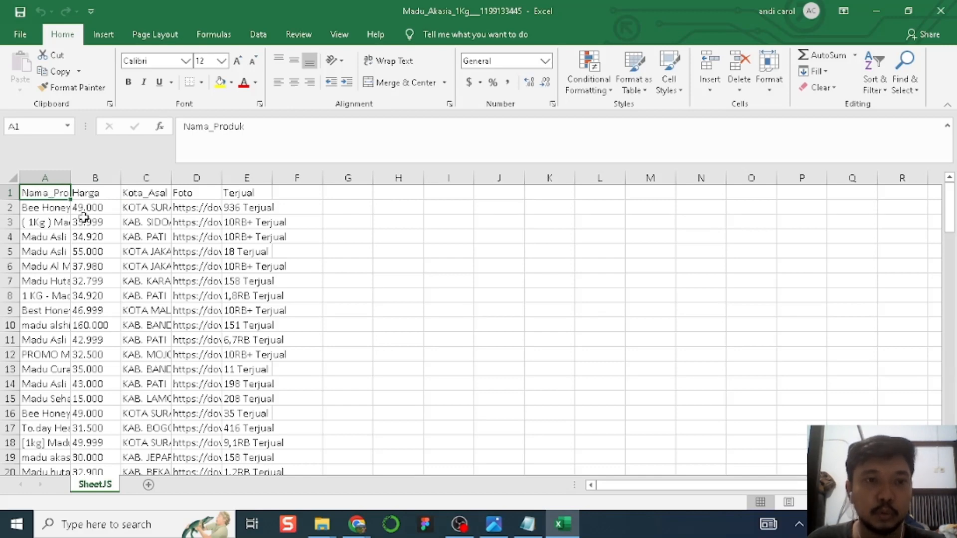
{"action": "left_click", "coordinate": [255, 37]}
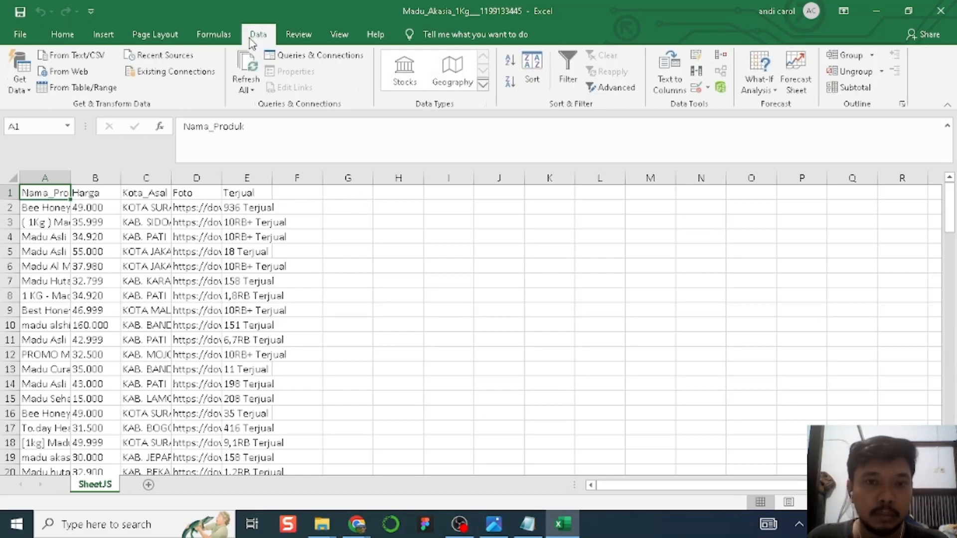
{"action": "left_click", "coordinate": [564, 81]}
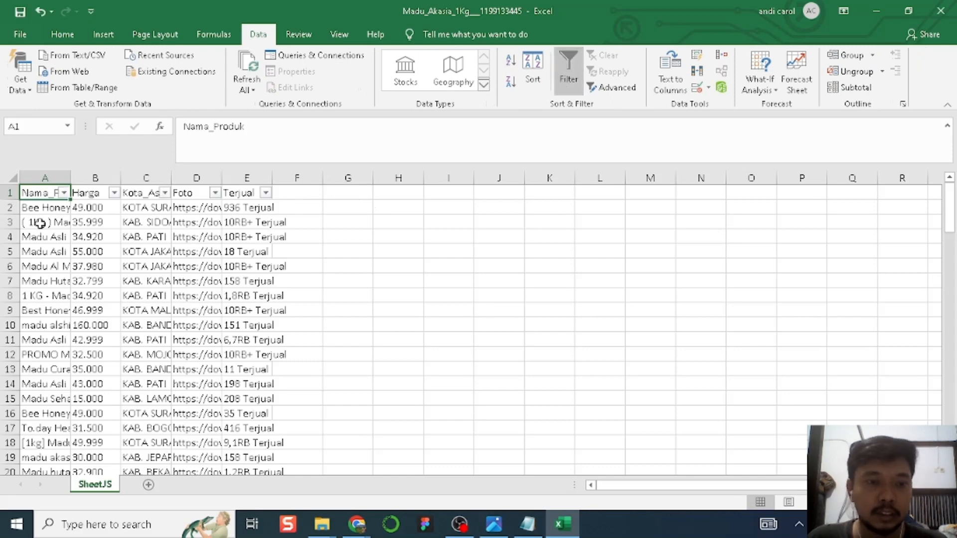
Review the product names offered in the Nama_Produk filter, leaving all values selected
{"action": "left_click", "coordinate": [64, 195]}
{"action": "left_click_drag", "start_coordinate": [175, 359], "coordinate": [177, 367]}
{"action": "scroll", "coordinate": [147, 387], "scroll_direction": "down", "scroll_amount": 10}
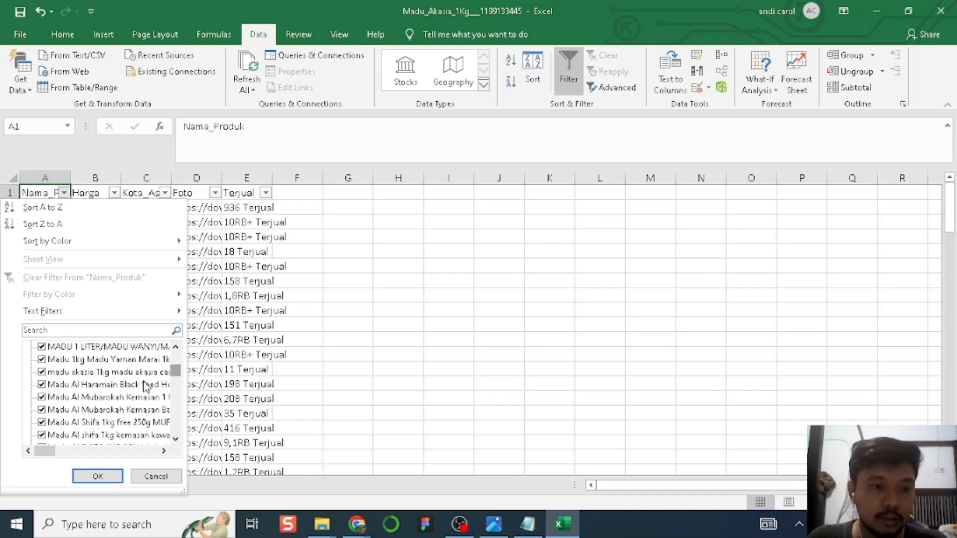
{"action": "scroll", "coordinate": [147, 387], "scroll_direction": "down", "scroll_amount": 5}
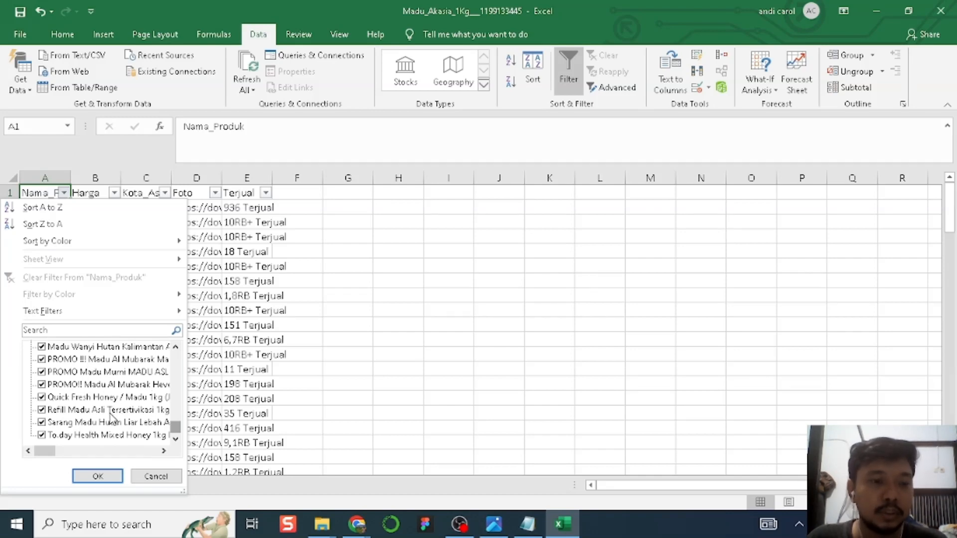
{"action": "left_click", "coordinate": [102, 475]}
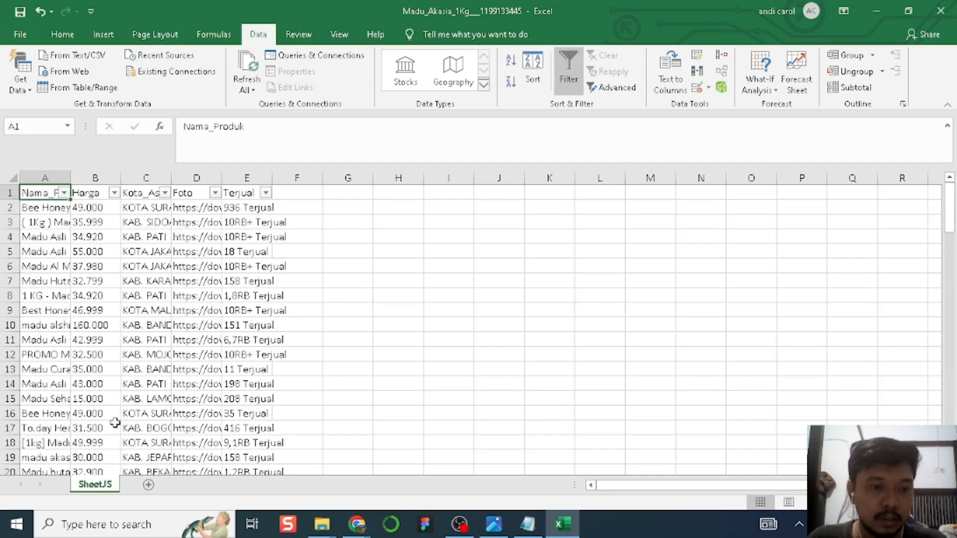
Review the values offered in the Harga and Kota_Asal filters without filtering anything out
{"action": "left_click", "coordinate": [94, 197]}
{"action": "left_click", "coordinate": [114, 192]}
{"action": "scroll", "coordinate": [141, 383], "scroll_direction": "down", "scroll_amount": 5}
{"action": "scroll", "coordinate": [140, 383], "scroll_direction": "down", "scroll_amount": 5}
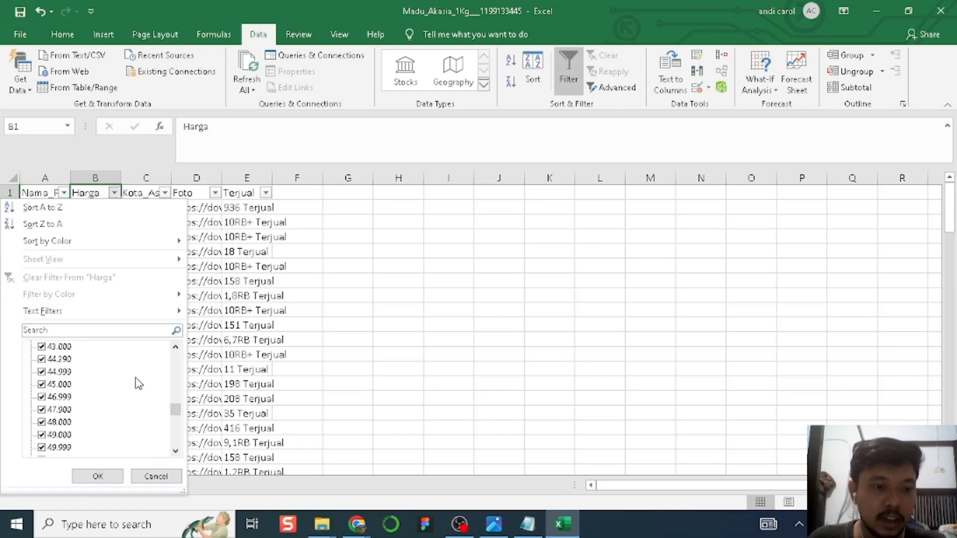
{"action": "left_click", "coordinate": [149, 475]}
{"action": "left_click", "coordinate": [165, 192]}
{"action": "scroll", "coordinate": [143, 401], "scroll_direction": "down", "scroll_amount": 10}
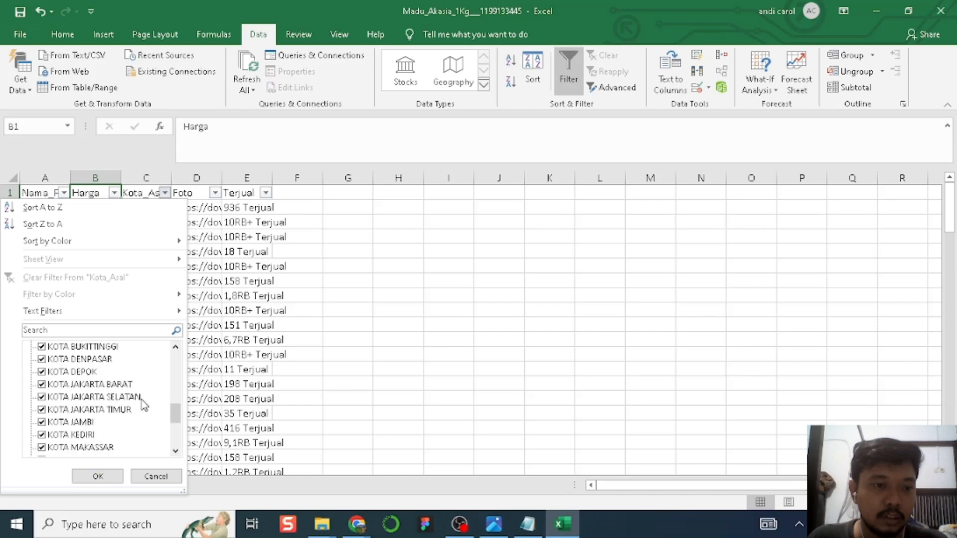
{"action": "scroll", "coordinate": [143, 402], "scroll_direction": "up", "scroll_amount": 3}
{"action": "left_click", "coordinate": [115, 476]}
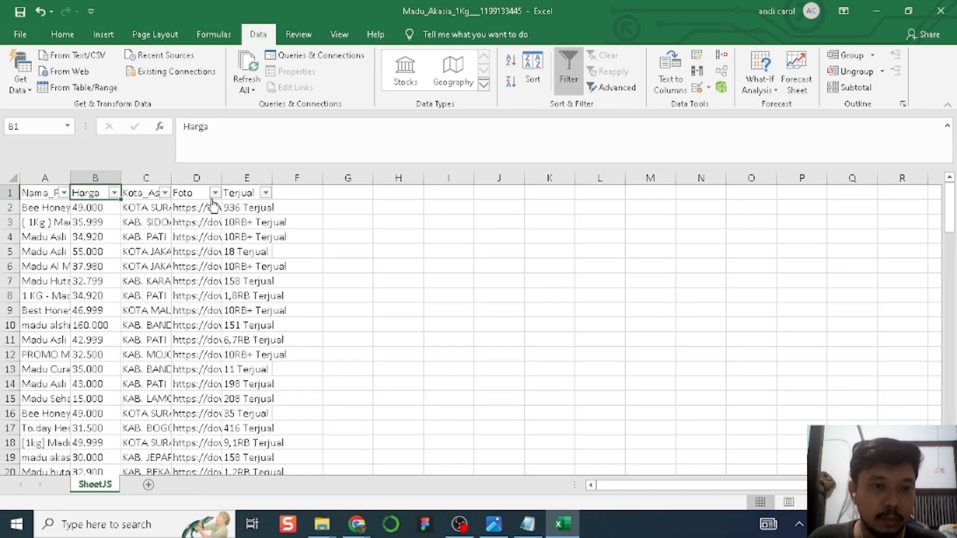
{"action": "left_click", "coordinate": [214, 193]}
{"action": "scroll", "coordinate": [168, 404], "scroll_direction": "down", "scroll_amount": 5}
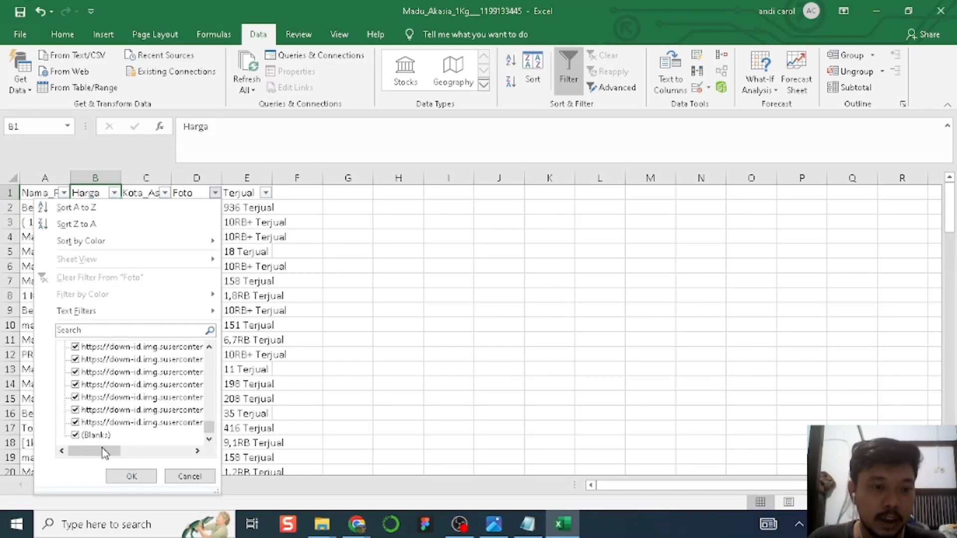
{"action": "scroll", "coordinate": [165, 406], "scroll_direction": "up", "scroll_amount": 5}
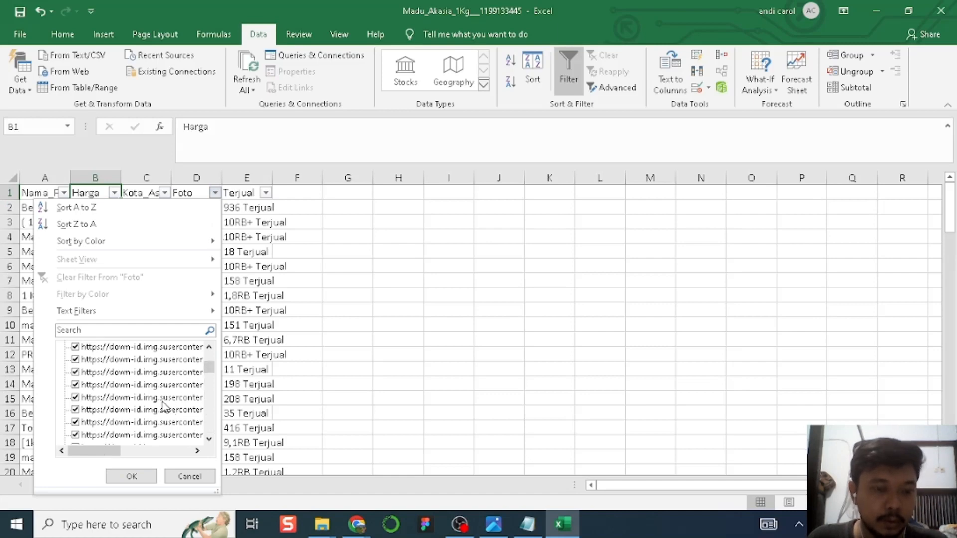
{"action": "left_click", "coordinate": [84, 348]}
{"action": "left_click_drag", "start_coordinate": [208, 359], "coordinate": [208, 426]}
{"action": "left_click", "coordinate": [93, 437]}
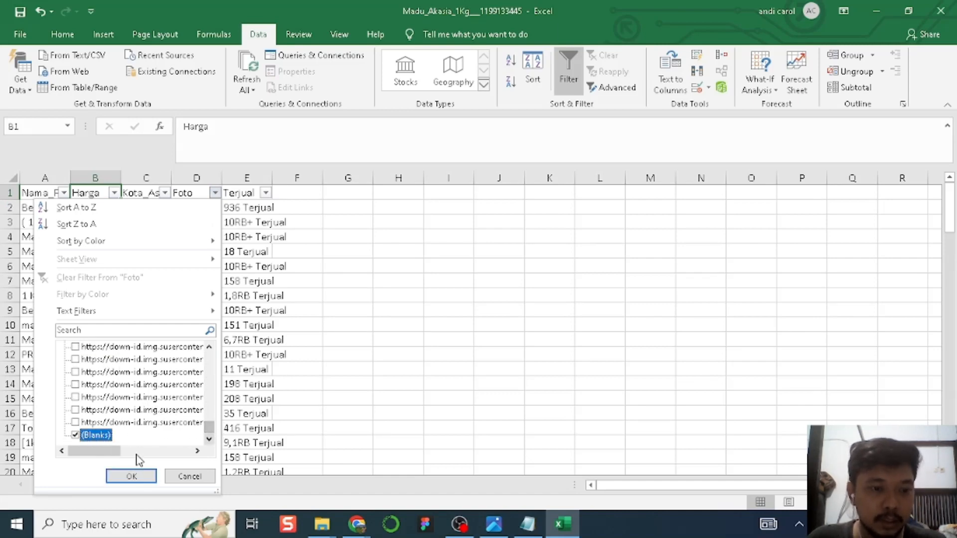
{"action": "left_click_drag", "start_coordinate": [210, 428], "coordinate": [209, 359]}
{"action": "left_click", "coordinate": [119, 348]}
{"action": "left_click", "coordinate": [192, 476]}
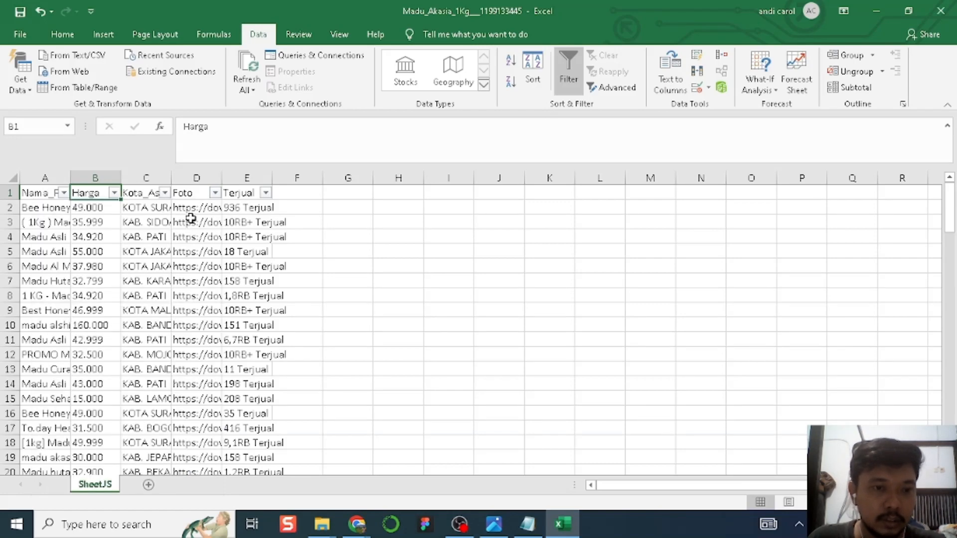
Filter the Foto column to show only the records with blank photo links
{"action": "left_click", "coordinate": [215, 194]}
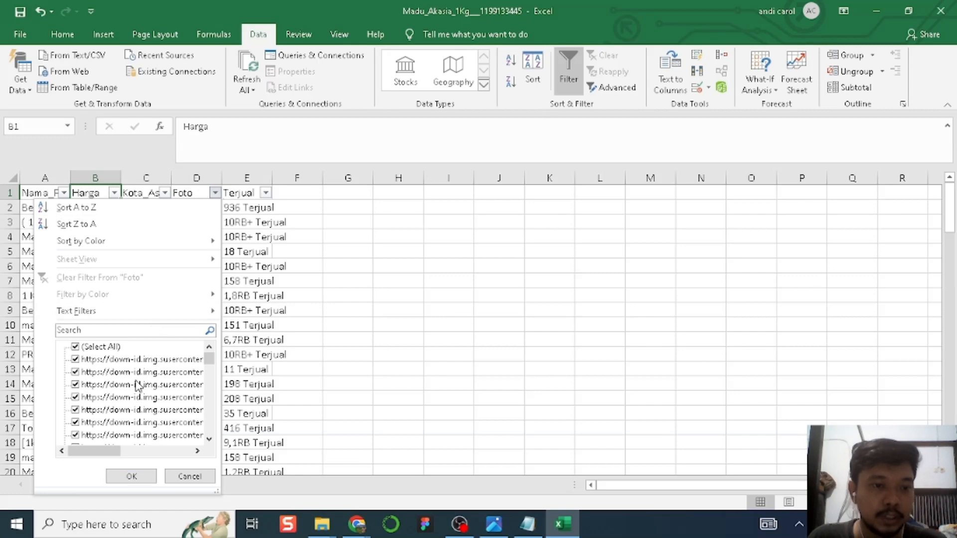
{"action": "scroll", "coordinate": [156, 399], "scroll_direction": "down", "scroll_amount": 3}
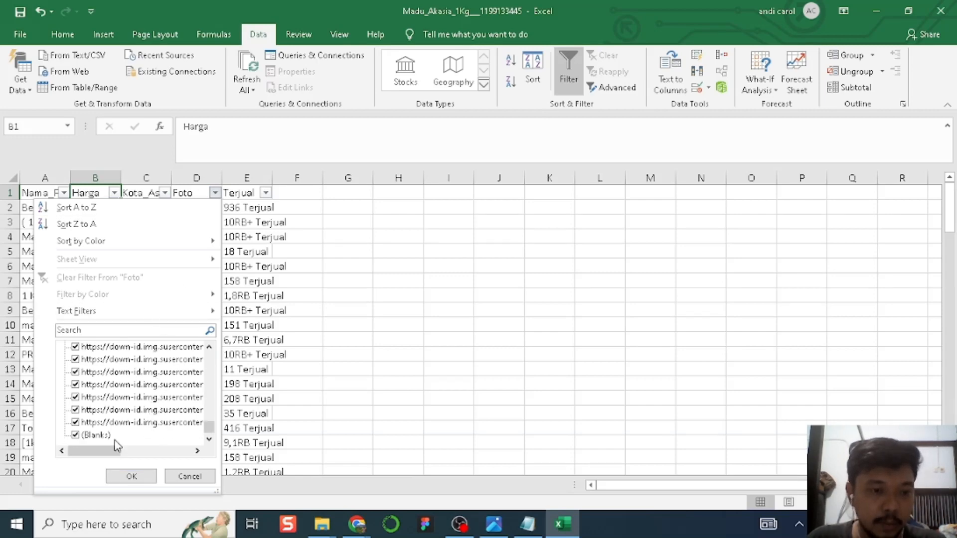
{"action": "left_click_drag", "start_coordinate": [208, 428], "coordinate": [210, 355]}
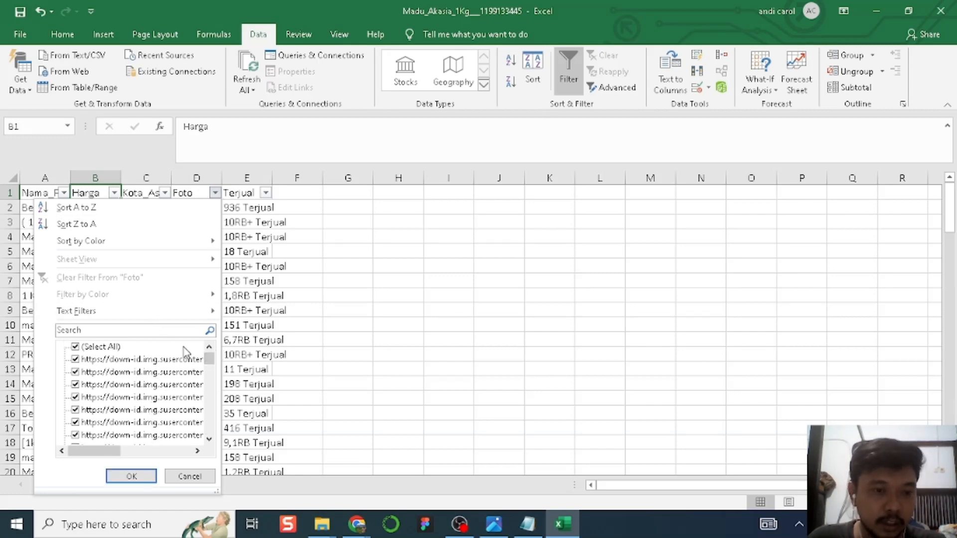
{"action": "left_click", "coordinate": [89, 349]}
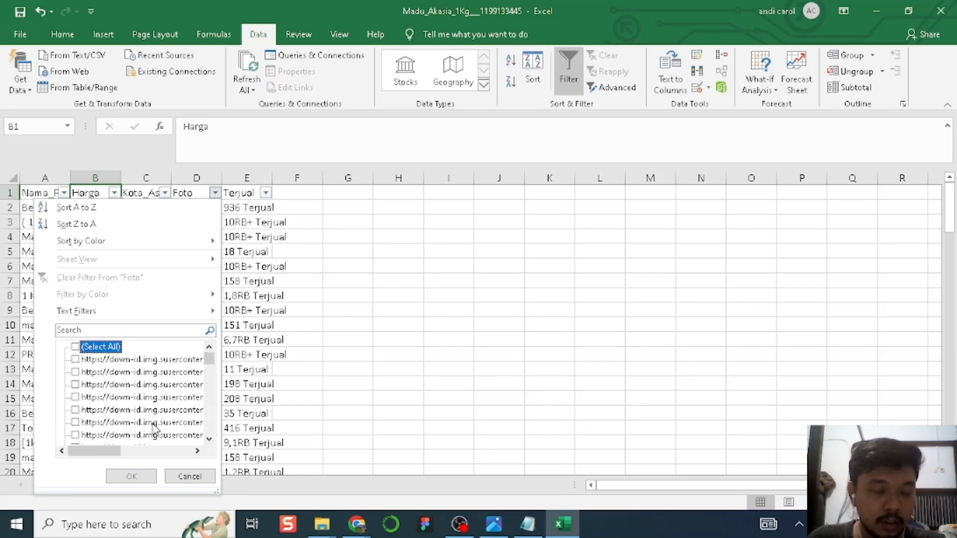
{"action": "scroll", "coordinate": [152, 427], "scroll_direction": "down", "scroll_amount": 3}
{"action": "scroll", "coordinate": [152, 426], "scroll_direction": "down", "scroll_amount": 1}
{"action": "left_click", "coordinate": [78, 437]}
{"action": "left_click", "coordinate": [131, 476]}
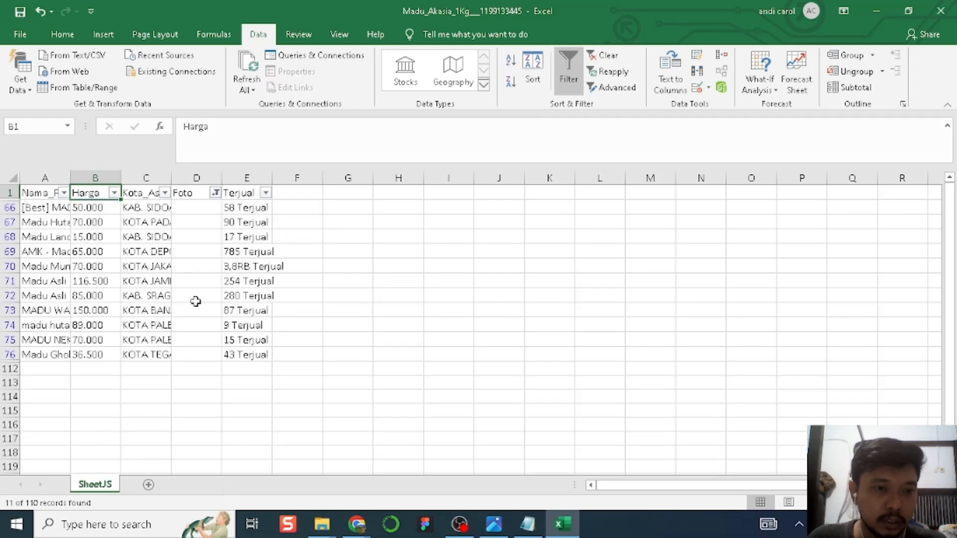
Select the blank Foto cells of the filtered records, and restore all values in the Foto filter
{"action": "left_click", "coordinate": [193, 214]}
{"action": "left_click_drag", "start_coordinate": [188, 351], "coordinate": [192, 205]}
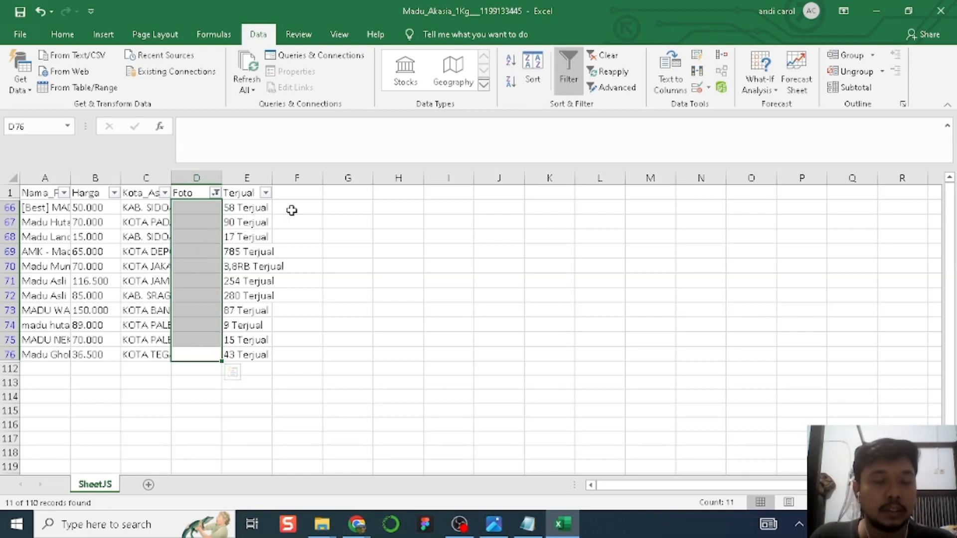
{"action": "left_click", "coordinate": [215, 192]}
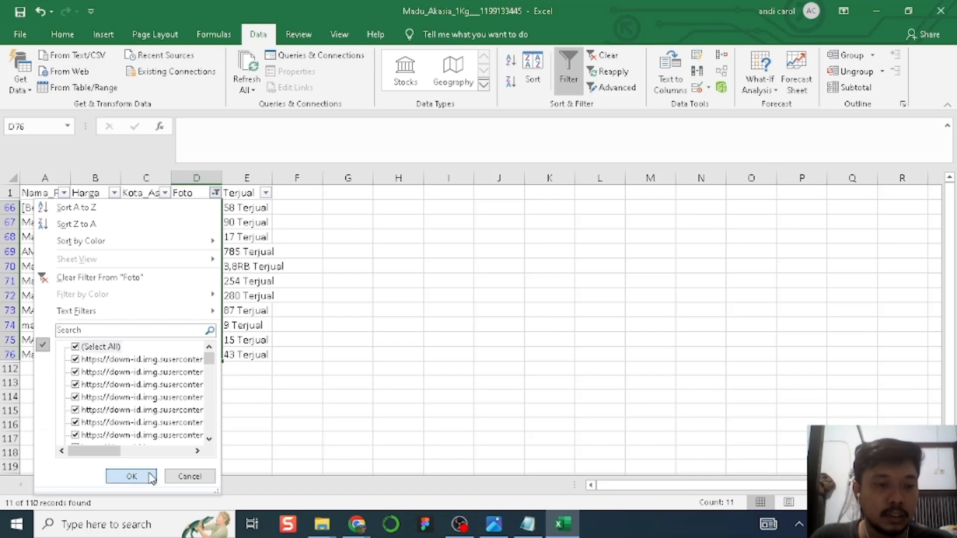
{"action": "left_click", "coordinate": [131, 476]}
Review the values offered in the Terjual filter without filtering anything out
{"action": "left_click", "coordinate": [254, 197]}
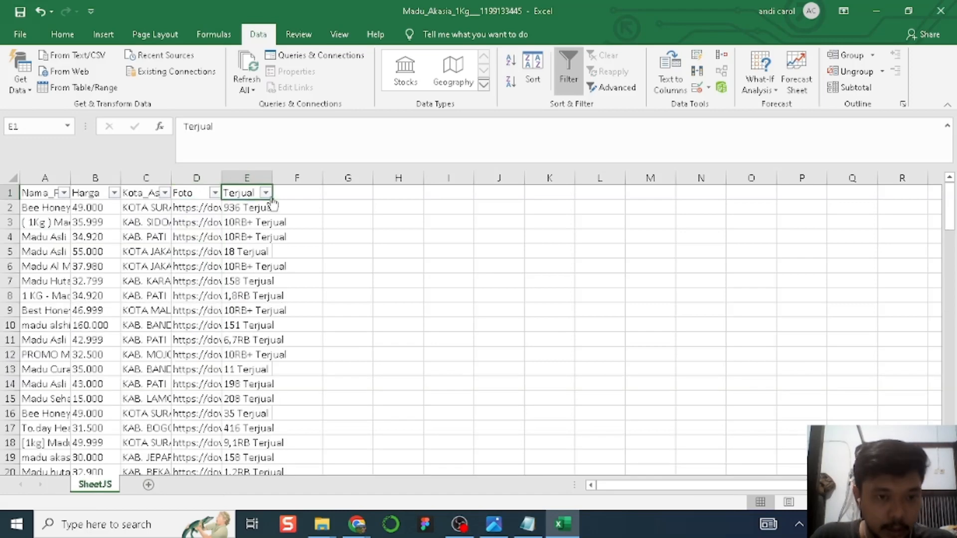
{"action": "left_click", "coordinate": [265, 193]}
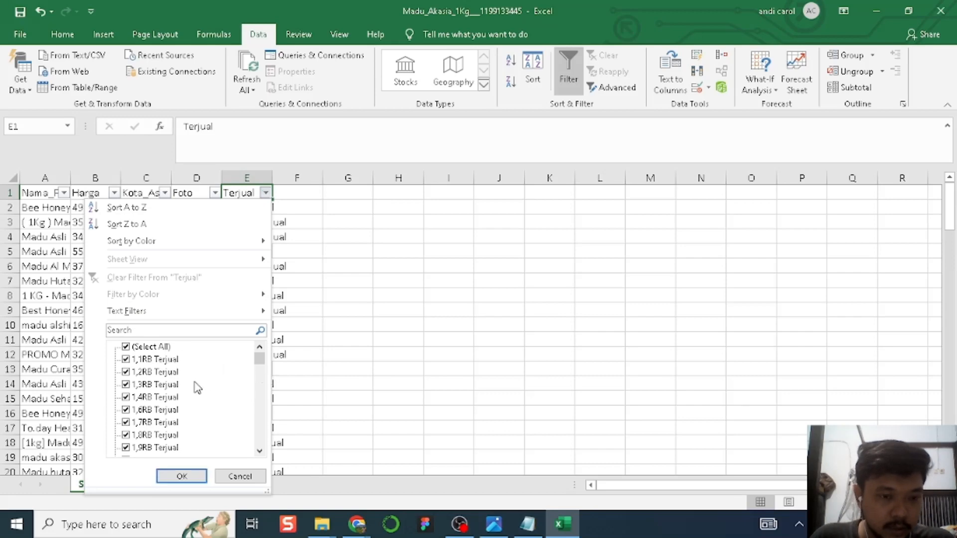
{"action": "scroll", "coordinate": [194, 383], "scroll_direction": "down", "scroll_amount": 15}
{"action": "scroll", "coordinate": [206, 413], "scroll_direction": "up", "scroll_amount": 10}
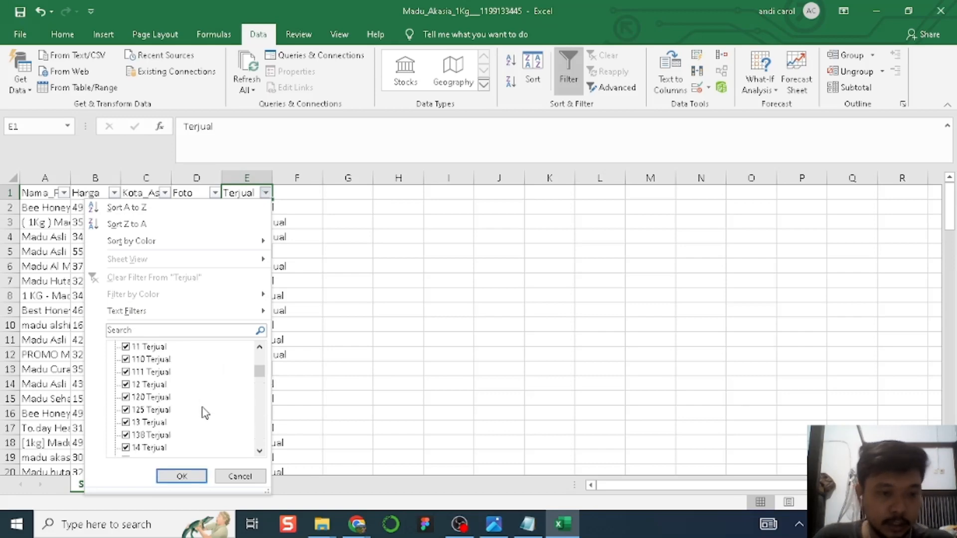
{"action": "left_click", "coordinate": [234, 476]}
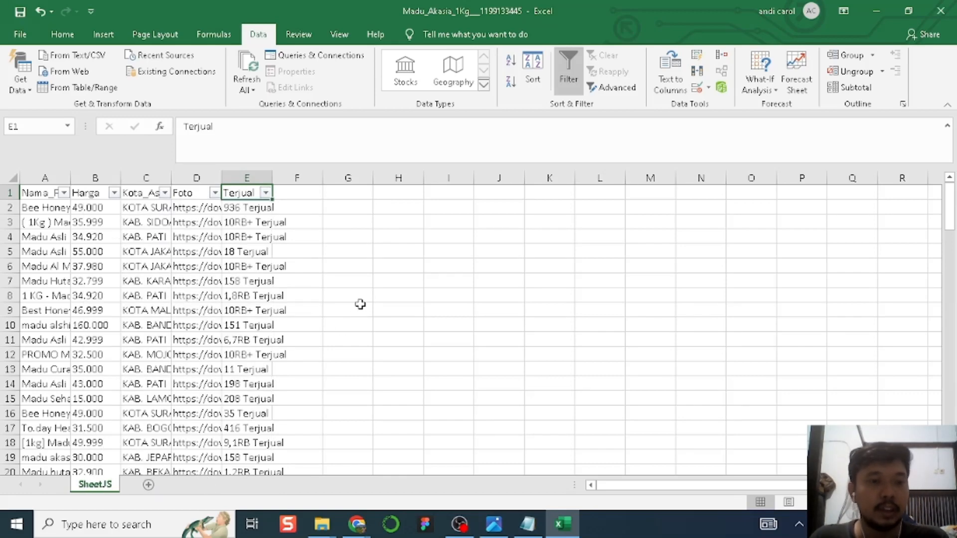
Select the product names from A2 down to the last record to check how far the data extends
{"action": "left_click", "coordinate": [60, 211]}
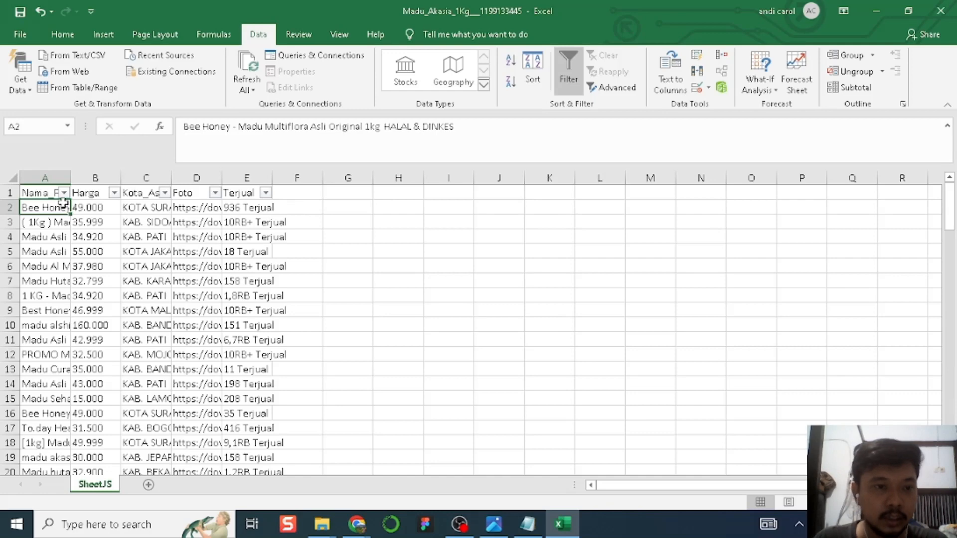
{"action": "left_click", "coordinate": [77, 212]}
{"action": "left_click", "coordinate": [55, 209]}
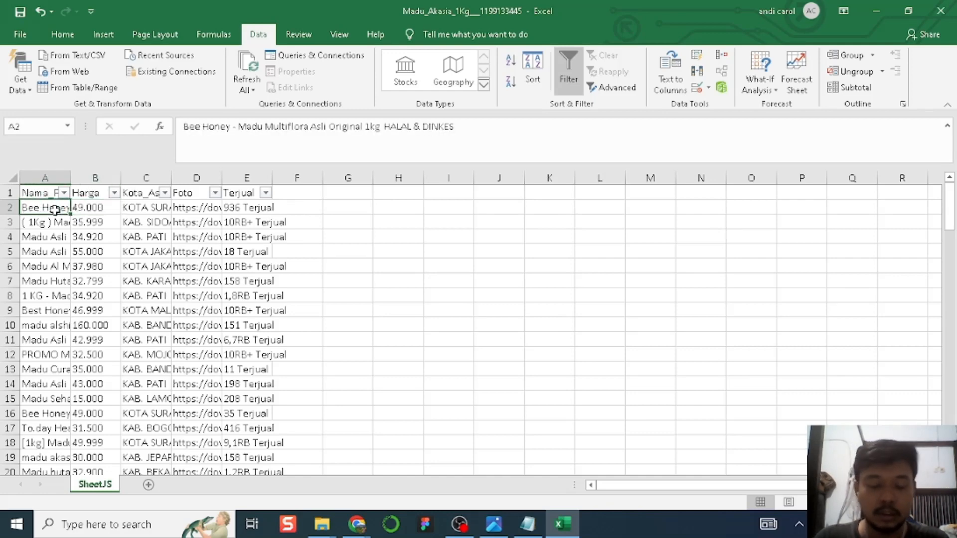
{"action": "key", "text": "ctrl+shift+Down"}
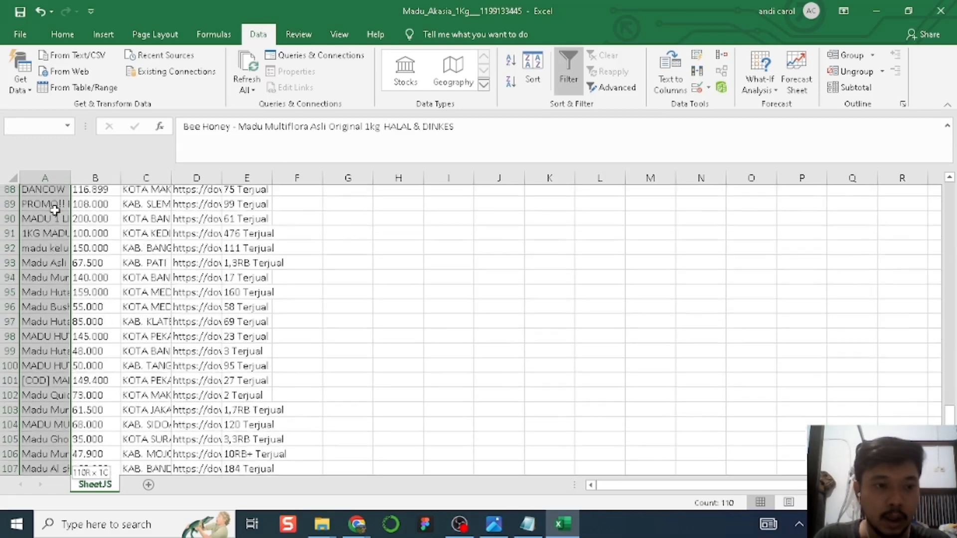
{"action": "key", "text": "ctrl+shift+Down"}
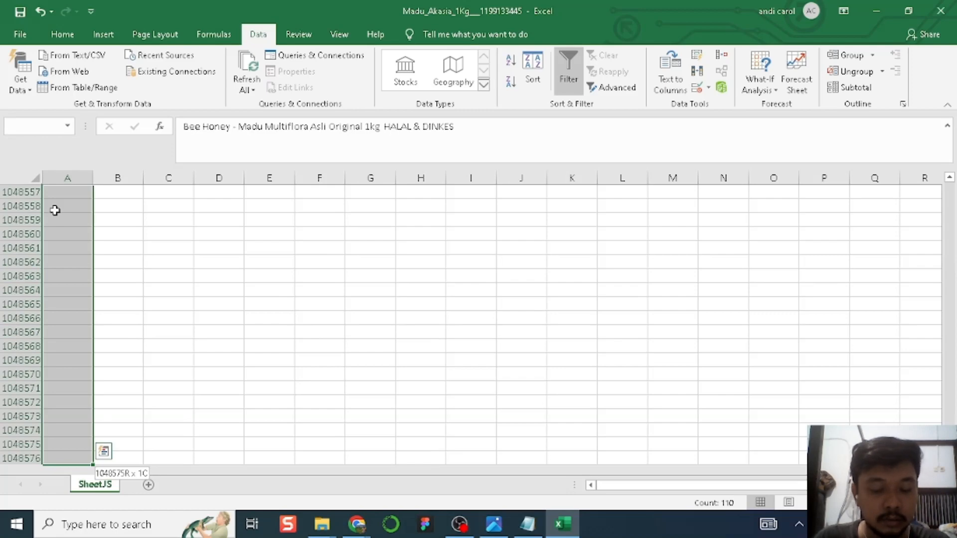
{"action": "key", "text": "ctrl+shift+Up"}
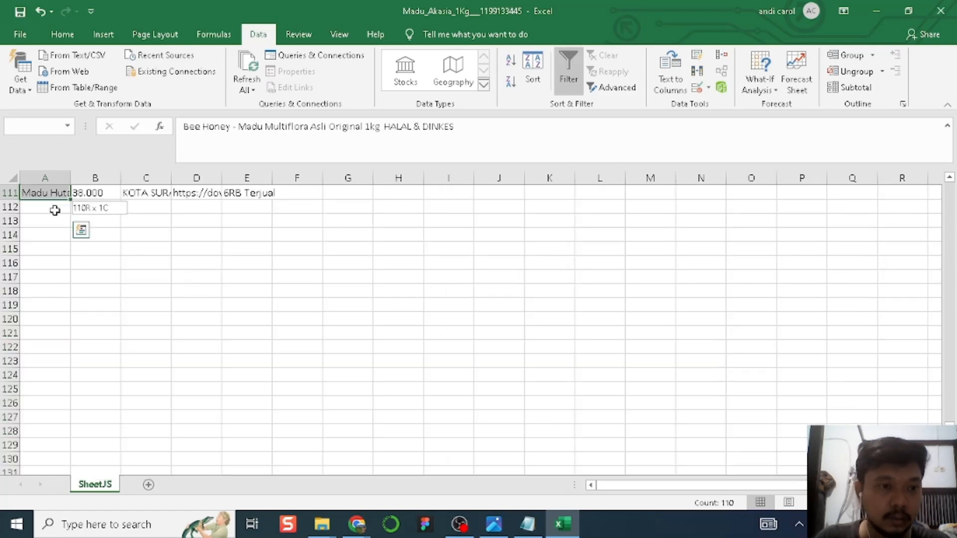
{"action": "scroll", "coordinate": [59, 208], "scroll_direction": "up", "scroll_amount": 2}
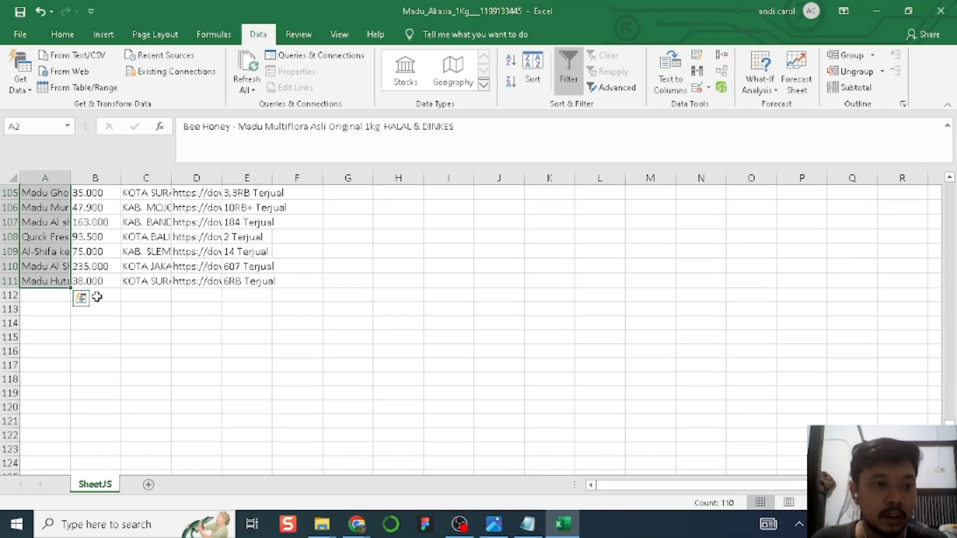
Check the last record across row 111 and the cells below it, and return to the start of the data
{"action": "left_click", "coordinate": [51, 282]}
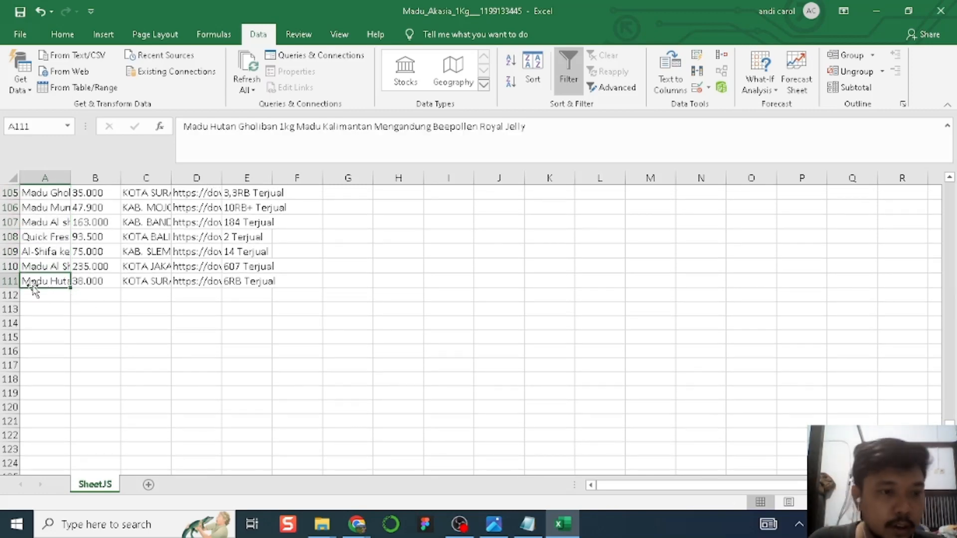
{"action": "left_click_drag", "start_coordinate": [27, 282], "coordinate": [252, 281]}
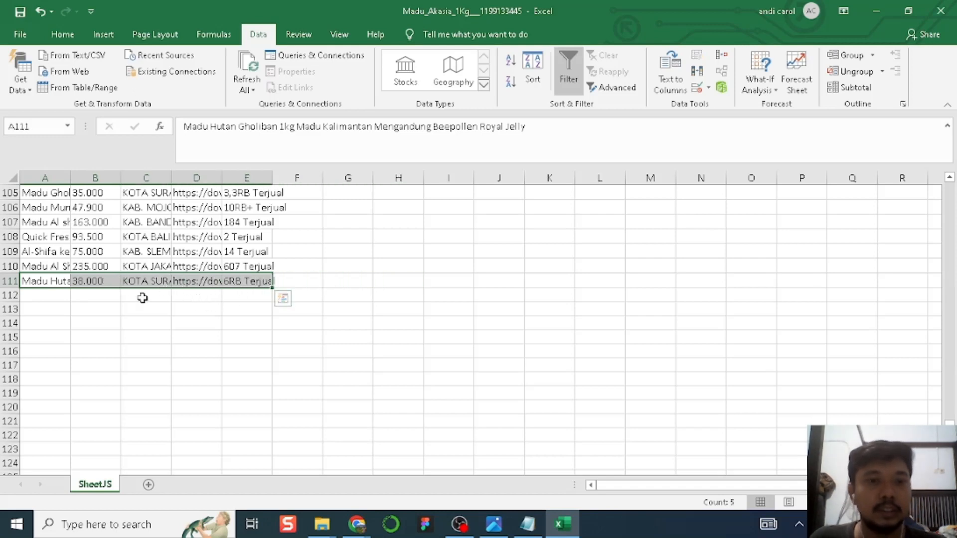
{"action": "left_click", "coordinate": [42, 279]}
{"action": "left_click_drag", "start_coordinate": [39, 319], "coordinate": [47, 359]}
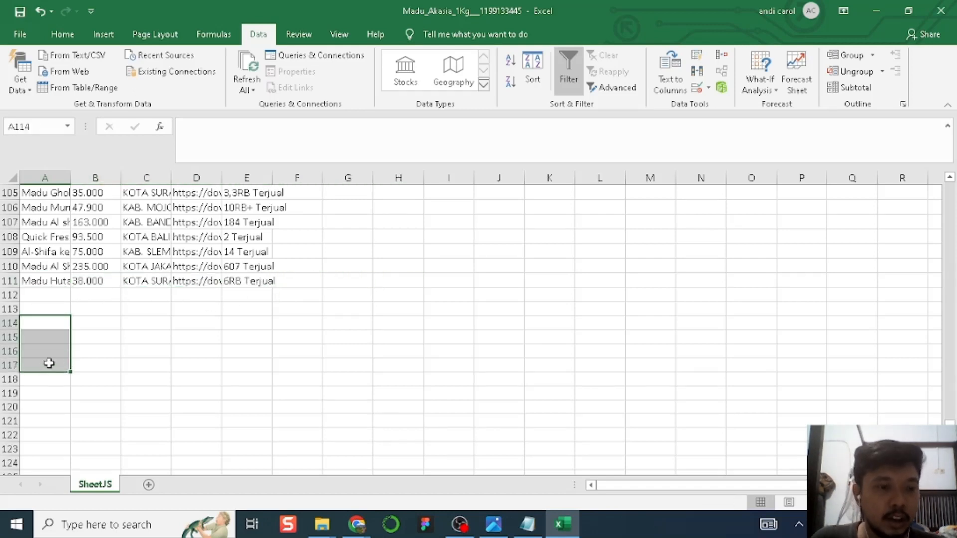
{"action": "left_click", "coordinate": [51, 278]}
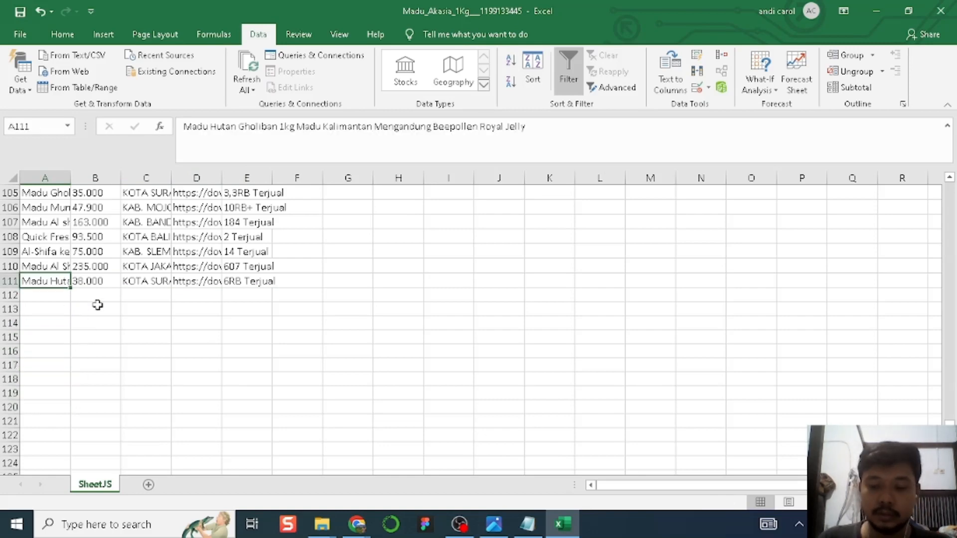
{"action": "key", "text": "ctrl+shift+Up"}
{"action": "left_click", "coordinate": [331, 231]}
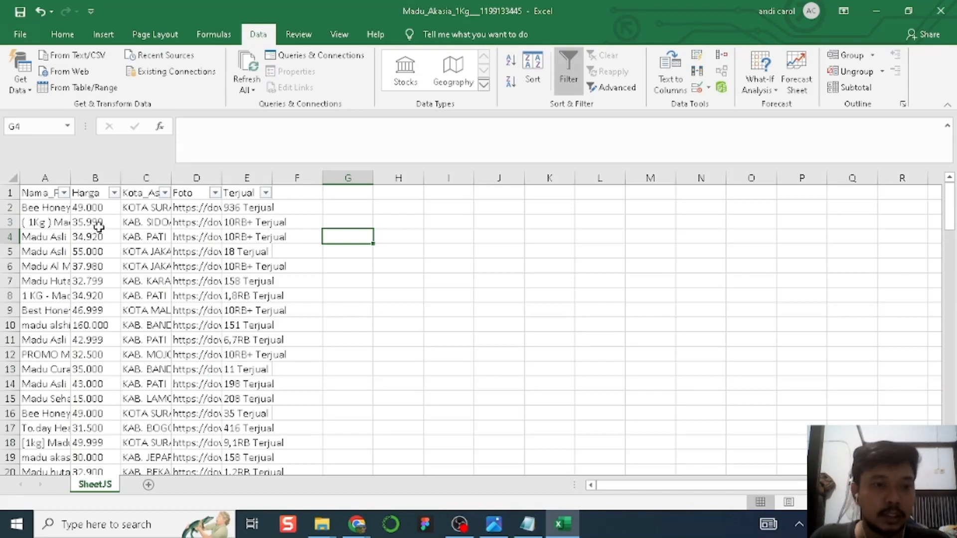
Inspect the product names in A2 and A3, the Harga column's prices and the city of origin in C2
{"action": "left_click", "coordinate": [52, 212]}
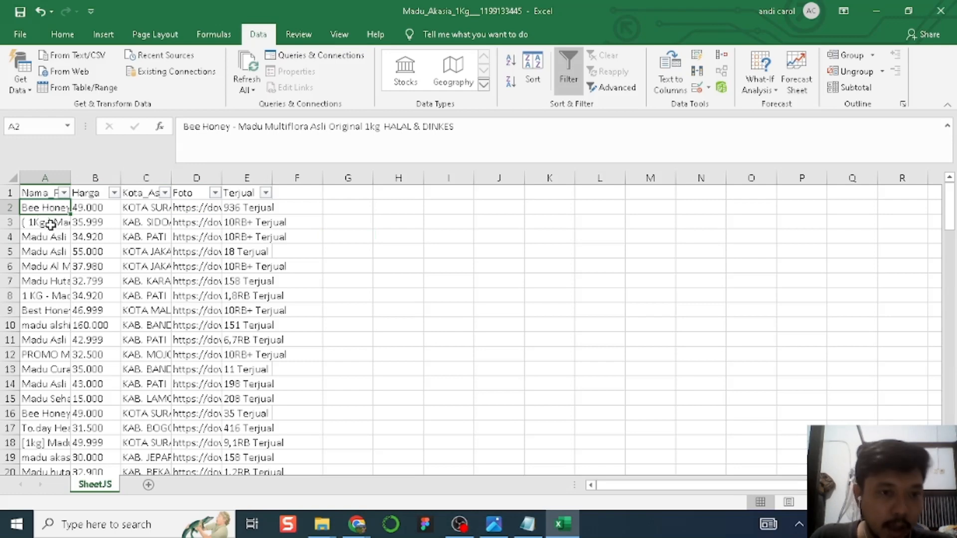
{"action": "left_click", "coordinate": [49, 220]}
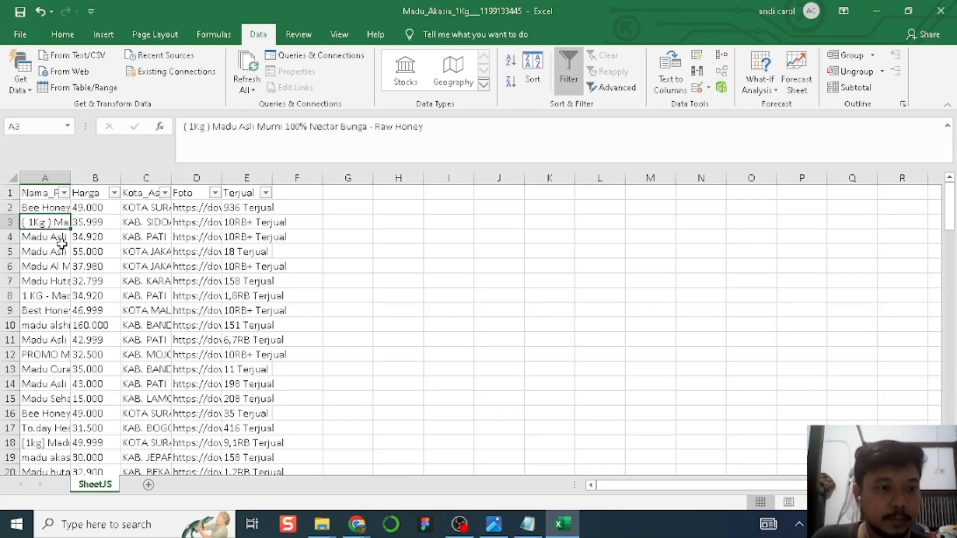
{"action": "left_click", "coordinate": [90, 214]}
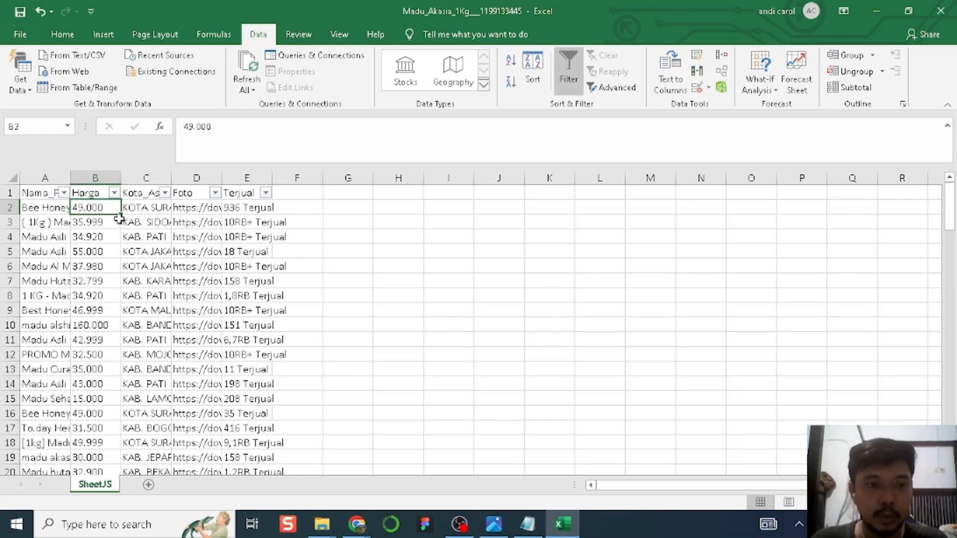
{"action": "left_click", "coordinate": [101, 177]}
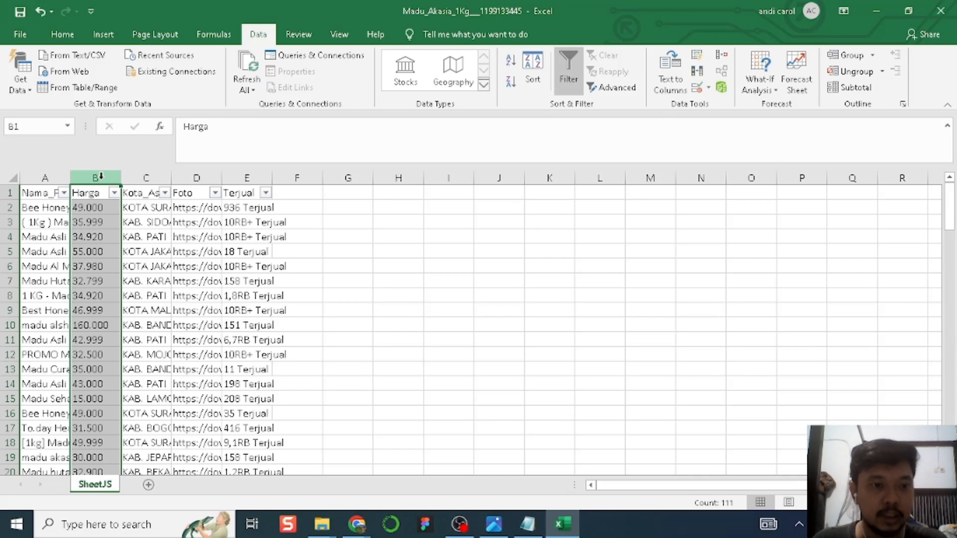
{"action": "left_click", "coordinate": [130, 208]}
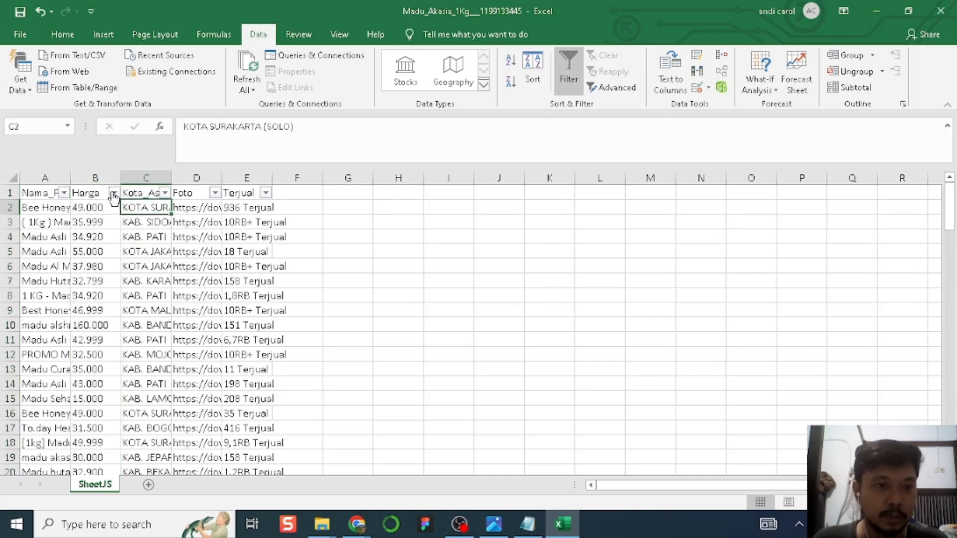
Replace every "." in the Harga column with nothing so the prices are stored as plain numbers
{"action": "left_click", "coordinate": [96, 177]}
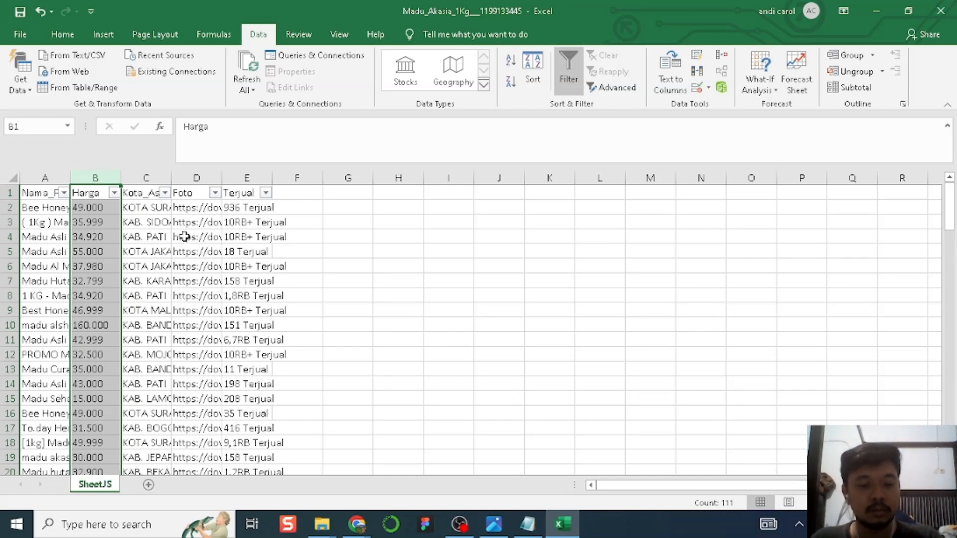
{"action": "key", "text": "ctrl+f"}
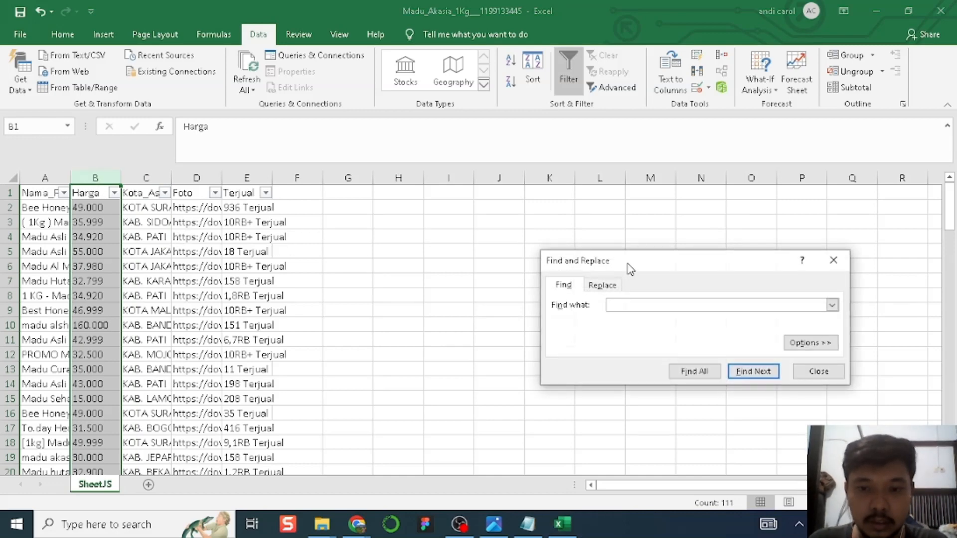
{"action": "left_click_drag", "start_coordinate": [629, 265], "coordinate": [426, 245]}
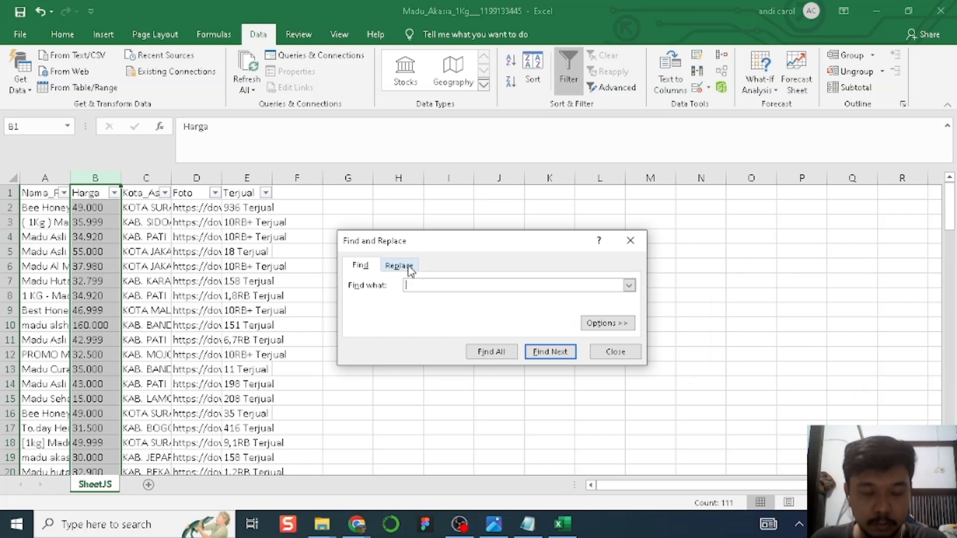
{"action": "left_click_drag", "start_coordinate": [421, 249], "coordinate": [391, 241]}
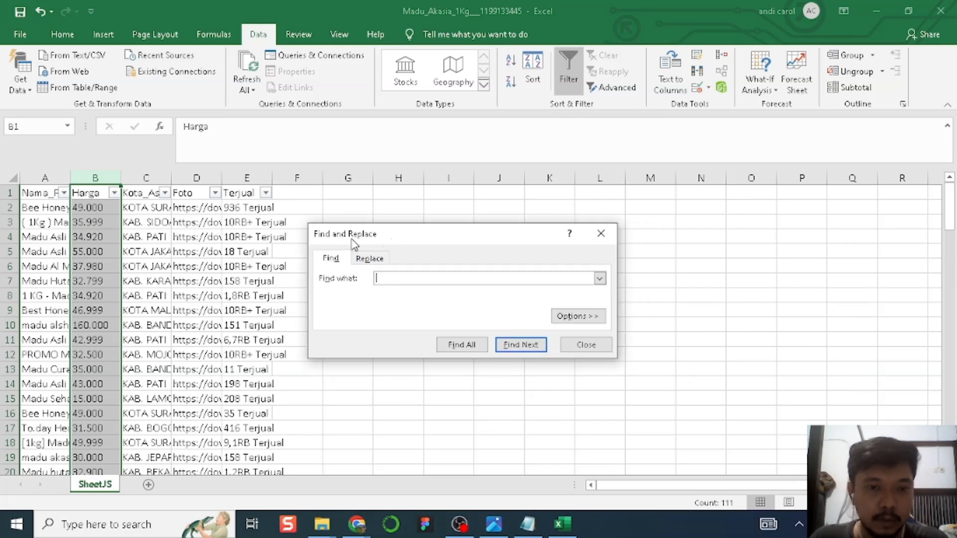
{"action": "left_click", "coordinate": [370, 259]}
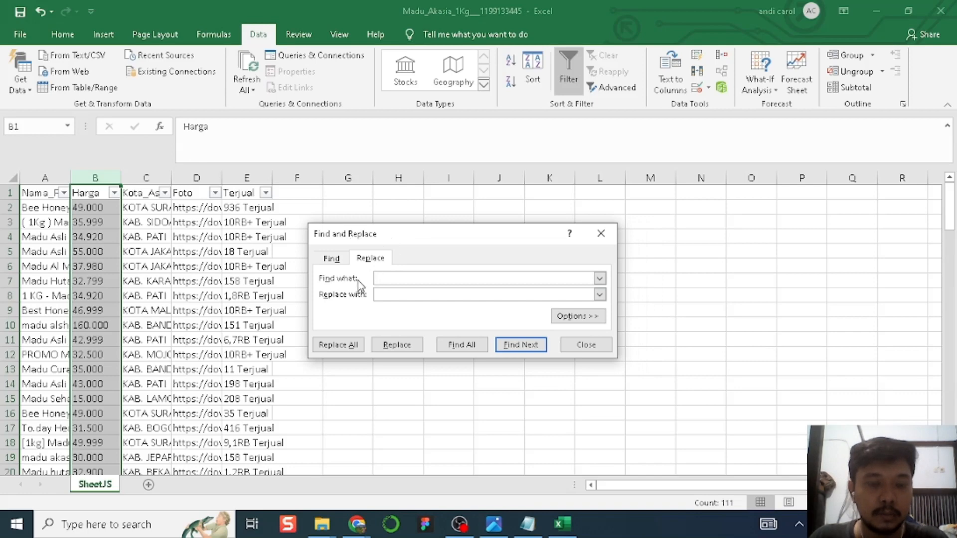
{"action": "left_click", "coordinate": [335, 352]}
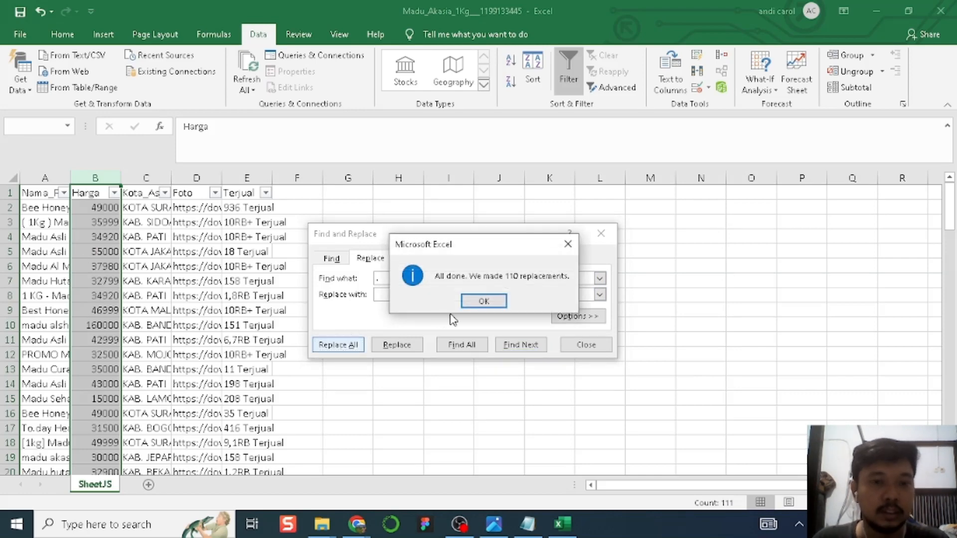
{"action": "left_click", "coordinate": [476, 302]}
{"action": "left_click", "coordinate": [602, 233]}
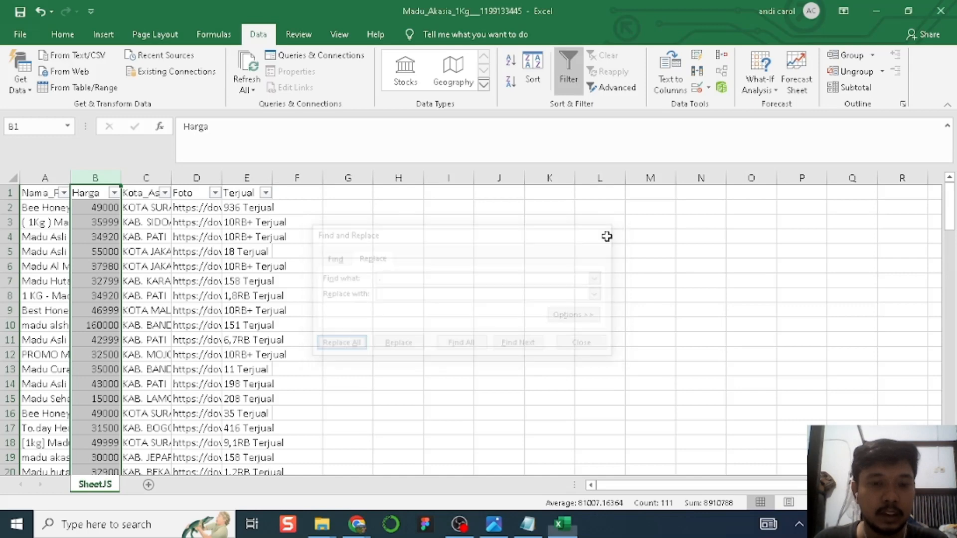
{"action": "left_click", "coordinate": [93, 208]}
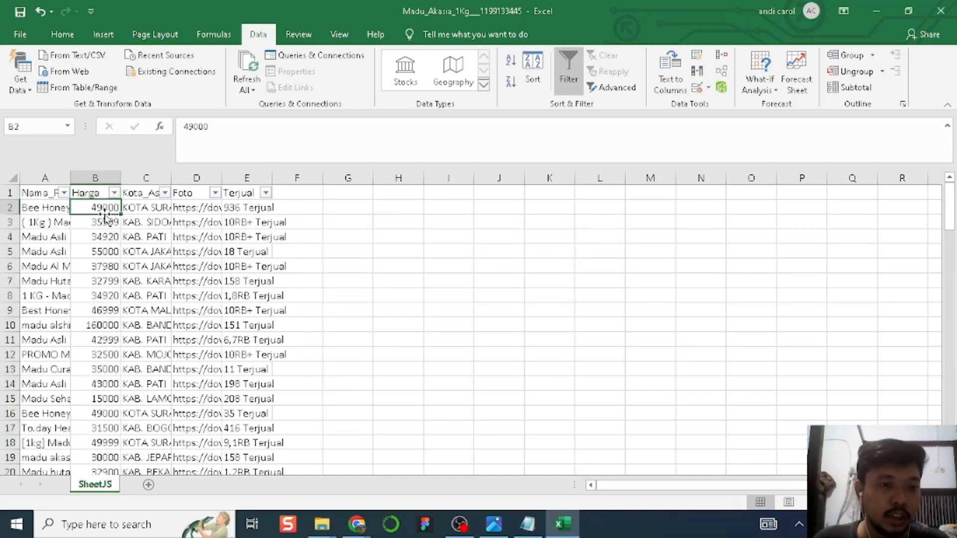
Review the distinct prices offered in the Harga column's filter list and close it without filtering
{"action": "left_click", "coordinate": [97, 177]}
{"action": "left_click", "coordinate": [146, 210]}
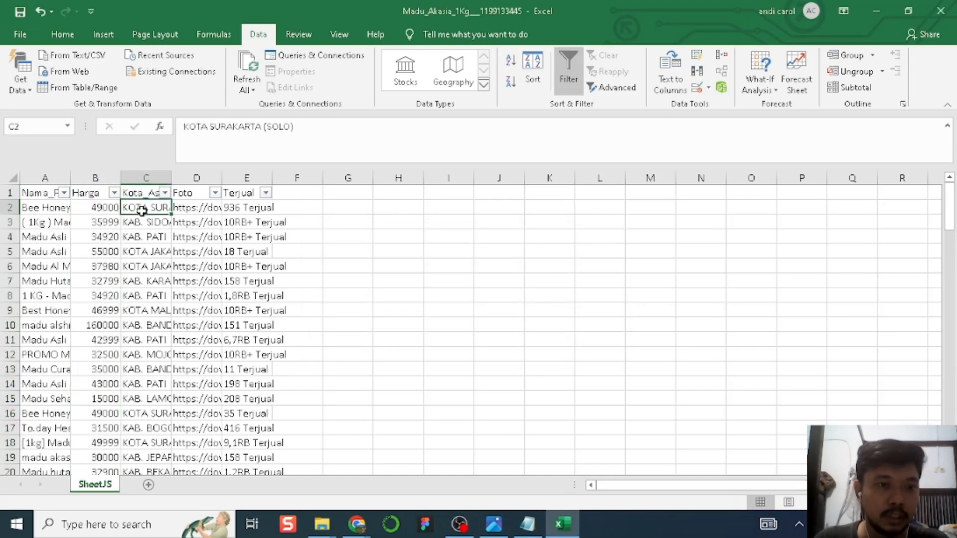
{"action": "left_click", "coordinate": [117, 204]}
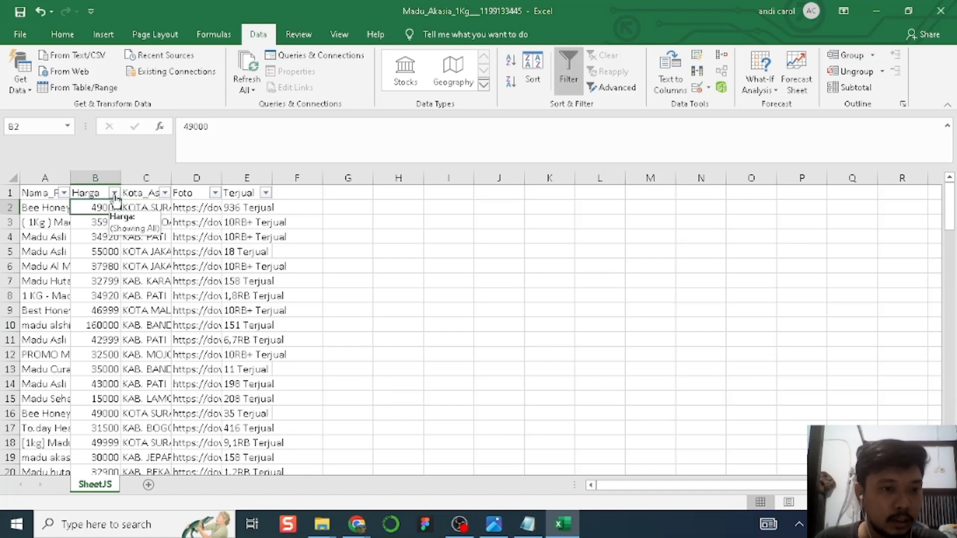
{"action": "left_click", "coordinate": [114, 194]}
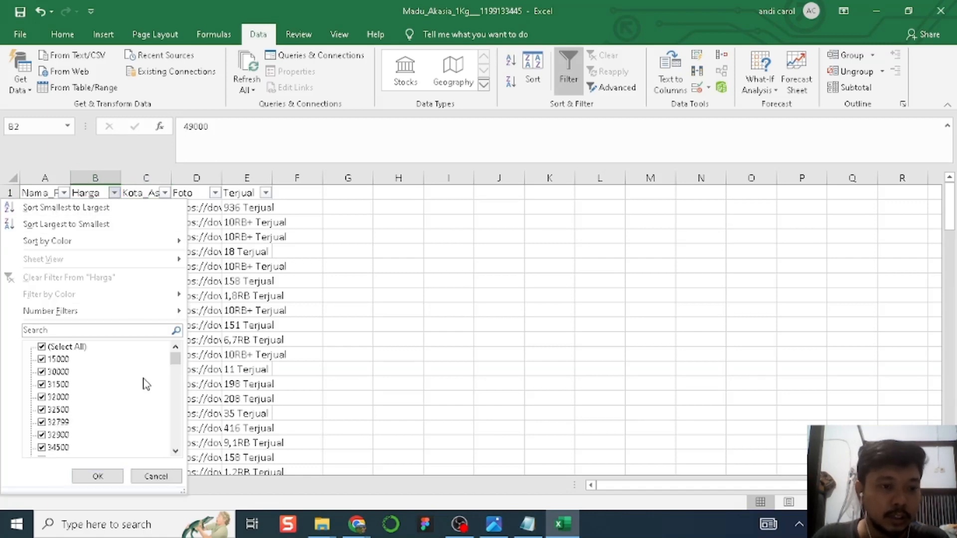
{"action": "scroll", "coordinate": [127, 381], "scroll_direction": "down", "scroll_amount": 10}
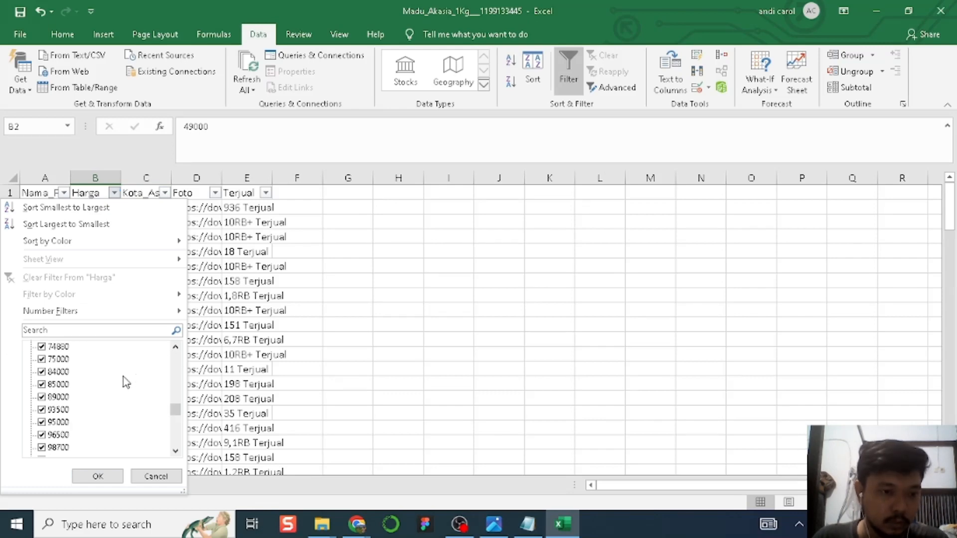
{"action": "left_click", "coordinate": [156, 476]}
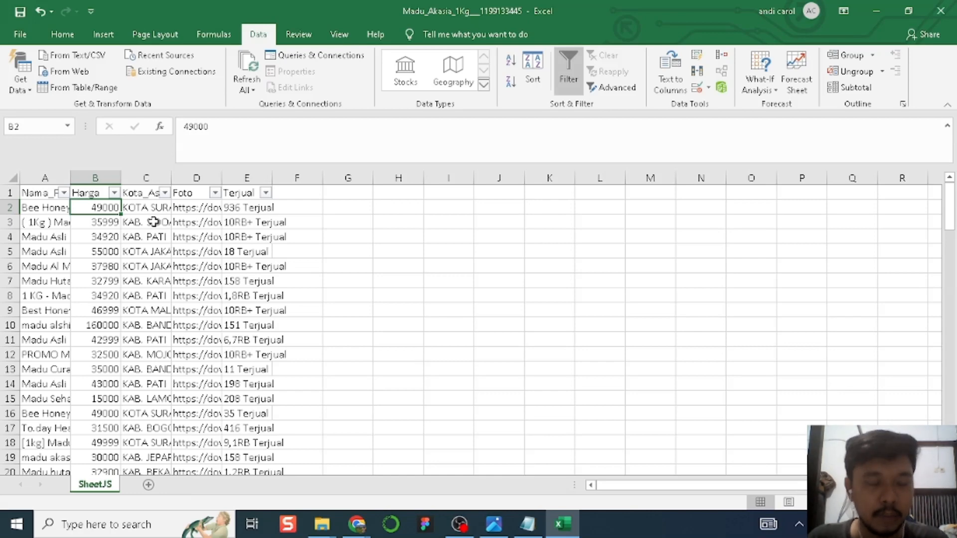
Review the city and regency names in the Kota_Asal column's filter list and close it without filtering
{"action": "left_click", "coordinate": [139, 209]}
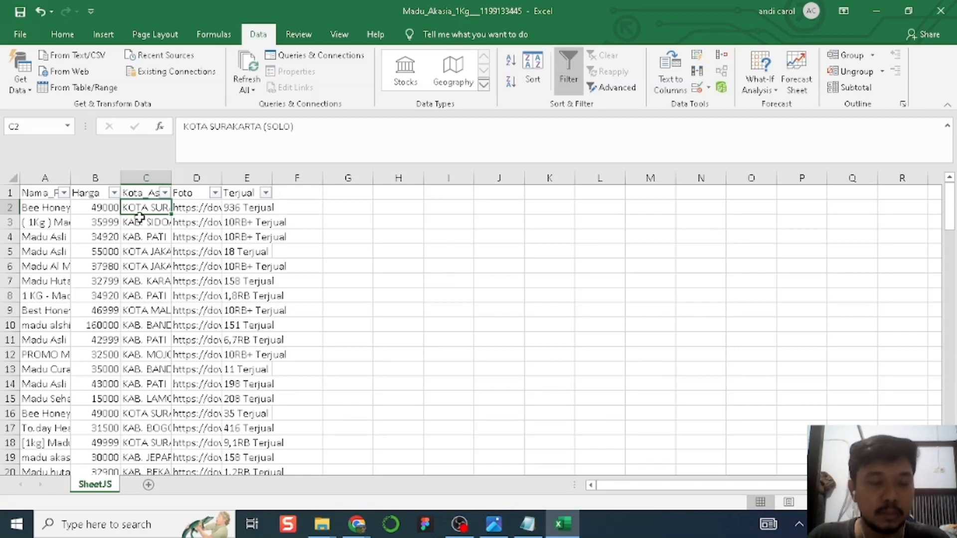
{"action": "left_click", "coordinate": [164, 193]}
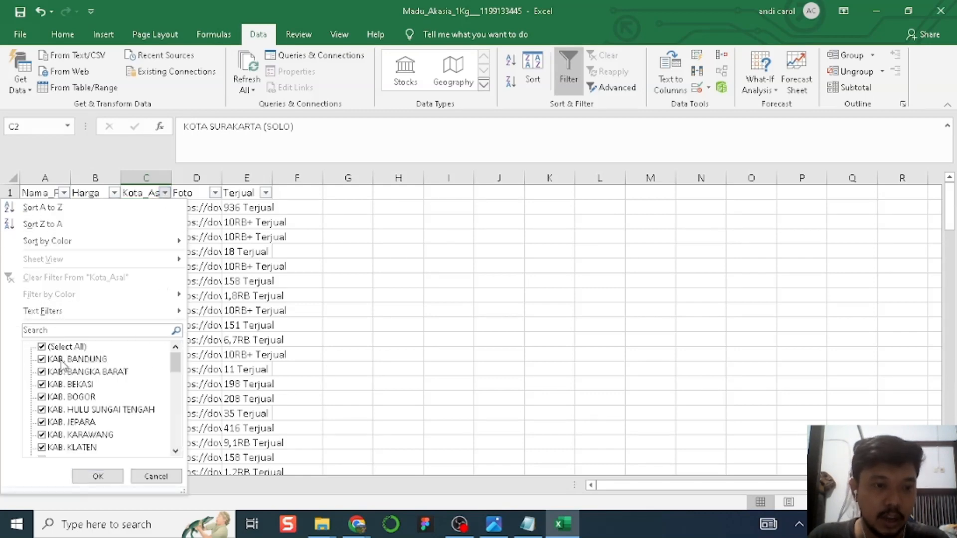
{"action": "scroll", "coordinate": [129, 396], "scroll_direction": "down", "scroll_amount": 5}
{"action": "scroll", "coordinate": [127, 389], "scroll_direction": "up", "scroll_amount": 5}
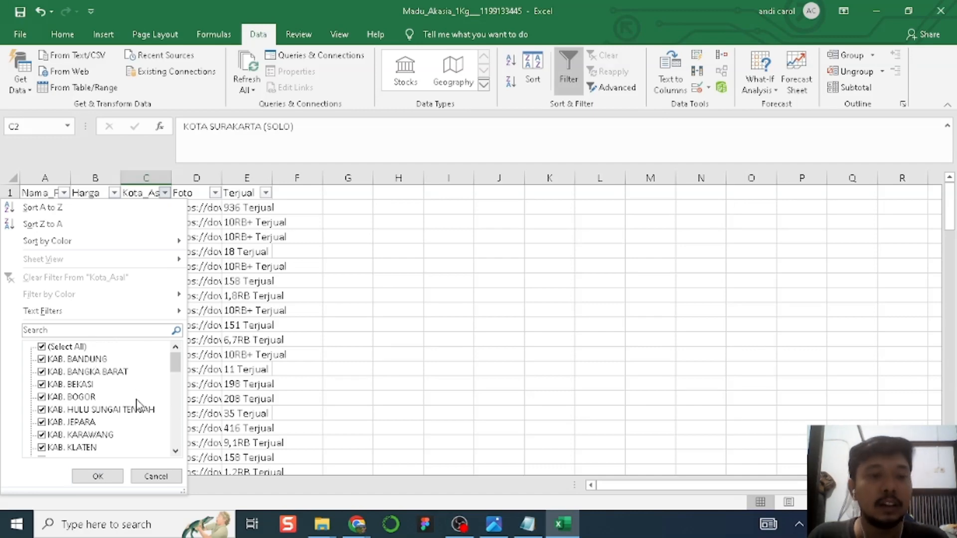
{"action": "left_click", "coordinate": [151, 479]}
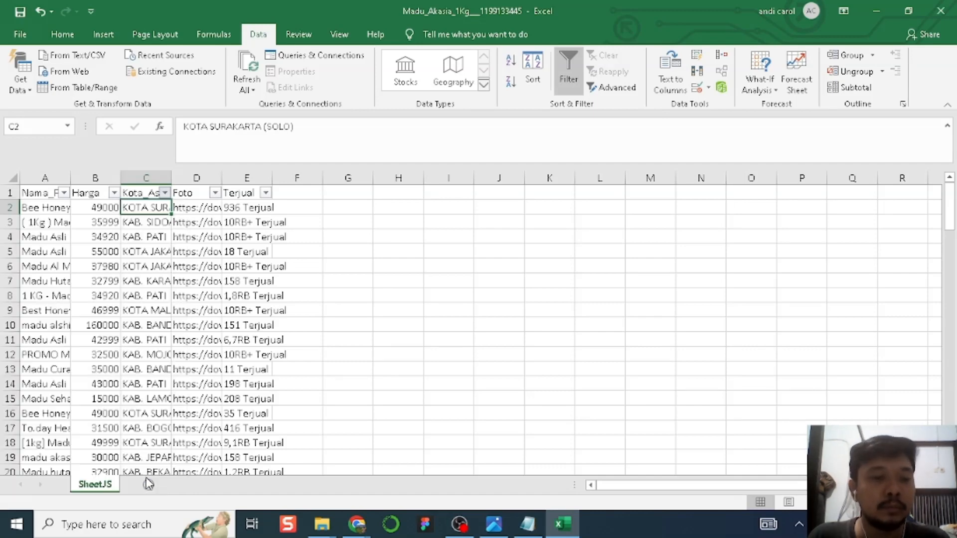
Replace every "KAB." in the Kota_Asal column with "KABUPATEN" and check the result in C3
{"action": "left_click", "coordinate": [163, 223]}
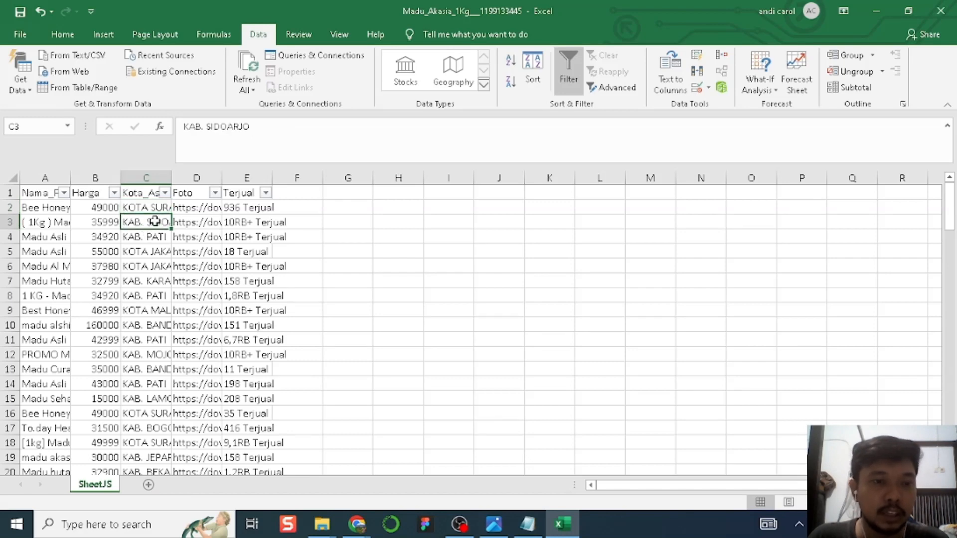
{"action": "left_click", "coordinate": [157, 176]}
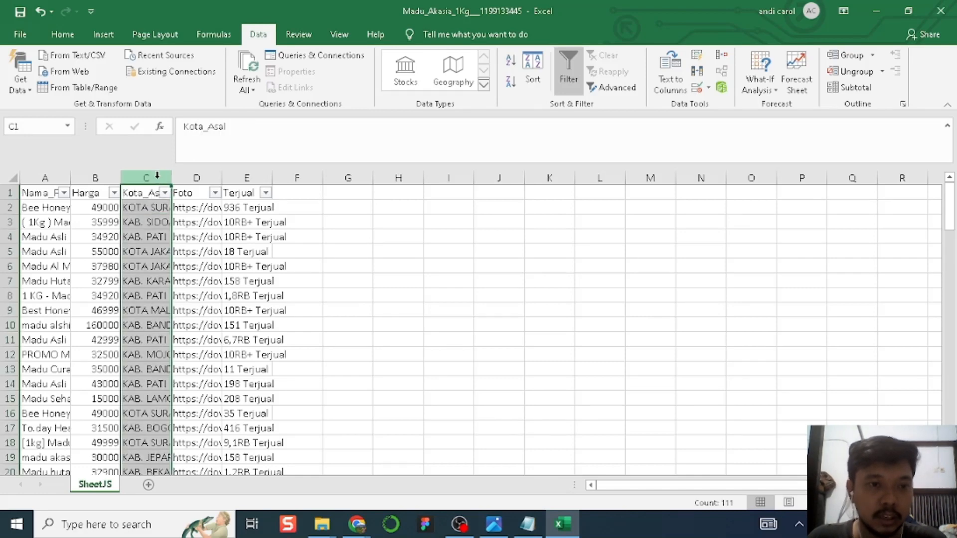
{"action": "key", "text": "ctrl+f"}
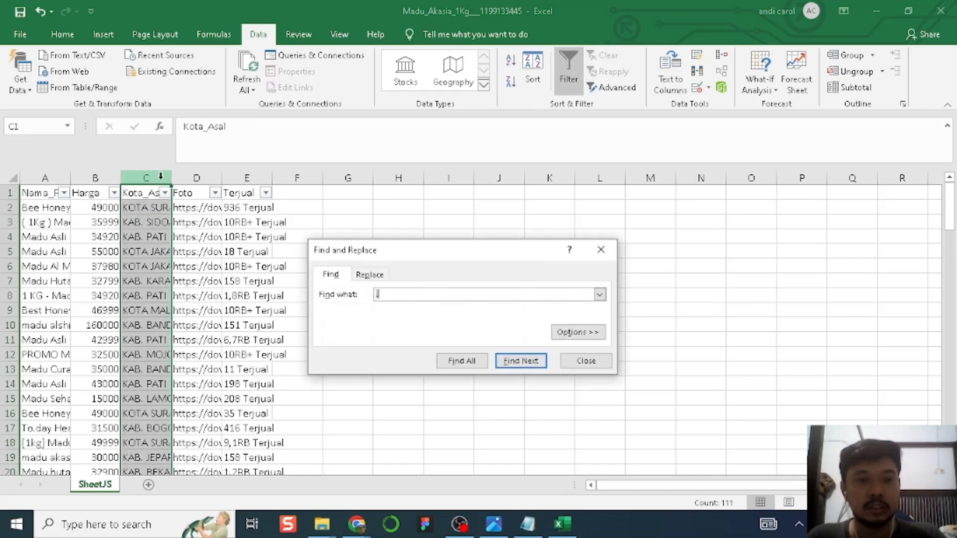
{"action": "left_click", "coordinate": [371, 274]}
{"action": "left_click", "coordinate": [393, 295]}
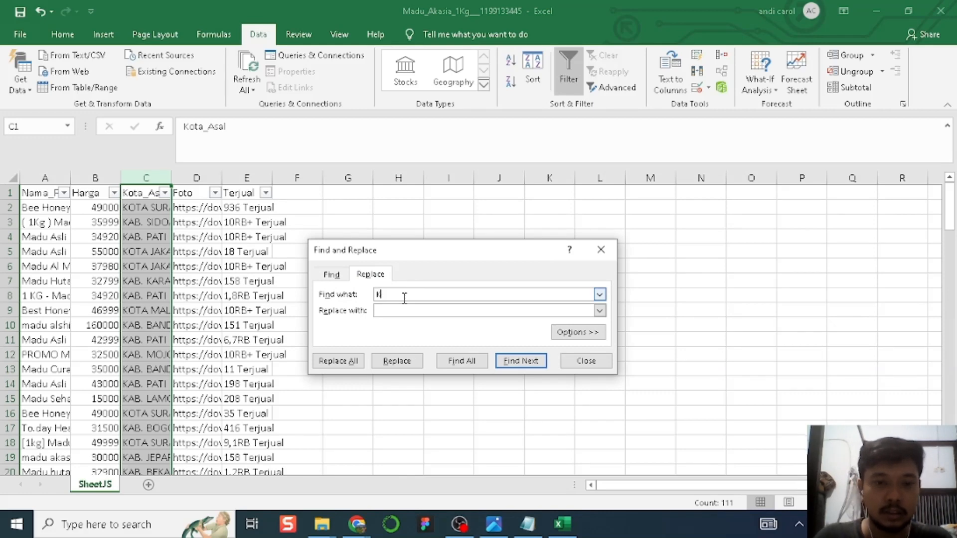
{"action": "left_click", "coordinate": [404, 310]}
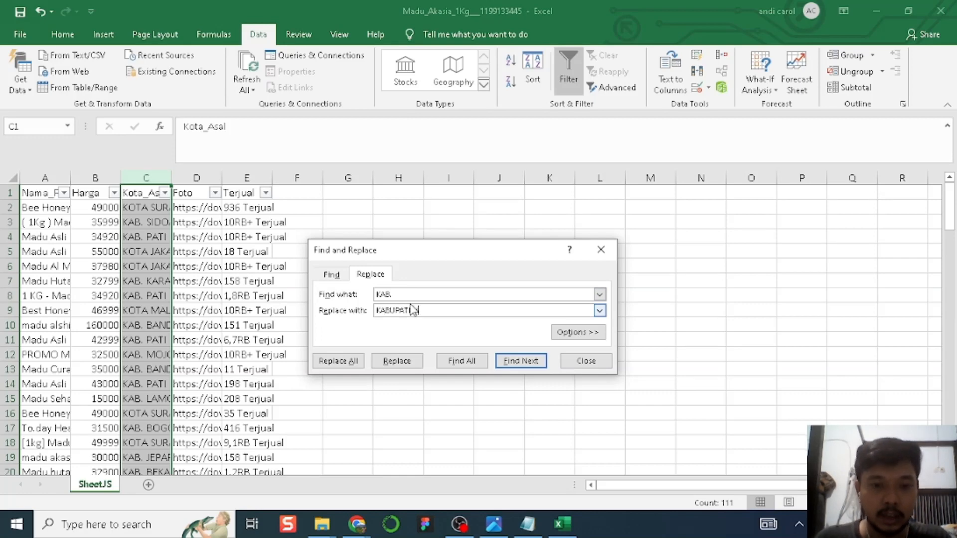
{"action": "left_click", "coordinate": [340, 361]}
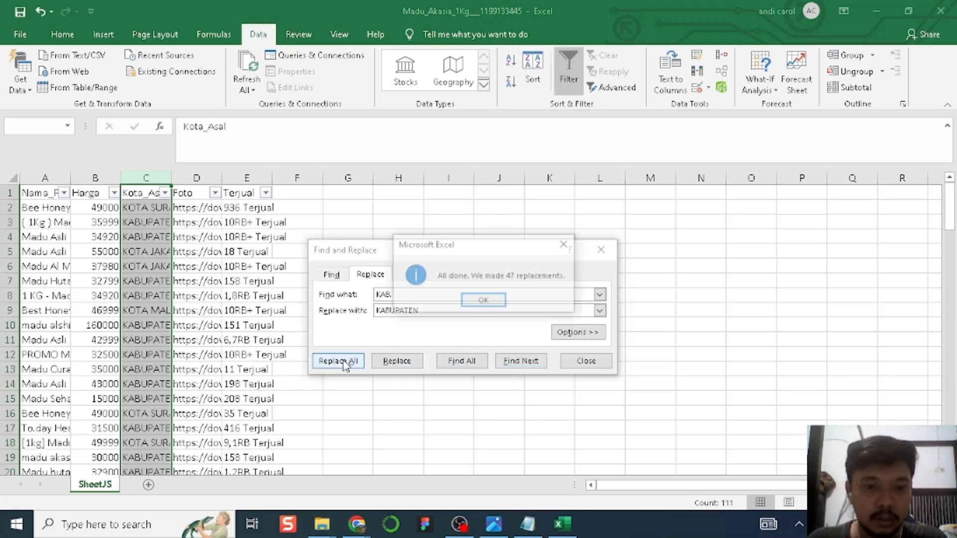
{"action": "left_click", "coordinate": [483, 301]}
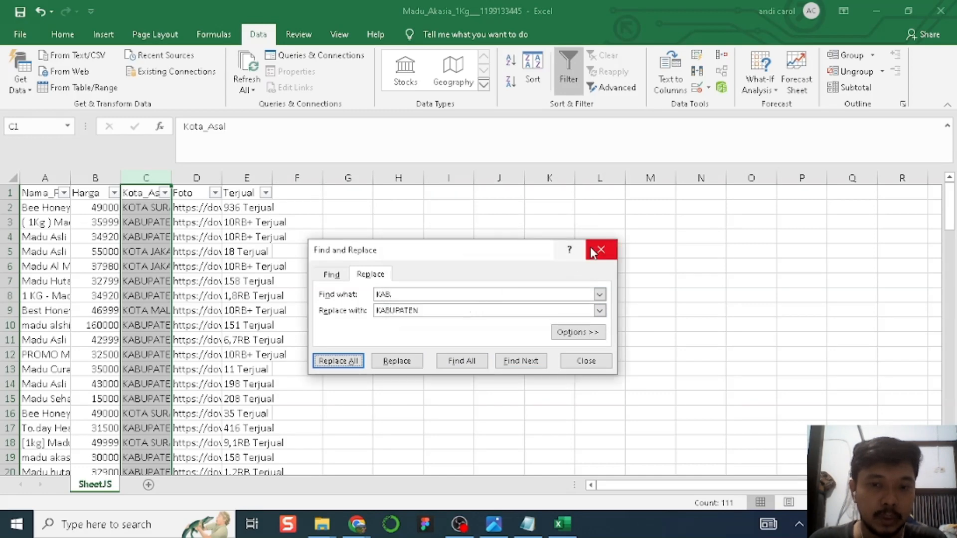
{"action": "left_click", "coordinate": [601, 250]}
{"action": "left_click", "coordinate": [157, 220]}
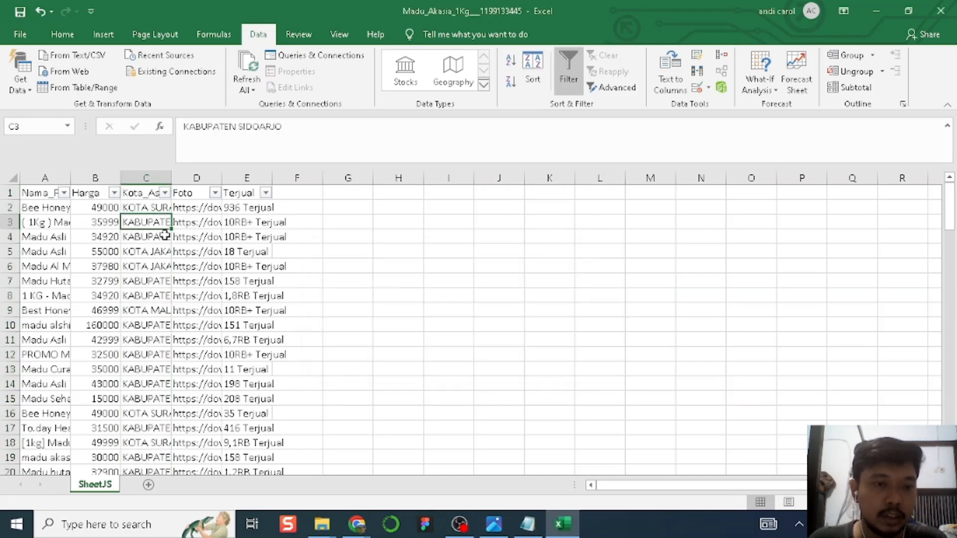
Inspect the city in C2, the Foto header and the first sold counts in the Terjual column
{"action": "left_click", "coordinate": [158, 210]}
{"action": "left_click", "coordinate": [190, 197]}
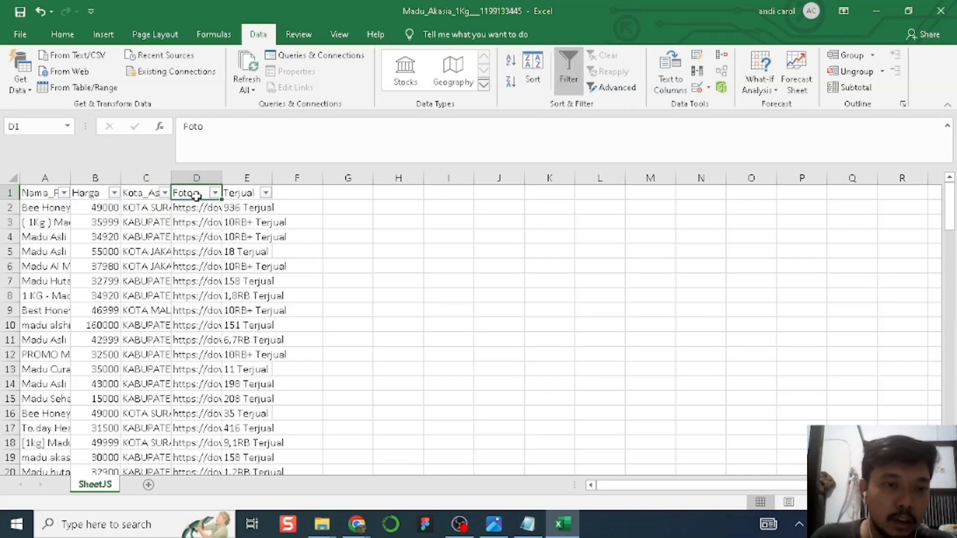
{"action": "left_click", "coordinate": [236, 206]}
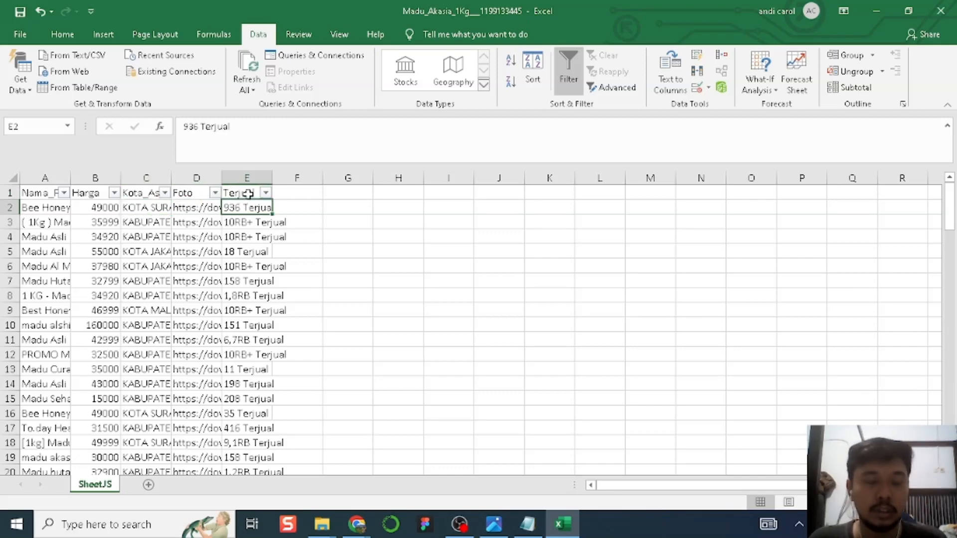
{"action": "left_click", "coordinate": [248, 194]}
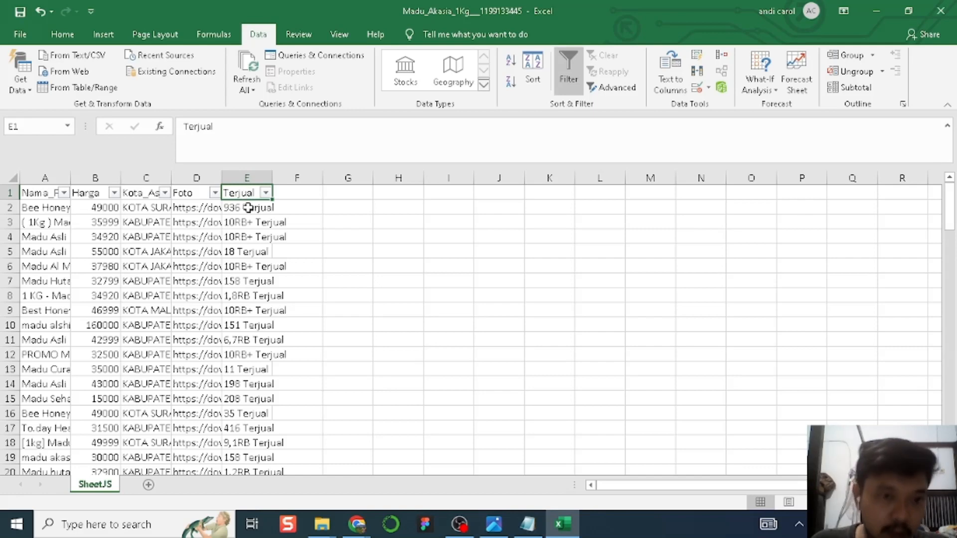
{"action": "left_click", "coordinate": [250, 208]}
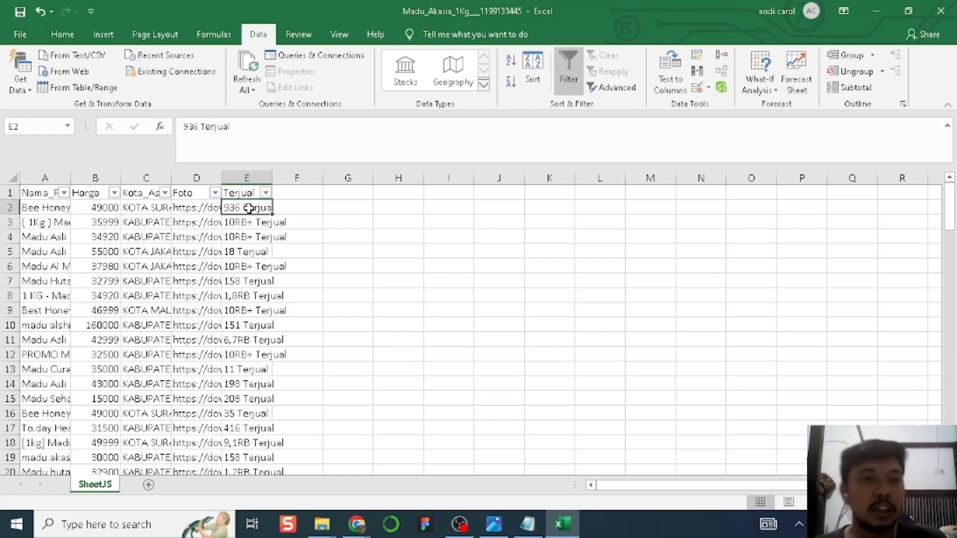
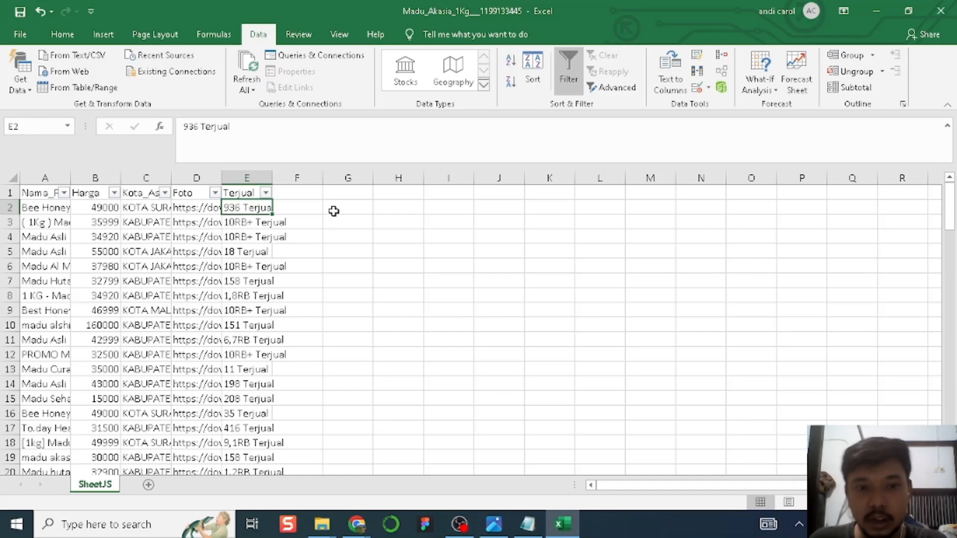
{"action": "left_click", "coordinate": [262, 223]}
{"action": "left_click", "coordinate": [258, 212]}
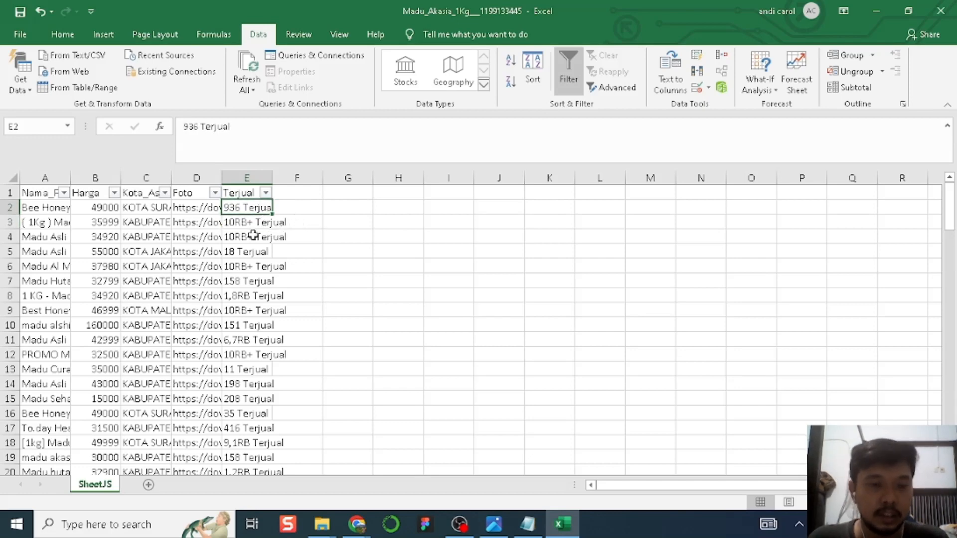
Split the Terjual column with Text to Columns as delimited text, adding Space as a delimiter and keeping the General format
{"action": "left_click", "coordinate": [246, 178]}
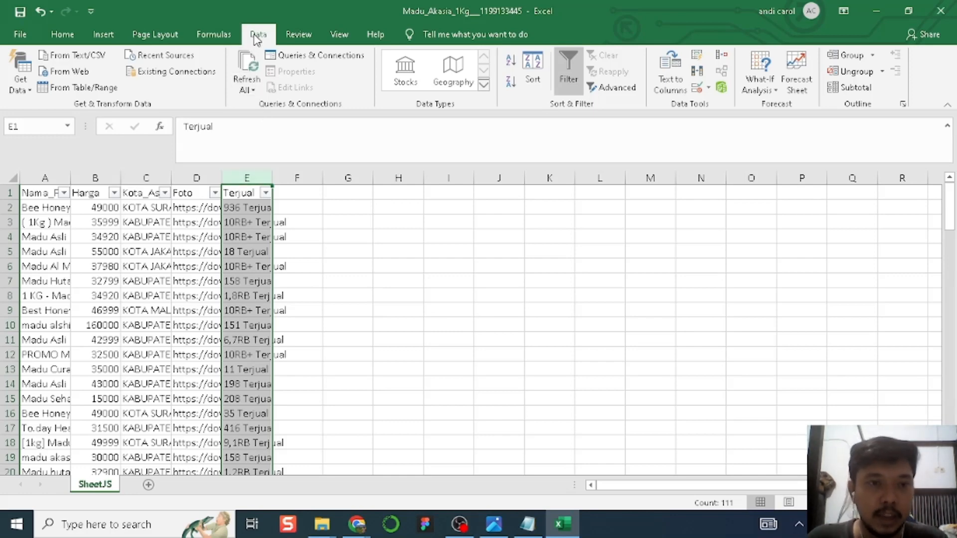
{"action": "left_click", "coordinate": [661, 95]}
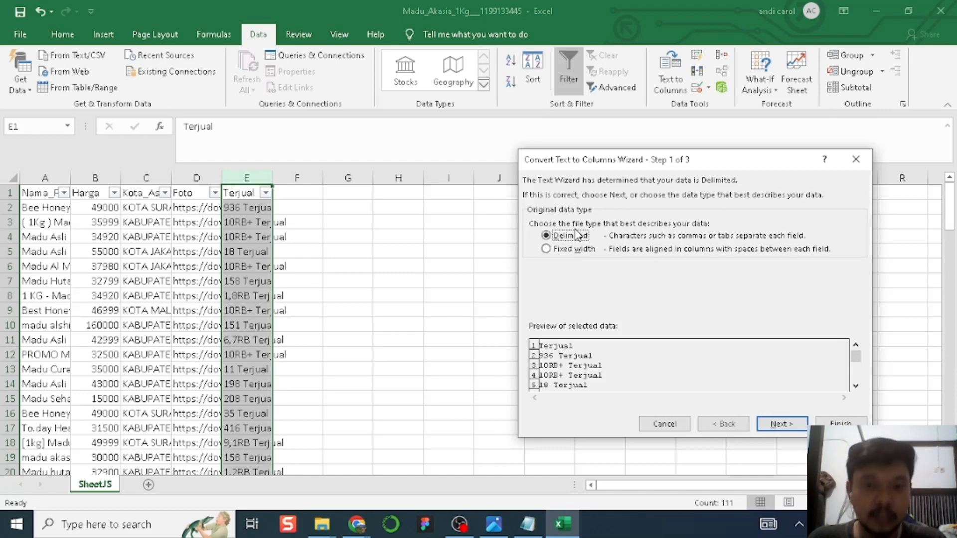
{"action": "left_click", "coordinate": [780, 424]}
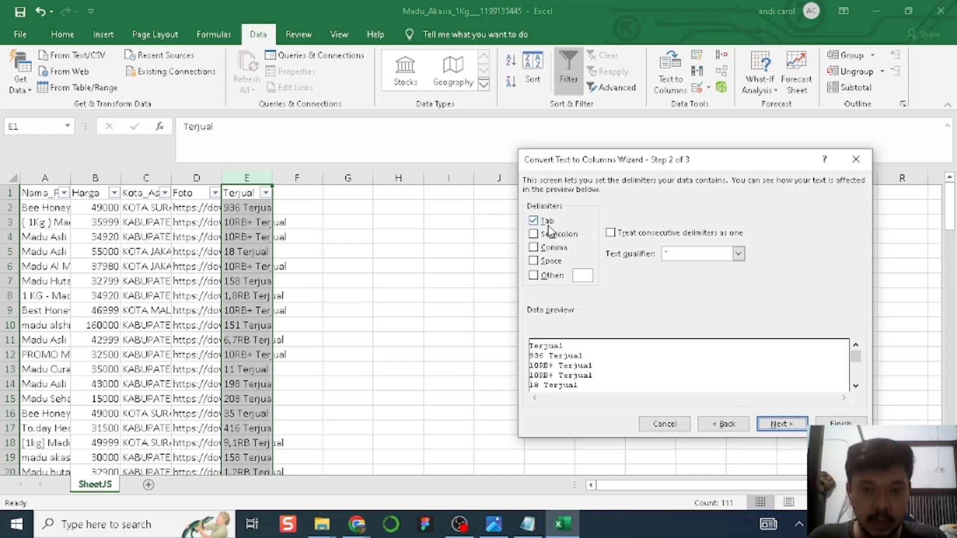
{"action": "left_click", "coordinate": [534, 261]}
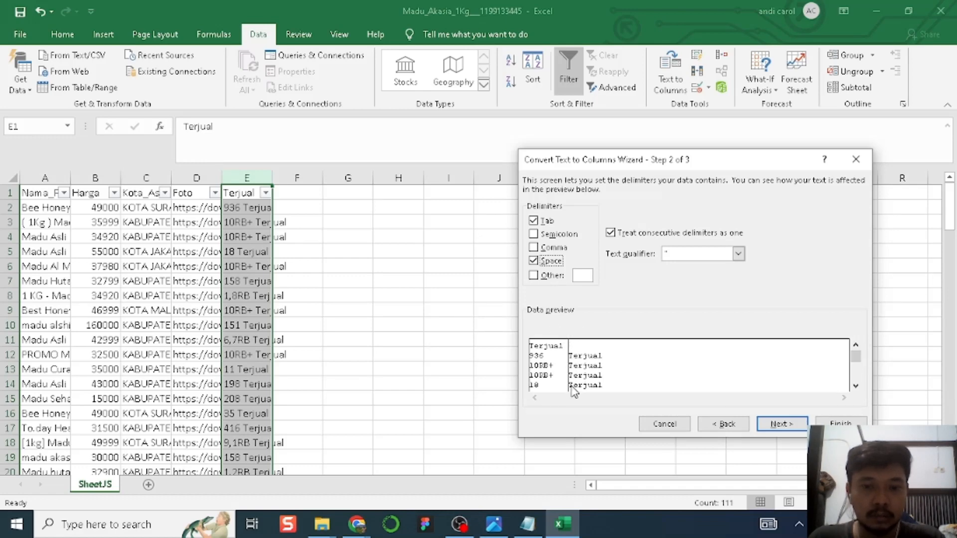
{"action": "left_click", "coordinate": [772, 427]}
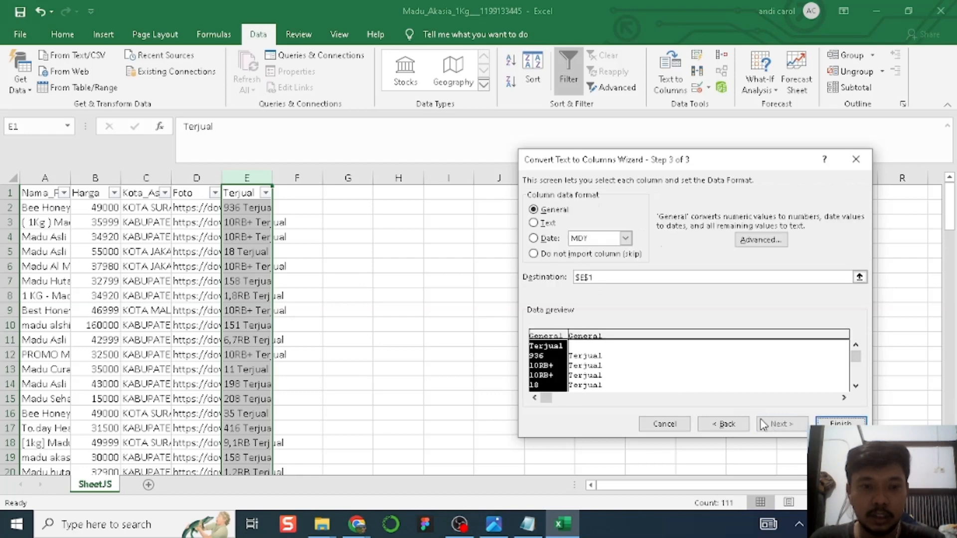
{"action": "key", "text": "Return"}
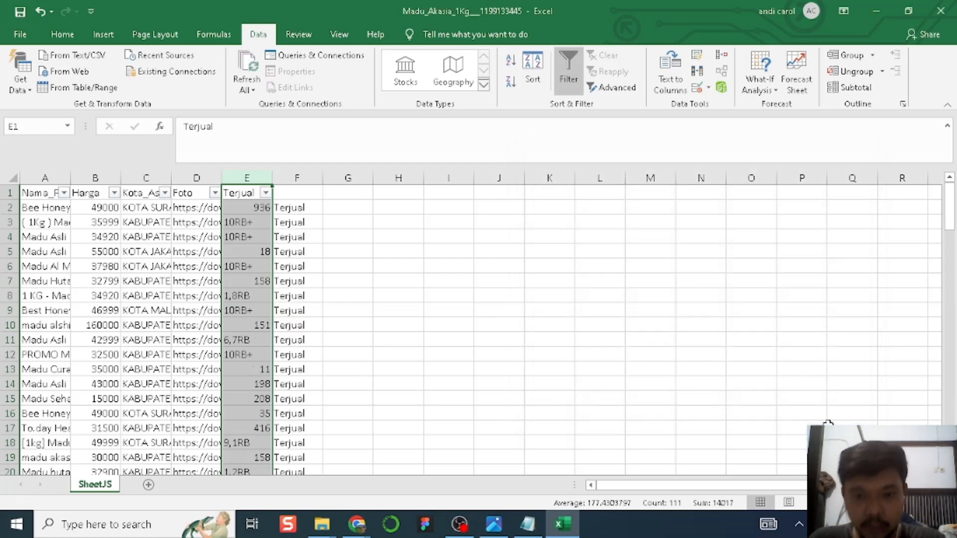
Check the split text in column F and the distinct values in the Terjual column's filter list, without filtering
{"action": "left_click_drag", "start_coordinate": [294, 208], "coordinate": [291, 235]}
{"action": "left_click", "coordinate": [288, 214]}
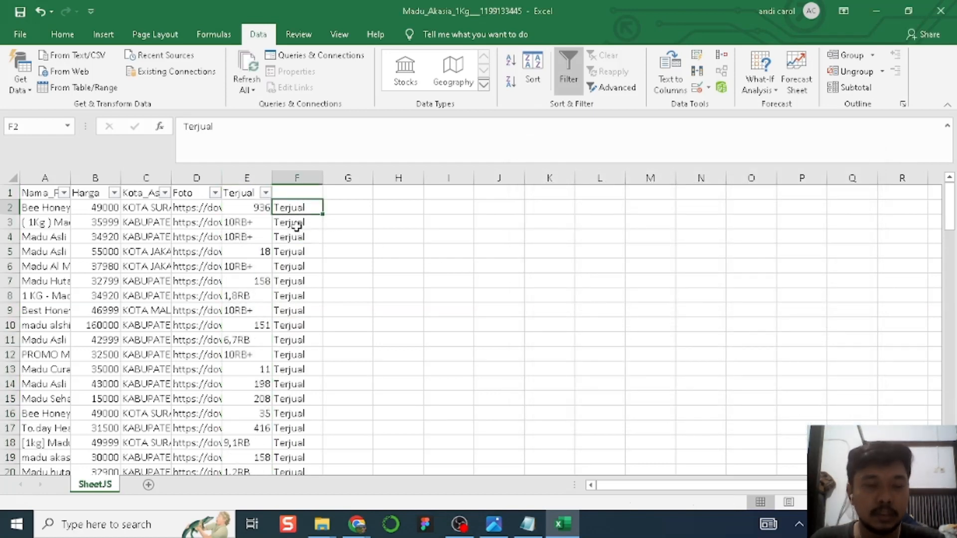
{"action": "left_click", "coordinate": [266, 193]}
{"action": "left_click", "coordinate": [261, 355]}
{"action": "left_click", "coordinate": [349, 213]}
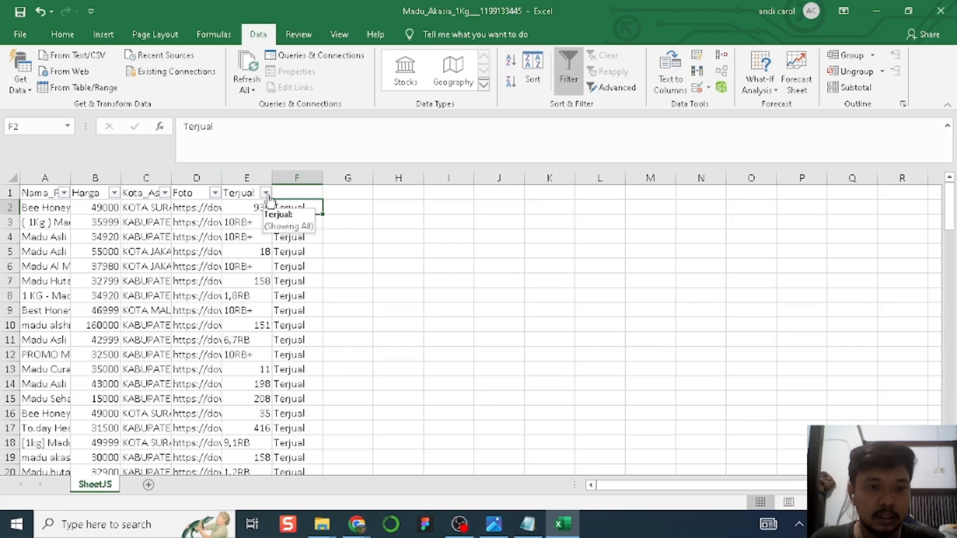
{"action": "left_click", "coordinate": [267, 194]}
{"action": "left_click_drag", "start_coordinate": [260, 355], "coordinate": [259, 456]}
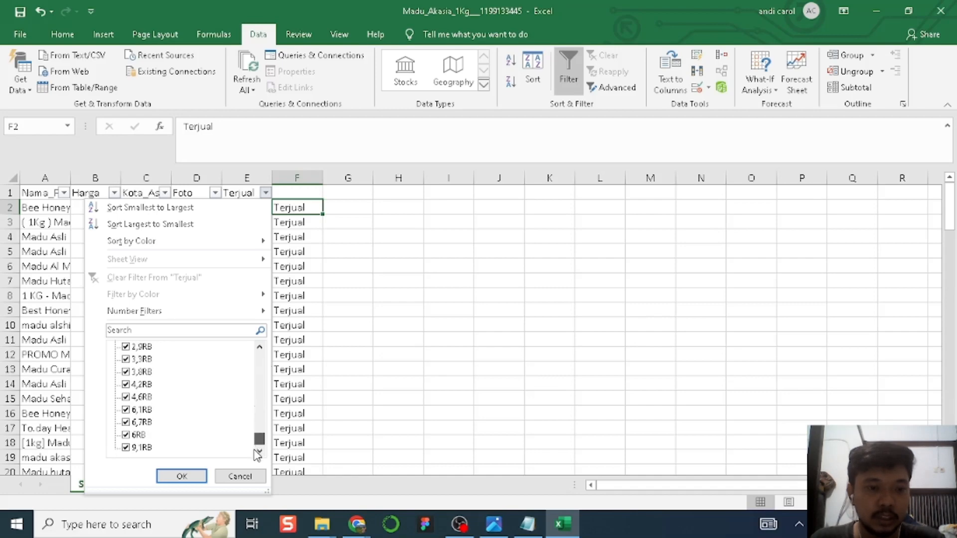
{"action": "left_click", "coordinate": [242, 475]}
{"action": "left_click", "coordinate": [381, 251]}
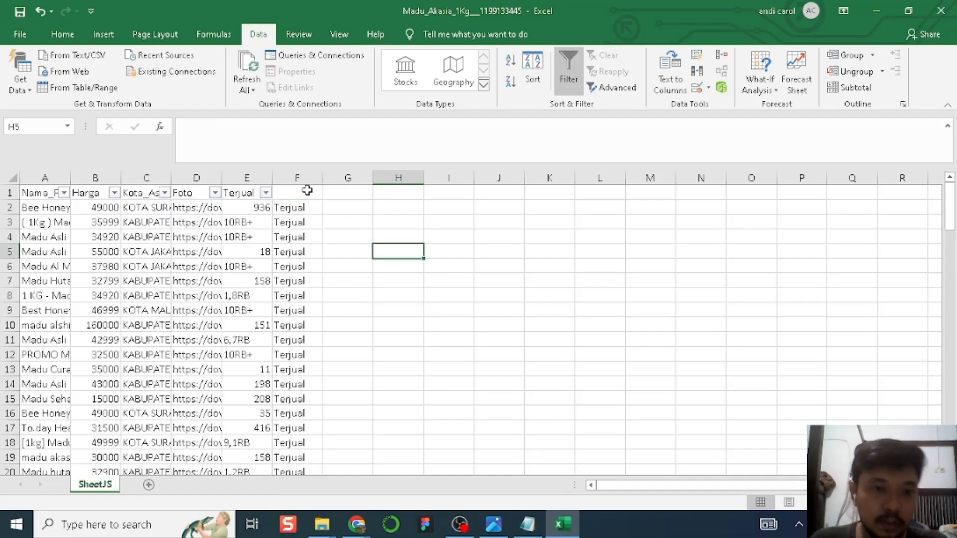
Delete column F containing the split-off word "Terjual"
{"action": "left_click", "coordinate": [298, 177]}
{"action": "right_click", "coordinate": [298, 178]}
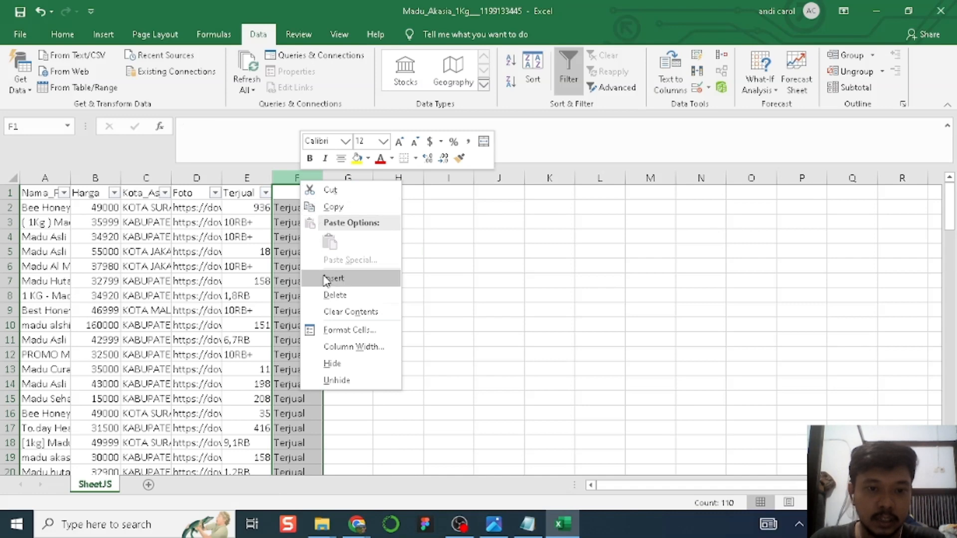
{"action": "left_click", "coordinate": [324, 295]}
{"action": "left_click", "coordinate": [366, 253]}
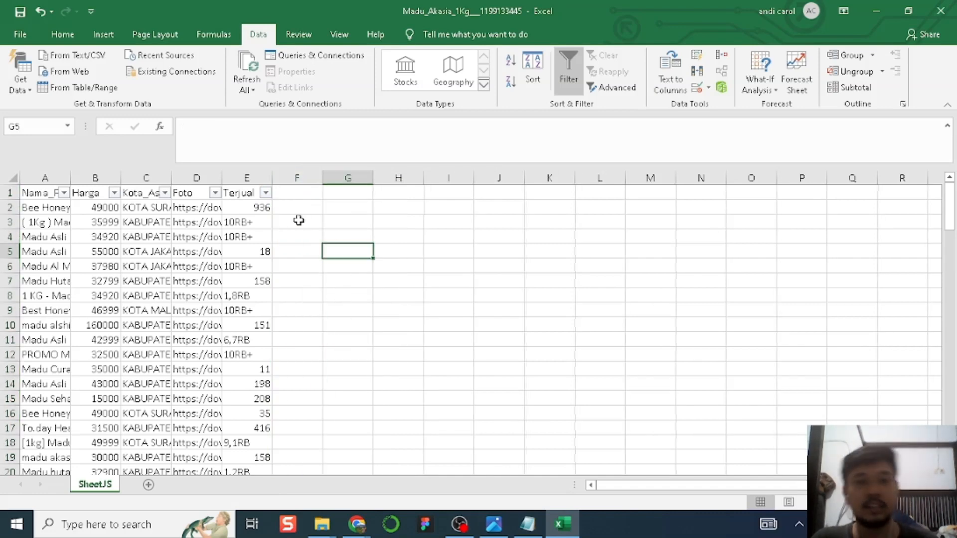
Enter 10000 in F3 as an example beside the first 10RB+ sold count, and clear the cell again
{"action": "left_click", "coordinate": [258, 206]}
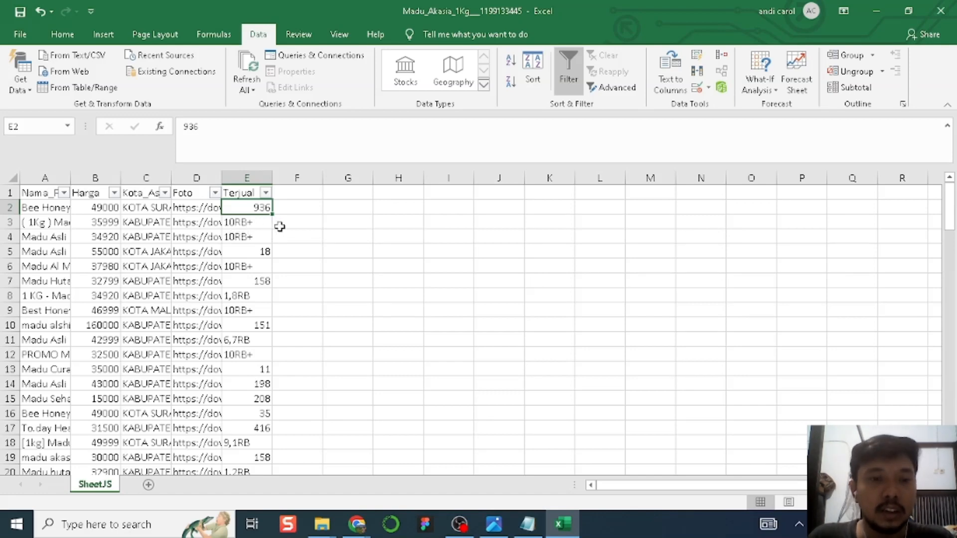
{"action": "left_click", "coordinate": [309, 229]}
{"action": "type", "text": "10000"}
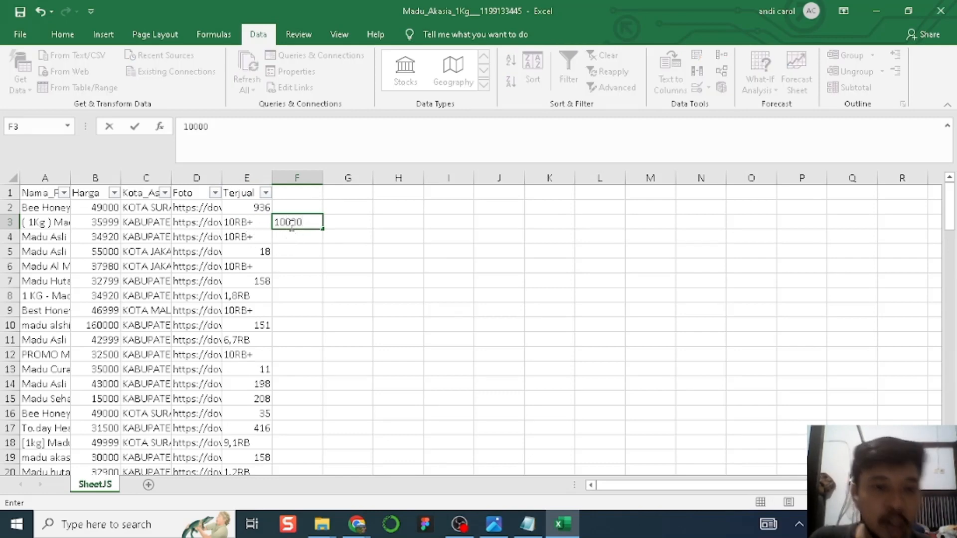
{"action": "left_click_drag", "start_coordinate": [302, 222], "coordinate": [284, 222]}
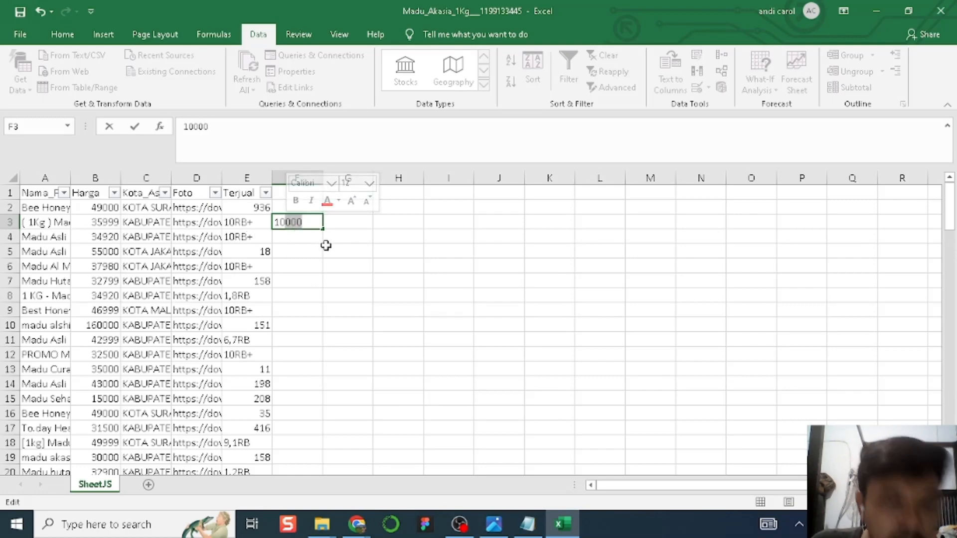
{"action": "left_click", "coordinate": [305, 241]}
{"action": "left_click", "coordinate": [305, 222]}
{"action": "key", "text": "Delete"}
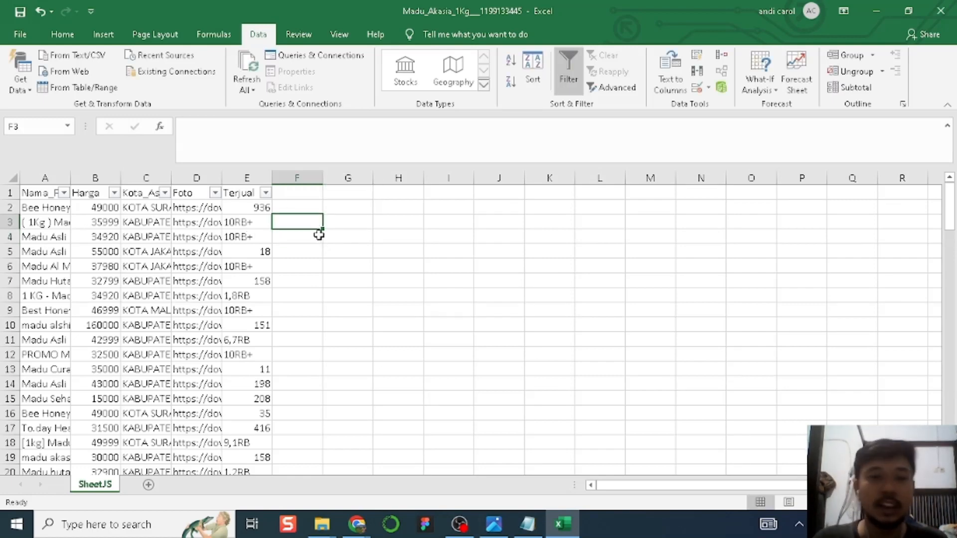
Replace every "RB" in the Terjual column with "000"
{"action": "left_click", "coordinate": [246, 174]}
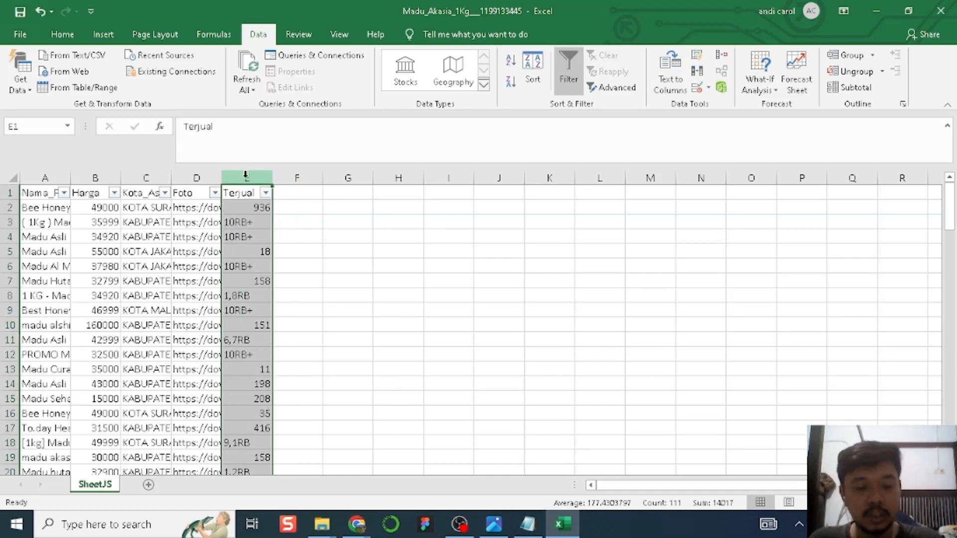
{"action": "key", "text": "ctrl+f"}
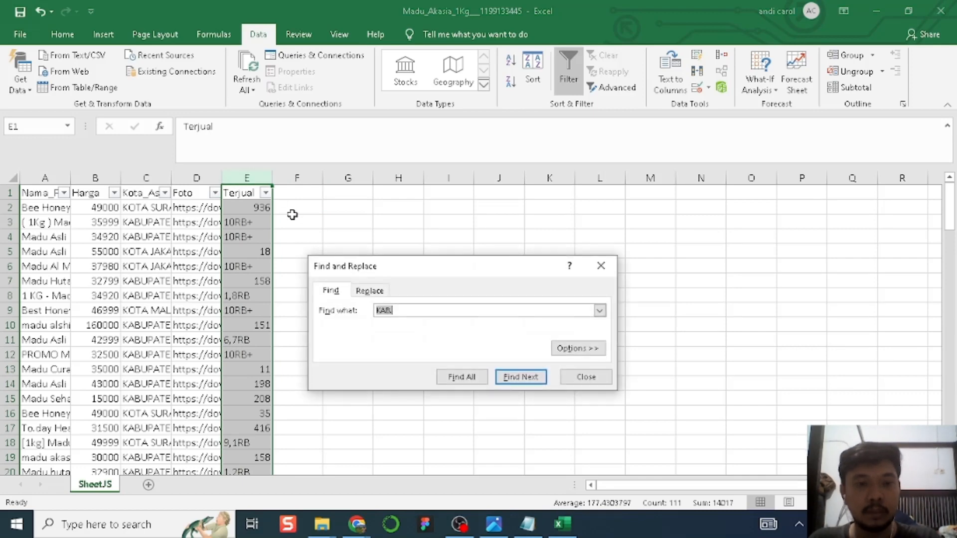
{"action": "left_click", "coordinate": [369, 290]}
{"action": "left_click_drag", "start_coordinate": [397, 310], "coordinate": [374, 314]}
{"action": "type", "text": "r"}
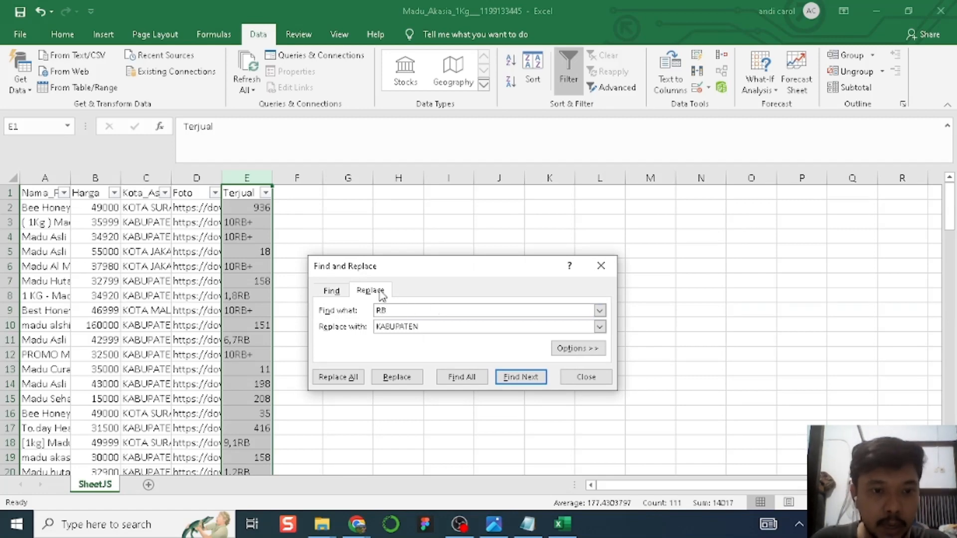
{"action": "left_click_drag", "start_coordinate": [429, 326], "coordinate": [376, 333]}
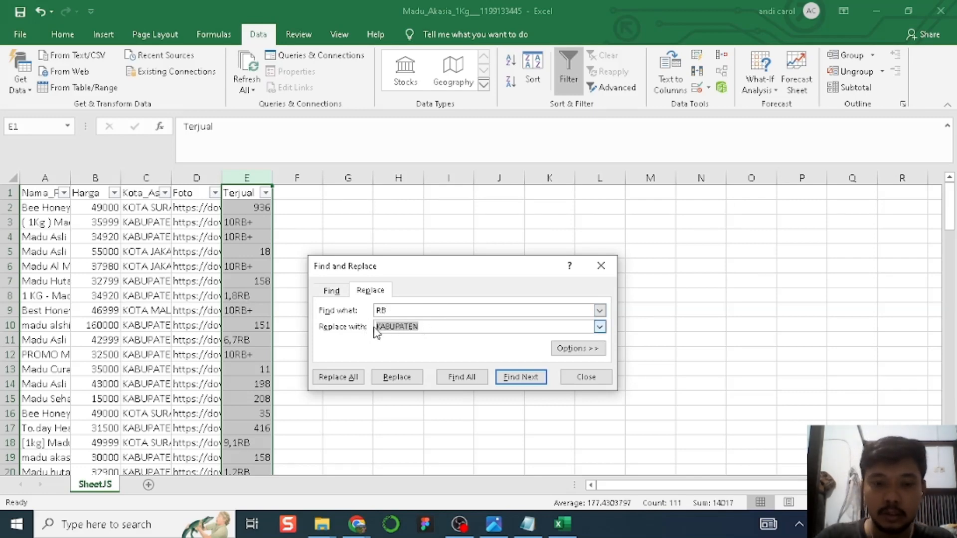
{"action": "type", "text": "000"}
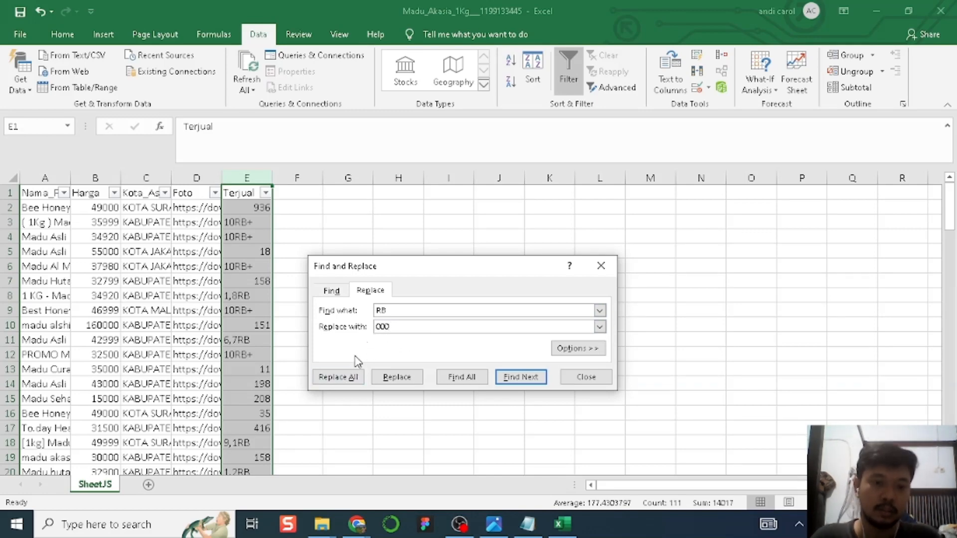
{"action": "left_click", "coordinate": [339, 378]}
{"action": "left_click", "coordinate": [482, 302]}
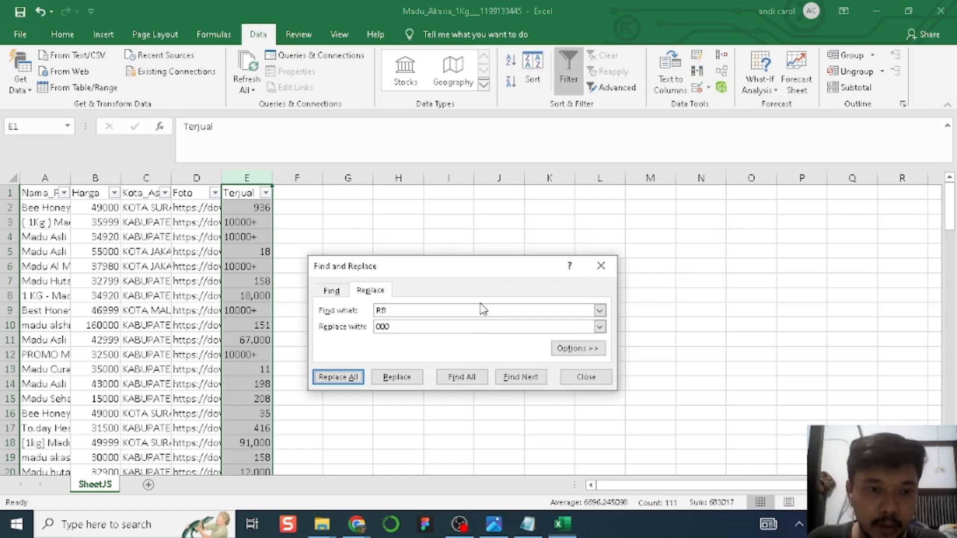
{"action": "left_click", "coordinate": [601, 268]}
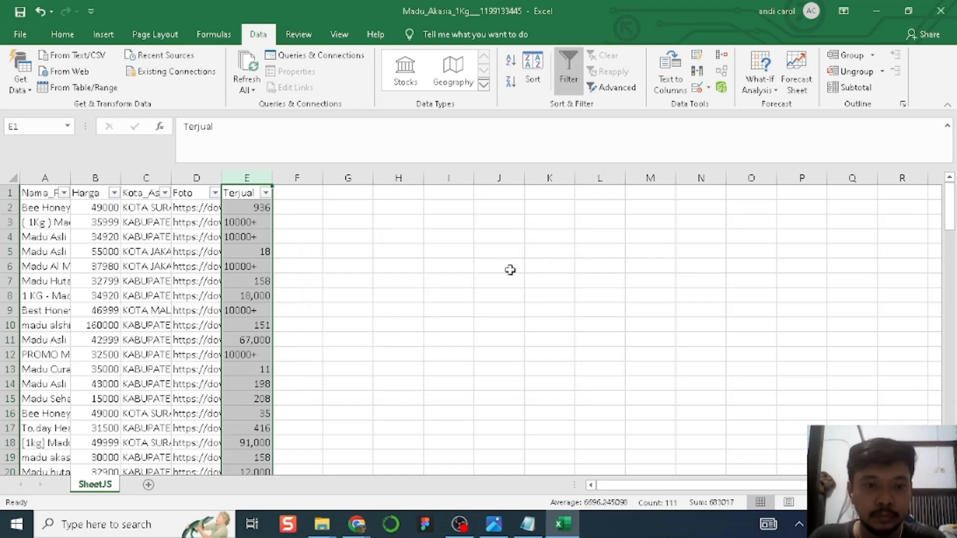
Remove every "+" from the Terjual column by replacing it with nothing
{"action": "left_click", "coordinate": [295, 221]}
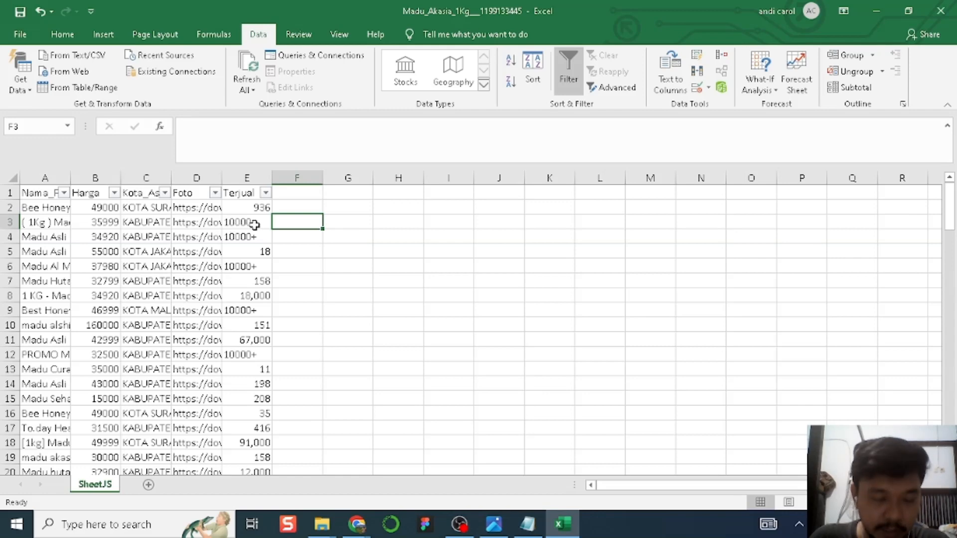
{"action": "left_click", "coordinate": [254, 225]}
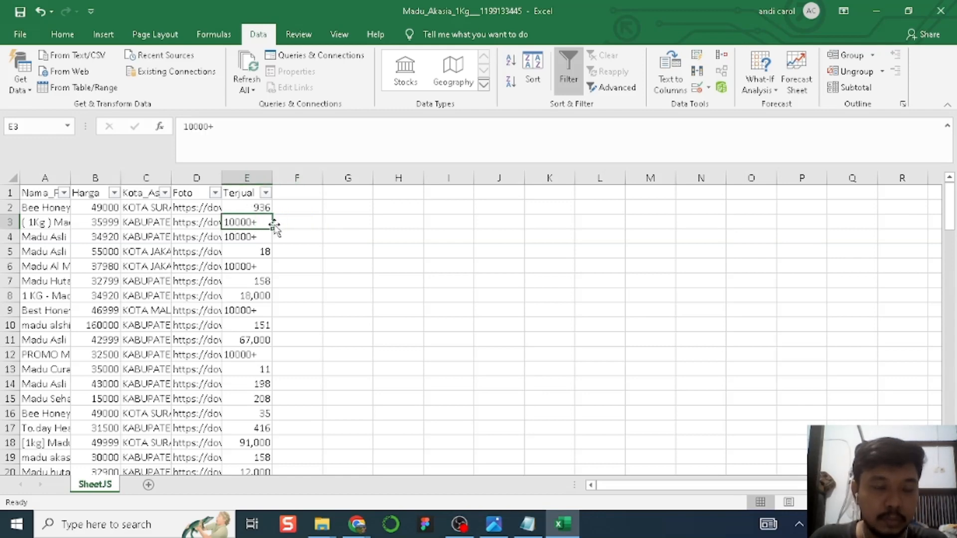
{"action": "left_click", "coordinate": [252, 209]}
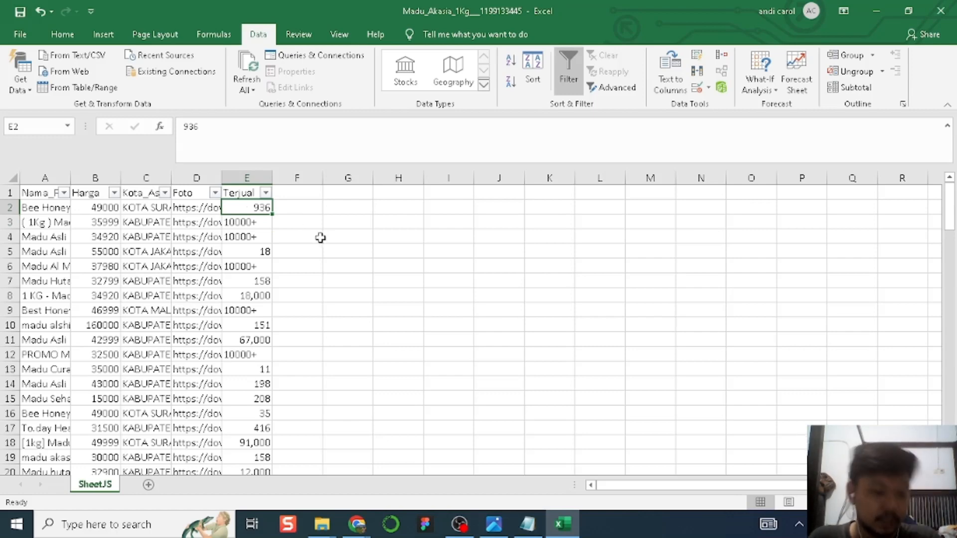
{"action": "left_click", "coordinate": [247, 223]}
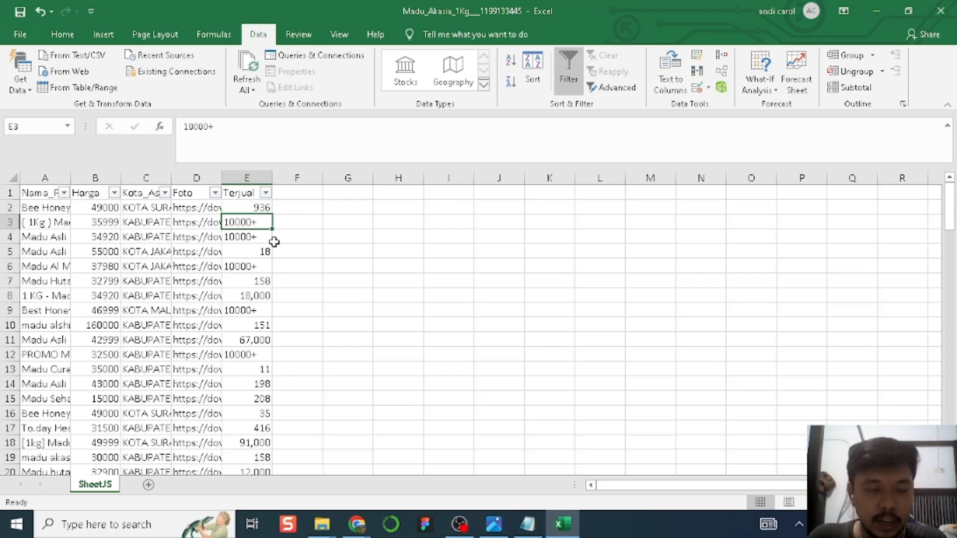
{"action": "left_click", "coordinate": [250, 178]}
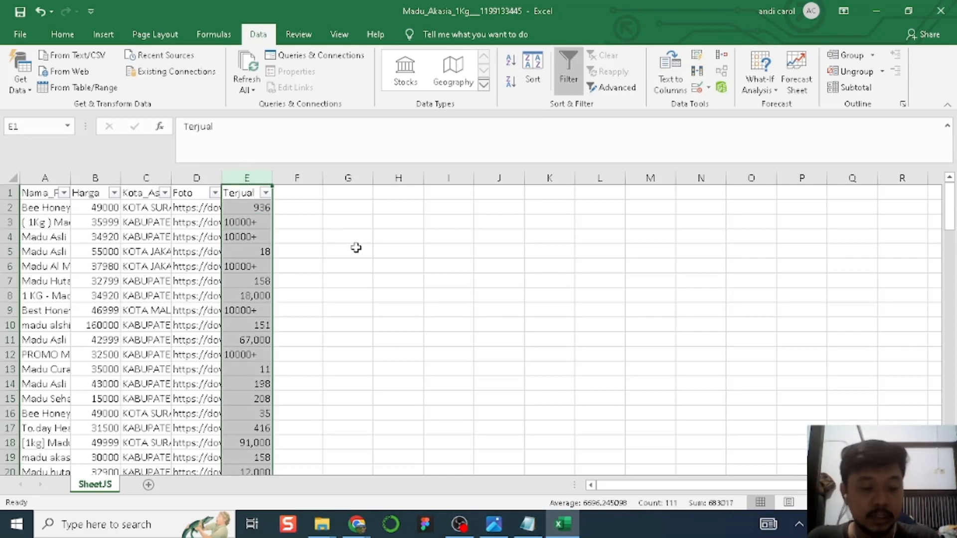
{"action": "key", "text": "ctrl+f"}
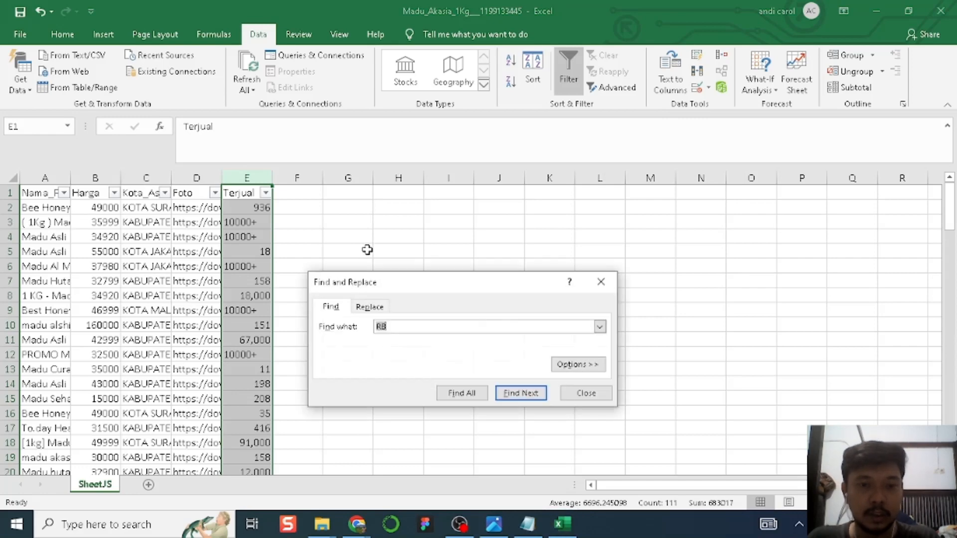
{"action": "left_click", "coordinate": [373, 305]}
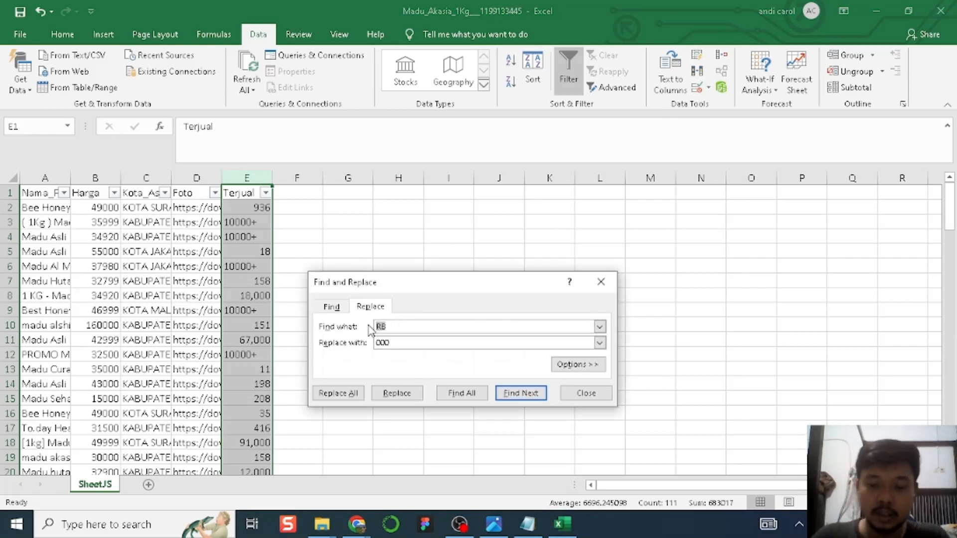
{"action": "key", "text": "Tab"}
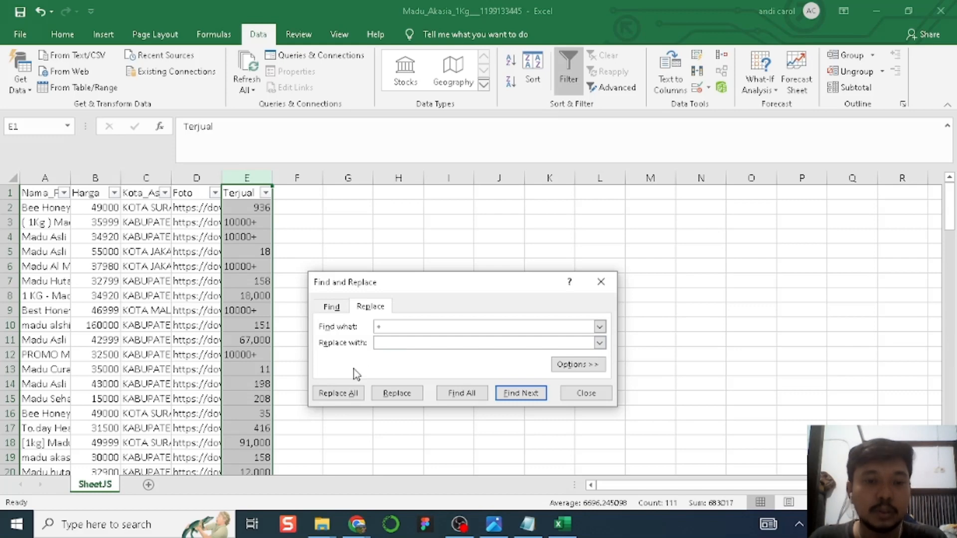
{"action": "left_click", "coordinate": [327, 397]}
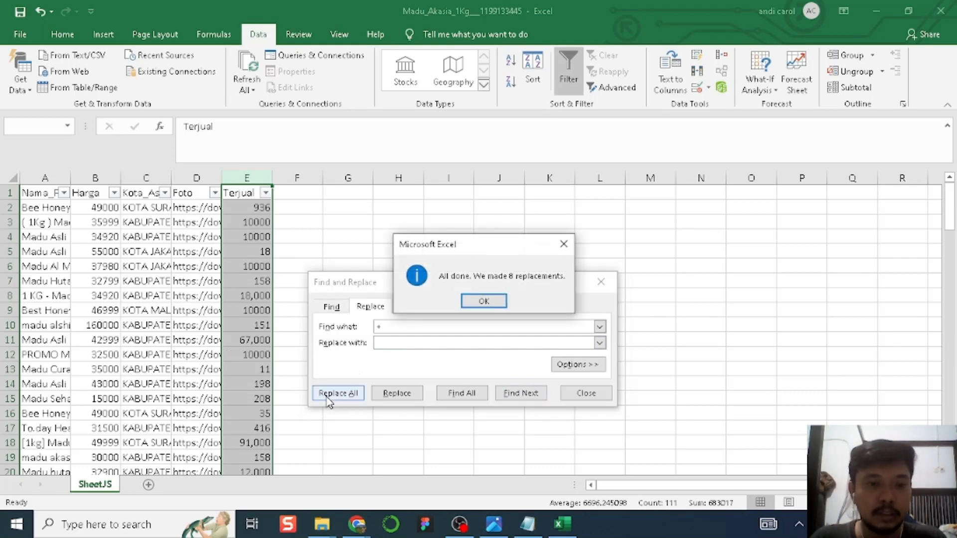
{"action": "left_click", "coordinate": [472, 302]}
{"action": "left_click", "coordinate": [601, 282]}
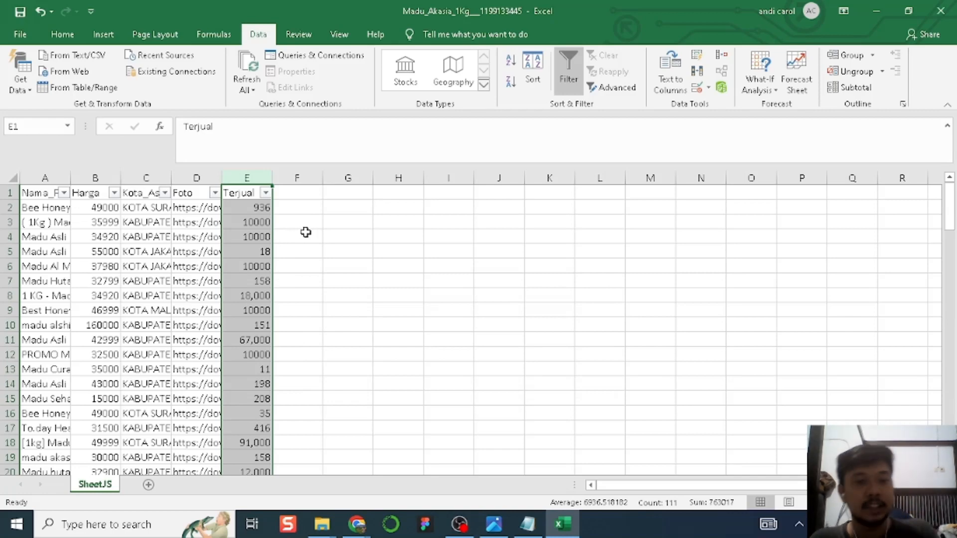
Try to remove the commas from the Terjual column by replacing "," with nothing
{"action": "left_click", "coordinate": [263, 299]}
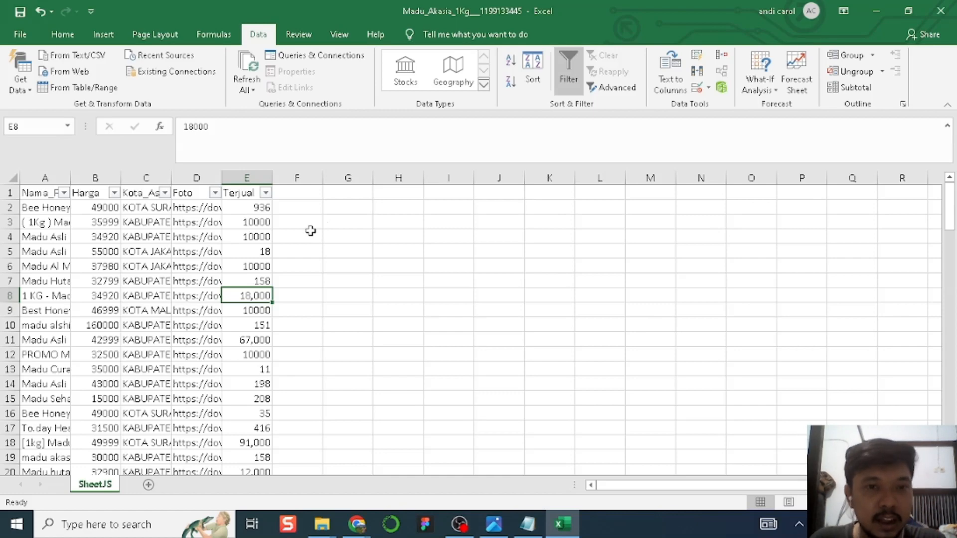
{"action": "left_click", "coordinate": [253, 210]}
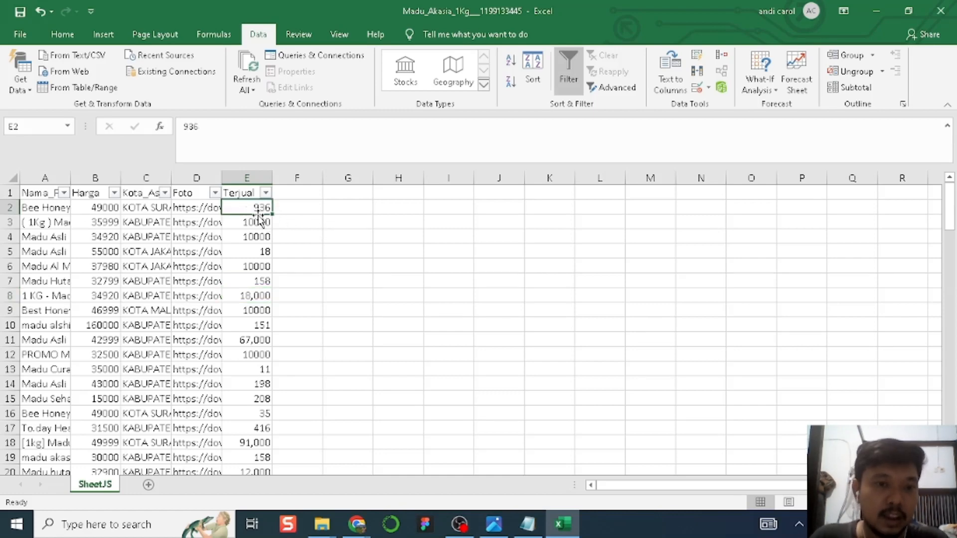
{"action": "left_click", "coordinate": [250, 178]}
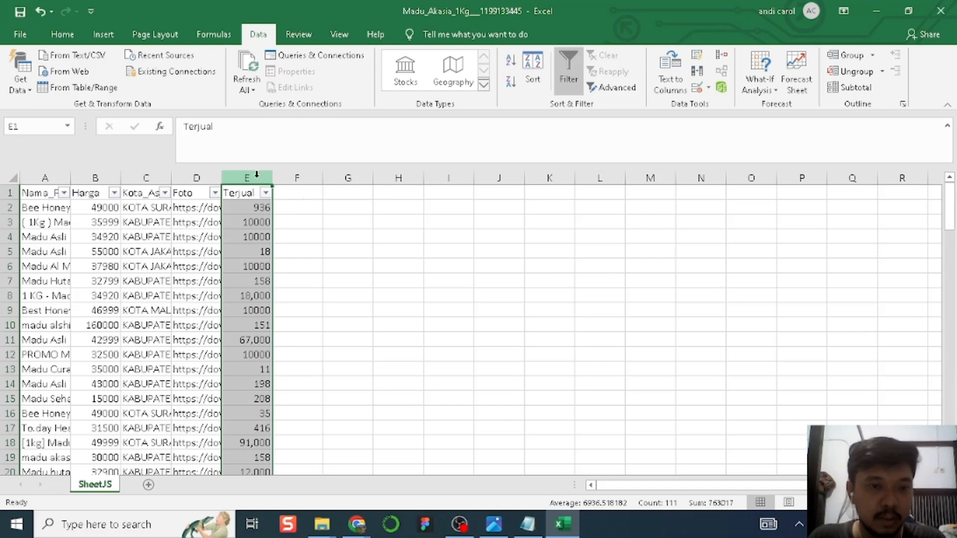
{"action": "key", "text": "ctrl+f"}
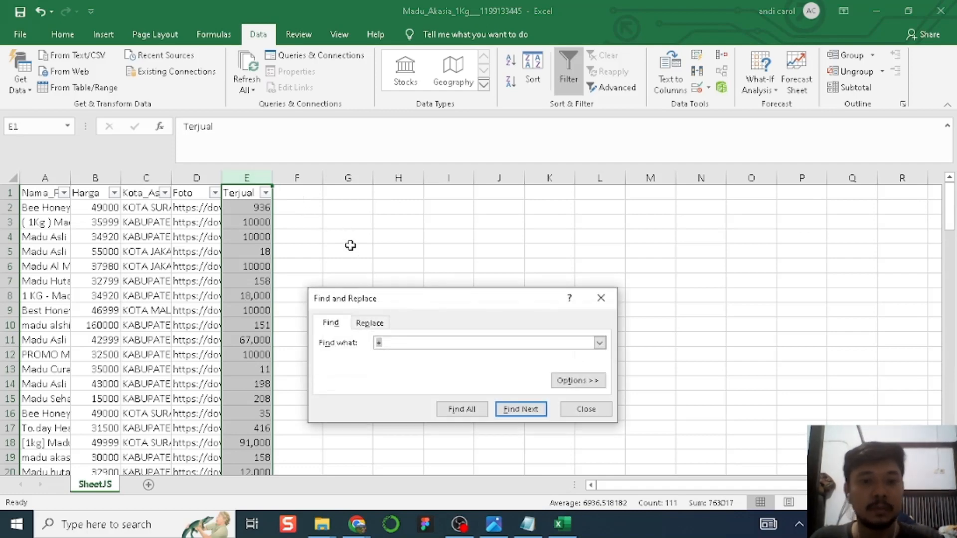
{"action": "left_click", "coordinate": [370, 323]}
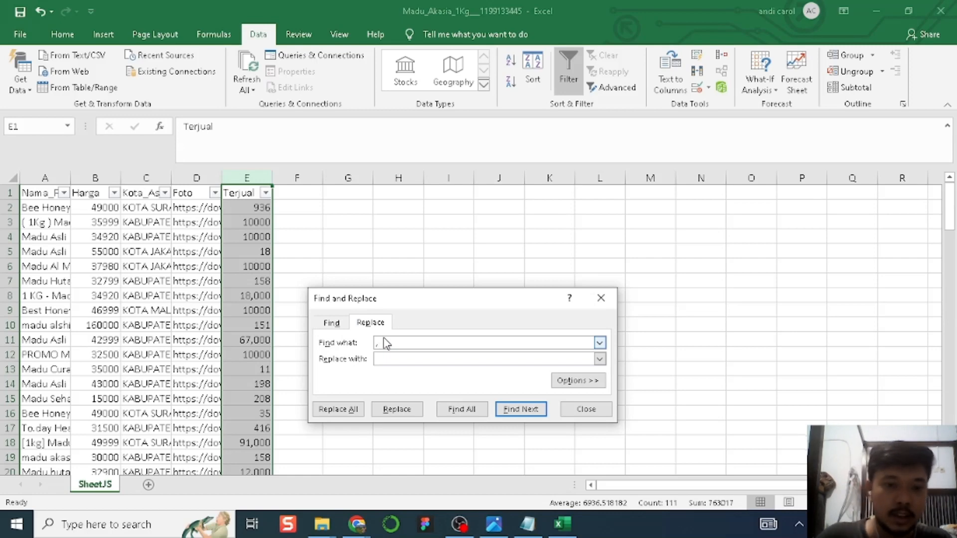
{"action": "left_click", "coordinate": [387, 360]}
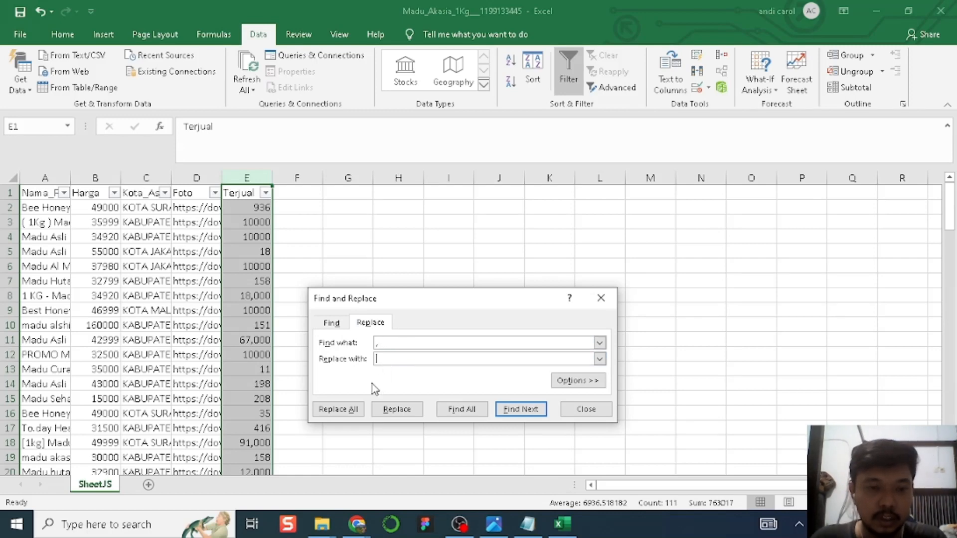
{"action": "left_click", "coordinate": [352, 407]}
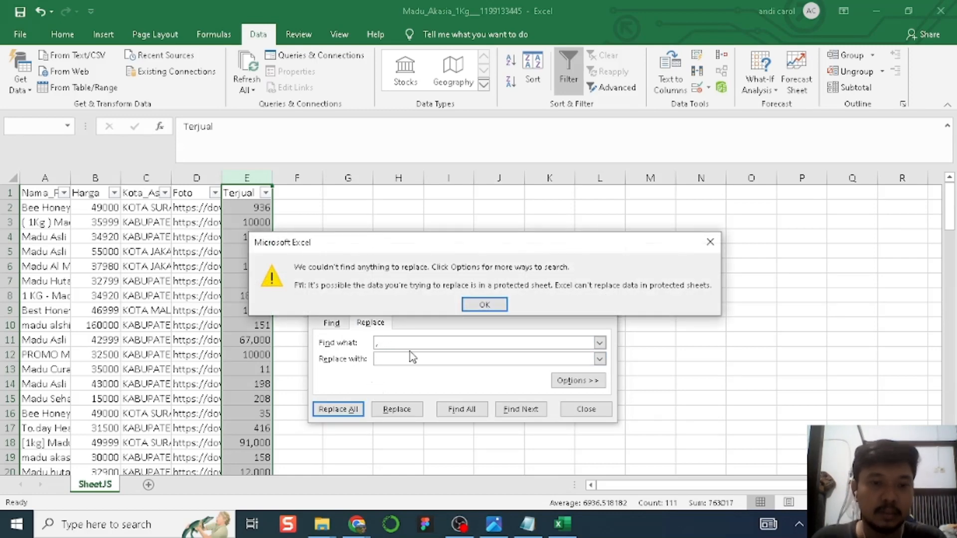
{"action": "left_click", "coordinate": [485, 306]}
{"action": "left_click_drag", "start_coordinate": [480, 299], "coordinate": [466, 218]}
{"action": "left_click", "coordinate": [372, 263]}
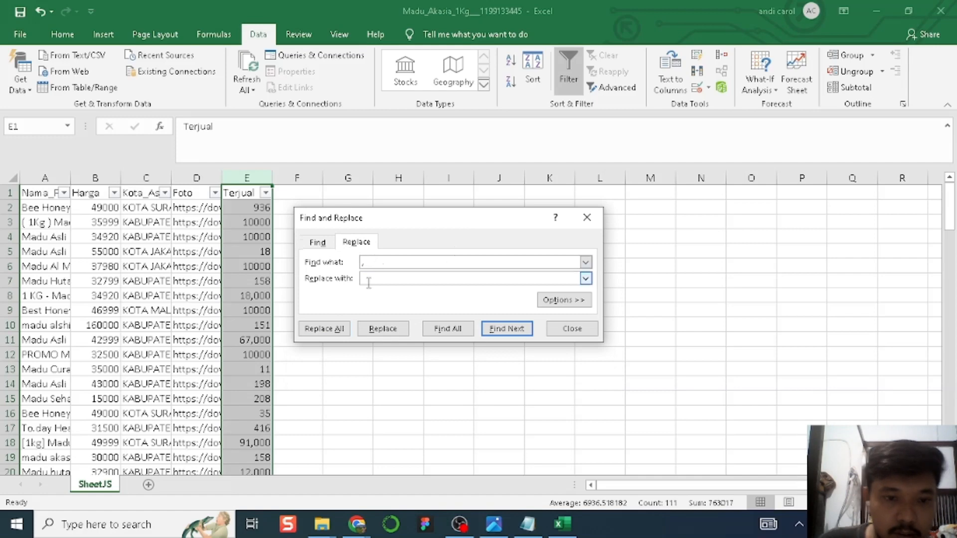
{"action": "left_click", "coordinate": [333, 330]}
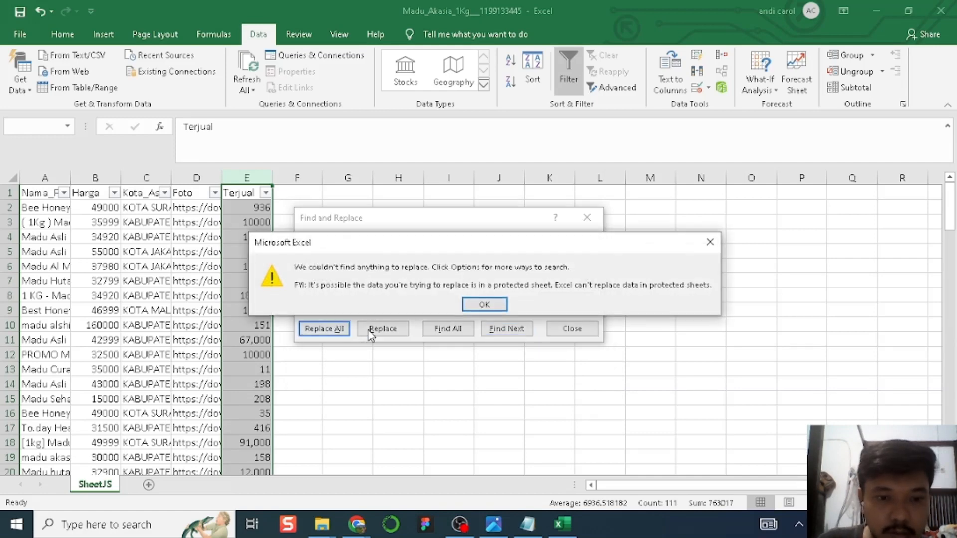
{"action": "left_click", "coordinate": [480, 306]}
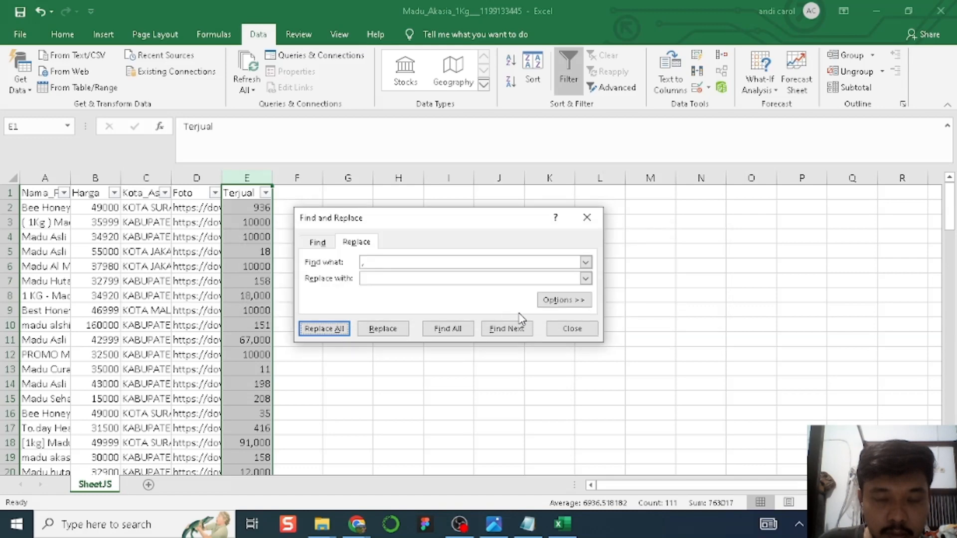
{"action": "left_click", "coordinate": [572, 330]}
Set the number format of the whole Terjual column to General
{"action": "left_click", "coordinate": [259, 296]}
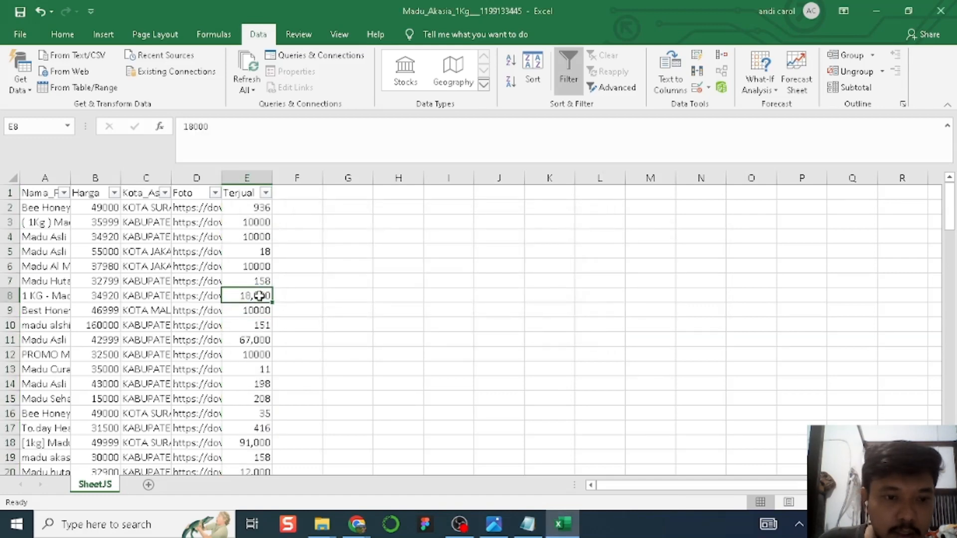
{"action": "left_click", "coordinate": [312, 296]}
{"action": "key", "text": "Left"}
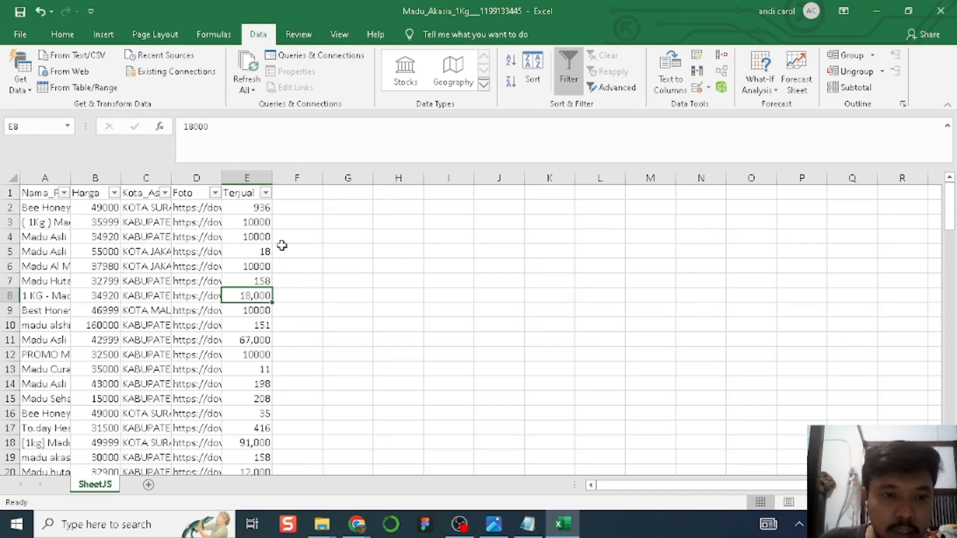
{"action": "left_click", "coordinate": [254, 178]}
{"action": "left_click", "coordinate": [62, 34]}
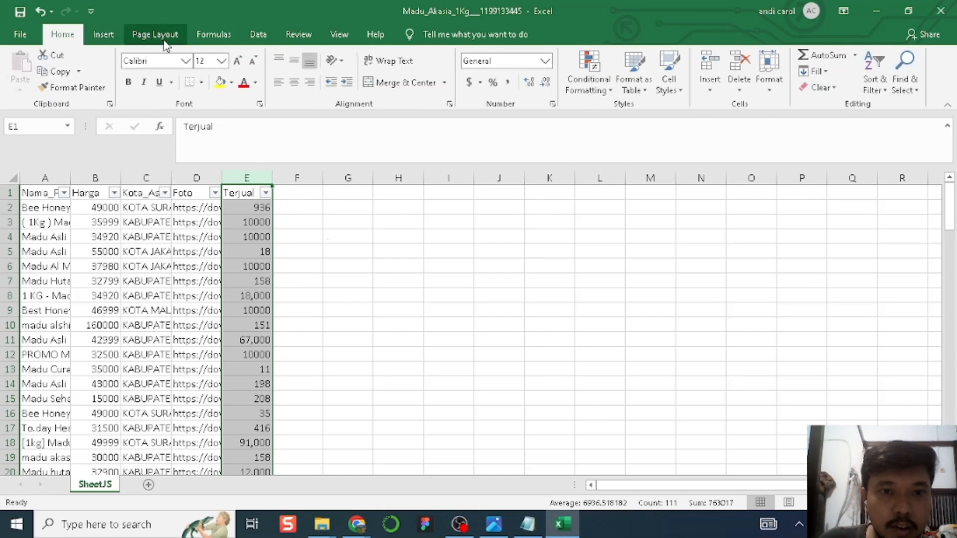
{"action": "left_click", "coordinate": [545, 60]}
{"action": "left_click", "coordinate": [518, 86]}
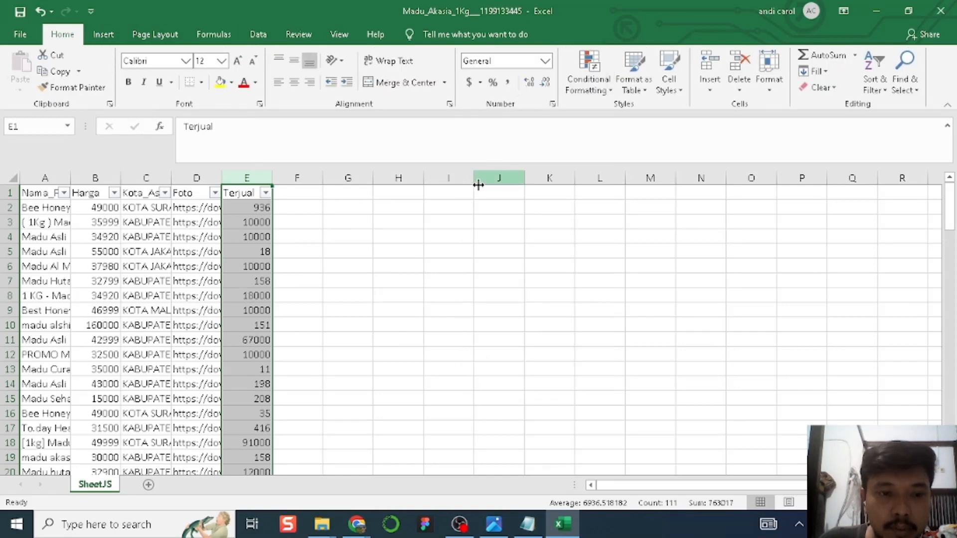
{"action": "left_click", "coordinate": [337, 268]}
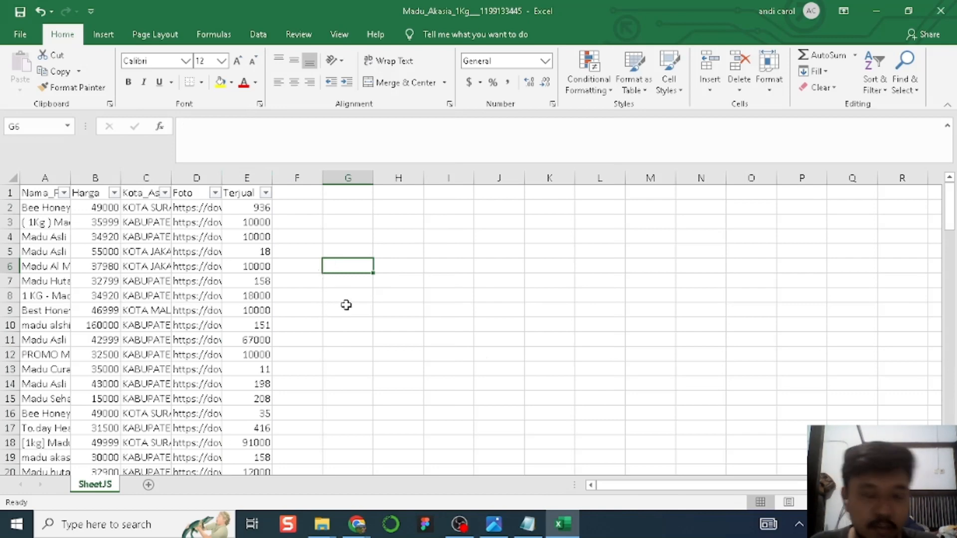
{"action": "left_click", "coordinate": [248, 178]}
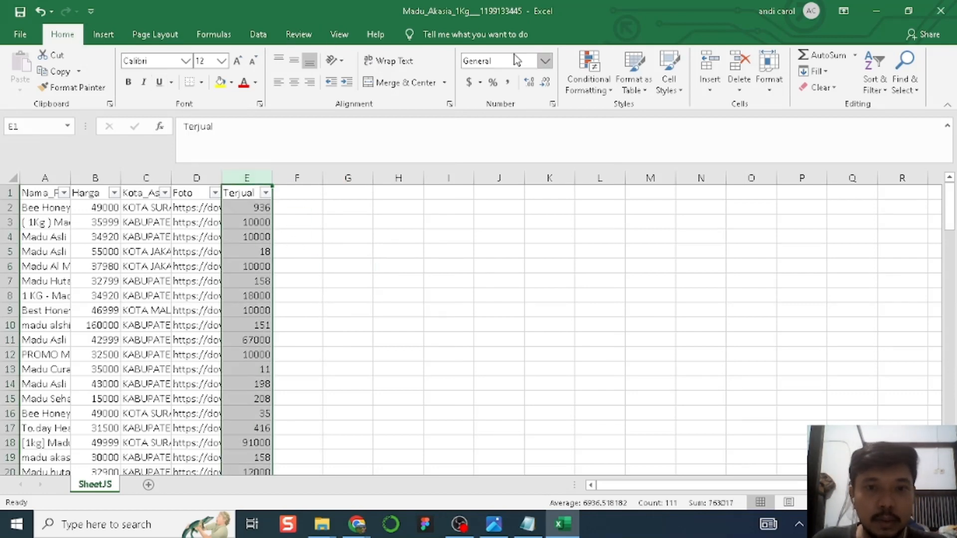
{"action": "left_click", "coordinate": [545, 61]}
{"action": "left_click", "coordinate": [546, 61]}
{"action": "left_click", "coordinate": [449, 235]}
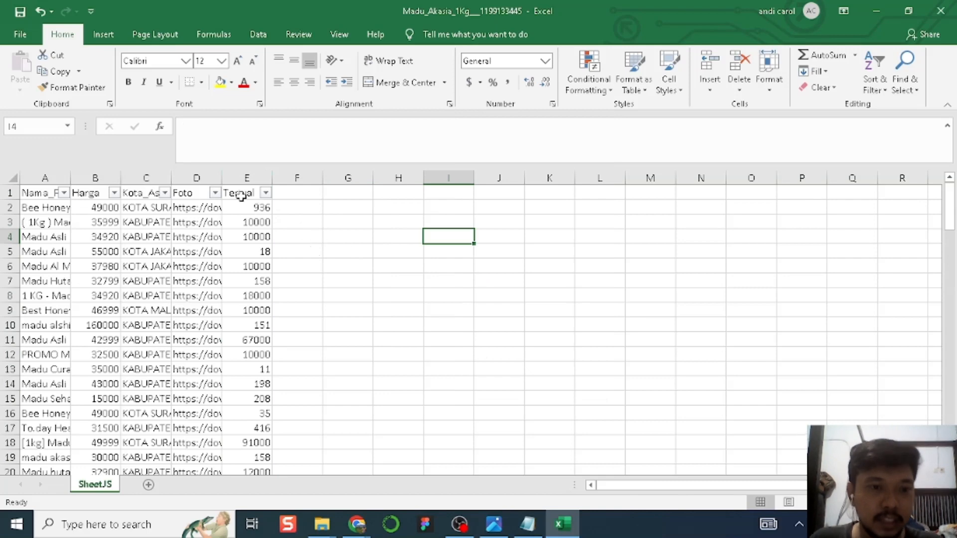
View the example table in gambar.png to compare its Foto column with the sheet's, and return to Excel
{"action": "left_click", "coordinate": [198, 195]}
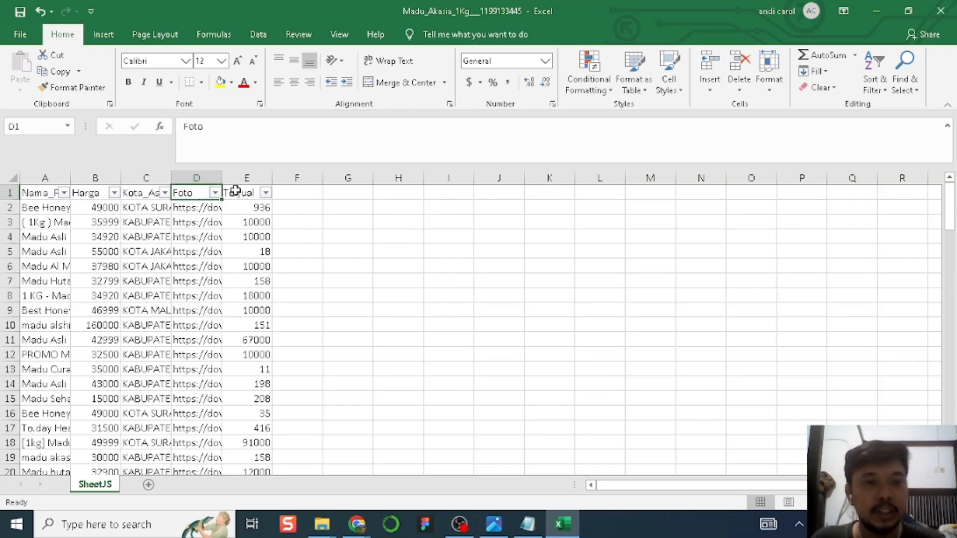
{"action": "left_click", "coordinate": [494, 524]}
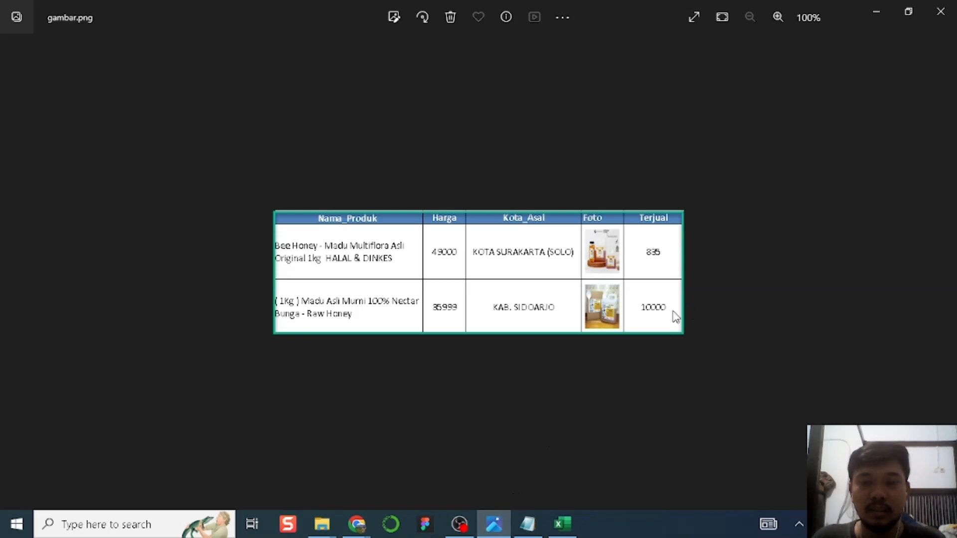
{"action": "left_click", "coordinate": [495, 523]}
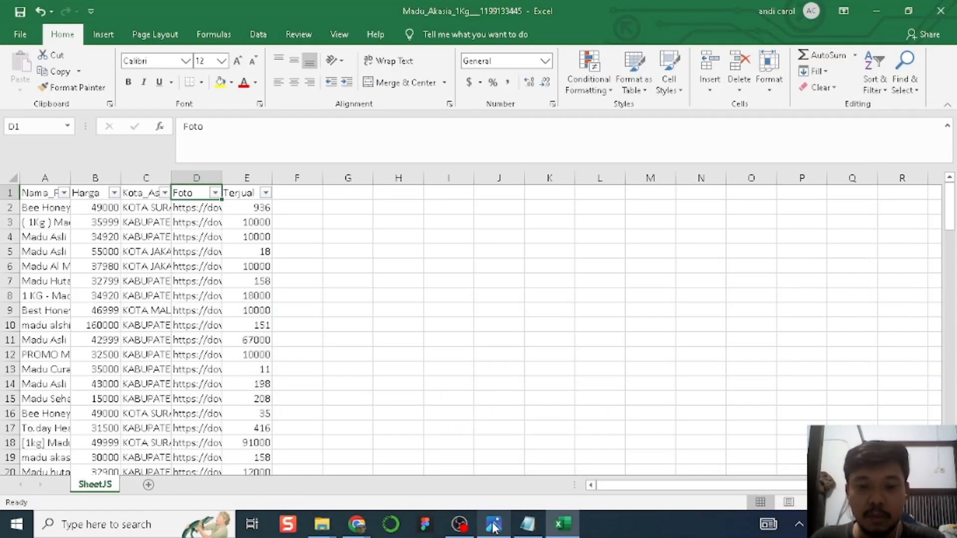
Open the first product's Foto link in Chrome to view its image, close that page and return to Excel
{"action": "left_click", "coordinate": [209, 206]}
{"action": "left_click_drag", "start_coordinate": [541, 126], "coordinate": [183, 126]}
{"action": "left_click", "coordinate": [316, 225]}
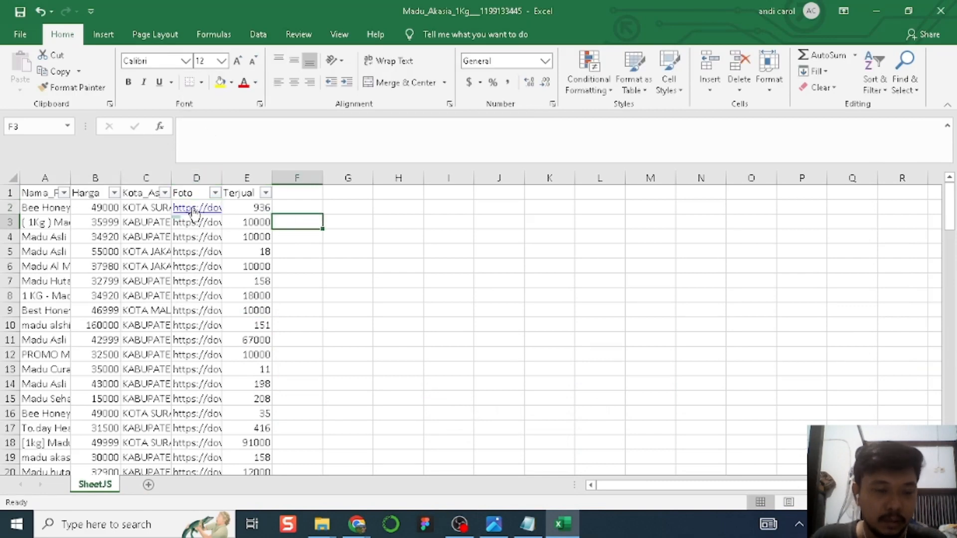
{"action": "left_click", "coordinate": [199, 208]}
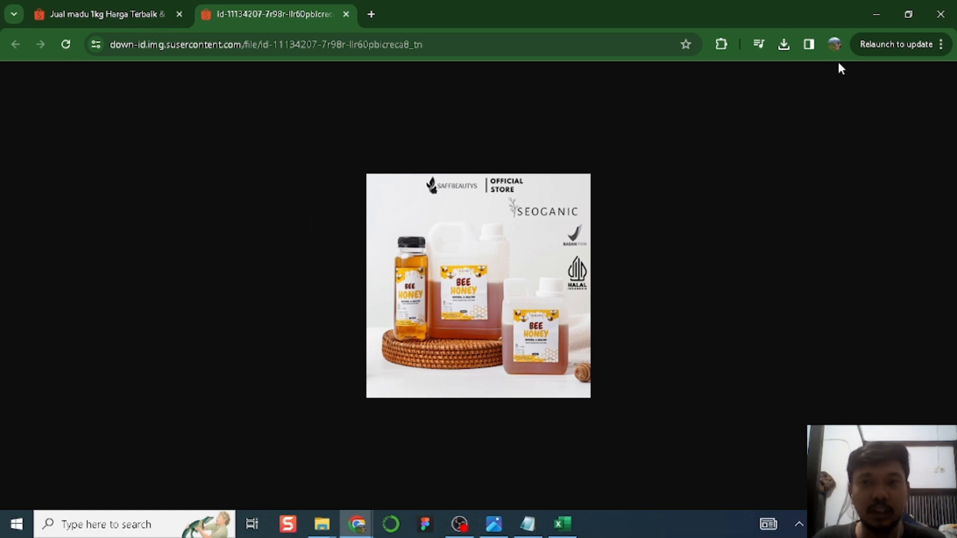
{"action": "right_click", "coordinate": [533, 250]}
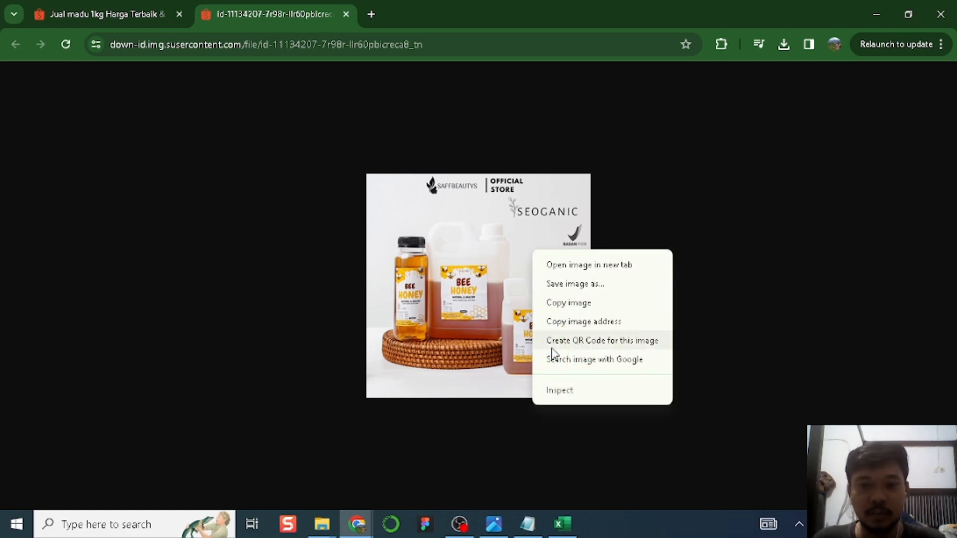
{"action": "left_click", "coordinate": [346, 14]}
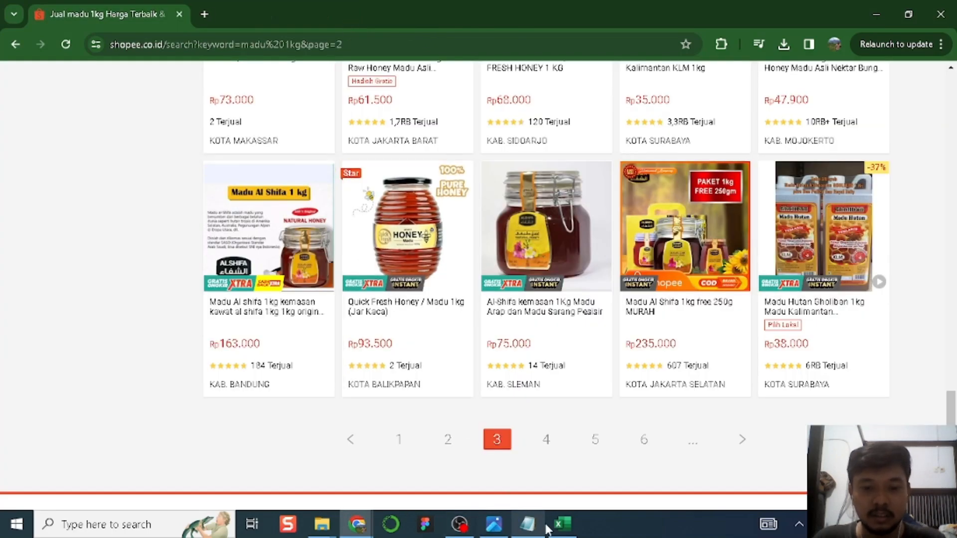
{"action": "left_click", "coordinate": [561, 525]}
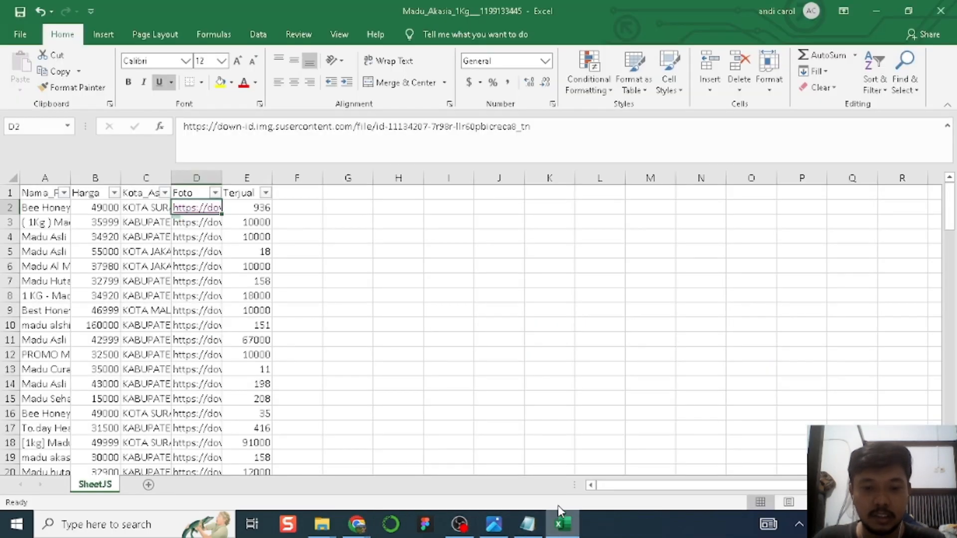
Autofit the Nama_Produk column to its longest product name
{"action": "left_click", "coordinate": [317, 216]}
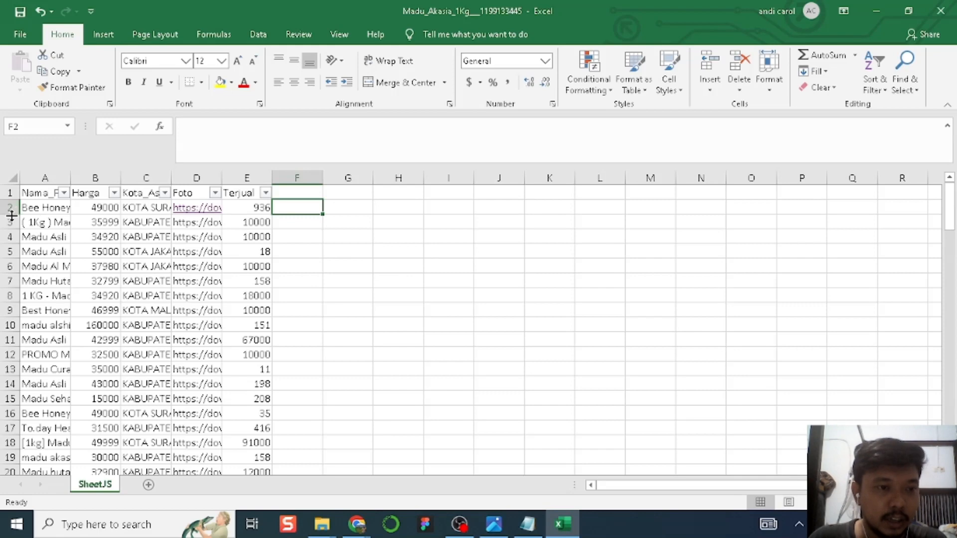
{"action": "double_click", "coordinate": [70, 180]}
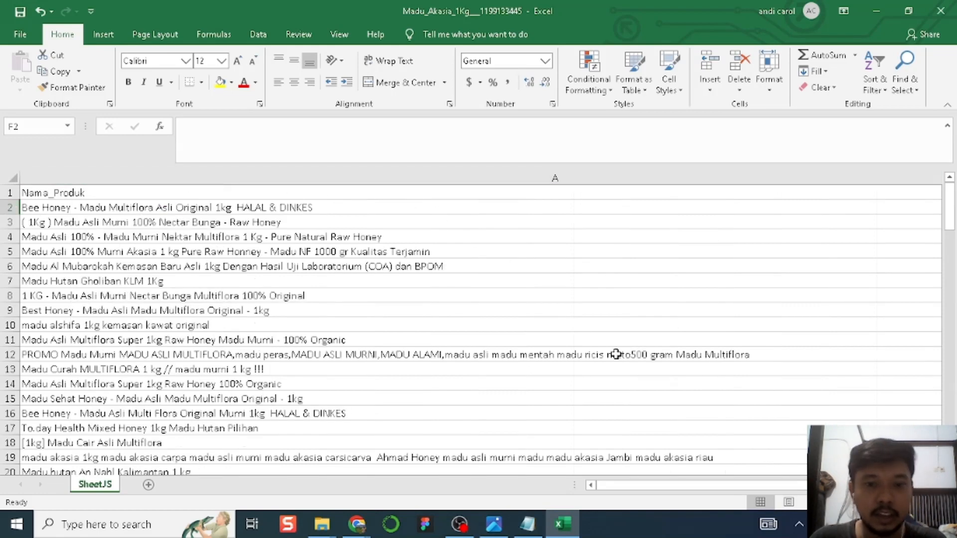
{"action": "left_click_drag", "start_coordinate": [679, 491], "coordinate": [629, 491]}
{"action": "key", "text": "ctrl+z"}
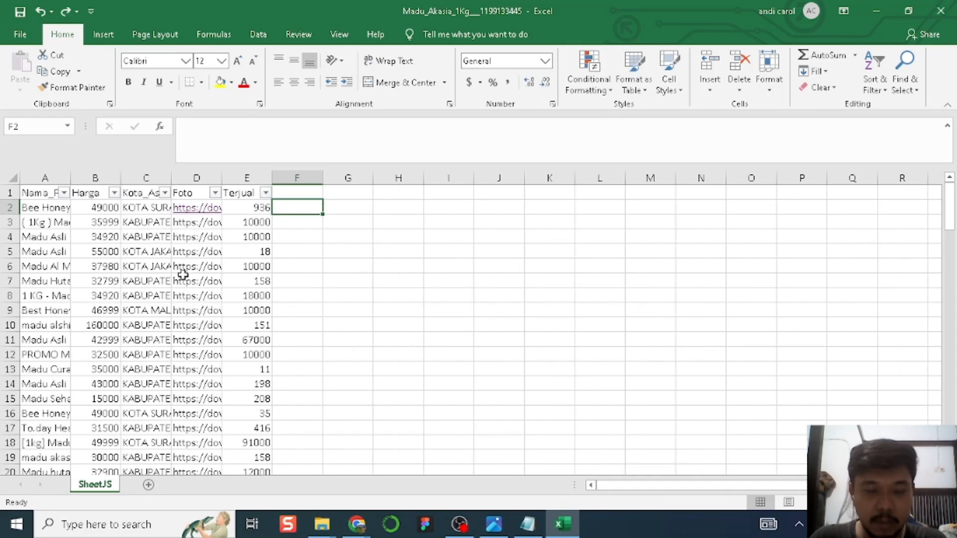
{"action": "double_click", "coordinate": [71, 178]}
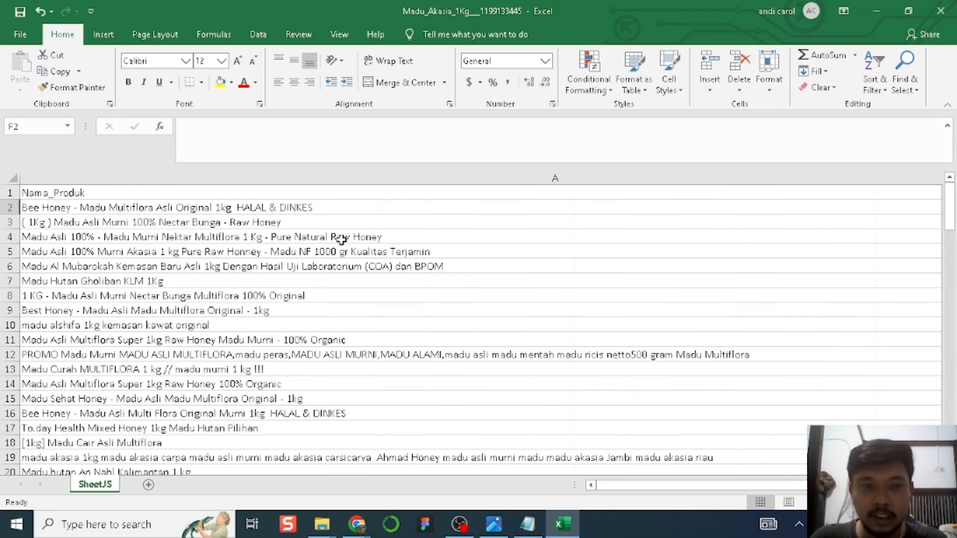
Wrap the text of the whole Nama_Produk column and center it both vertically and horizontally
{"action": "left_click", "coordinate": [33, 177]}
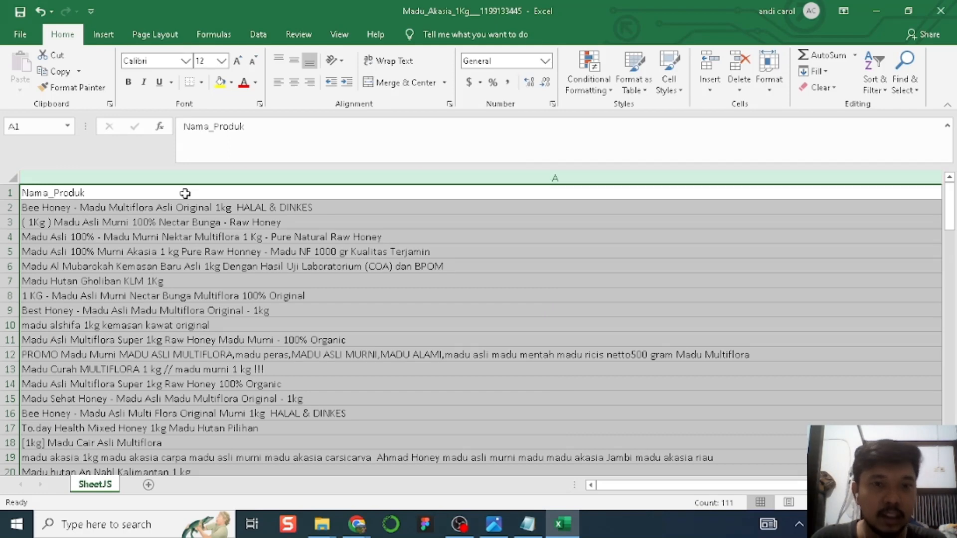
{"action": "left_click", "coordinate": [384, 68]}
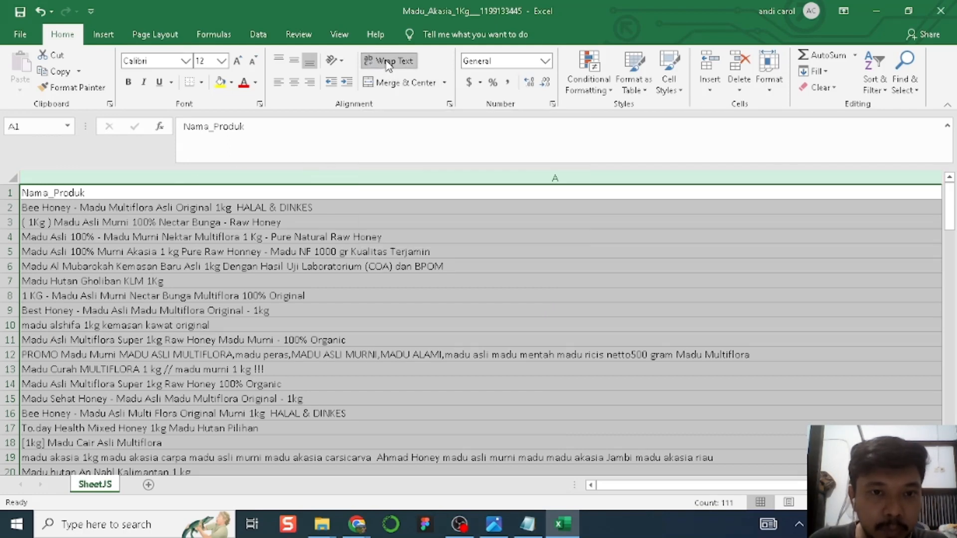
{"action": "left_click", "coordinate": [295, 63]}
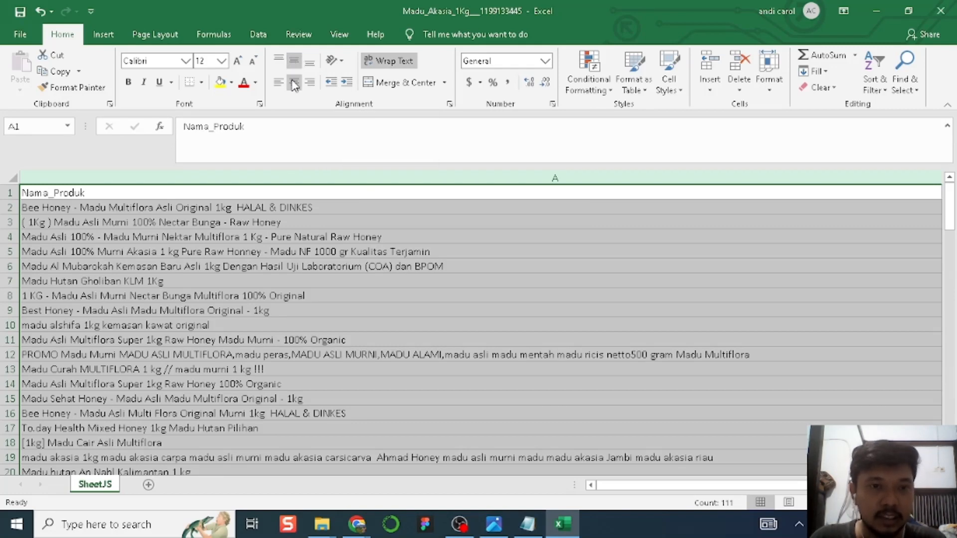
{"action": "left_click", "coordinate": [295, 84]}
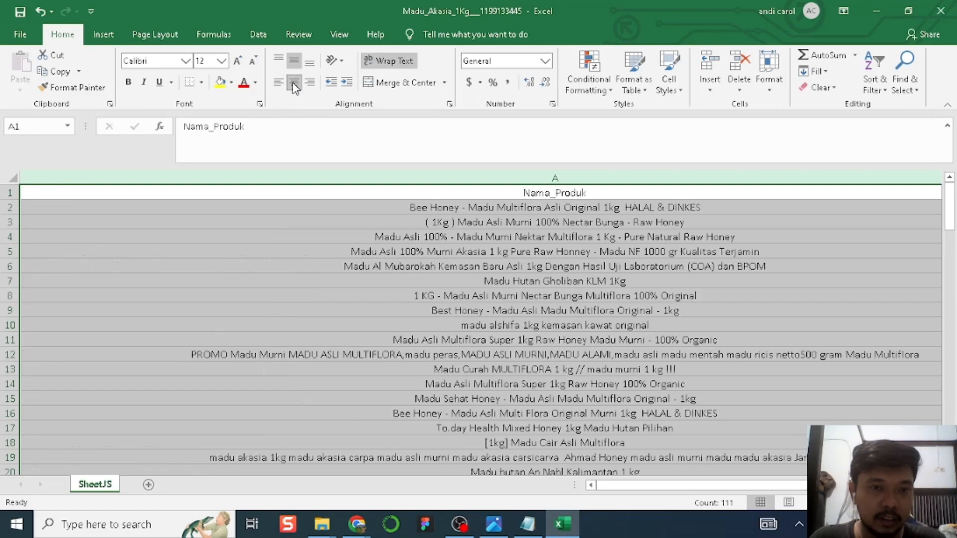
Narrow the Nama_Produk column so long product names wrap and the Harga through Terjual columns fit beside it
{"action": "left_click_drag", "start_coordinate": [609, 493], "coordinate": [644, 455]}
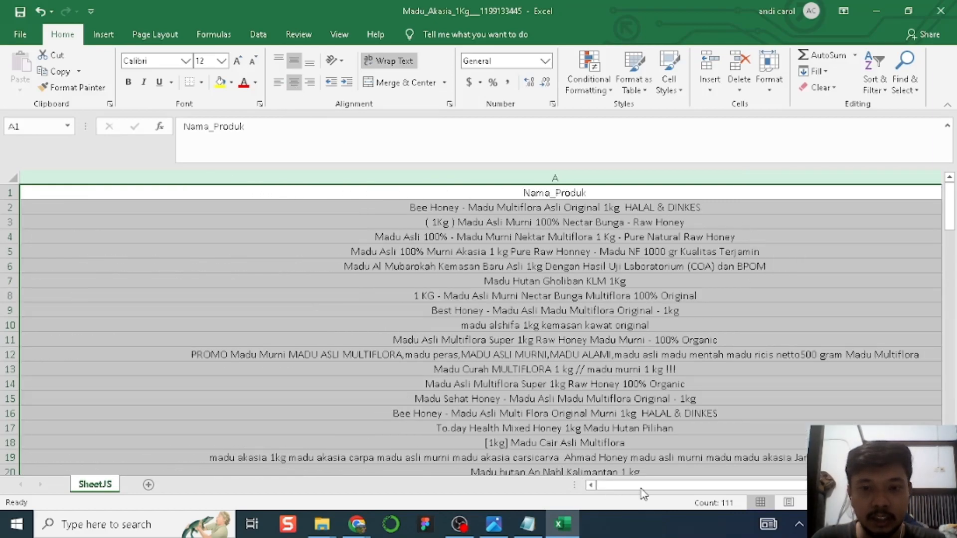
{"action": "left_click_drag", "start_coordinate": [637, 495], "coordinate": [735, 487]}
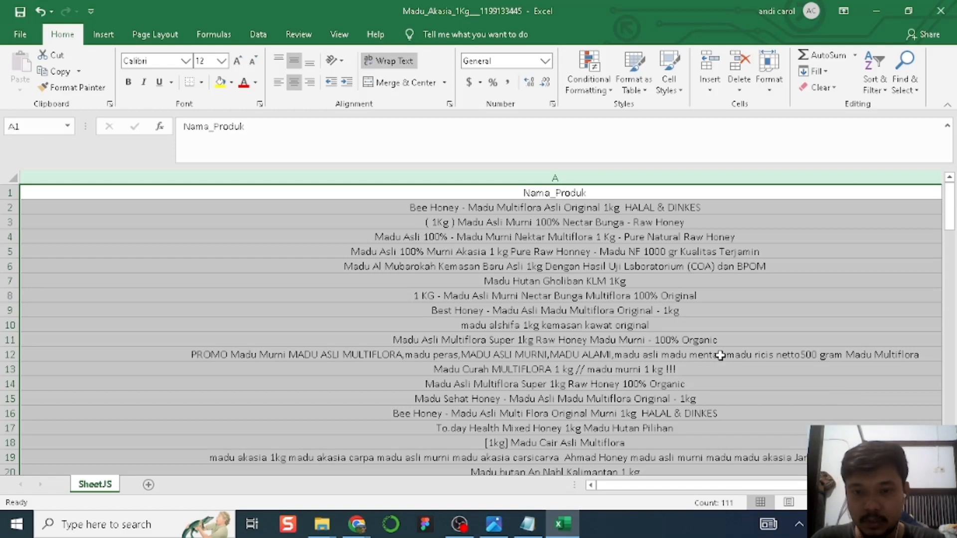
{"action": "scroll", "coordinate": [721, 355], "scroll_direction": "down", "scroll_amount": 1}
{"action": "key", "text": "ctrl+shift+l"}
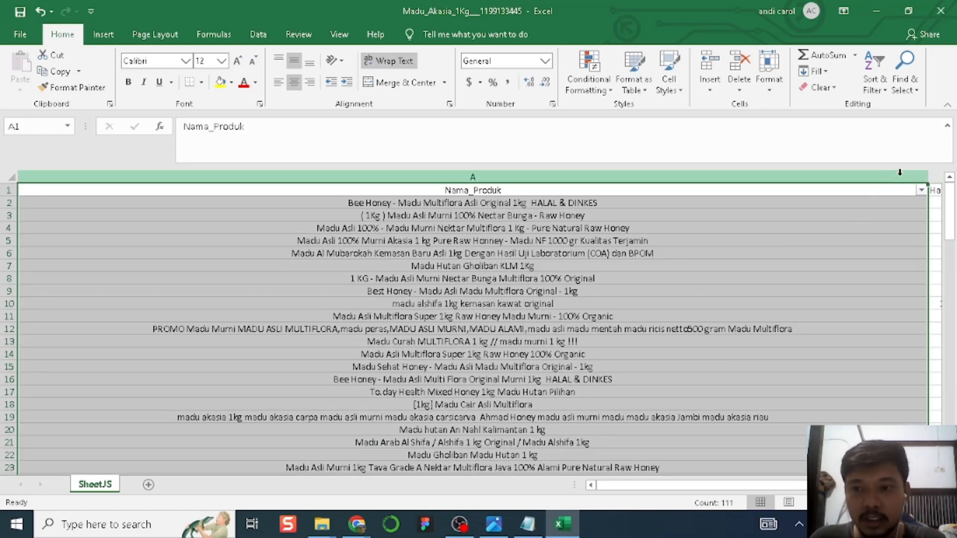
{"action": "left_click_drag", "start_coordinate": [927, 177], "coordinate": [843, 184]}
{"action": "left_click_drag", "start_coordinate": [765, 183], "coordinate": [676, 174]}
{"action": "left_click_drag", "start_coordinate": [574, 175], "coordinate": [482, 174]}
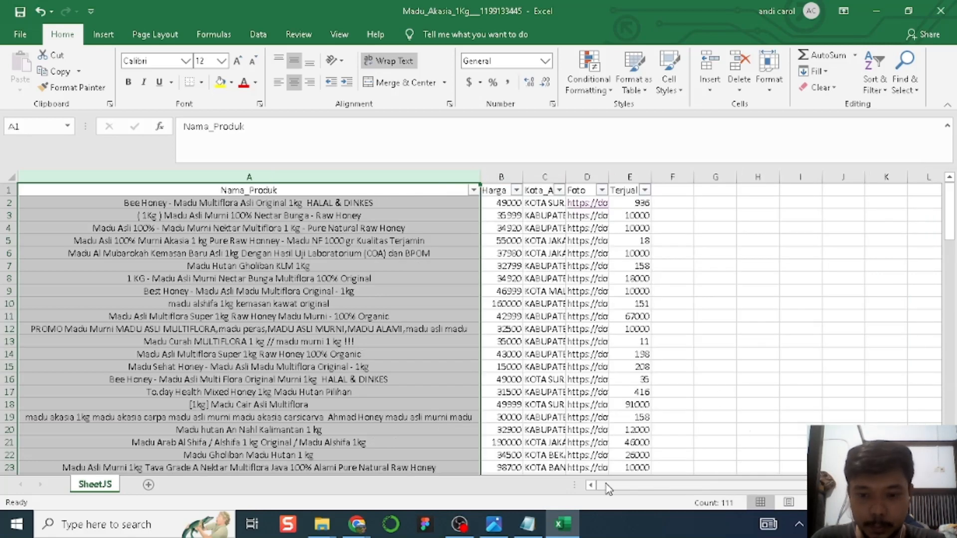
{"action": "left_click_drag", "start_coordinate": [481, 177], "coordinate": [401, 177]}
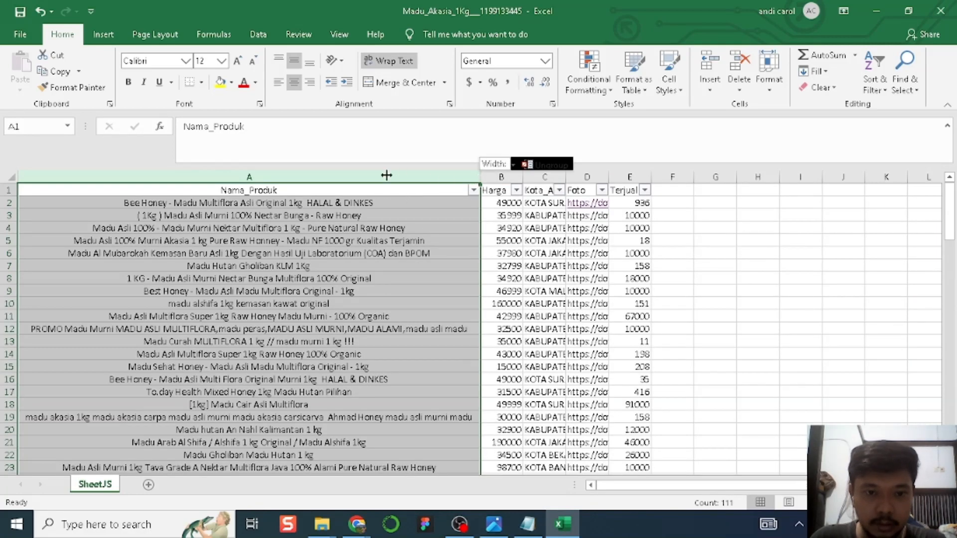
{"action": "left_click_drag", "start_coordinate": [210, 175], "coordinate": [165, 179]}
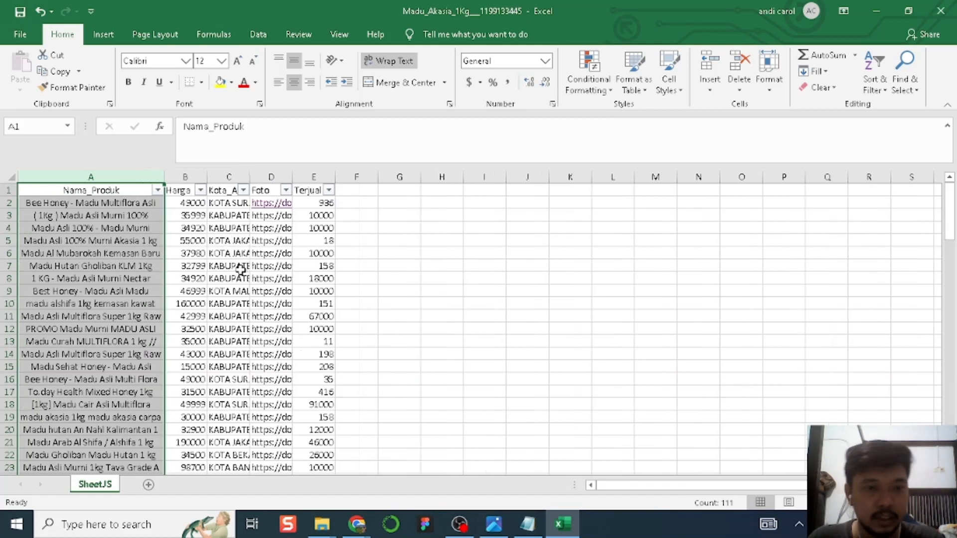
{"action": "left_click_drag", "start_coordinate": [165, 177], "coordinate": [173, 177]}
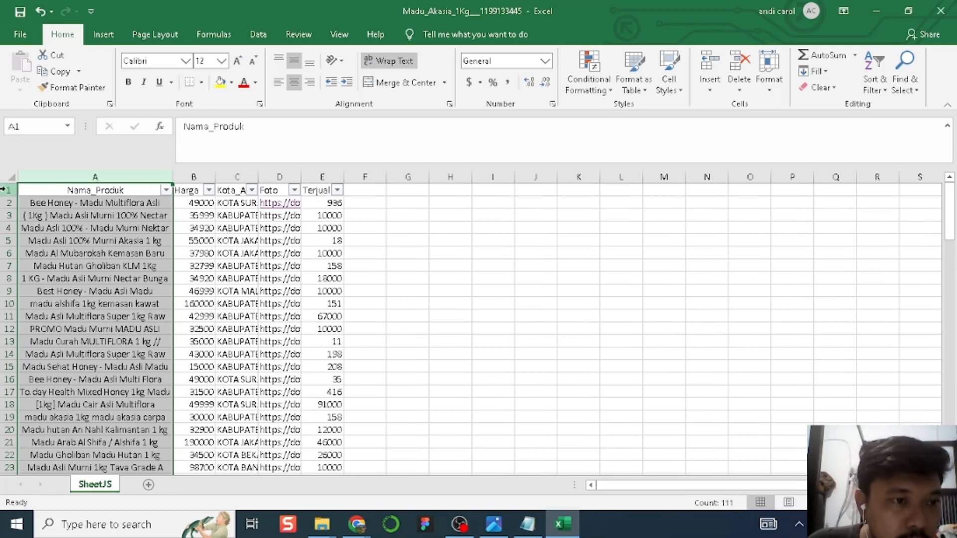
Try a row height of 80 on every row of the sheet, including the header, and undo it
{"action": "left_click", "coordinate": [14, 178]}
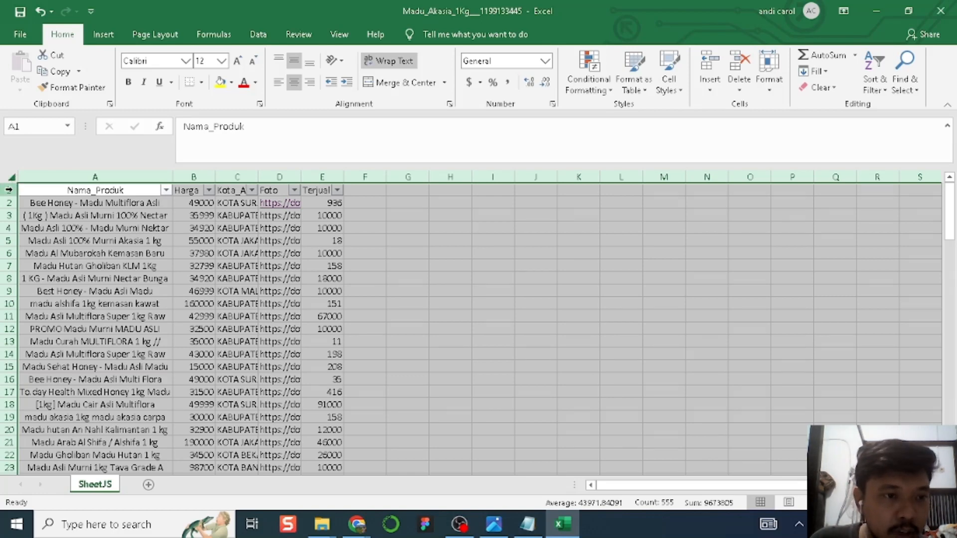
{"action": "right_click", "coordinate": [9, 189]}
{"action": "left_click", "coordinate": [45, 358]}
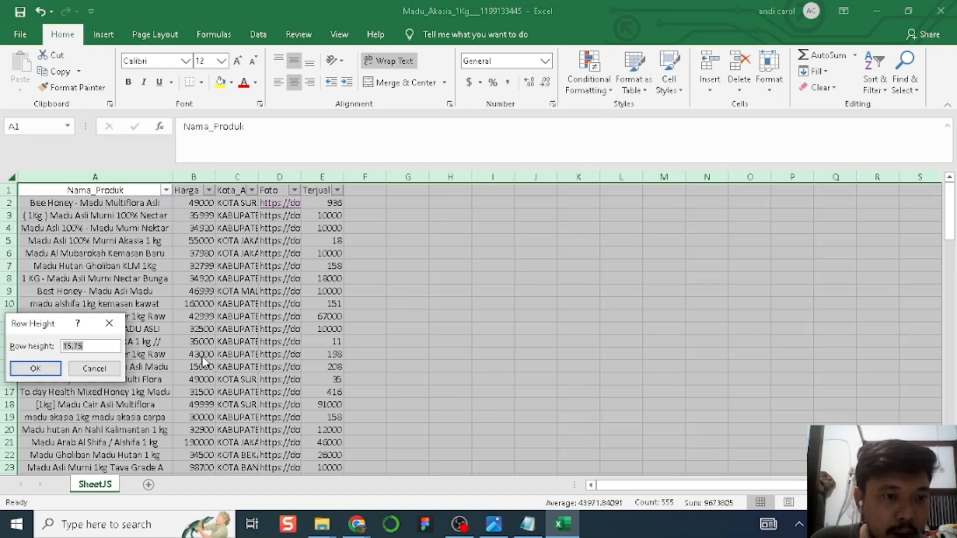
{"action": "type", "text": "80"}
{"action": "key", "text": "Return"}
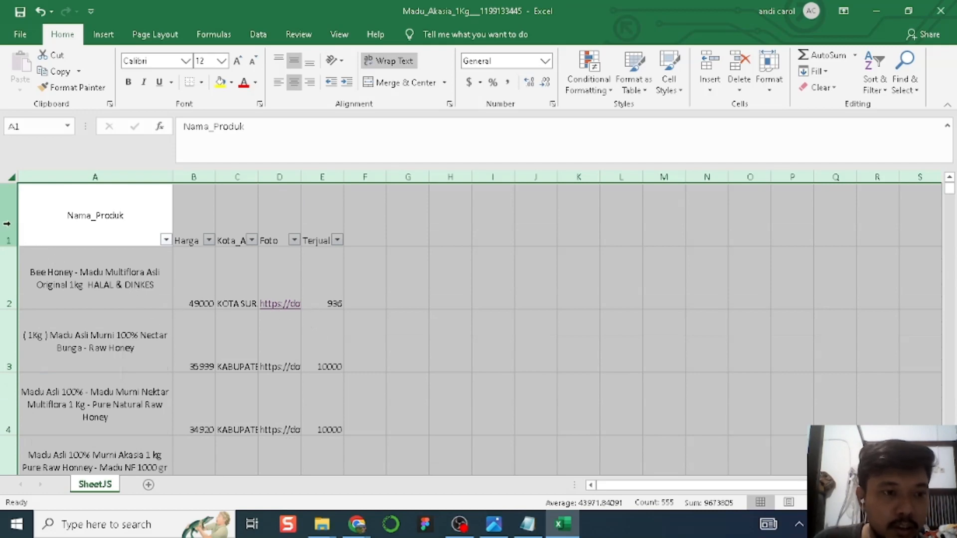
{"action": "key", "text": "ctrl+z"}
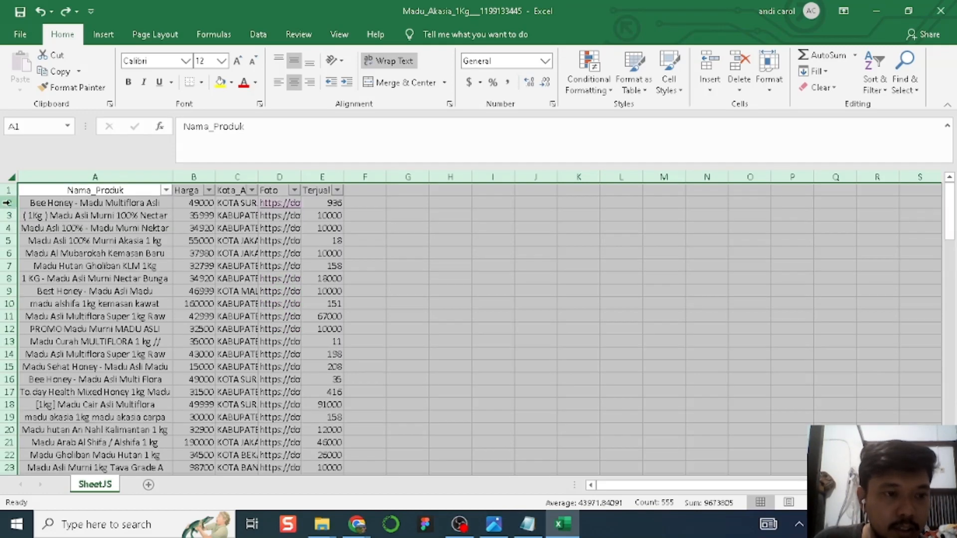
Set a row height of 80 on all rows except the header row
{"action": "left_click", "coordinate": [7, 202]}
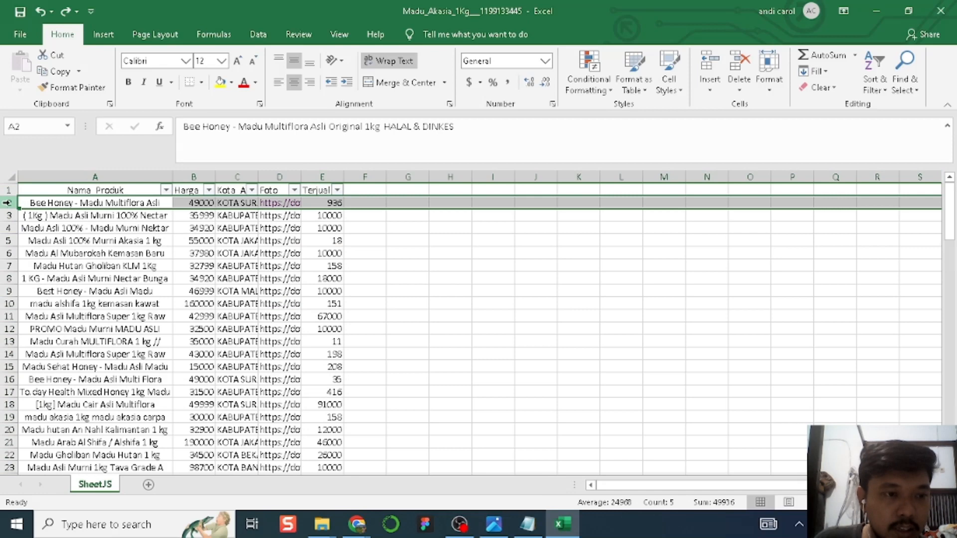
{"action": "left_click", "coordinate": [12, 177]}
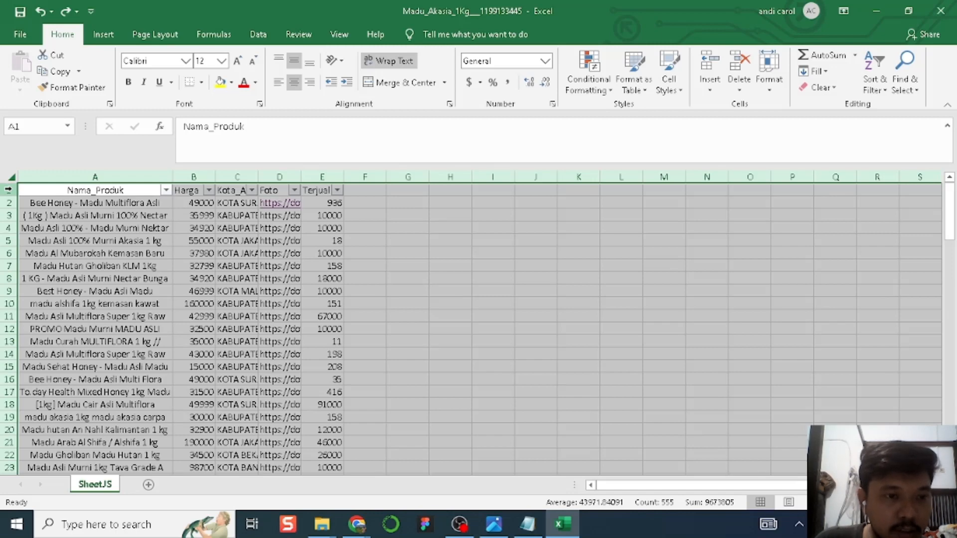
{"action": "left_click", "coordinate": [7, 190], "text": "ctrl"}
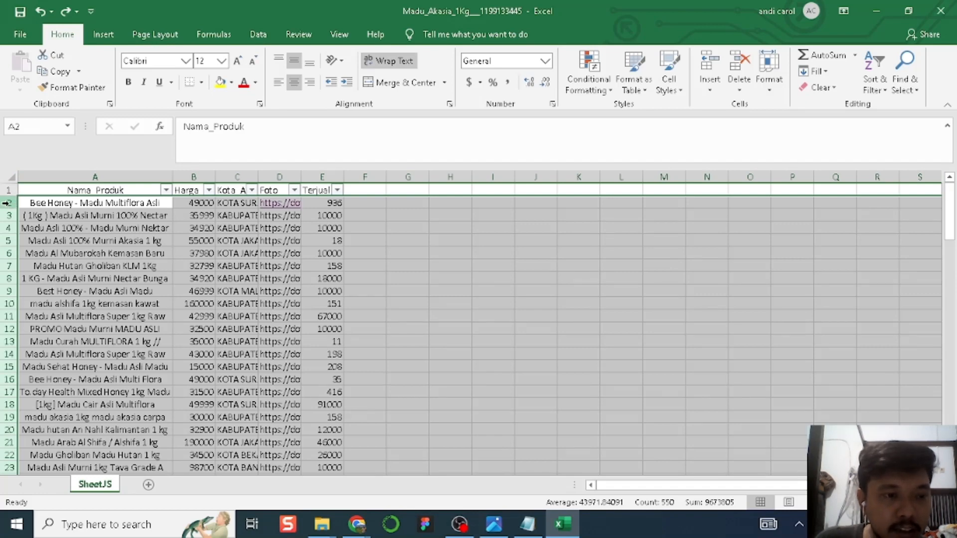
{"action": "right_click", "coordinate": [7, 203]}
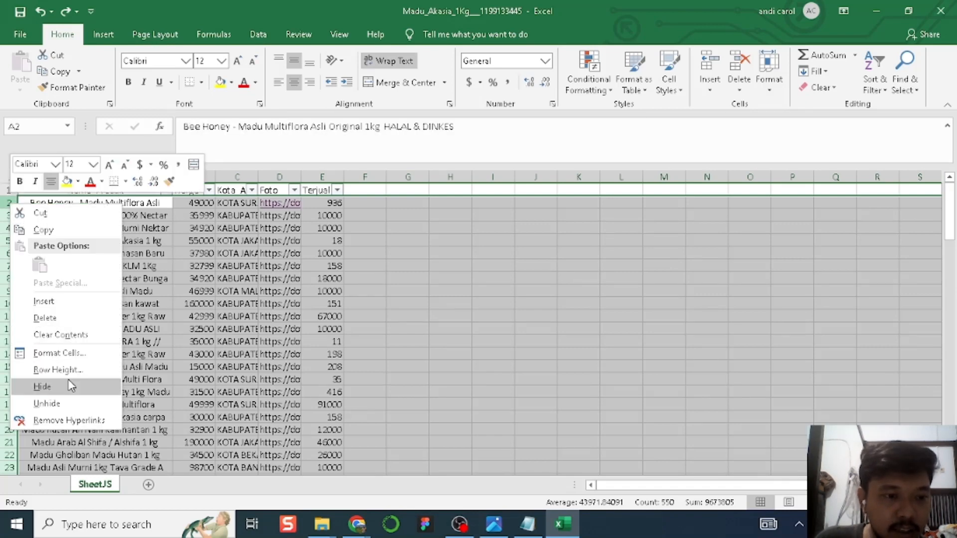
{"action": "left_click", "coordinate": [65, 370]}
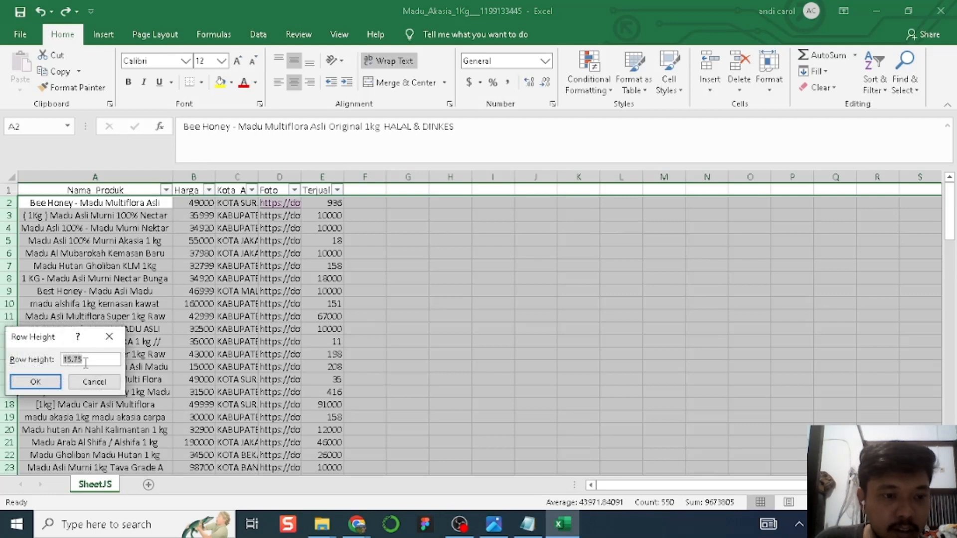
{"action": "type", "text": "79"}
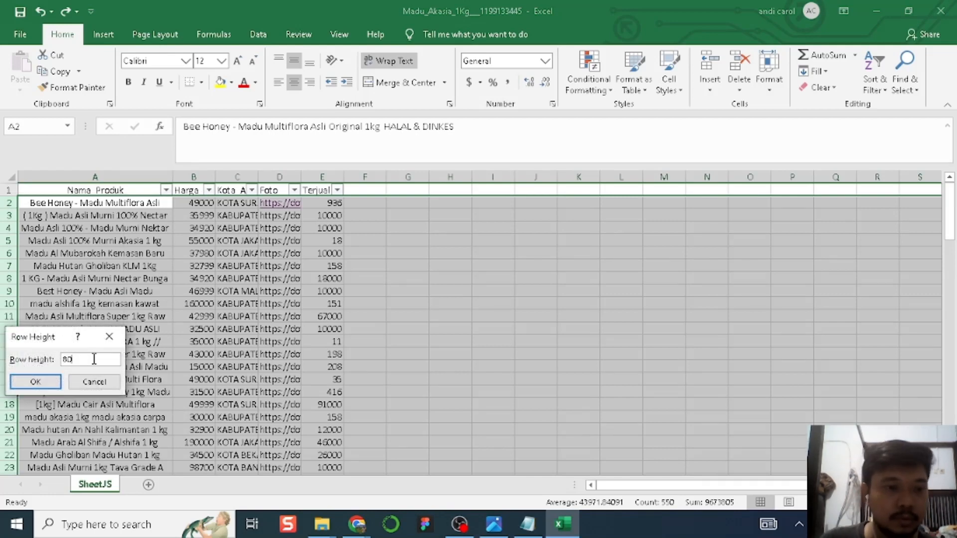
{"action": "left_click", "coordinate": [36, 382]}
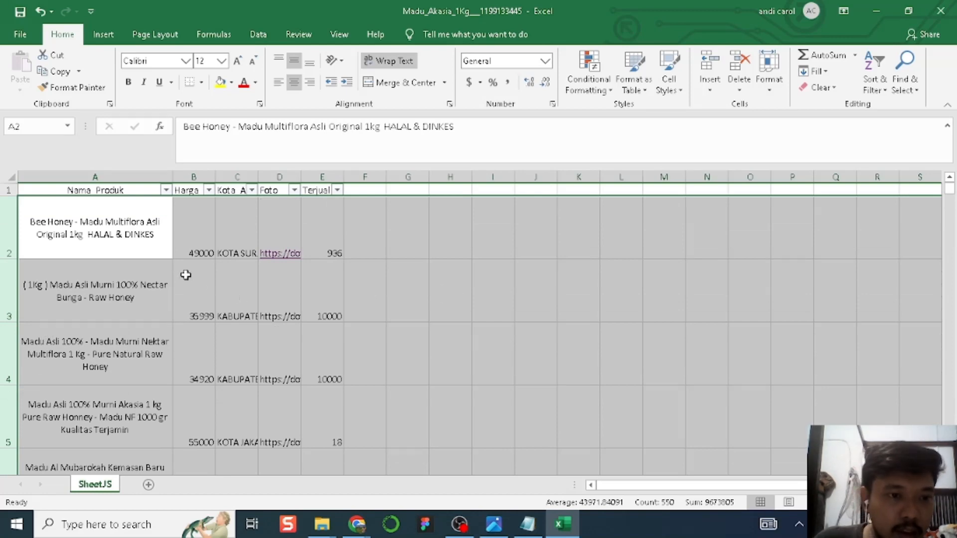
{"action": "left_click", "coordinate": [522, 285]}
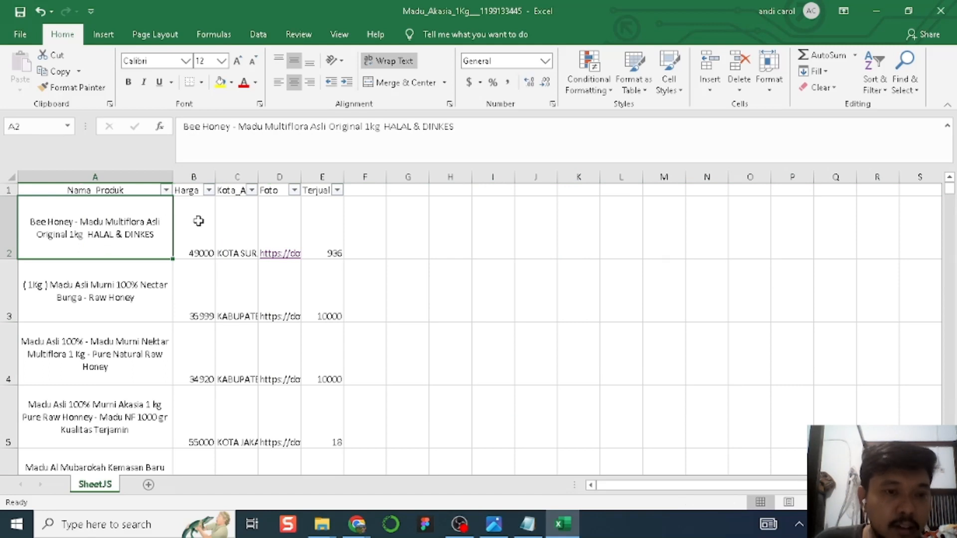
Narrow the Harga column slightly and center the whole column vertically and horizontally
{"action": "left_click", "coordinate": [197, 222]}
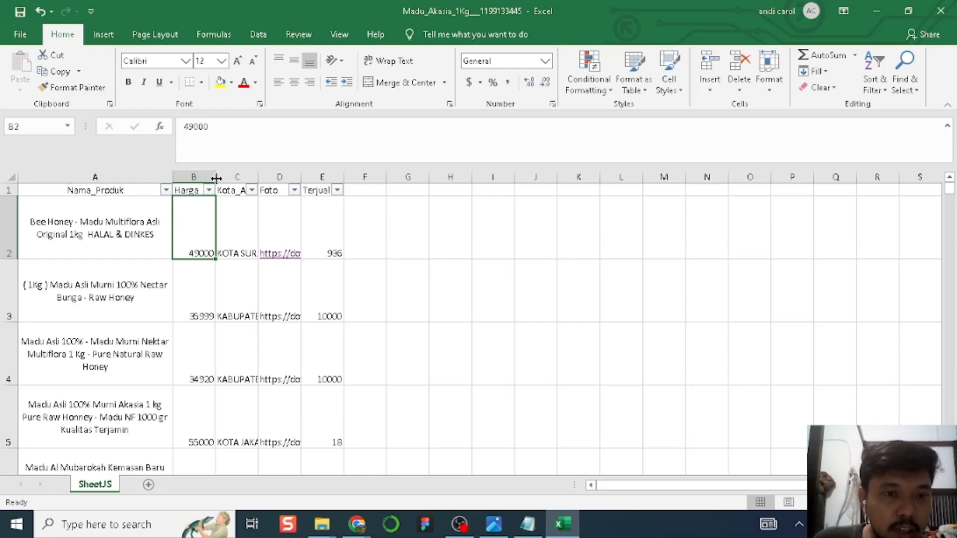
{"action": "left_click_drag", "start_coordinate": [216, 178], "coordinate": [215, 178]}
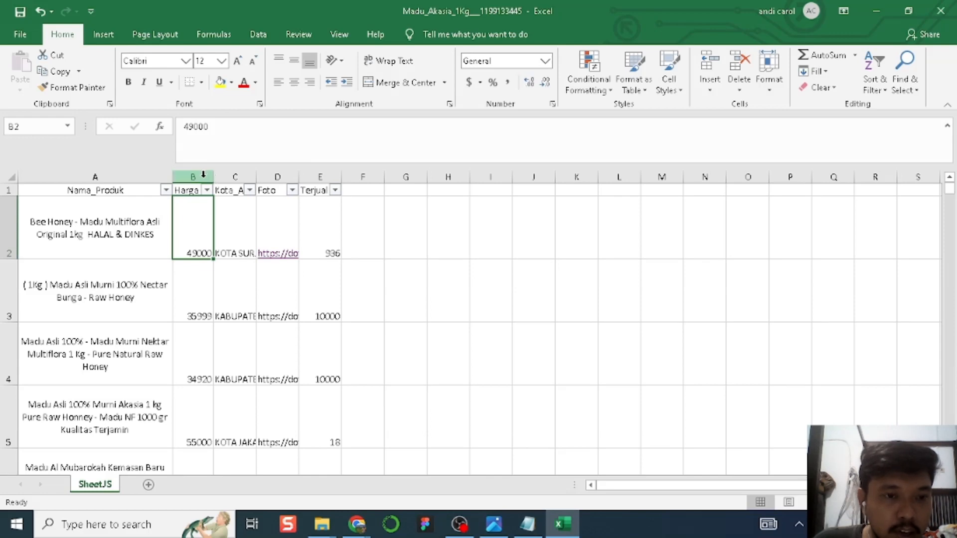
{"action": "left_click", "coordinate": [196, 176]}
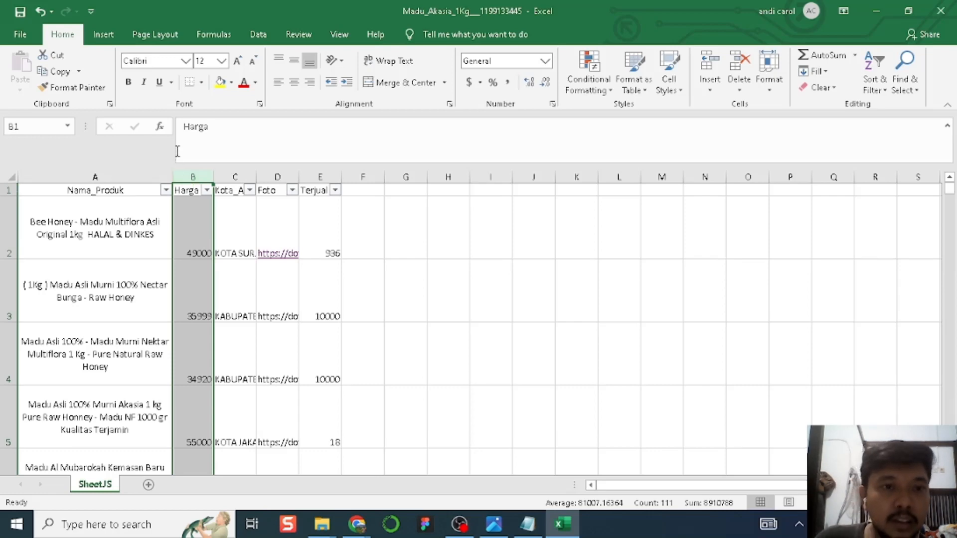
{"action": "left_click", "coordinate": [295, 64]}
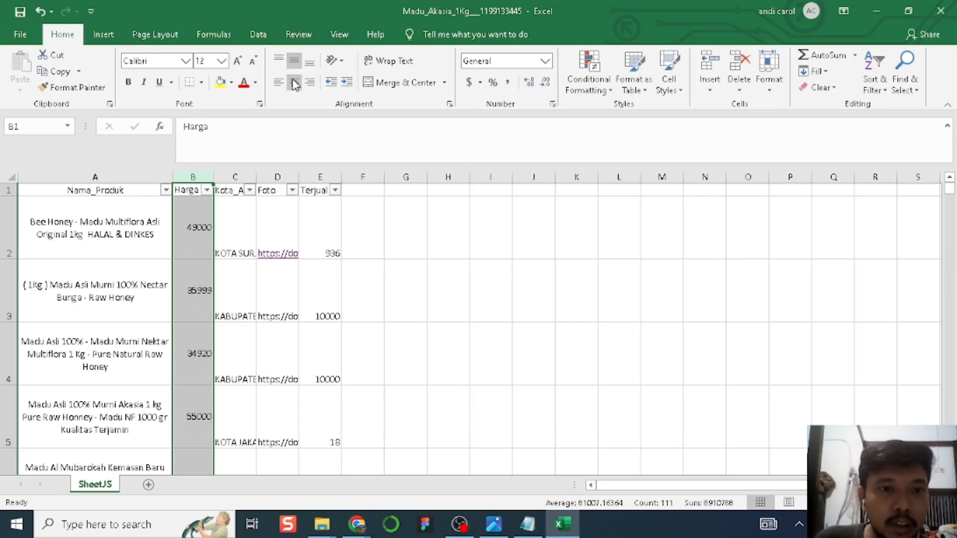
{"action": "left_click", "coordinate": [295, 83]}
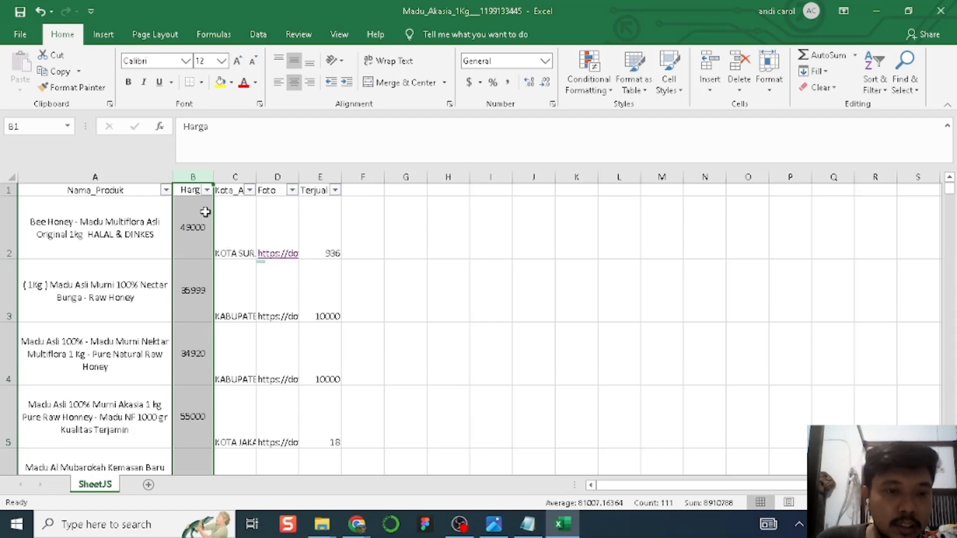
Autofit the Kota_Asal column to its longest city name and center it vertically and horizontally
{"action": "double_click", "coordinate": [257, 177]}
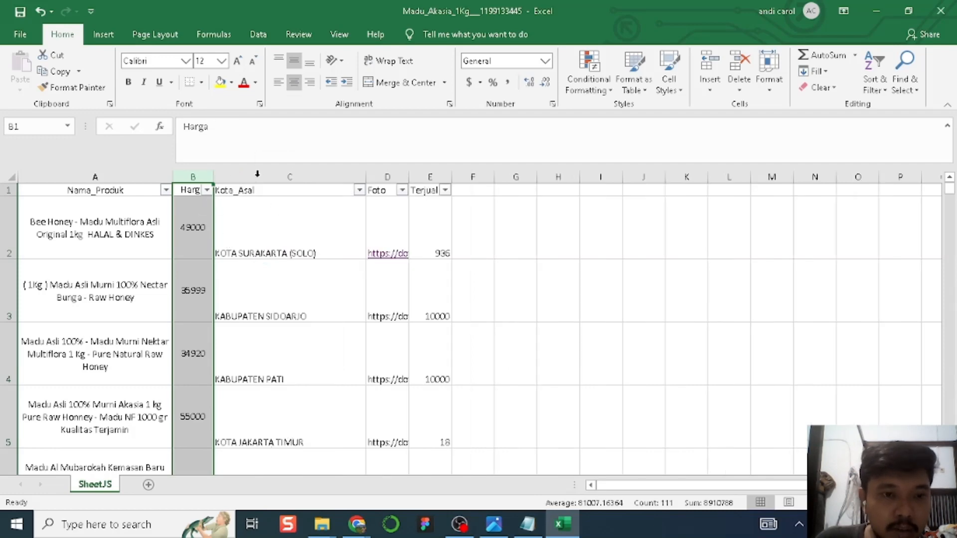
{"action": "left_click", "coordinate": [285, 176]}
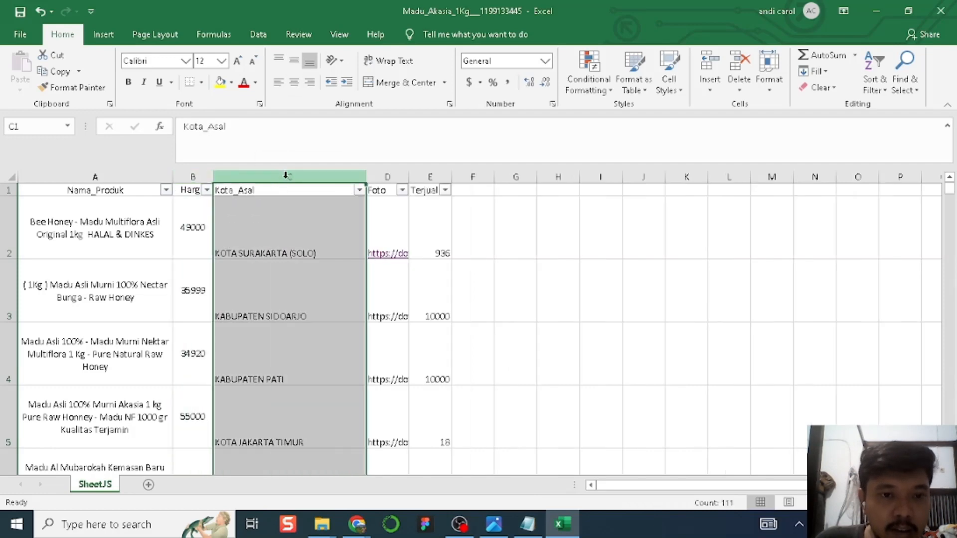
{"action": "left_click", "coordinate": [294, 61]}
{"action": "left_click", "coordinate": [295, 82]}
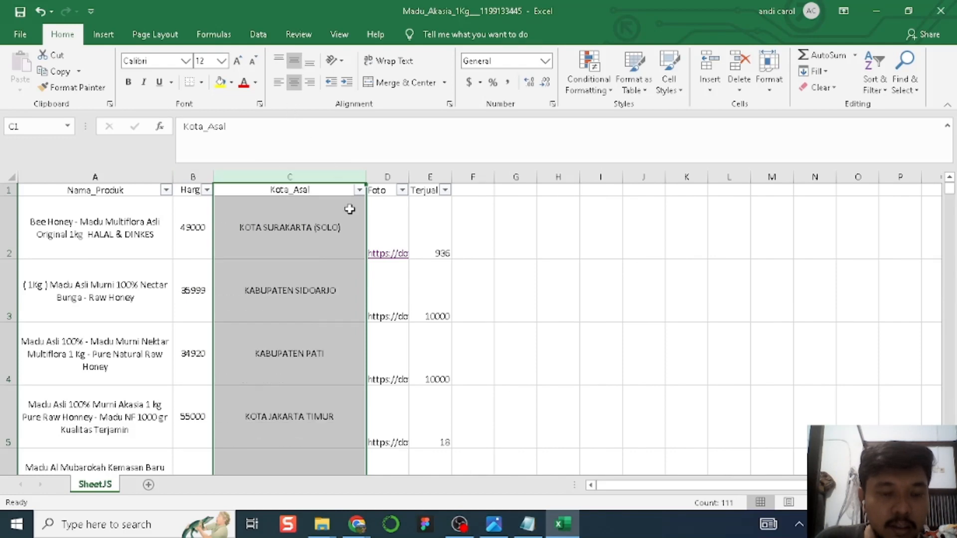
Undo the last edit, then check the sample table layout in gambar.png in the Photos app and return to Excel
{"action": "left_click", "coordinate": [491, 219]}
{"action": "key", "text": "ctrl+z"}
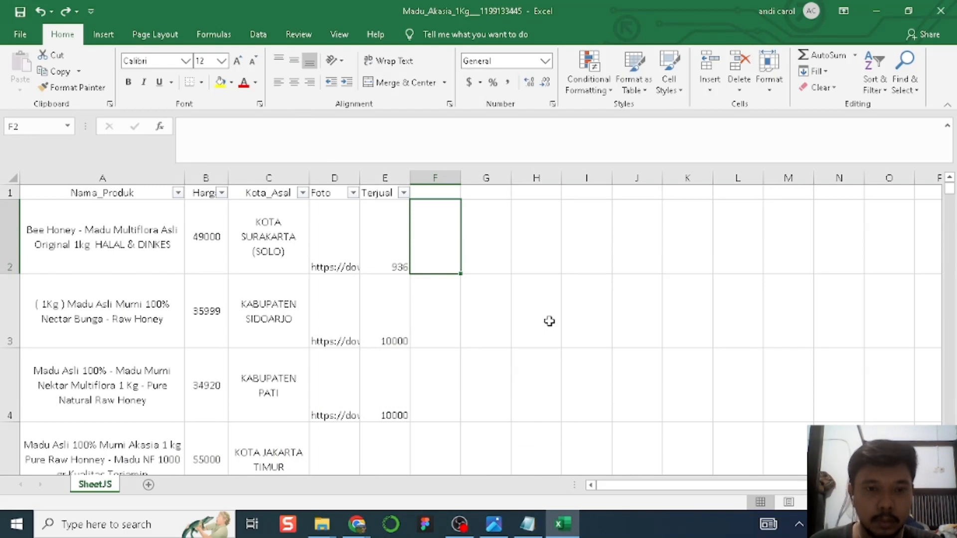
{"action": "left_click", "coordinate": [493, 524]}
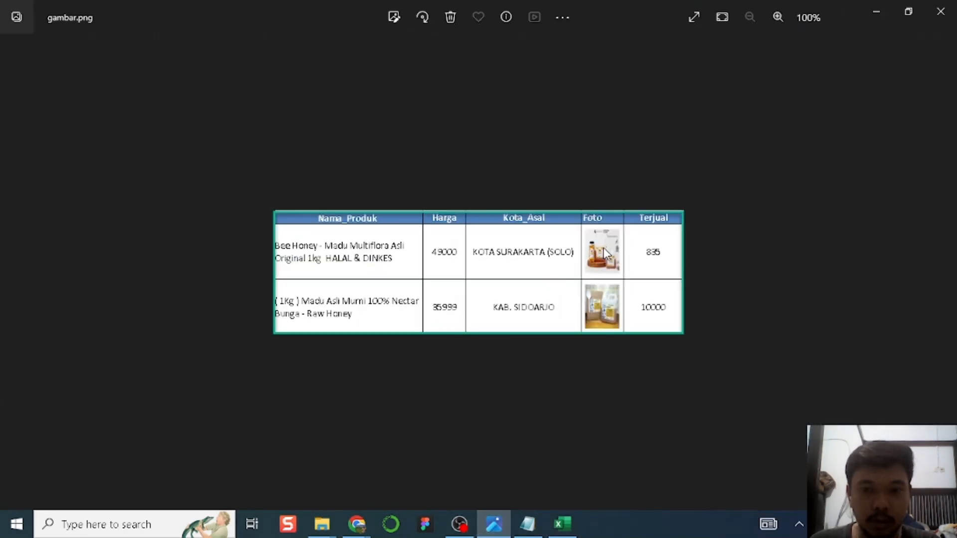
{"action": "left_click", "coordinate": [878, 8]}
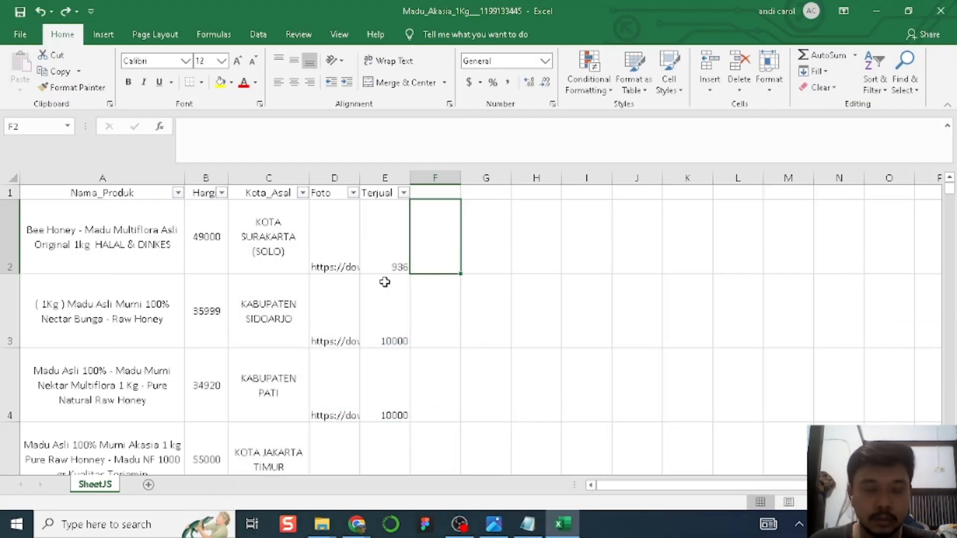
Center the Terjual column vertically and horizontally and move it to column F, leaving column E empty beside Foto
{"action": "left_click", "coordinate": [380, 177]}
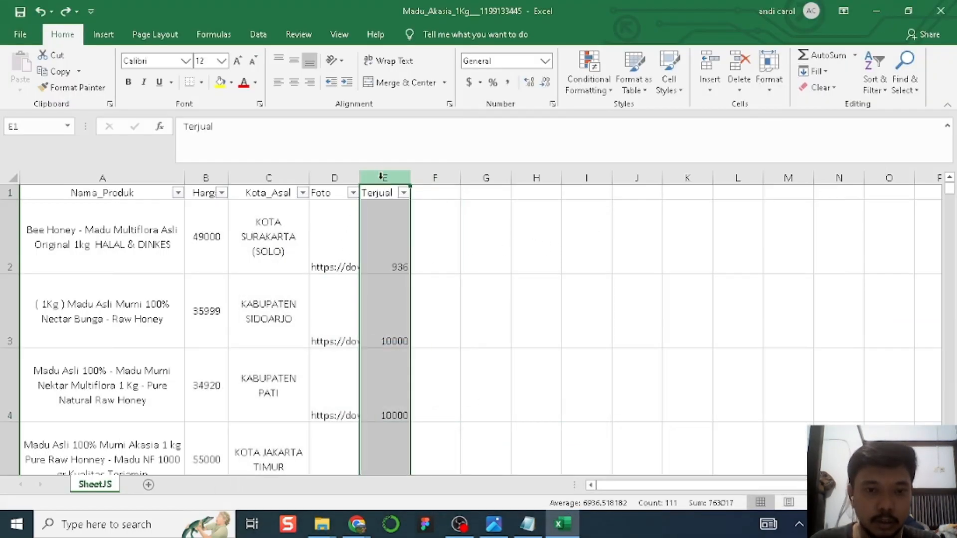
{"action": "left_click", "coordinate": [294, 60]}
{"action": "left_click", "coordinate": [294, 83]}
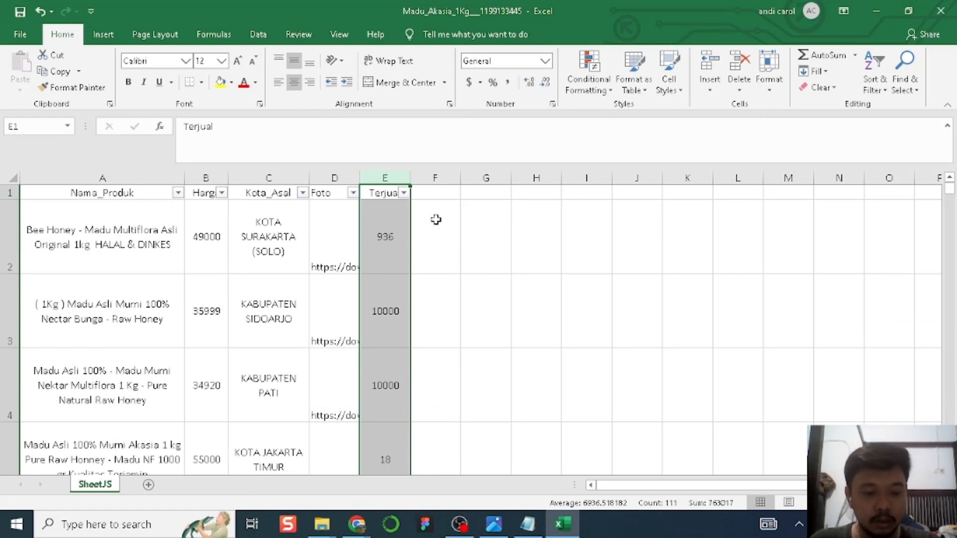
{"action": "key", "text": "ctrl+c"}
{"action": "left_click", "coordinate": [435, 180]}
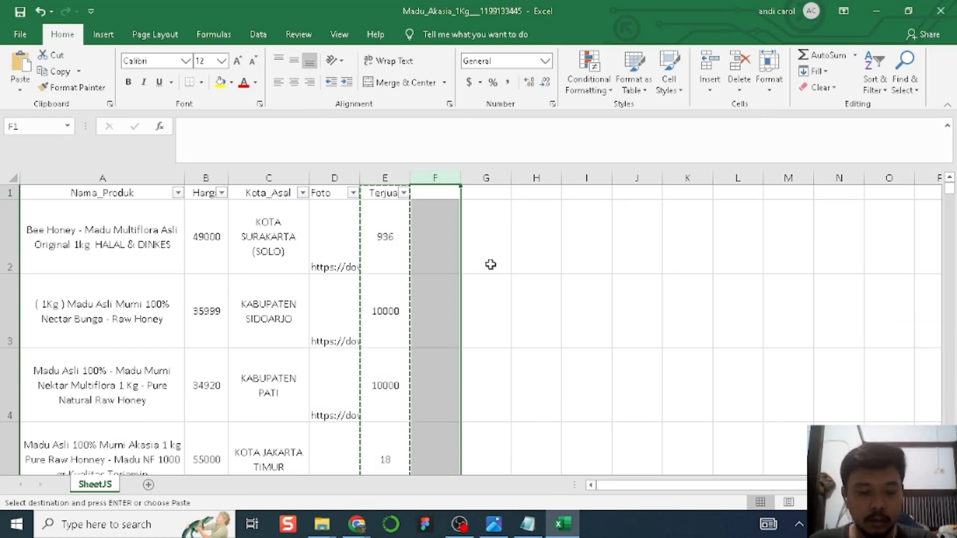
{"action": "key", "text": "ctrl+v"}
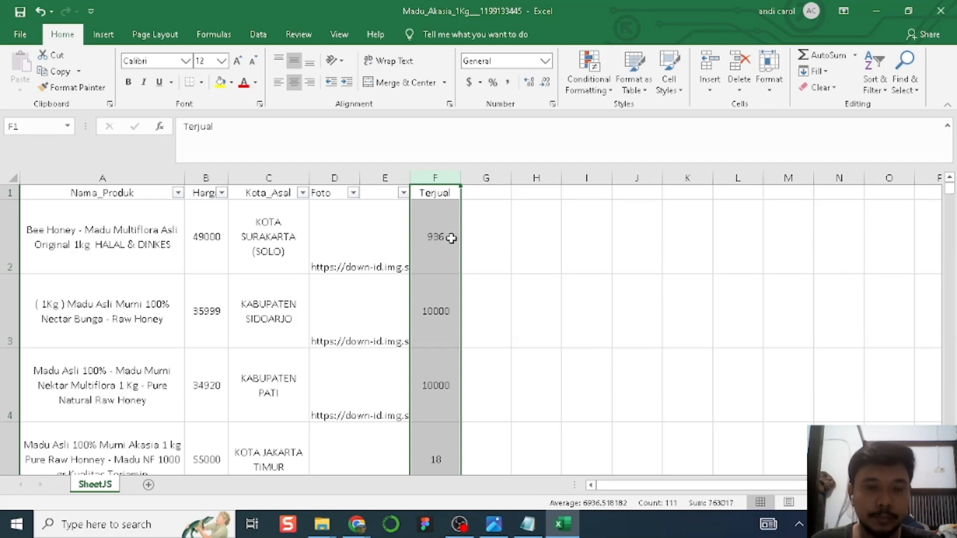
Align the contents of the whole Foto column to the vertical middle
{"action": "left_click", "coordinate": [330, 178]}
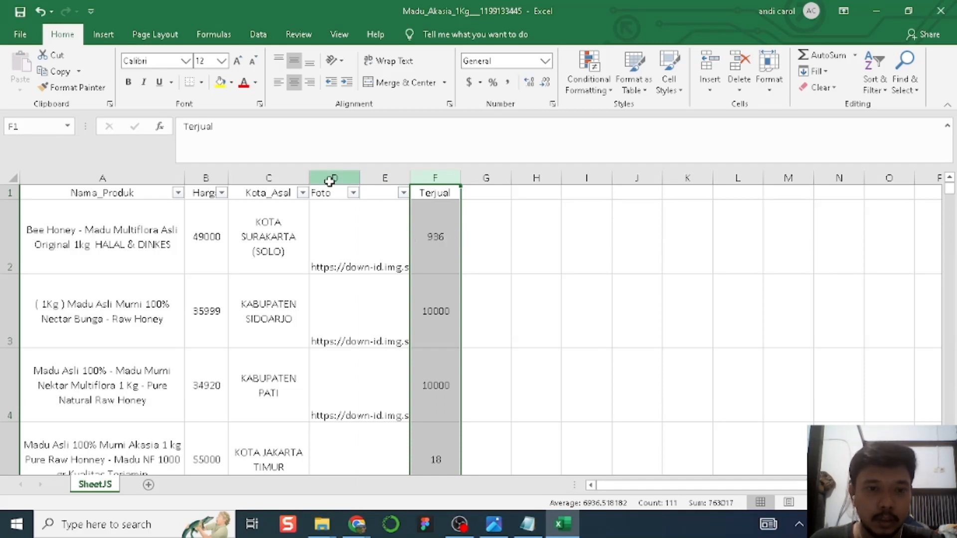
{"action": "left_click", "coordinate": [330, 179]}
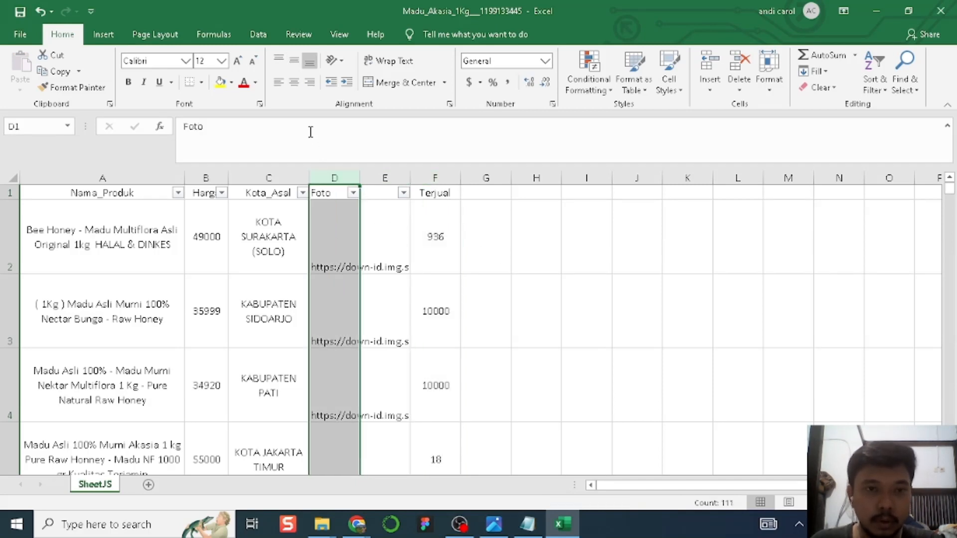
{"action": "left_click", "coordinate": [294, 61]}
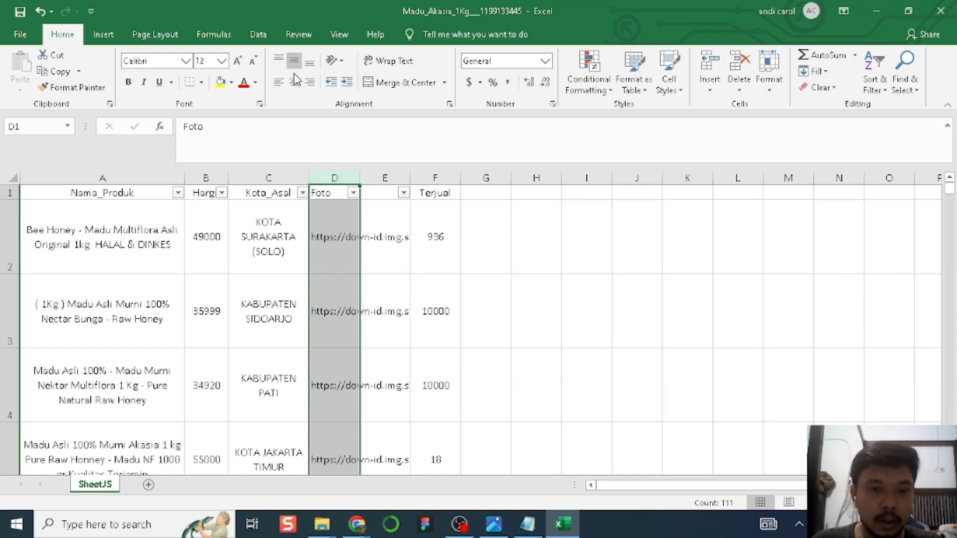
Center the Foto column's contents horizontally and wrap its text
{"action": "left_click", "coordinate": [295, 83]}
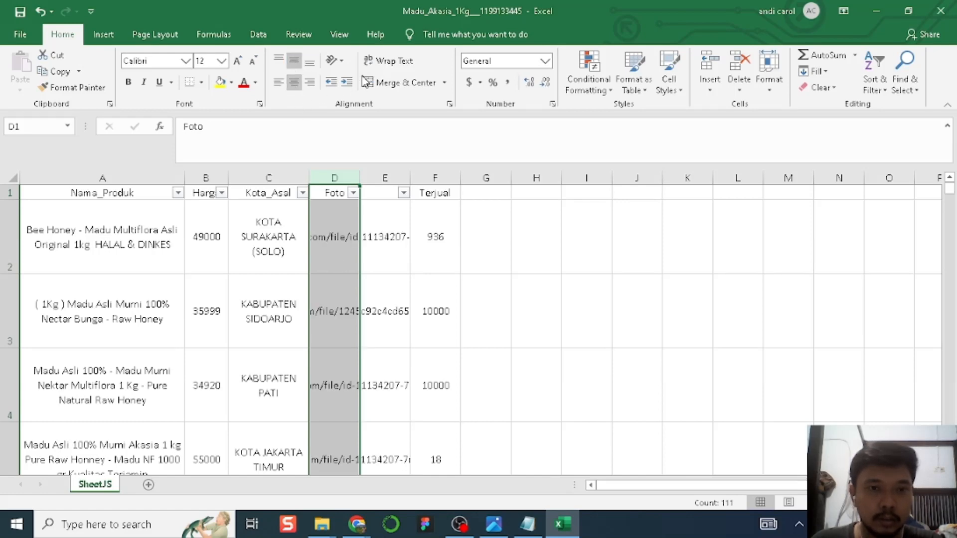
{"action": "left_click", "coordinate": [380, 62]}
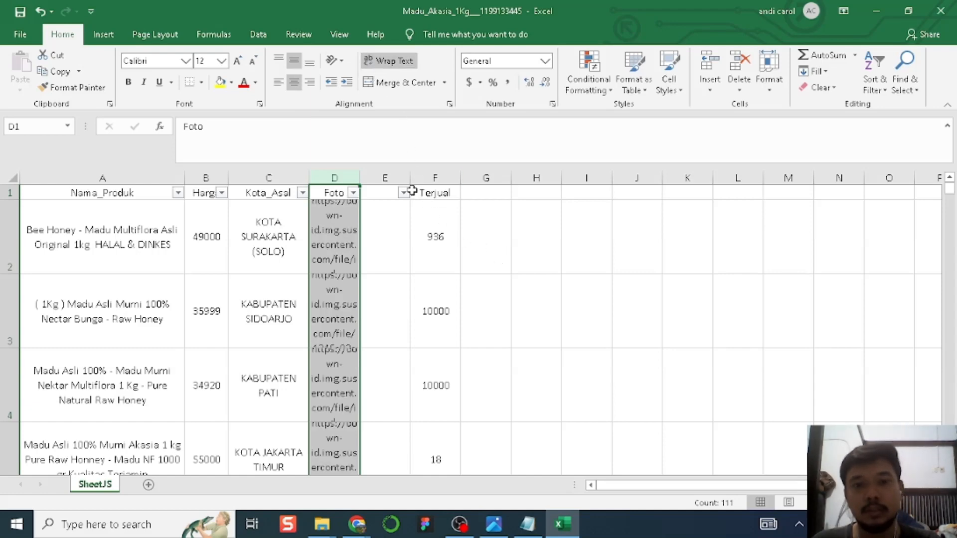
{"action": "left_click", "coordinate": [558, 226]}
Widen the empty column E to about twice its width to make room for the product pictures
{"action": "left_click", "coordinate": [392, 220]}
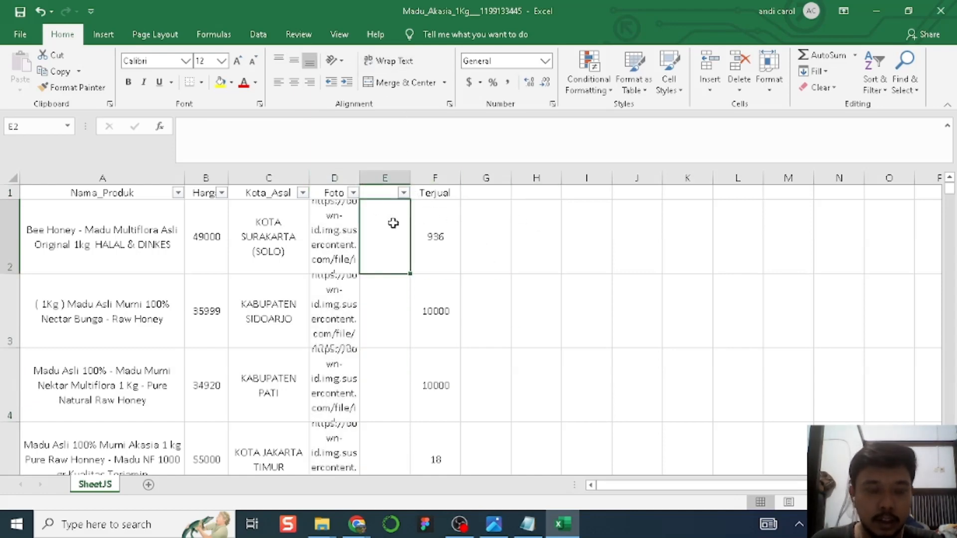
{"action": "left_click_drag", "start_coordinate": [410, 174], "coordinate": [463, 173]}
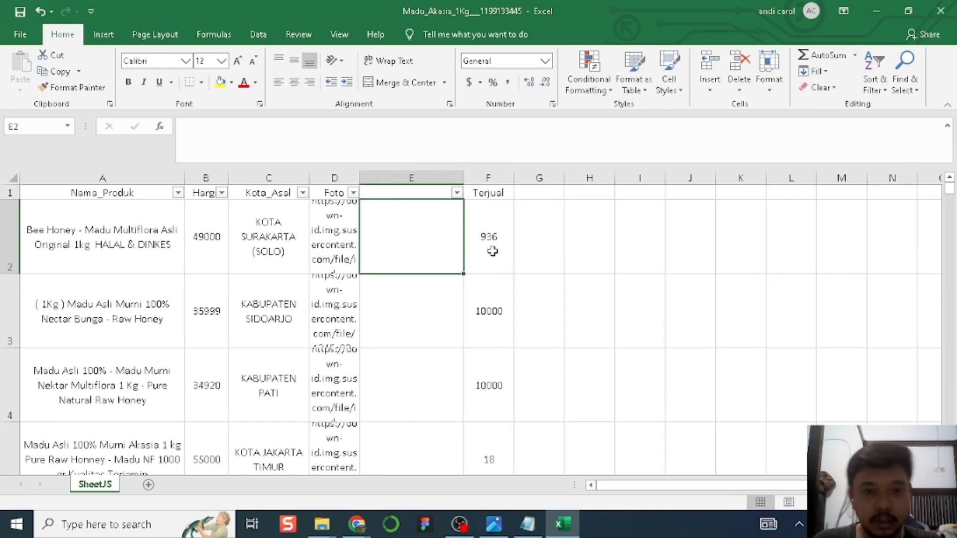
{"action": "left_click", "coordinate": [568, 255]}
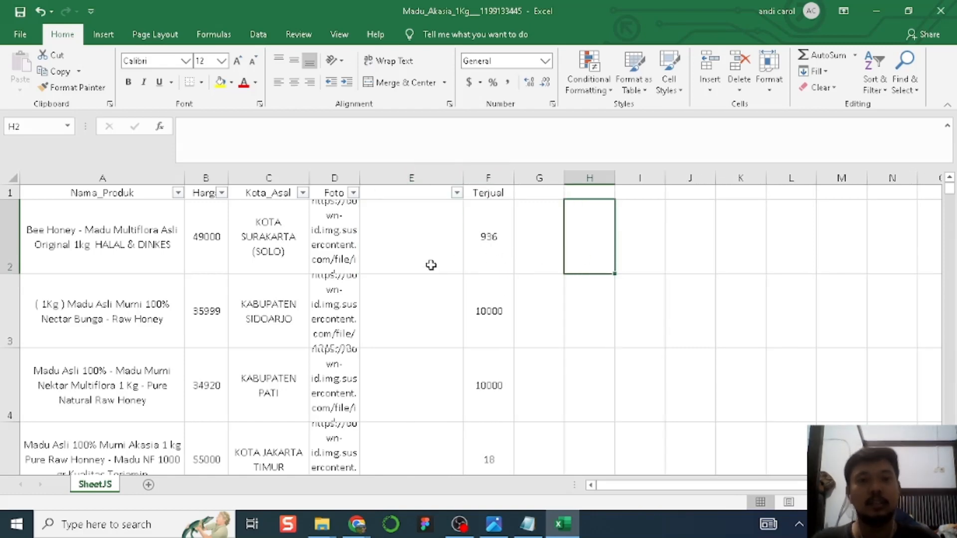
{"action": "left_click", "coordinate": [403, 232]}
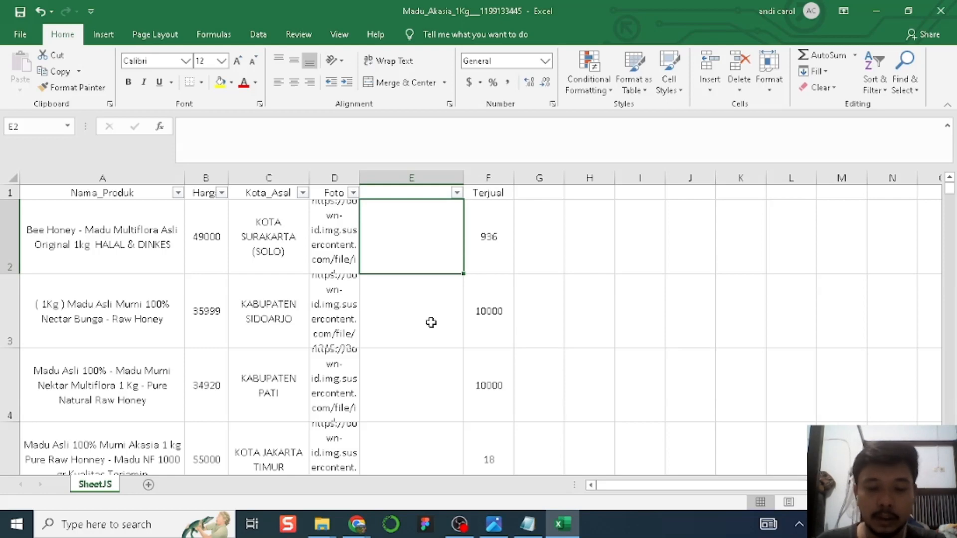
Open the Visual Basic editor and show the code window for Sheet1 (SheetJS)
{"action": "key", "text": "alt+F11"}
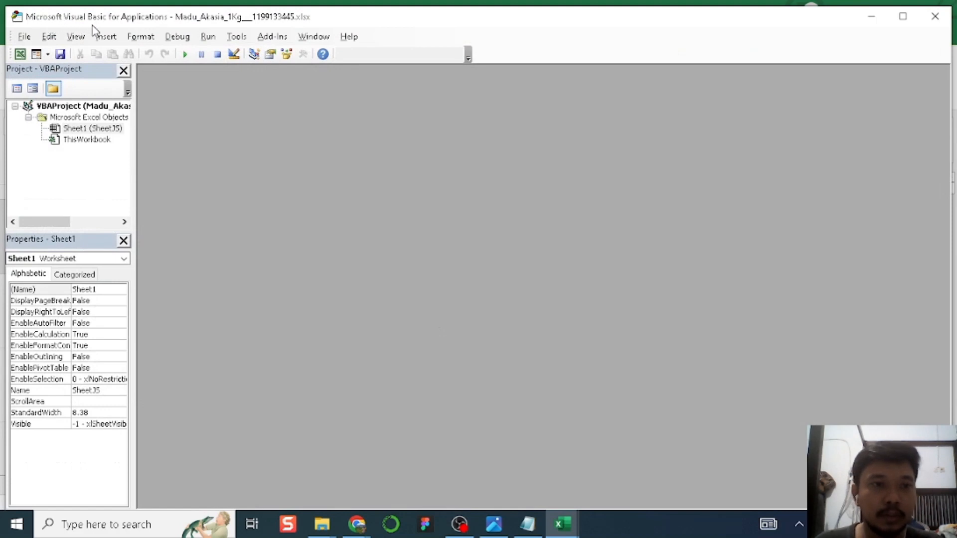
{"action": "left_click", "coordinate": [72, 130]}
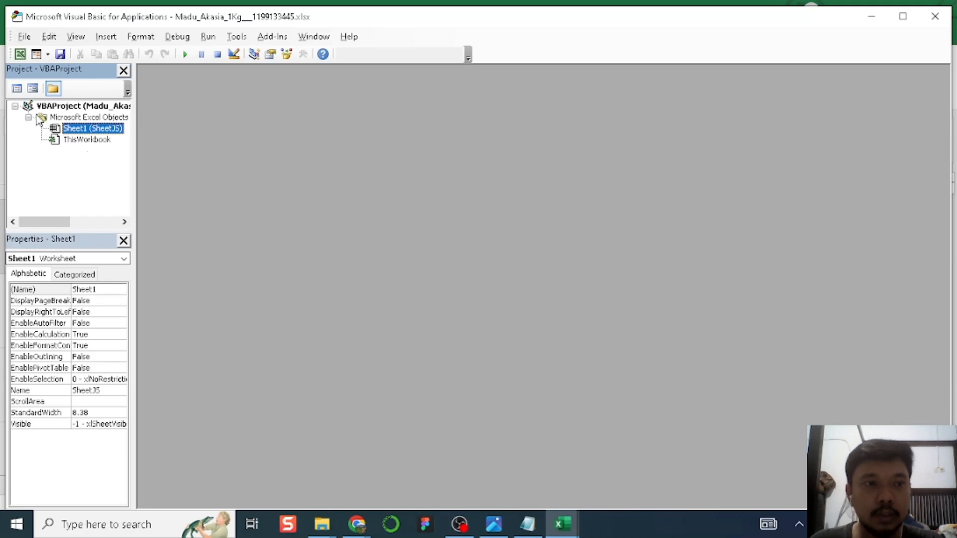
{"action": "left_click", "coordinate": [17, 89]}
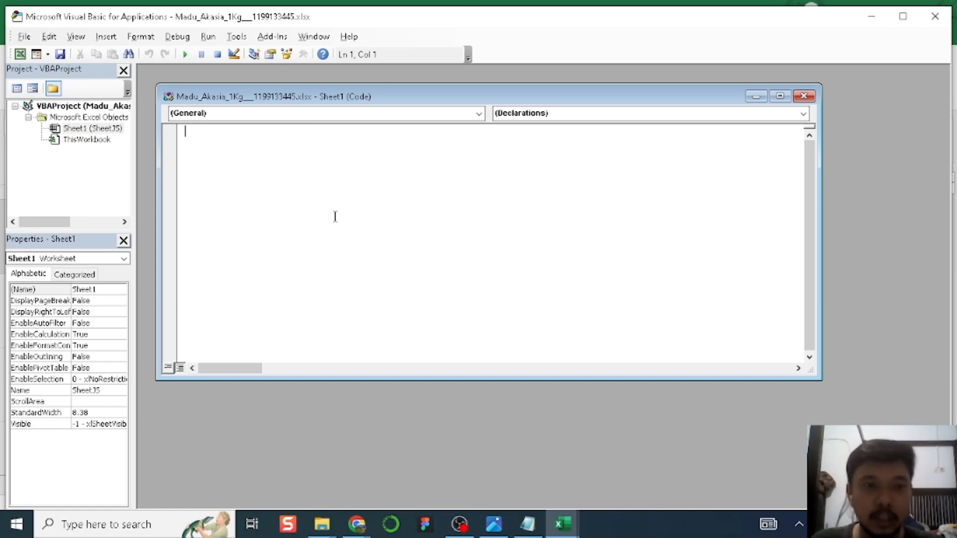
Copy the whole URLPictureInsert macro from the Shoppe_Data Notepad file and paste it into the Sheet1 code window
{"action": "left_click", "coordinate": [527, 523]}
{"action": "left_click", "coordinate": [636, 272]}
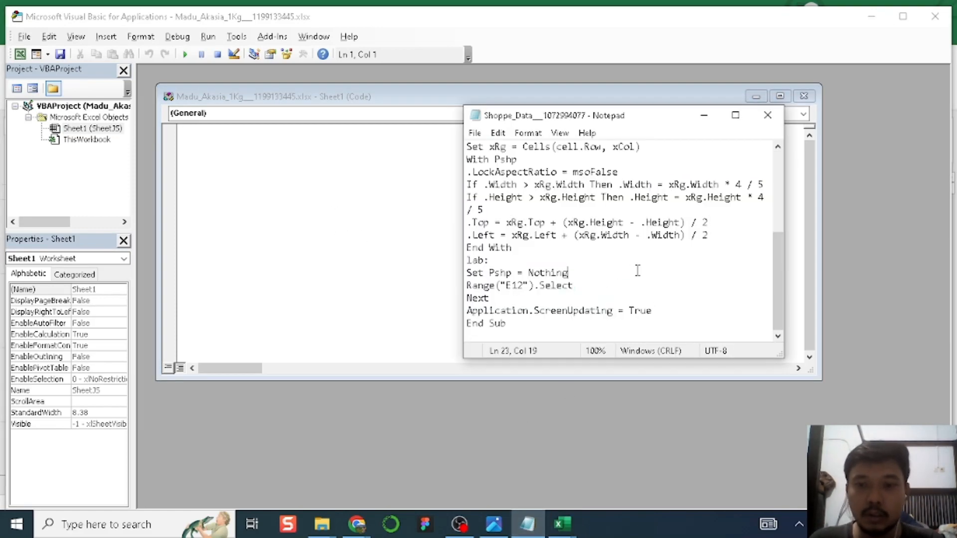
{"action": "scroll", "coordinate": [637, 269], "scroll_direction": "up", "scroll_amount": 4}
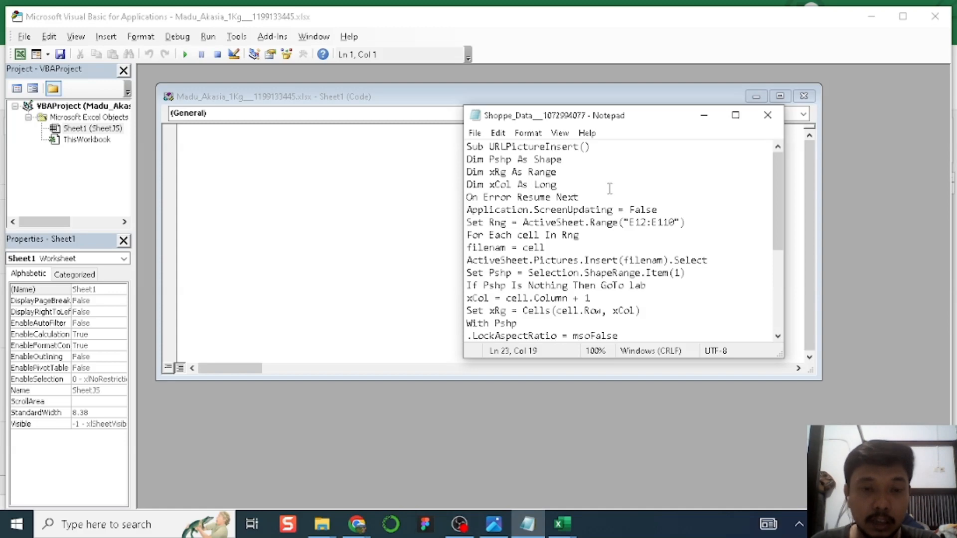
{"action": "left_click", "coordinate": [580, 183]}
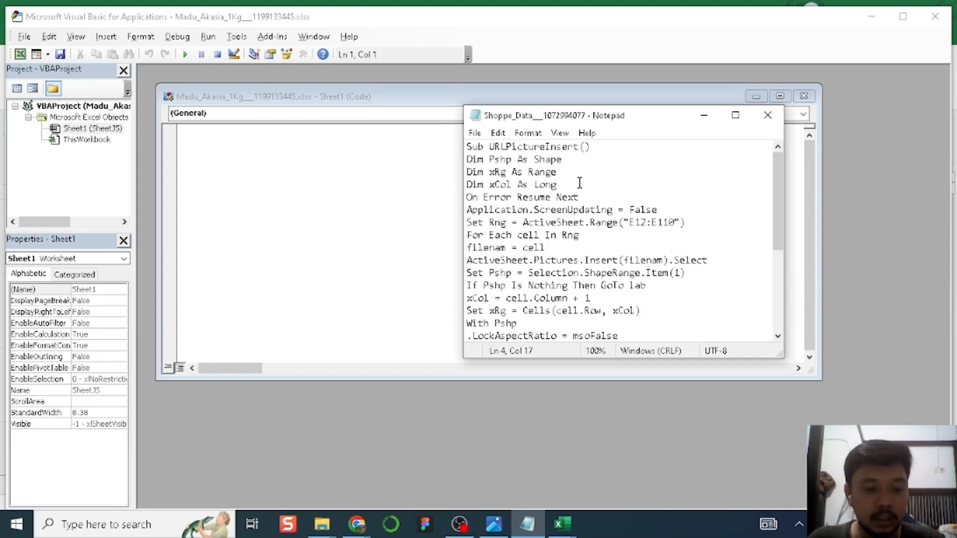
{"action": "key", "text": "ctrl+a"}
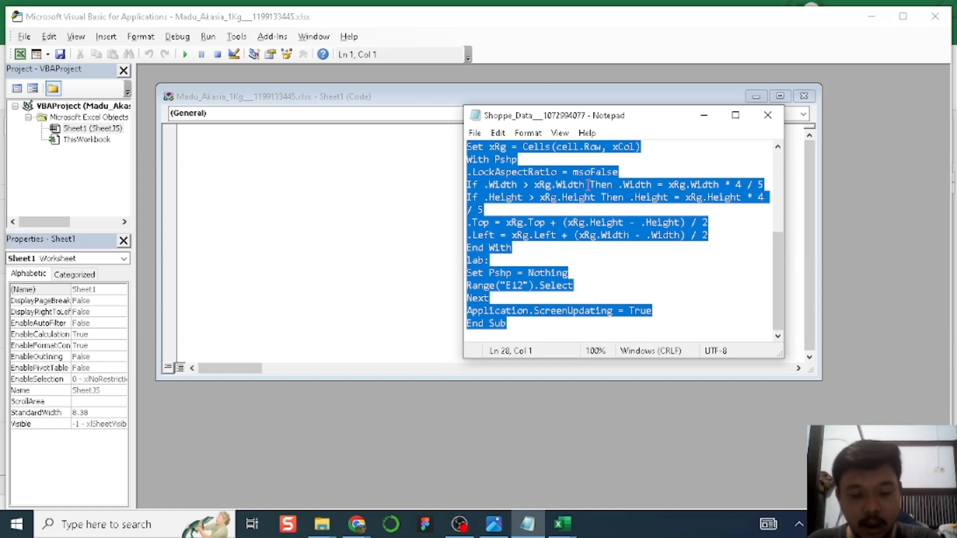
{"action": "left_click", "coordinate": [388, 251]}
{"action": "key", "text": "ctrl+v"}
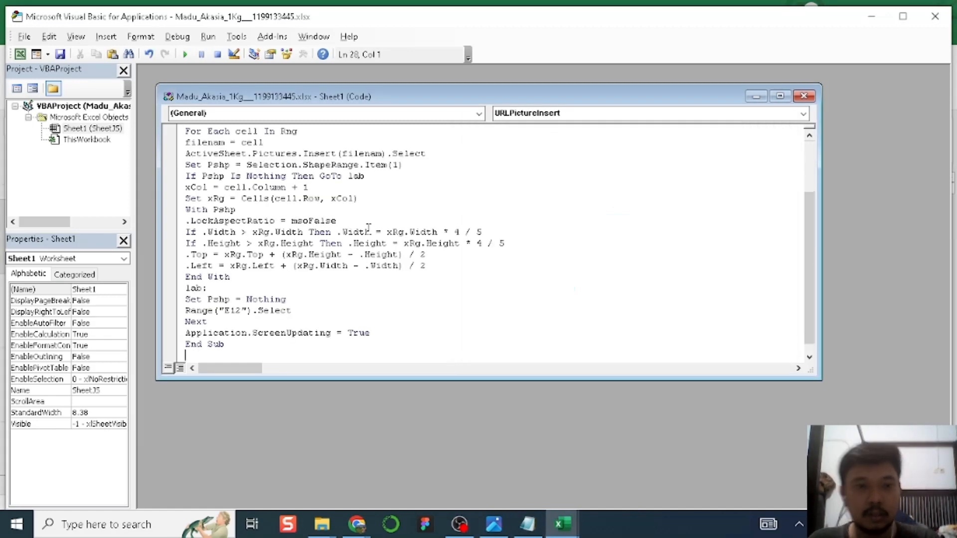
{"action": "scroll", "coordinate": [354, 218], "scroll_direction": "up", "scroll_amount": 3}
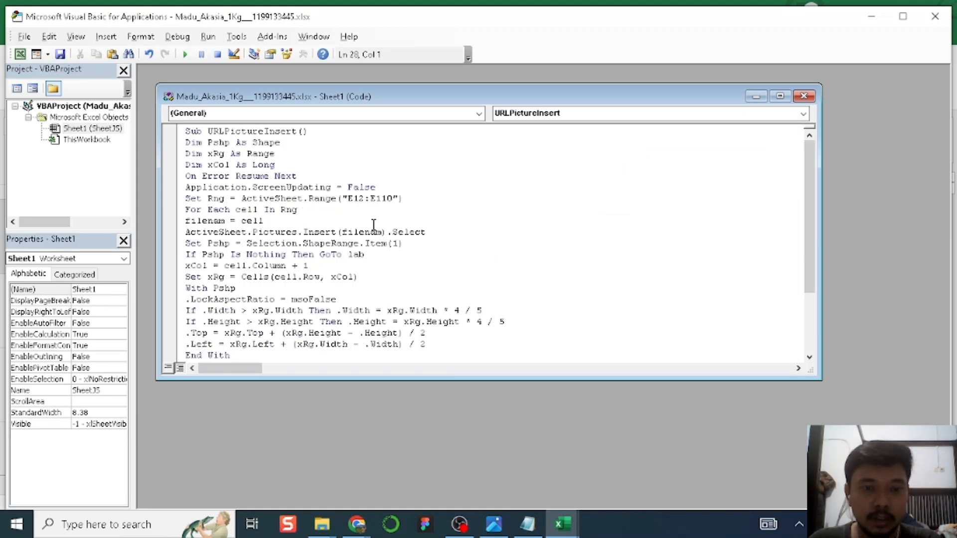
Check the first photo link's cell in the worksheet and set the start of the macro's Rng range to D2
{"action": "left_click", "coordinate": [560, 525]}
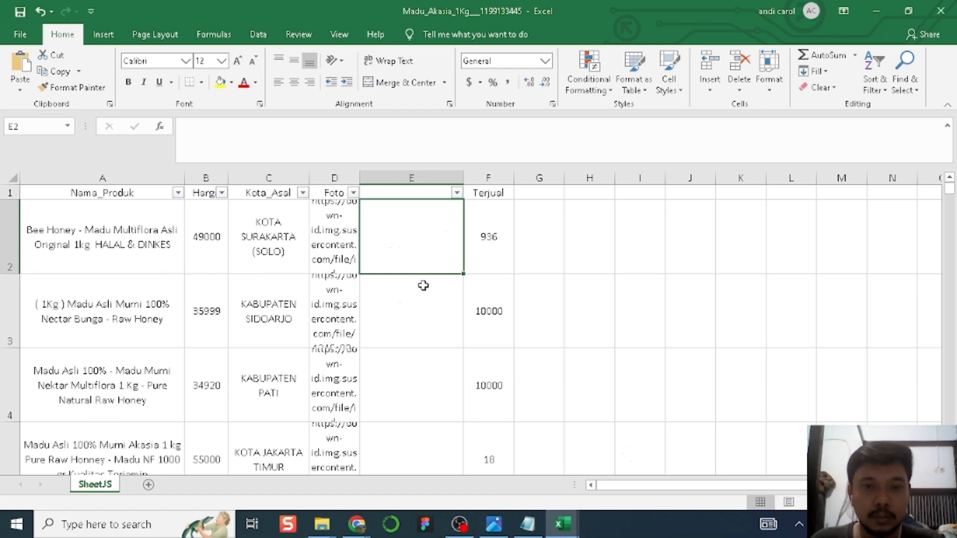
{"action": "left_click", "coordinate": [348, 216]}
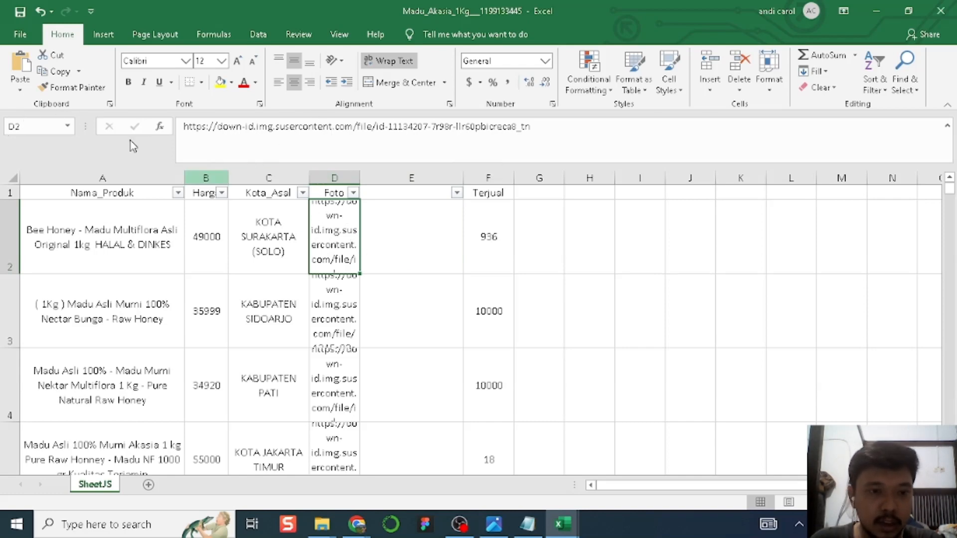
{"action": "key", "text": "alt+F11"}
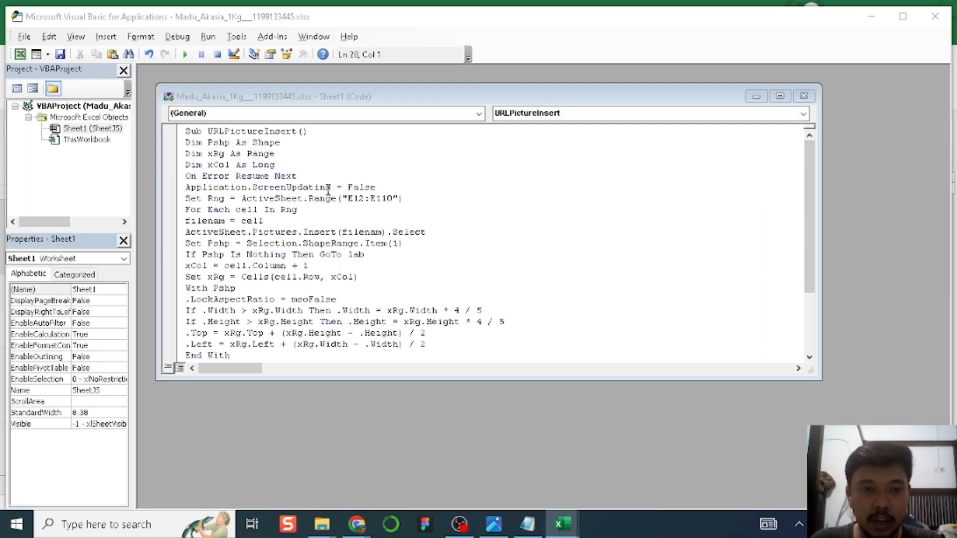
{"action": "scroll", "coordinate": [383, 235], "scroll_direction": "down", "scroll_amount": 1}
{"action": "scroll", "coordinate": [299, 214], "scroll_direction": "up", "scroll_amount": 1}
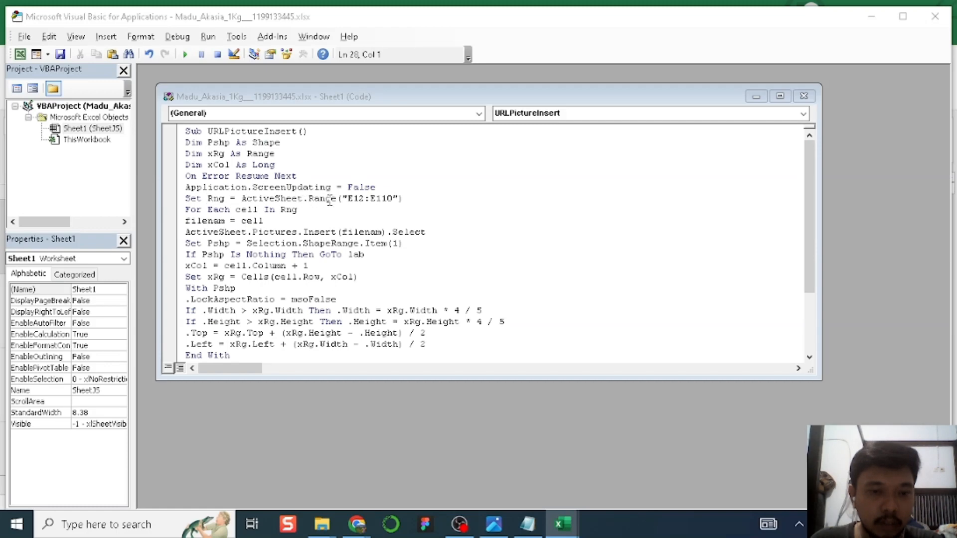
{"action": "double_click", "coordinate": [354, 199]}
{"action": "type", "text": "D2"}
Find the last photo link's cell in the Foto column and set the end of the macro's Rng range to D111
{"action": "key", "text": "alt+F11"}
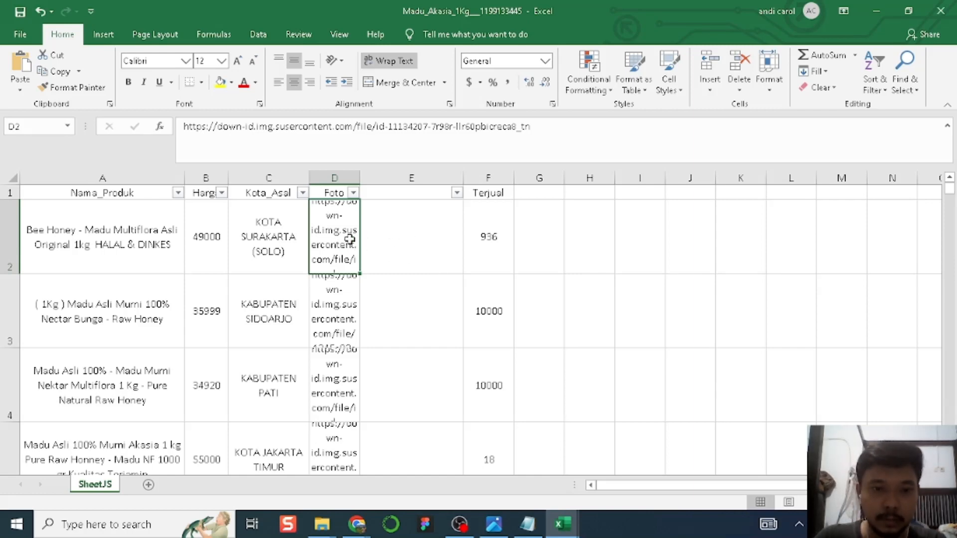
{"action": "key", "text": "ctrl+shift+Down"}
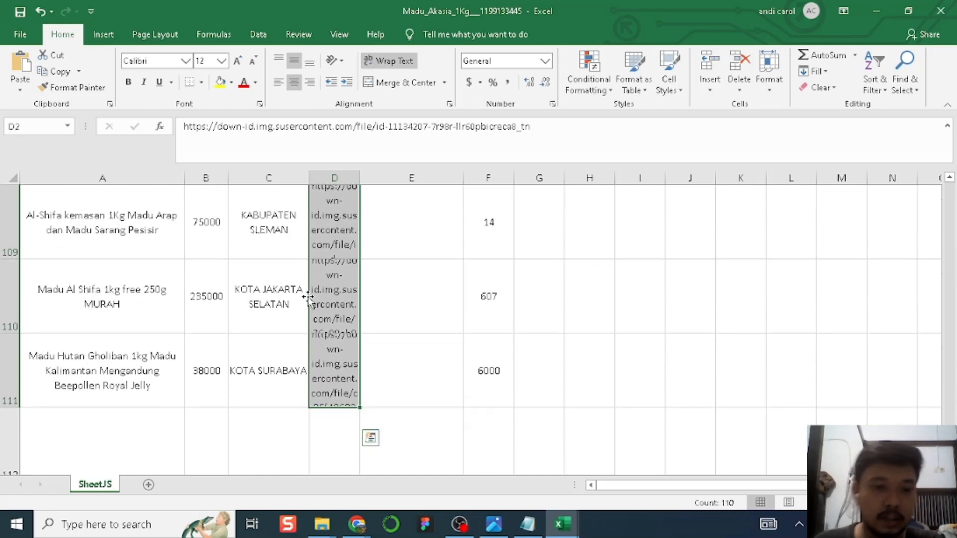
{"action": "left_click", "coordinate": [338, 374]}
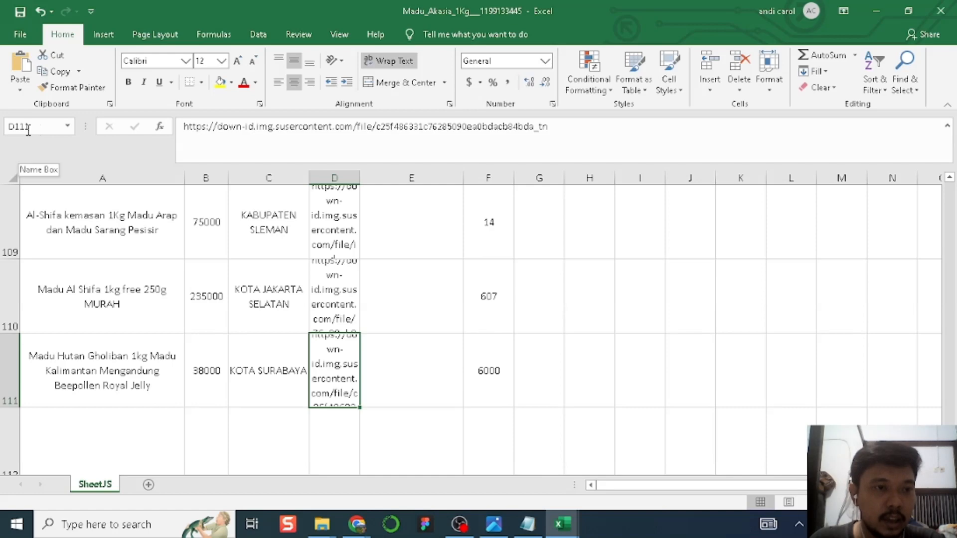
{"action": "key", "text": "alt+Tab"}
{"action": "left_click", "coordinate": [367, 227]}
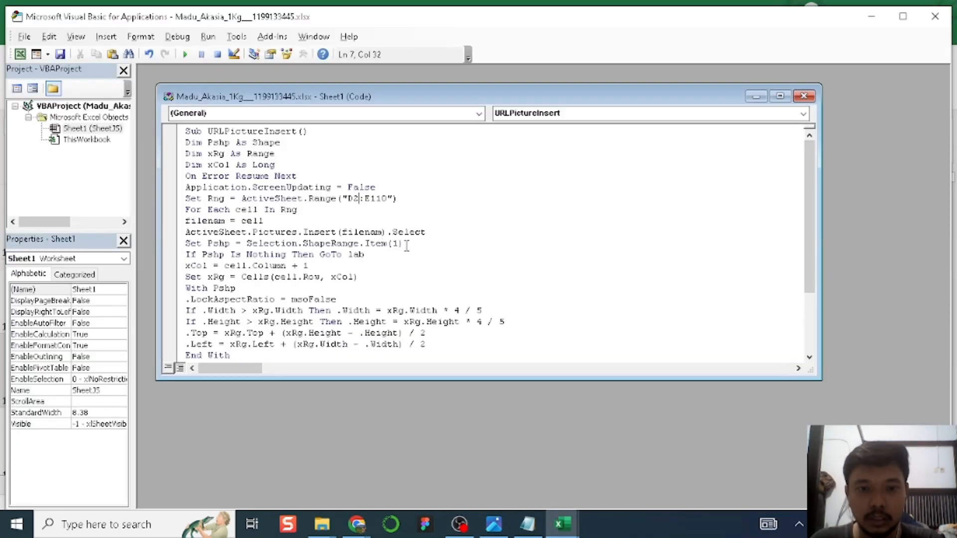
{"action": "double_click", "coordinate": [374, 199]}
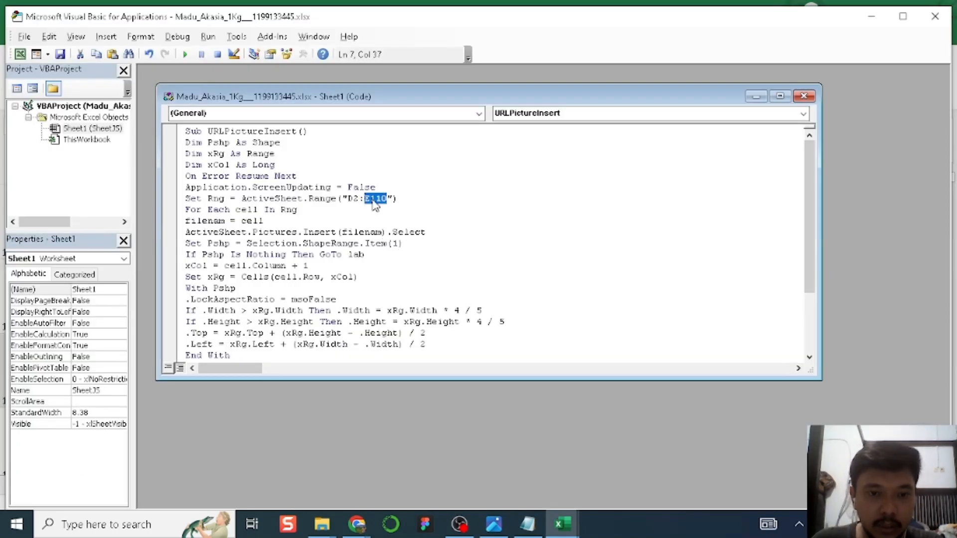
{"action": "type", "text": "D111"}
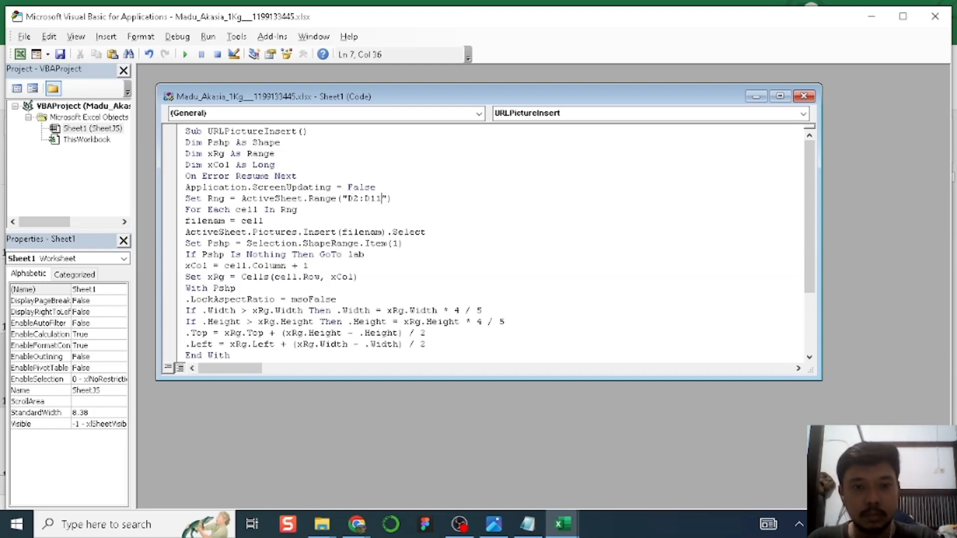
{"action": "left_click", "coordinate": [349, 210]}
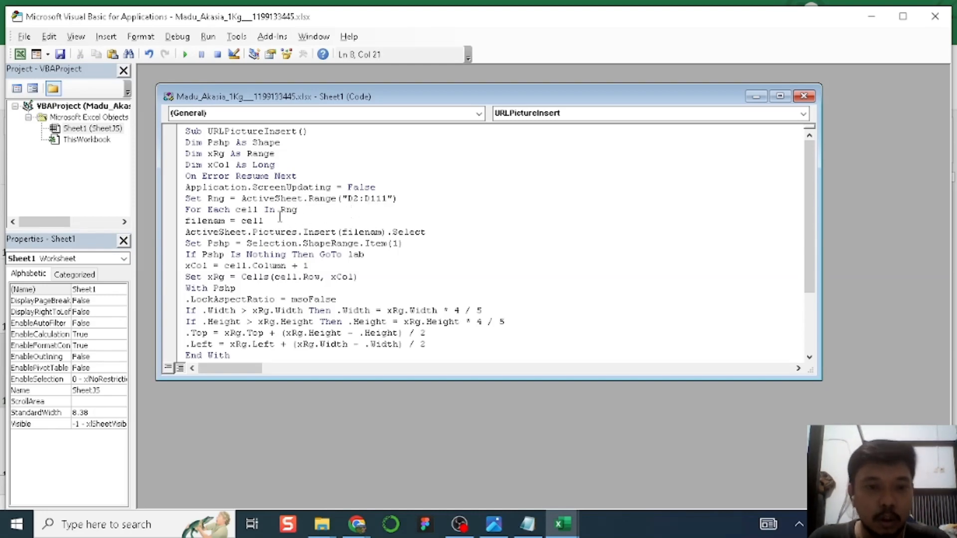
Change the cell in the macro's closing Range().Select line to D2
{"action": "scroll", "coordinate": [279, 219], "scroll_direction": "down", "scroll_amount": 3}
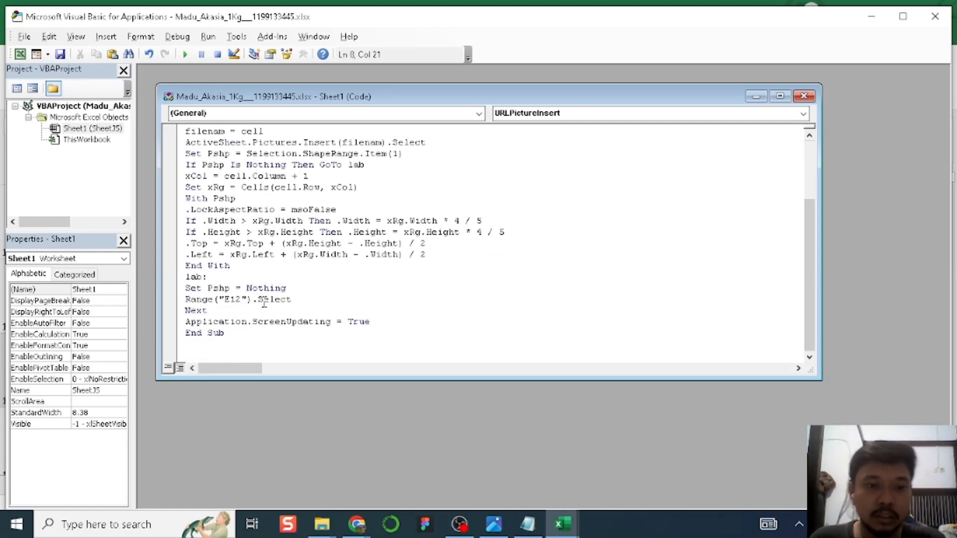
{"action": "double_click", "coordinate": [232, 298]}
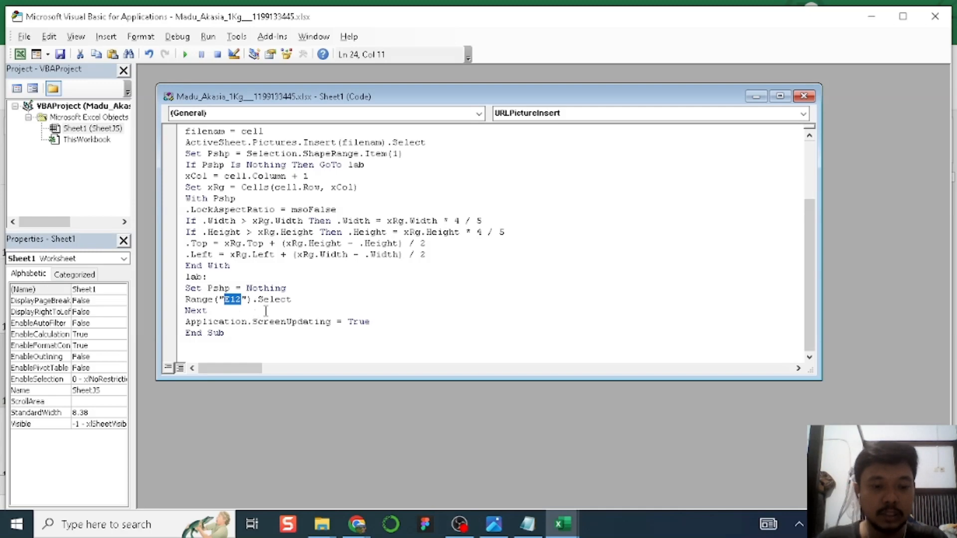
{"action": "type", "text": "D2"}
{"action": "left_click", "coordinate": [293, 308]}
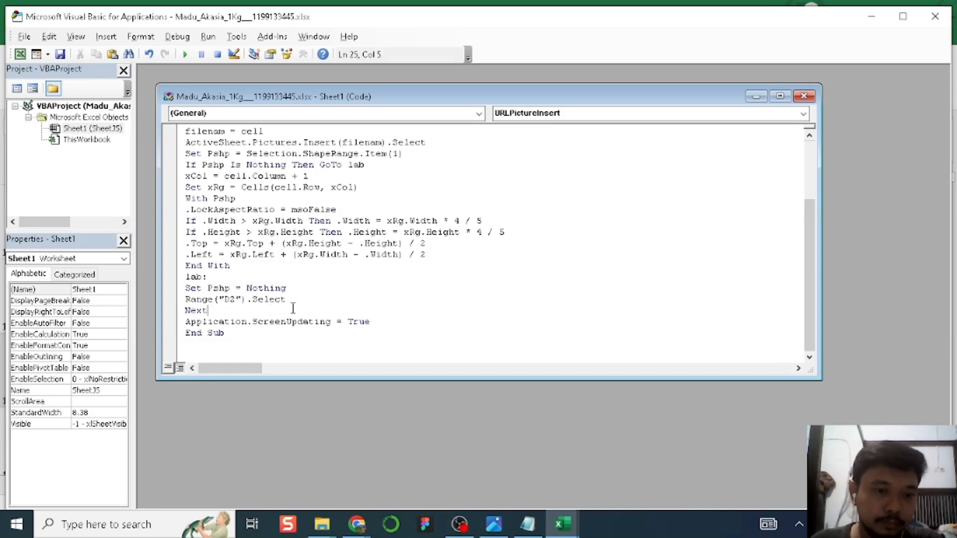
Run the URLPictureInsert macro and return to the worksheet to check the pictures in column E from the last row up to the first
{"action": "left_click", "coordinate": [178, 37]}
{"action": "mouse_move", "coordinate": [209, 39]}
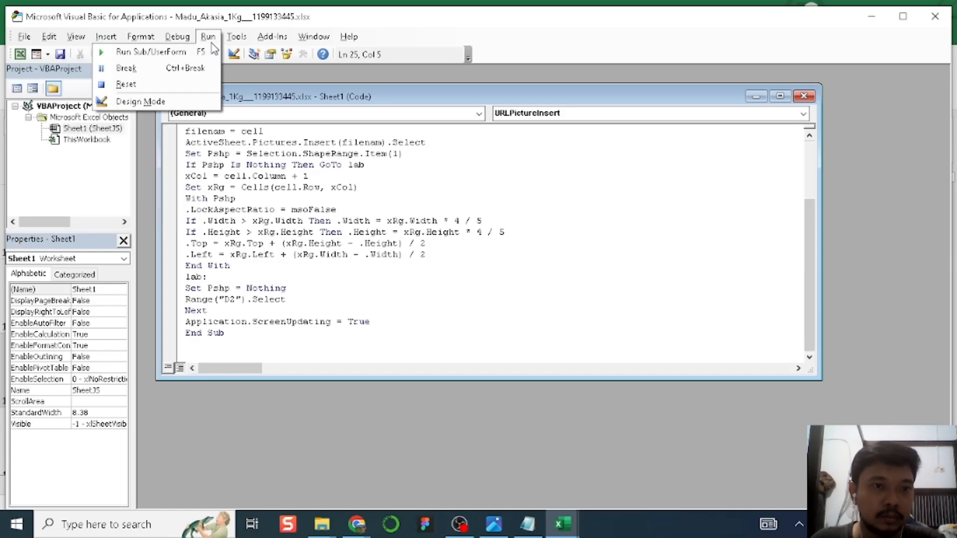
{"action": "left_click", "coordinate": [162, 58]}
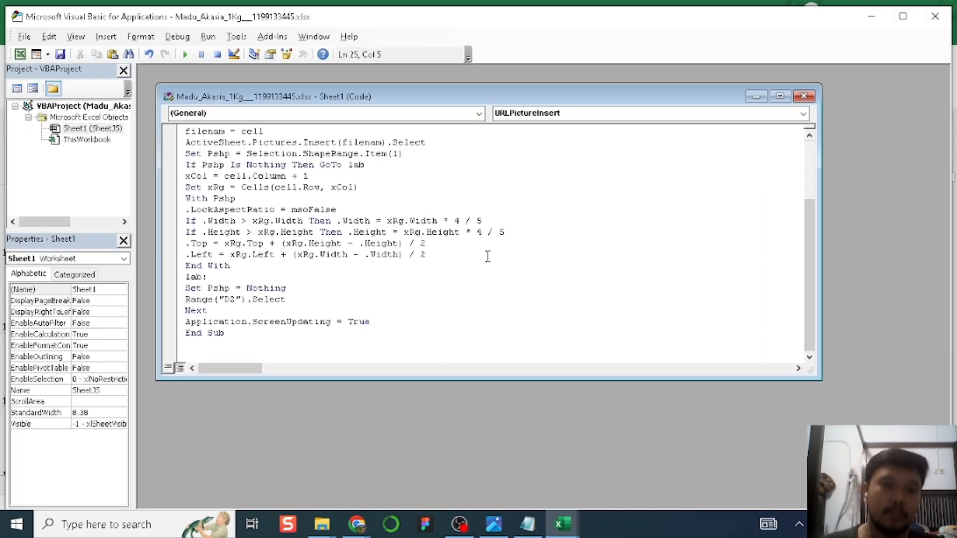
{"action": "left_click", "coordinate": [563, 523]}
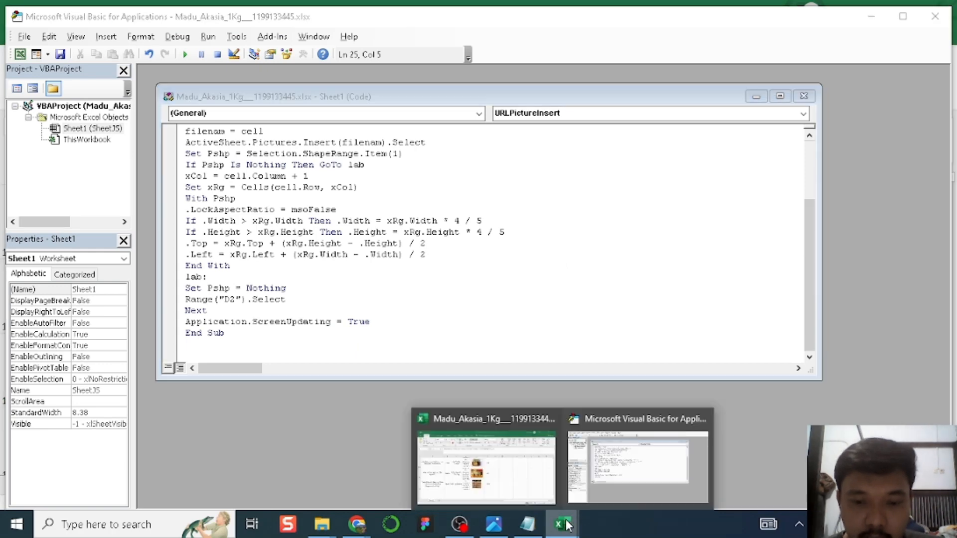
{"action": "left_click", "coordinate": [522, 483]}
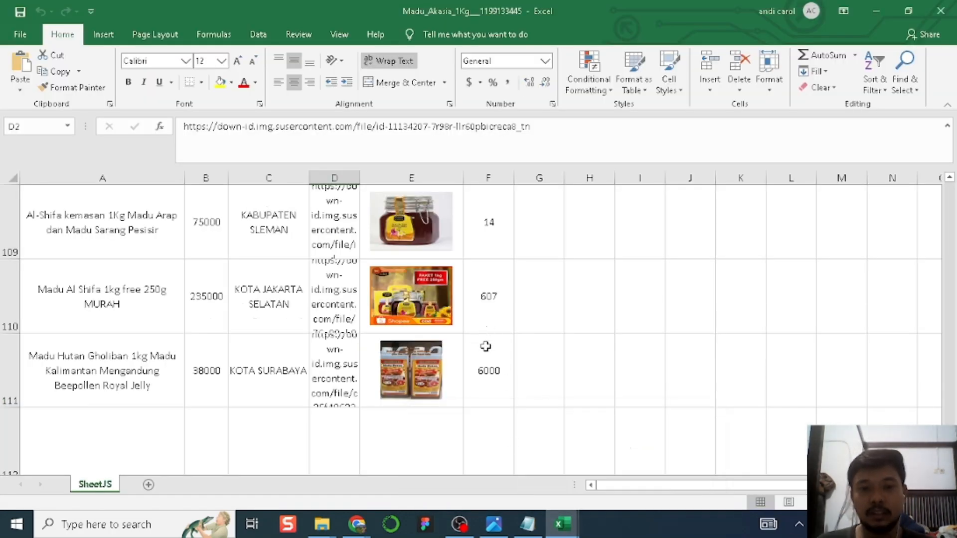
{"action": "scroll", "coordinate": [506, 352], "scroll_direction": "up", "scroll_amount": 8}
{"action": "left_click_drag", "start_coordinate": [949, 396], "coordinate": [950, 187]}
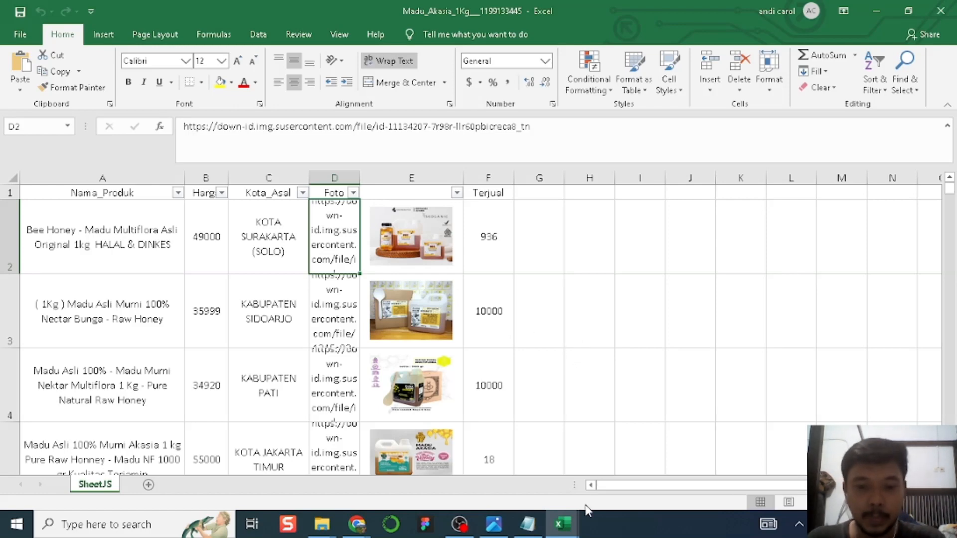
Switch back to the Visual Basic editor and close it
{"action": "mouse_move", "coordinate": [562, 524]}
{"action": "left_click", "coordinate": [648, 463]}
{"action": "left_click", "coordinate": [941, 14]}
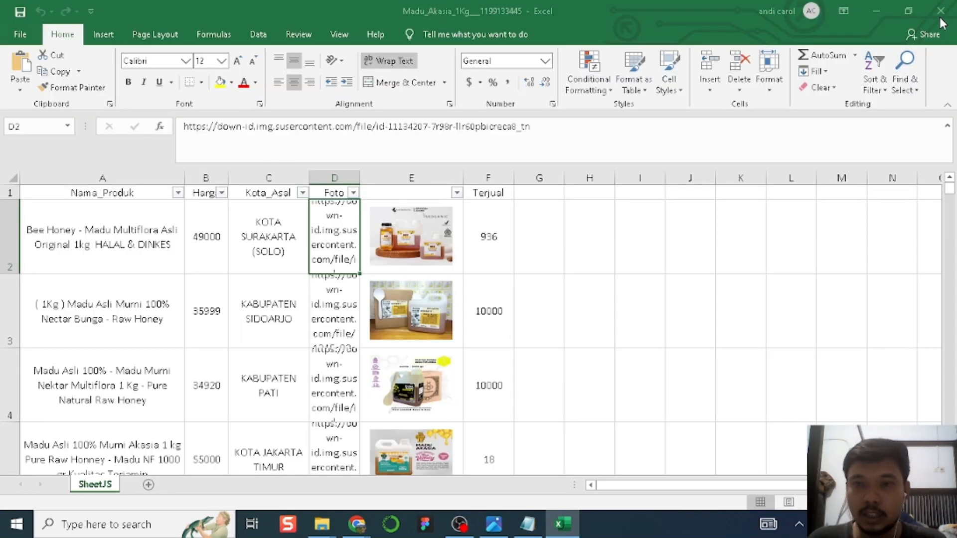
Enter the header Foto in cell E1, above the column of inserted product pictures
{"action": "left_click", "coordinate": [390, 192]}
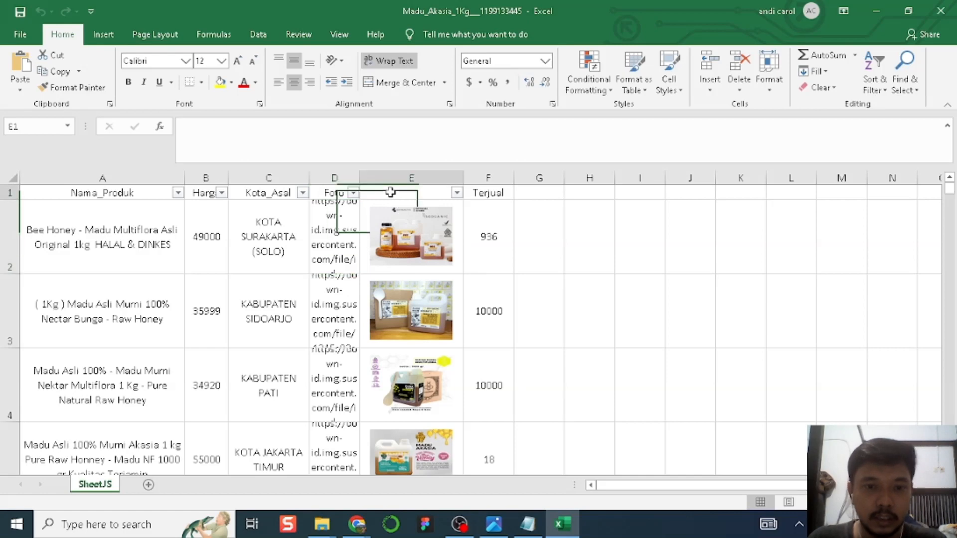
{"action": "type", "text": "f"}
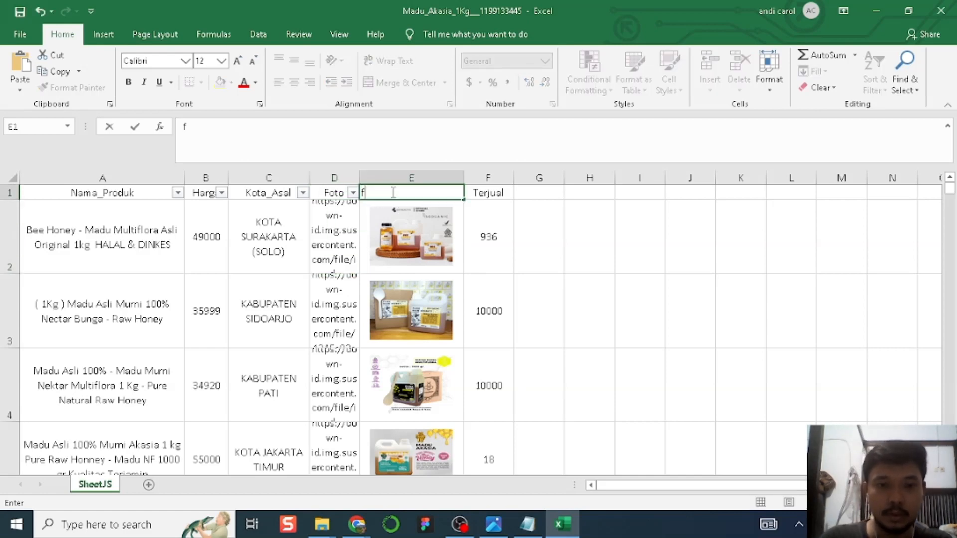
{"action": "type", "text": "oto"}
{"action": "left_click", "coordinate": [564, 222]}
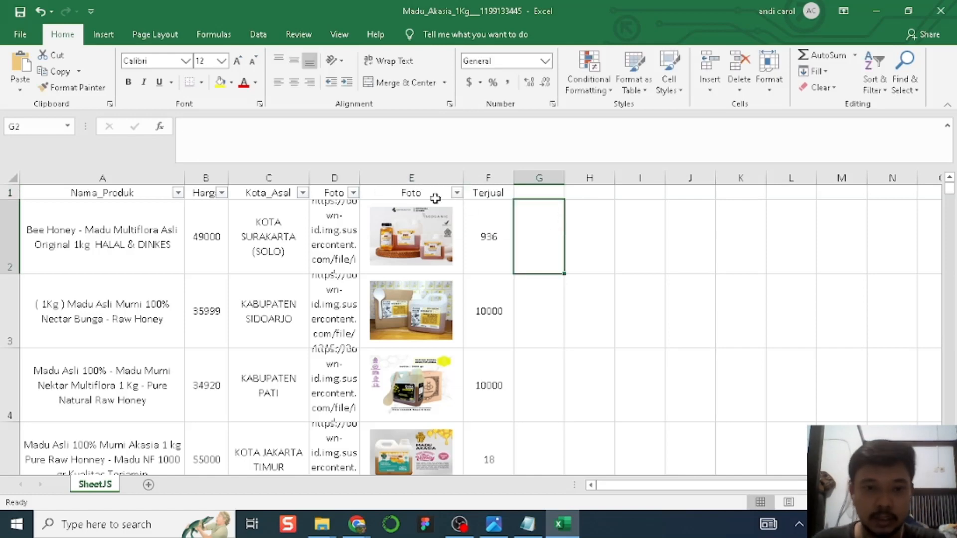
{"action": "left_click", "coordinate": [420, 177]}
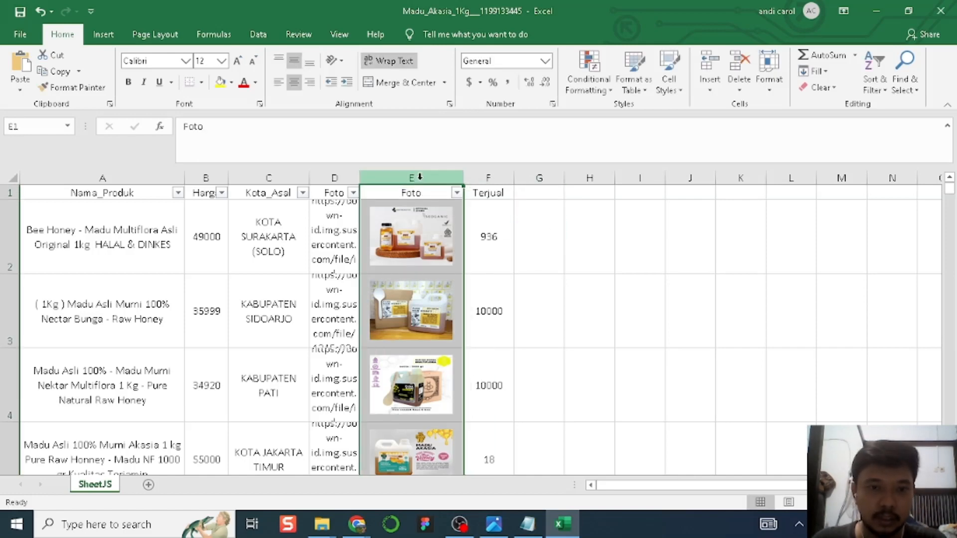
{"action": "left_click", "coordinate": [590, 240]}
Delete column D with the photo links and look through the remaining rows with their pictures
{"action": "left_click", "coordinate": [322, 176]}
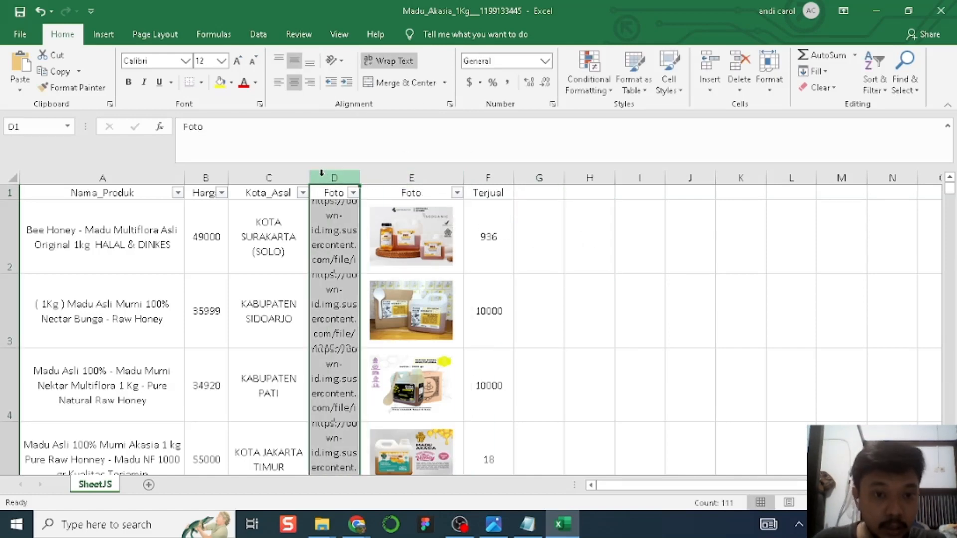
{"action": "right_click", "coordinate": [323, 177]}
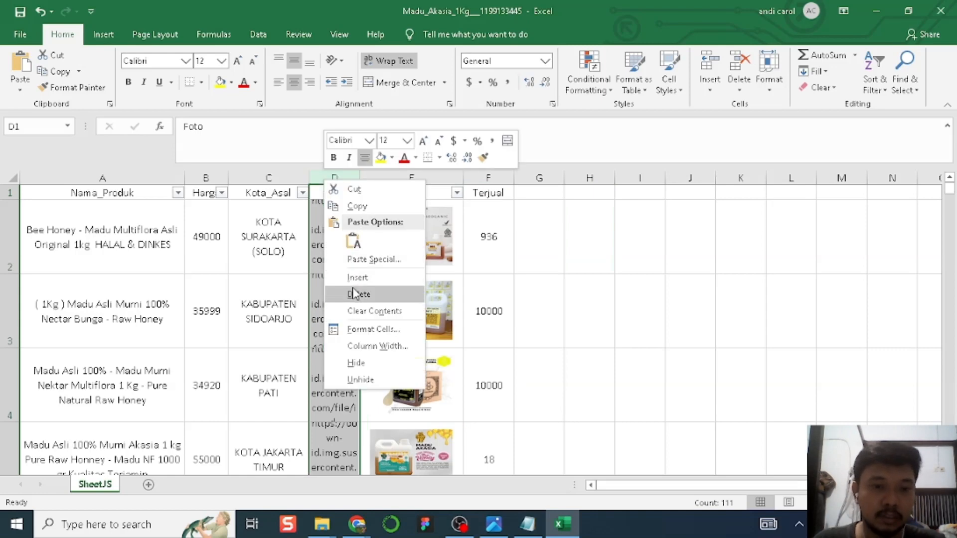
{"action": "left_click", "coordinate": [359, 287]}
{"action": "left_click", "coordinate": [507, 251]}
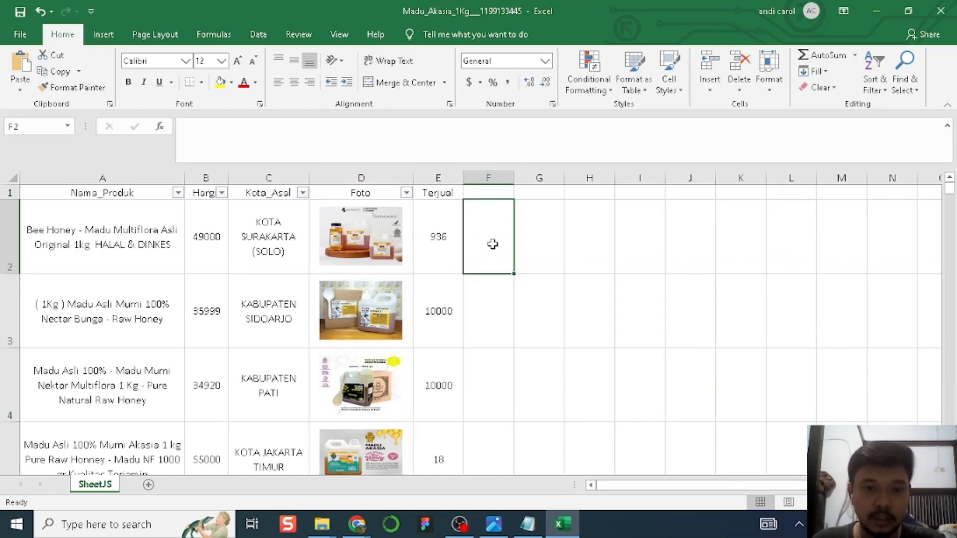
{"action": "scroll", "coordinate": [519, 329], "scroll_direction": "down", "scroll_amount": 10}
{"action": "scroll", "coordinate": [518, 338], "scroll_direction": "up", "scroll_amount": 10}
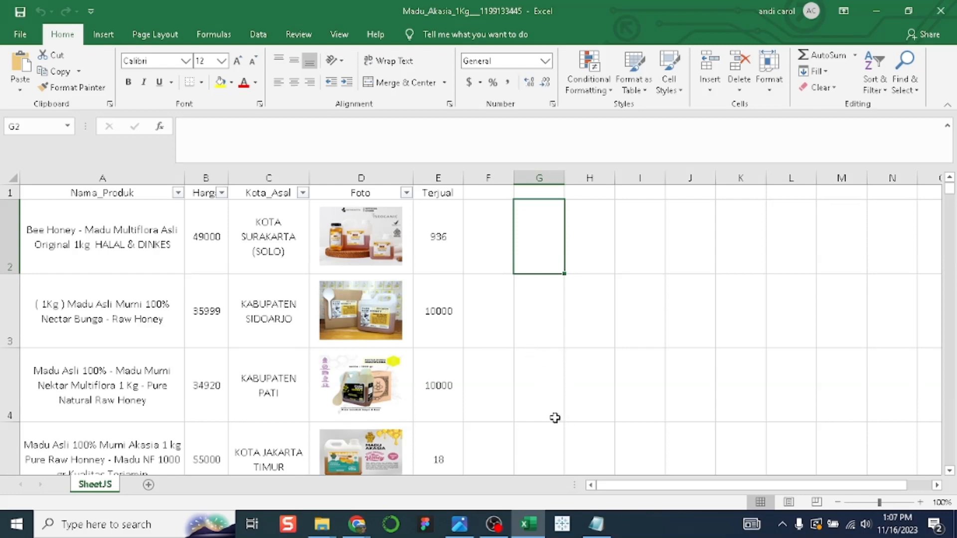
{"action": "left_click", "coordinate": [561, 519]}
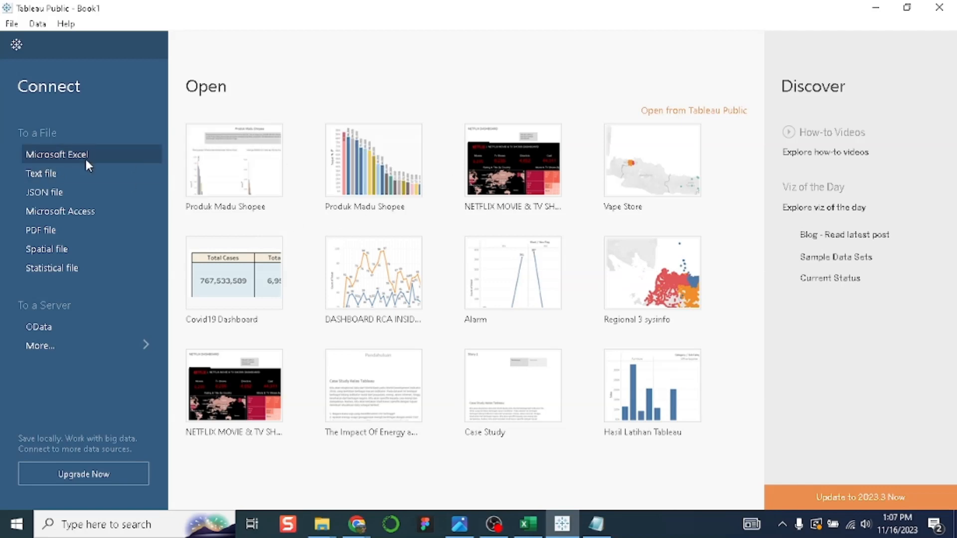
{"action": "left_click", "coordinate": [58, 156]}
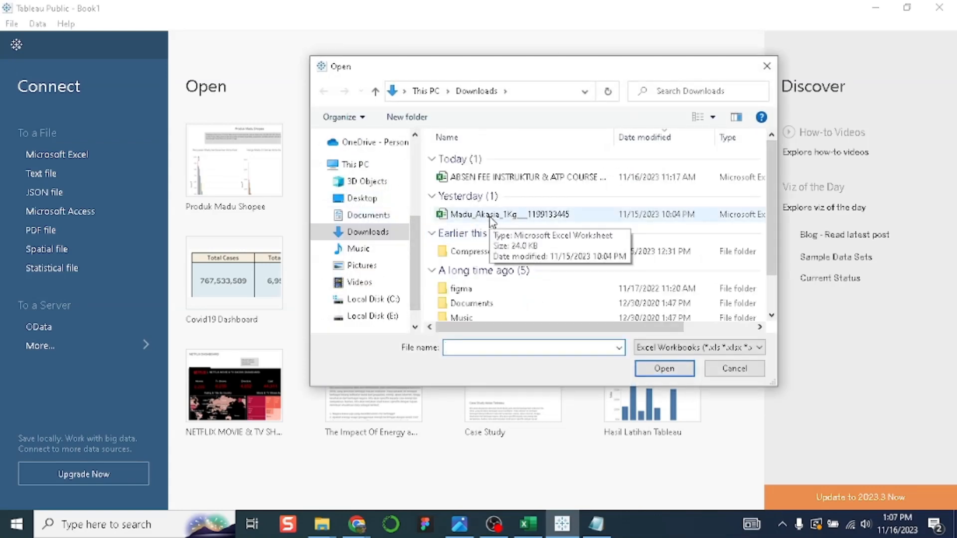
{"action": "left_click", "coordinate": [491, 215]}
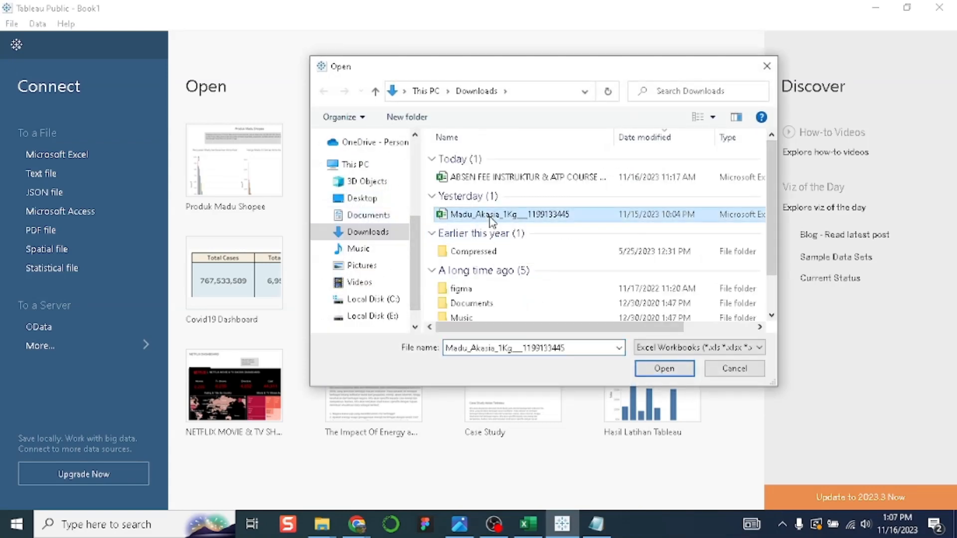
{"action": "left_click", "coordinate": [666, 368]}
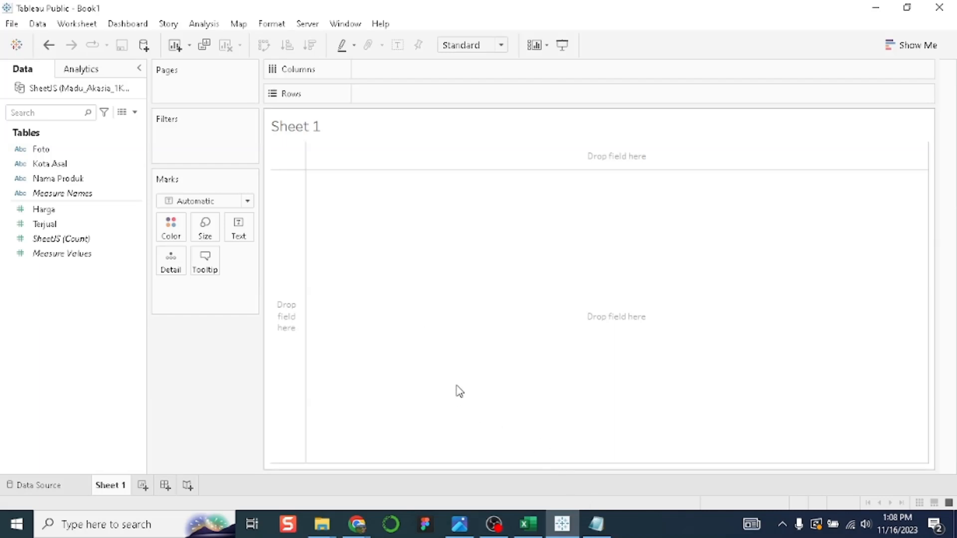
Switch to the Notepad notes and review the planned honey analyses, focusing on Penjualan Madu berdasarkan Nama Produk
{"action": "left_click", "coordinate": [596, 524]}
{"action": "left_click_drag", "start_coordinate": [419, 202], "coordinate": [427, 208]}
{"action": "left_click_drag", "start_coordinate": [554, 260], "coordinate": [315, 233]}
{"action": "left_click", "coordinate": [404, 280]}
{"action": "left_click", "coordinate": [561, 269]}
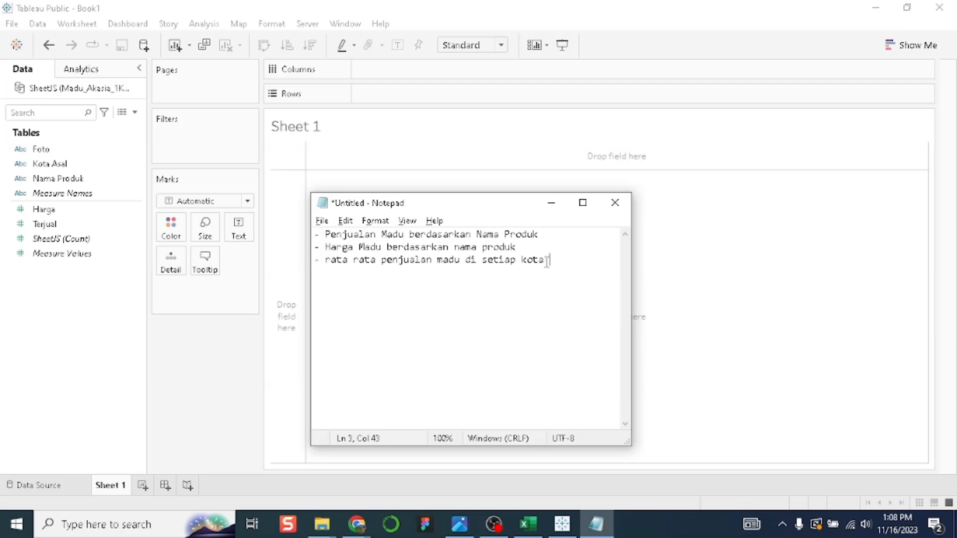
{"action": "left_click_drag", "start_coordinate": [469, 204], "coordinate": [479, 231]}
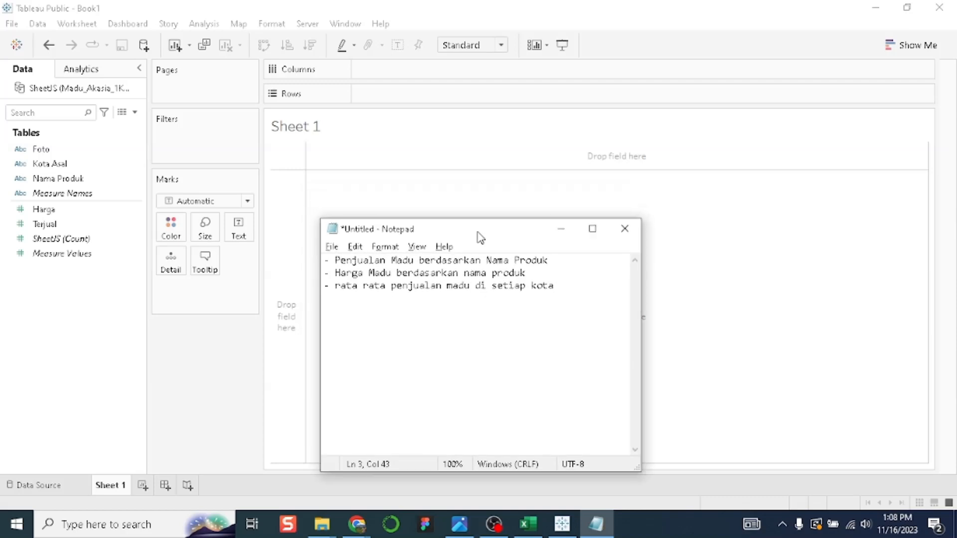
{"action": "left_click_drag", "start_coordinate": [549, 260], "coordinate": [334, 260]}
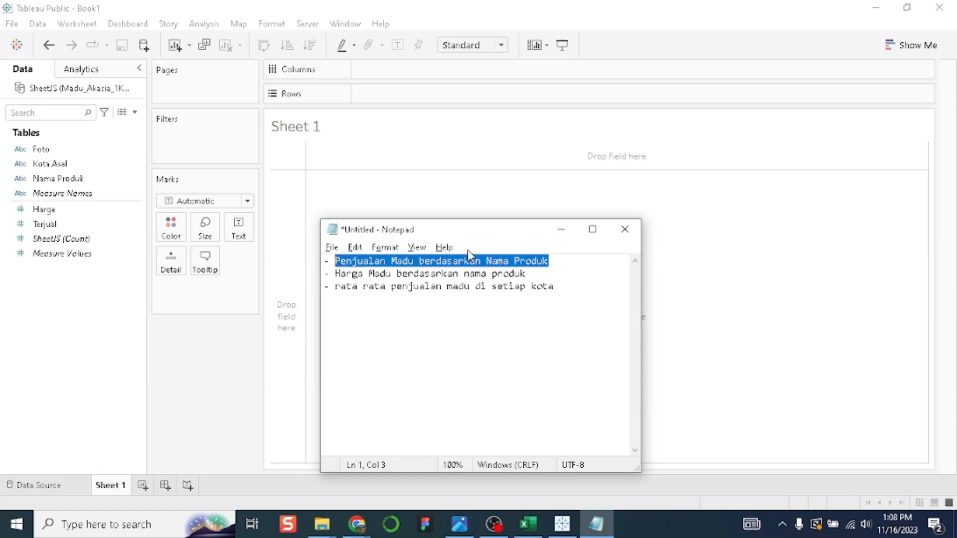
Build a bar chart on Sheet 1 with Nama Produk as columns and the sum of Terjual as rows
{"action": "left_click_drag", "start_coordinate": [85, 181], "coordinate": [44, 182]}
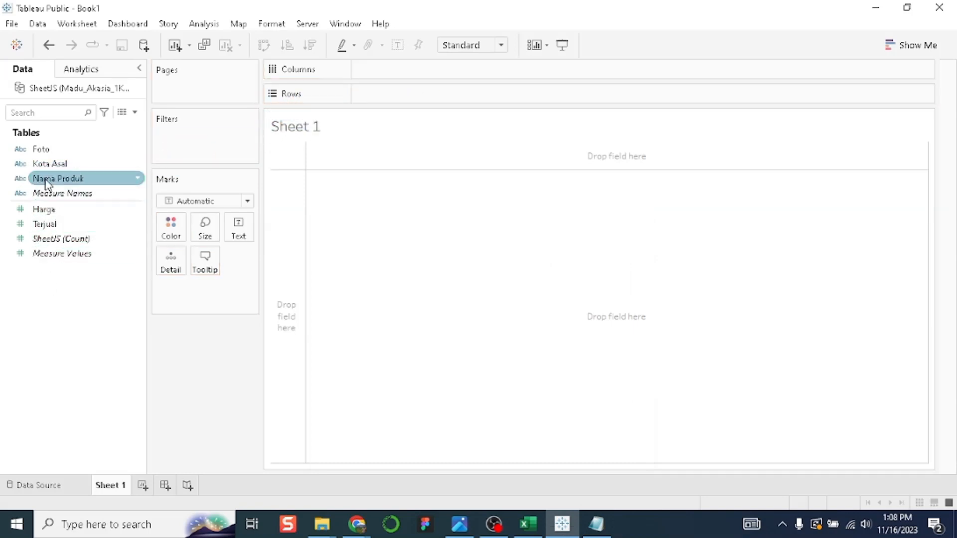
{"action": "left_click_drag", "start_coordinate": [47, 182], "coordinate": [370, 73]}
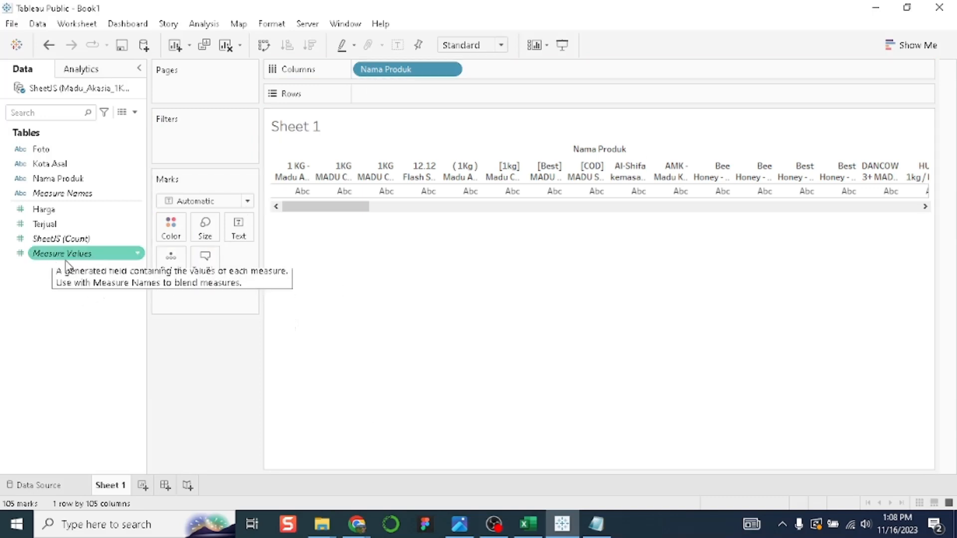
{"action": "left_click", "coordinate": [596, 524]}
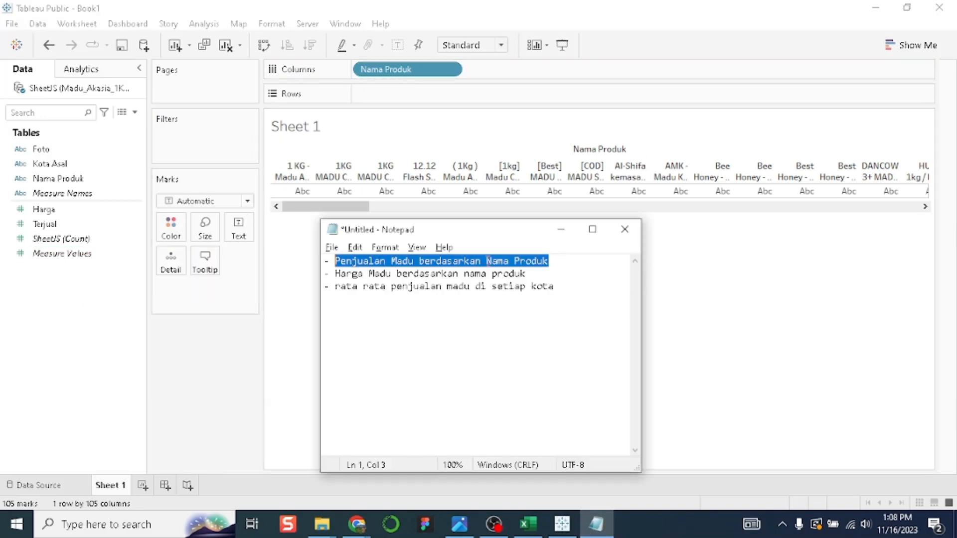
{"action": "left_click", "coordinate": [561, 229]}
{"action": "left_click", "coordinate": [55, 224]}
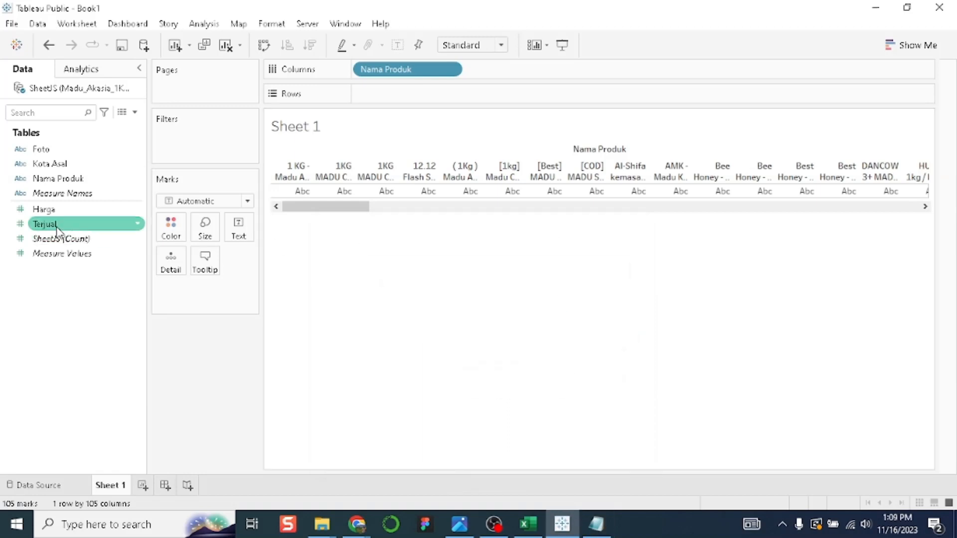
{"action": "left_click_drag", "start_coordinate": [42, 229], "coordinate": [401, 97]}
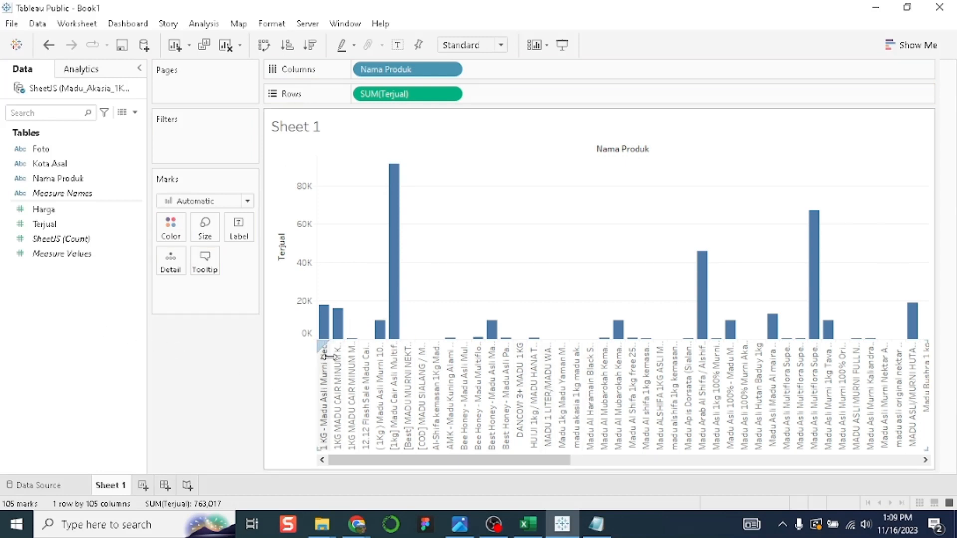
{"action": "mouse_move", "coordinate": [328, 337]}
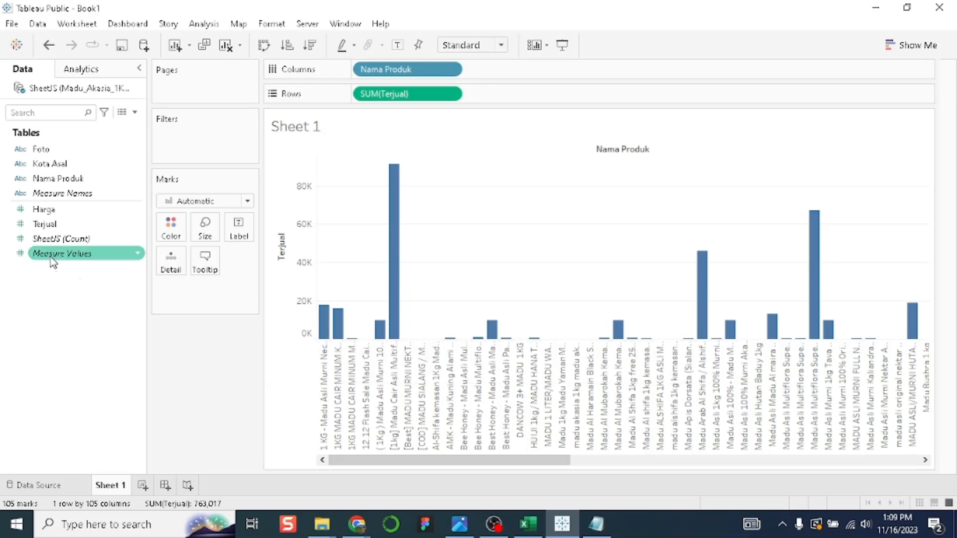
Color the bars of the sales chart by Kota Asal
{"action": "left_click", "coordinate": [42, 167]}
{"action": "left_click_drag", "start_coordinate": [42, 167], "coordinate": [174, 236]}
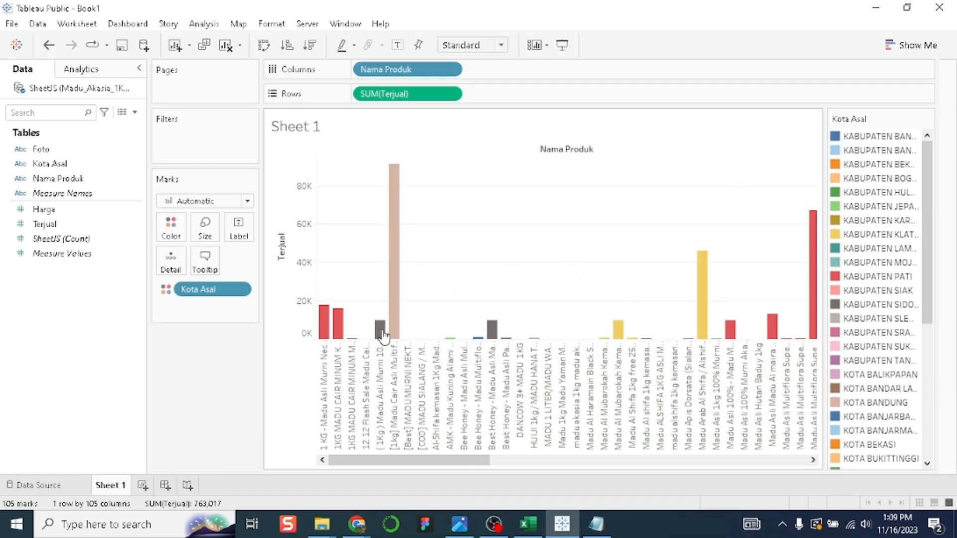
{"action": "mouse_move", "coordinate": [388, 343]}
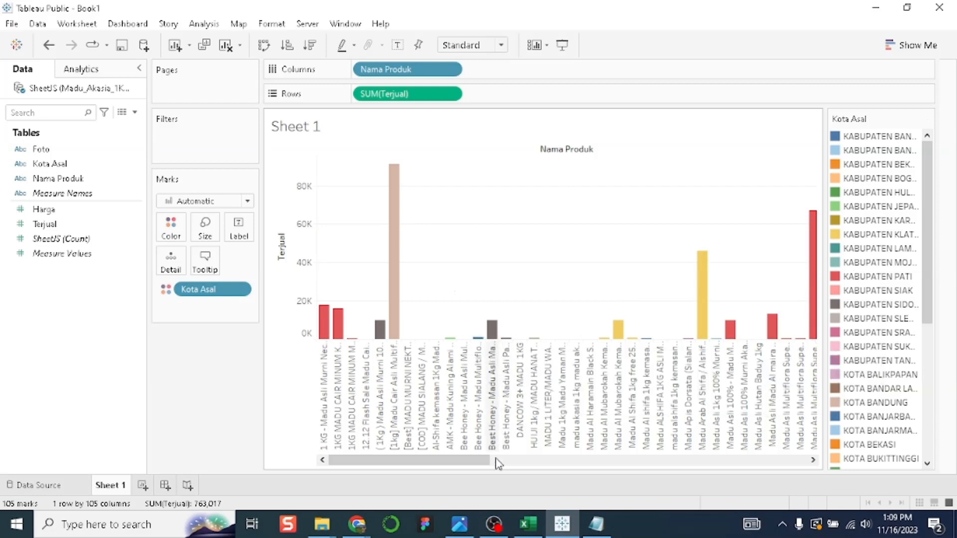
{"action": "mouse_move", "coordinate": [464, 463]}
{"action": "left_mouse_down"}
{"action": "mouse_move", "coordinate": [780, 466]}
{"action": "mouse_move", "coordinate": [461, 465]}
{"action": "left_mouse_up"}
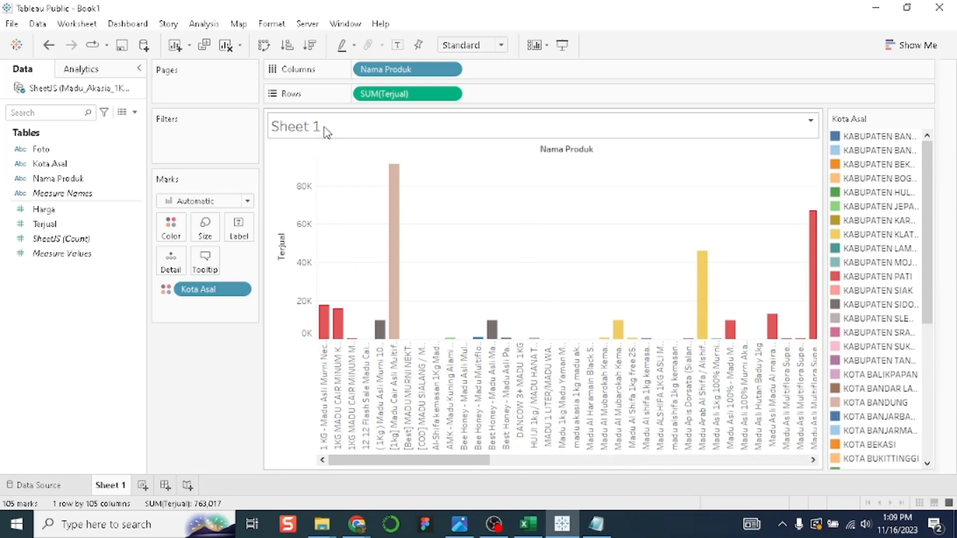
Sort the products in descending order by sum of Terjual and inspect the details of several bars
{"action": "left_click", "coordinate": [310, 46]}
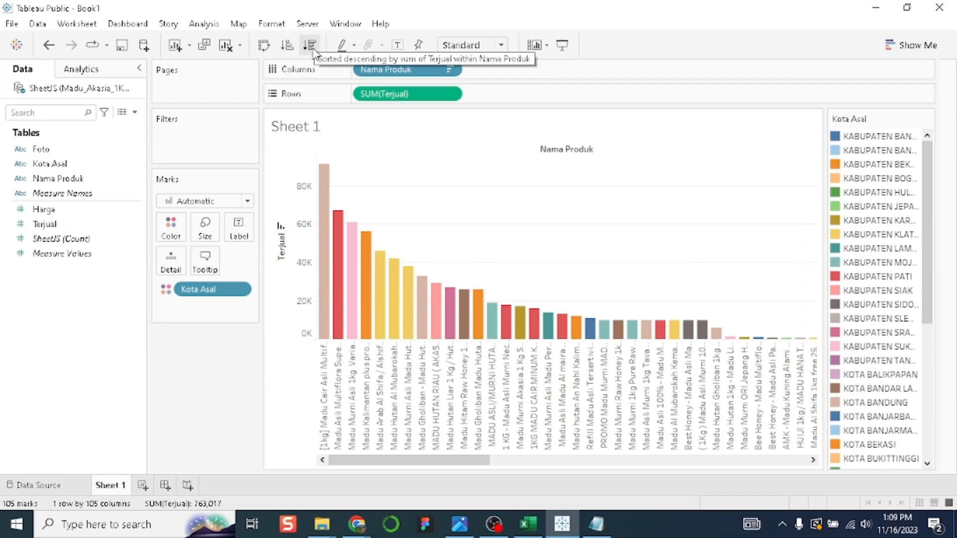
{"action": "mouse_move", "coordinate": [327, 174]}
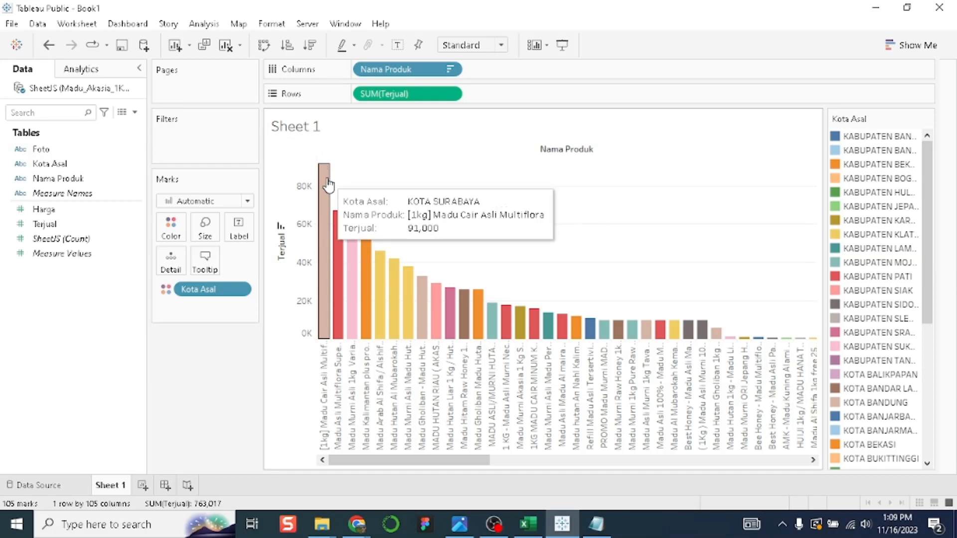
{"action": "mouse_move", "coordinate": [375, 274]}
{"action": "mouse_move", "coordinate": [704, 321]}
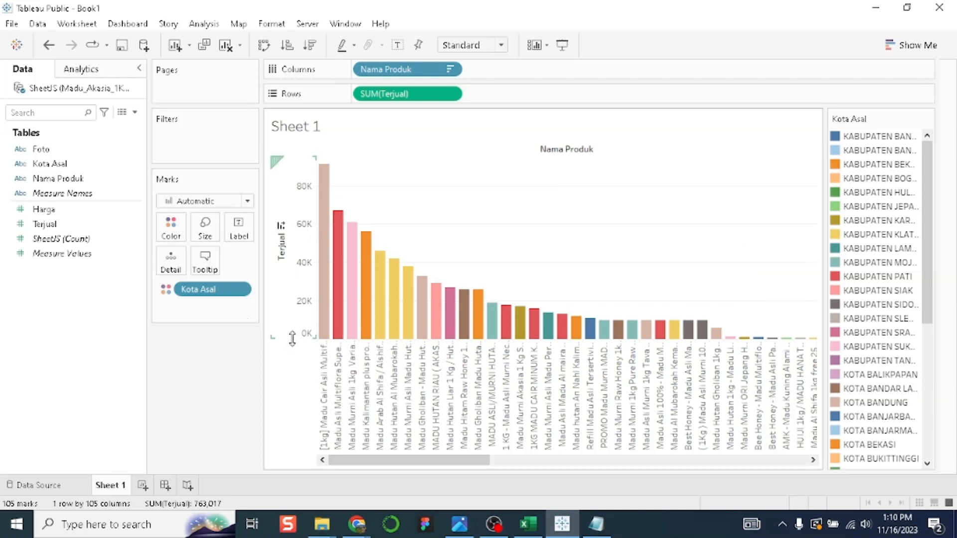
{"action": "mouse_move", "coordinate": [324, 263]}
Swap the chart's rows and columns for horizontal bars and show the mark labels on them
{"action": "left_click", "coordinate": [264, 50]}
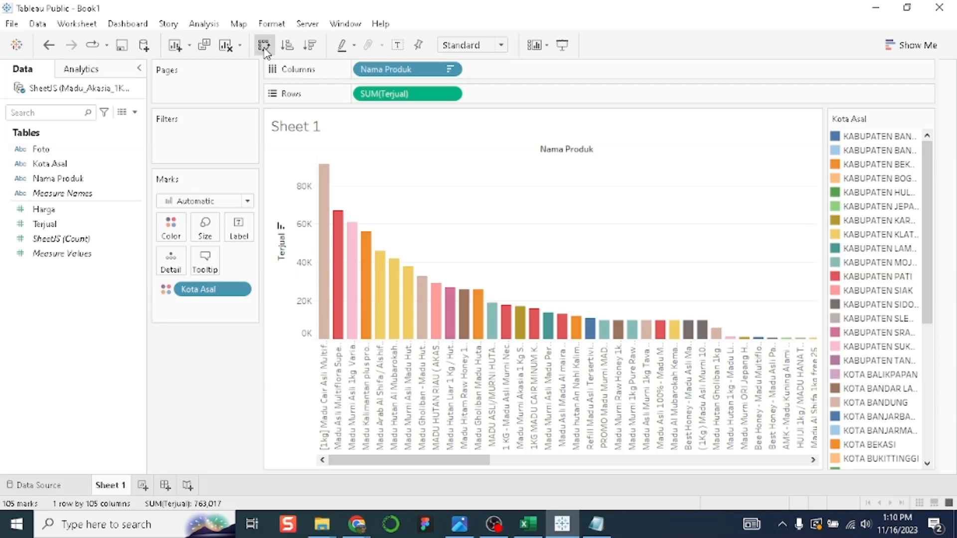
{"action": "mouse_move", "coordinate": [467, 183]}
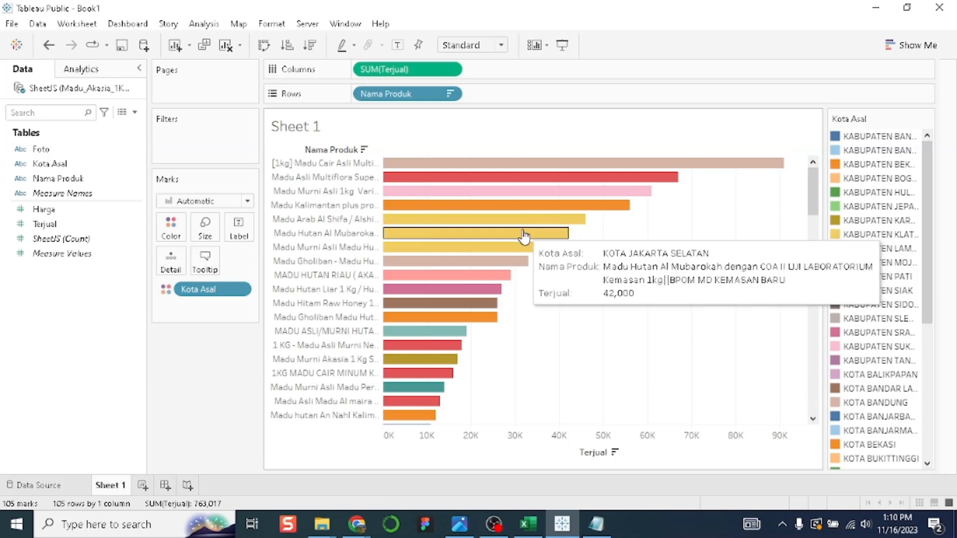
{"action": "mouse_move", "coordinate": [527, 192]}
{"action": "mouse_move", "coordinate": [531, 168]}
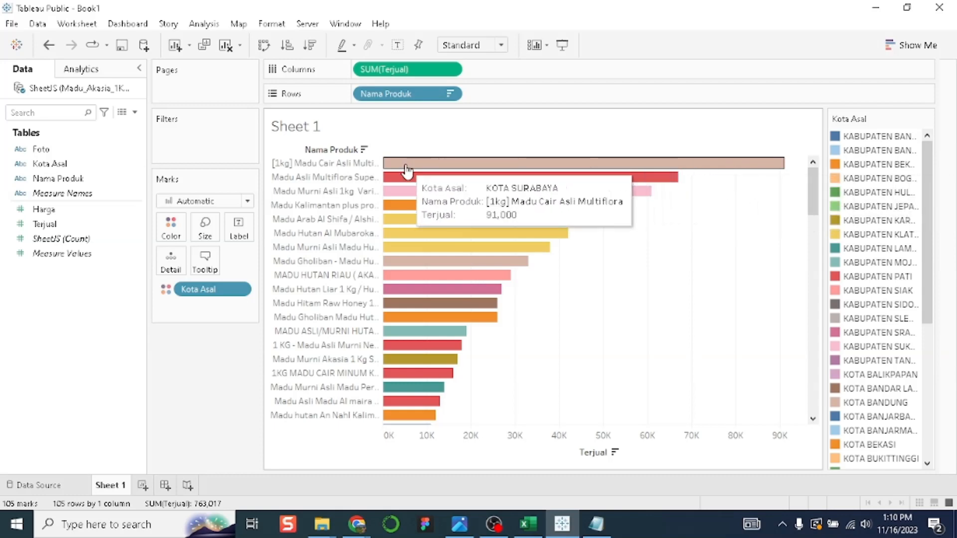
{"action": "left_click", "coordinate": [397, 50]}
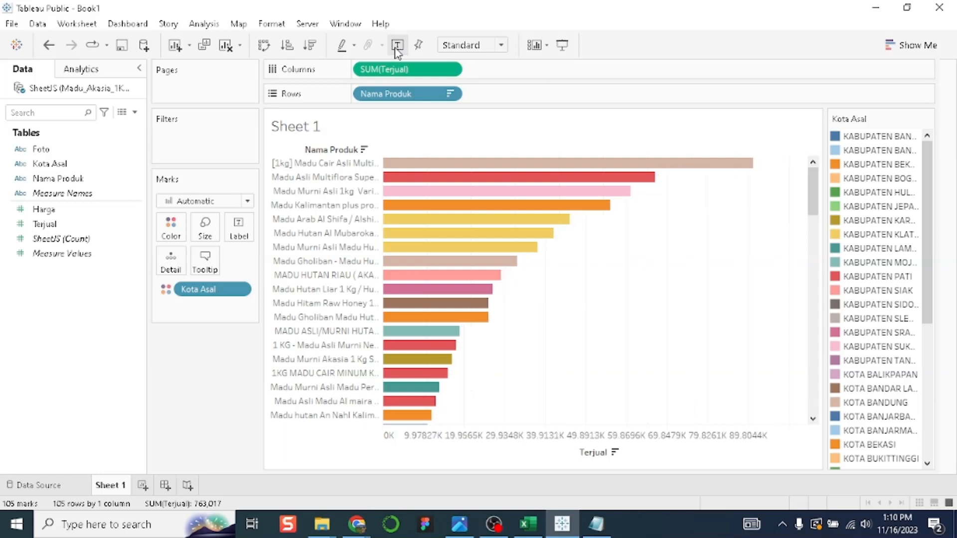
{"action": "mouse_move", "coordinate": [768, 173]}
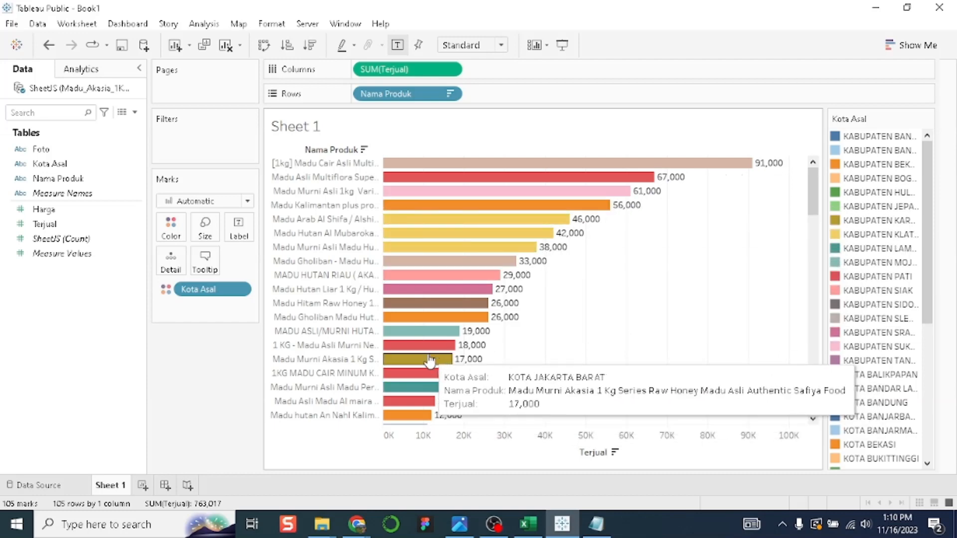
Replace the title of Sheet 1 with the Notepad text "Penjualan Madu berdasarkan Nama Produk"
{"action": "left_click", "coordinate": [597, 524]}
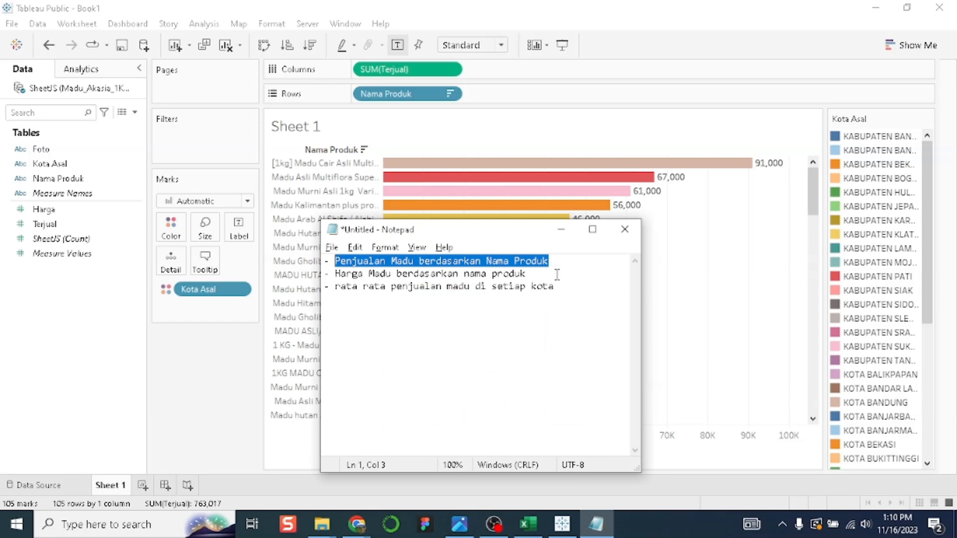
{"action": "left_click_drag", "start_coordinate": [549, 261], "coordinate": [335, 260]}
{"action": "key", "text": "ctrl+c"}
{"action": "left_click", "coordinate": [305, 128]}
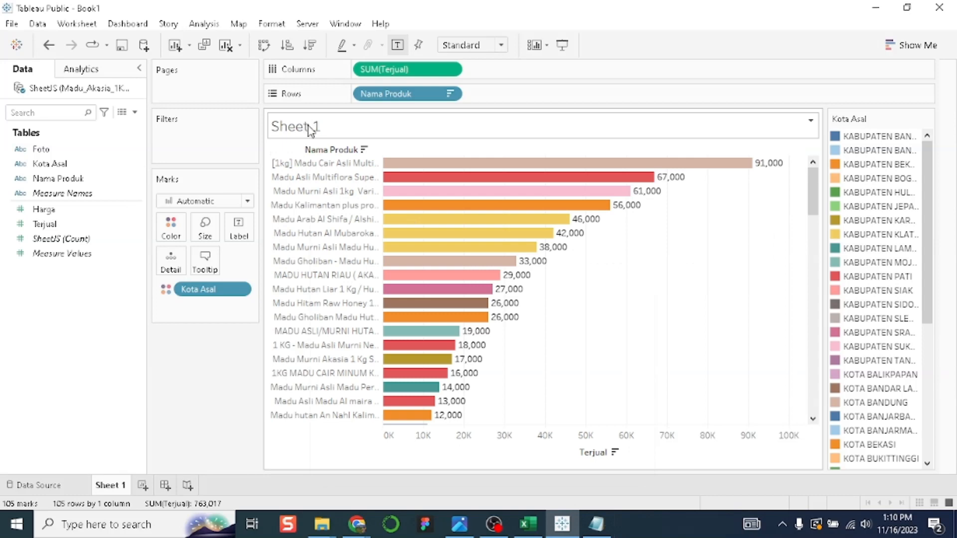
{"action": "double_click", "coordinate": [309, 128]}
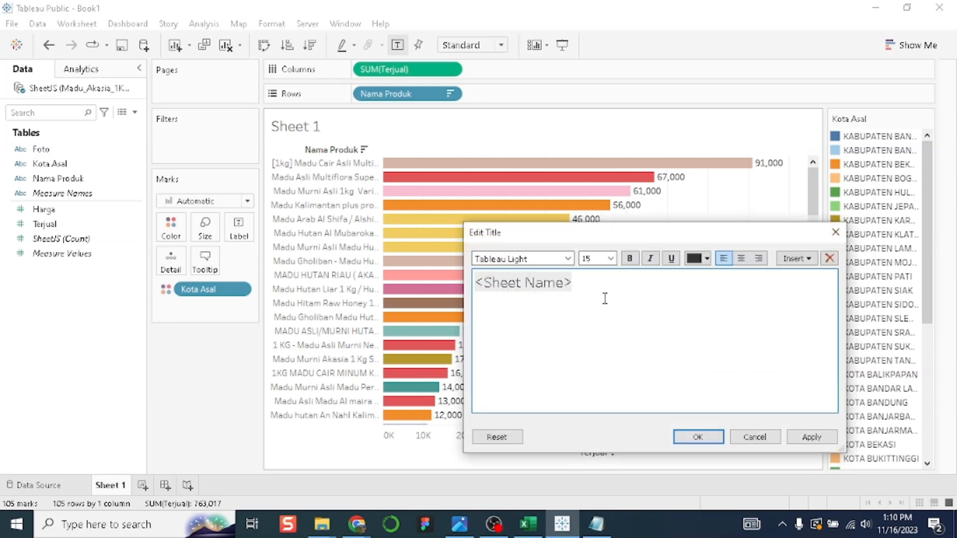
{"action": "key", "text": "ctrl+a"}
{"action": "key", "text": "ctrl+v"}
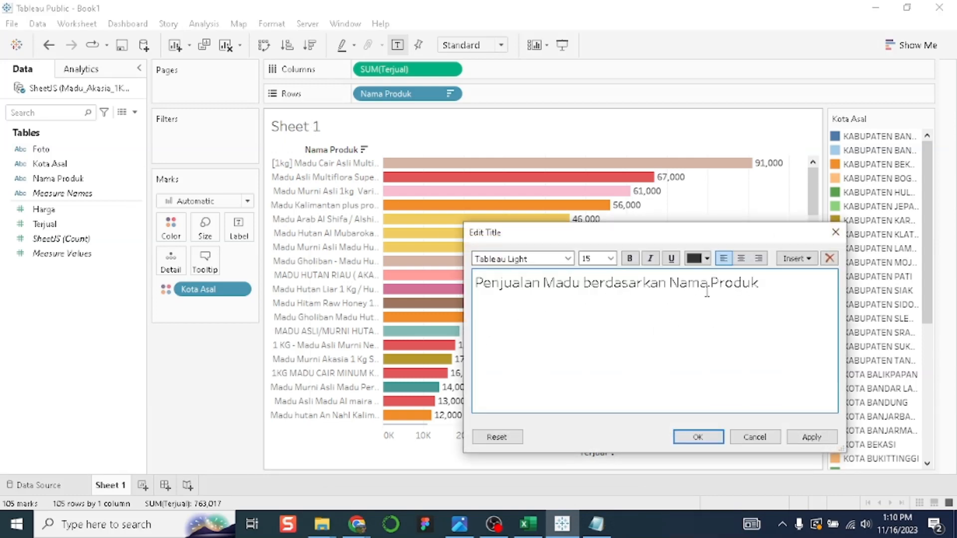
Center the sales chart's title, make it bold and apply the formatting
{"action": "left_click", "coordinate": [741, 259]}
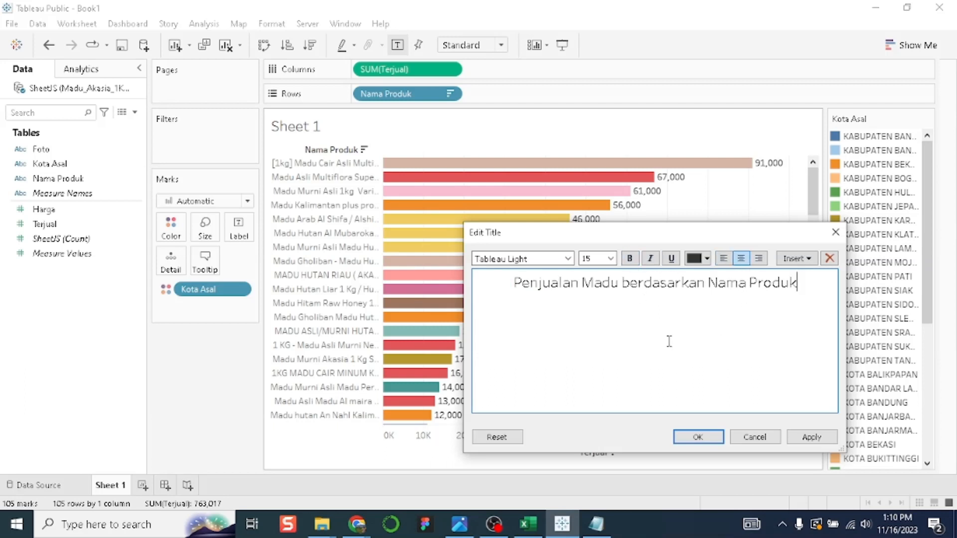
{"action": "key", "text": "ctrl+a"}
{"action": "key", "text": "ctrl+b"}
{"action": "left_click", "coordinate": [693, 351]}
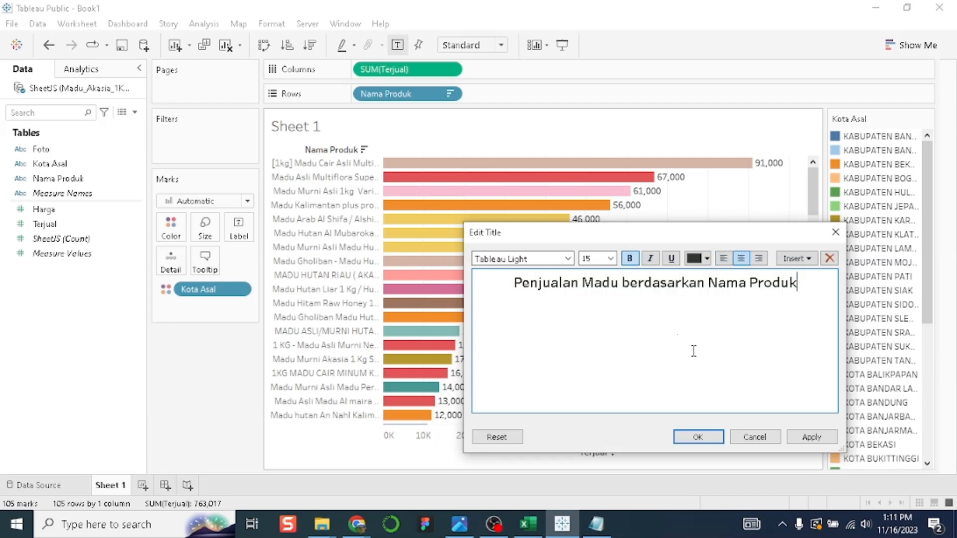
{"action": "left_click", "coordinate": [812, 437]}
{"action": "left_click", "coordinate": [697, 438]}
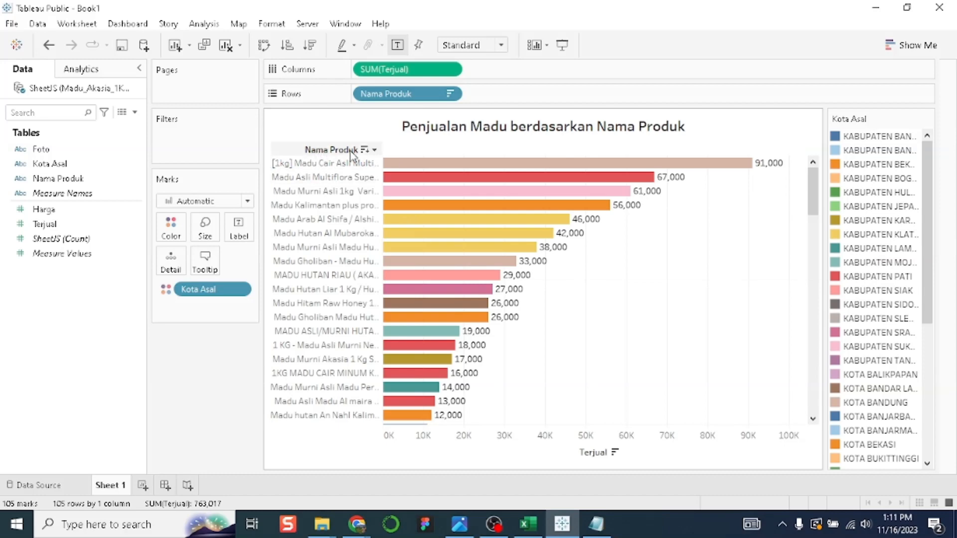
Rename the Sheet 1 worksheet as "Penjualan Madu berdasarkan Nama Produk"
{"action": "mouse_move", "coordinate": [630, 169]}
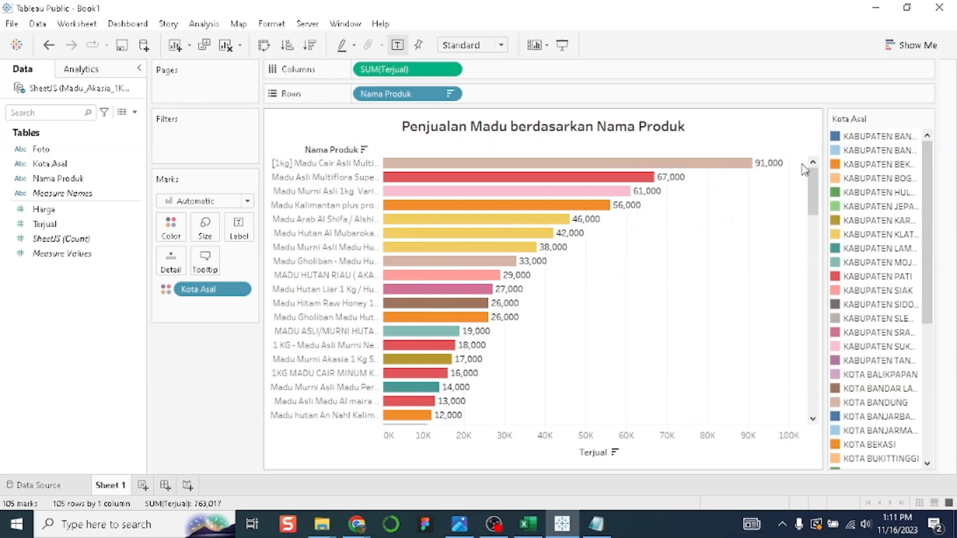
{"action": "mouse_move", "coordinate": [483, 273]}
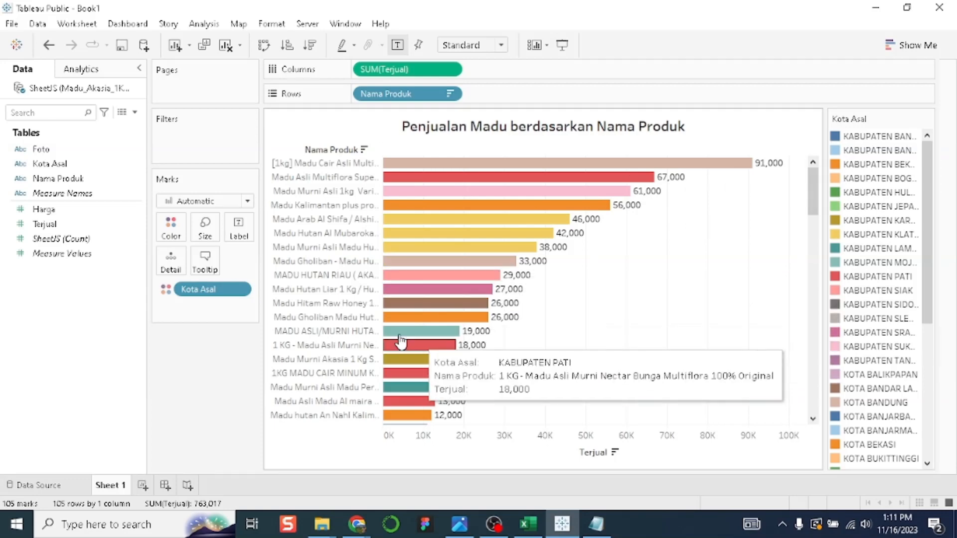
{"action": "double_click", "coordinate": [113, 486]}
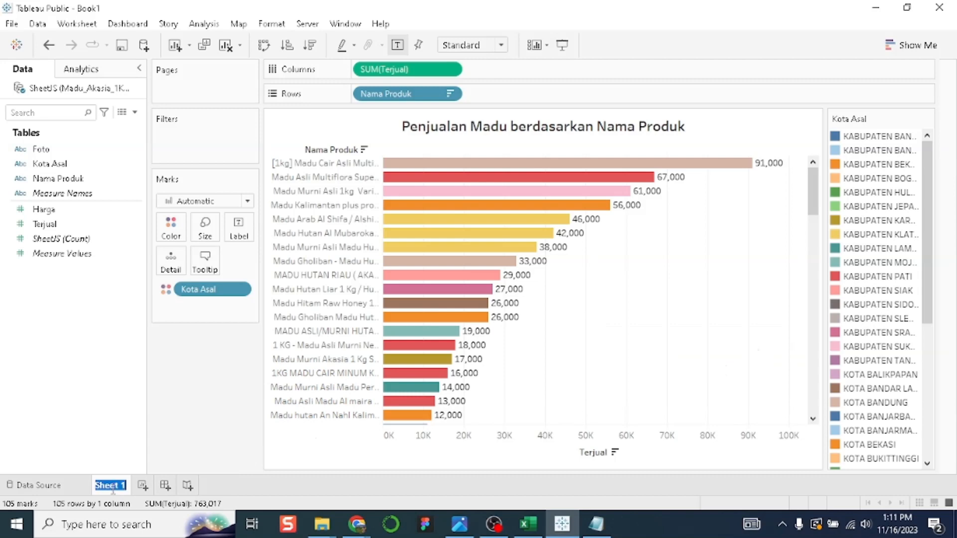
{"action": "key", "text": "ctrl+v"}
{"action": "key", "text": "Return"}
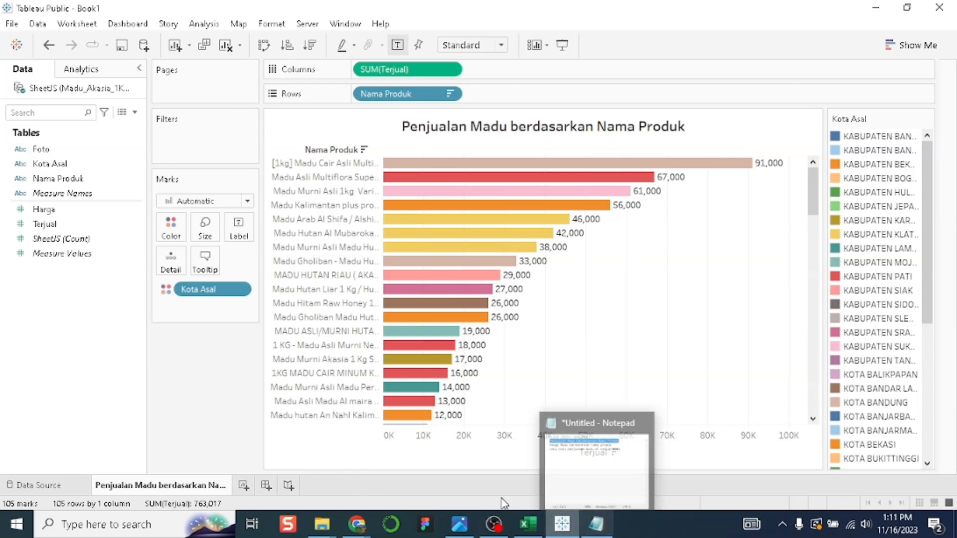
Add a second worksheet and replace its title with the Notepad text "Harga Madu berdasarkan nama produk"
{"action": "left_click", "coordinate": [243, 487]}
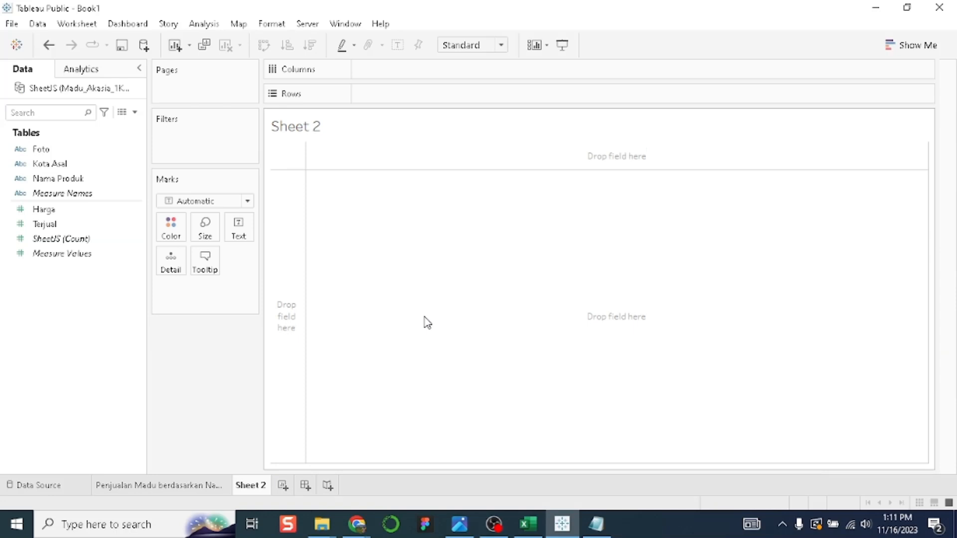
{"action": "left_click", "coordinate": [596, 524]}
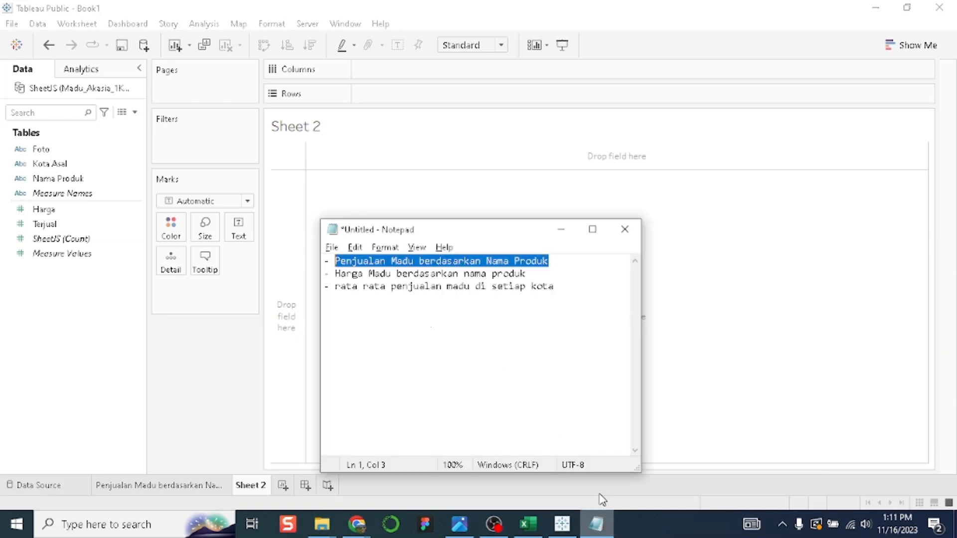
{"action": "left_click", "coordinate": [526, 274]}
{"action": "left_click_drag", "start_coordinate": [526, 274], "coordinate": [334, 274]}
{"action": "key", "text": "ctrl+c"}
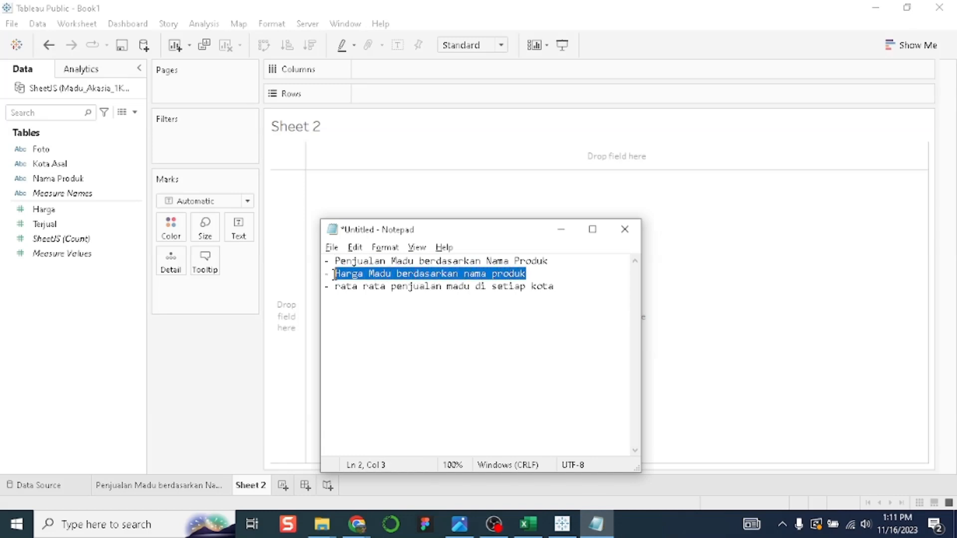
{"action": "double_click", "coordinate": [314, 127]}
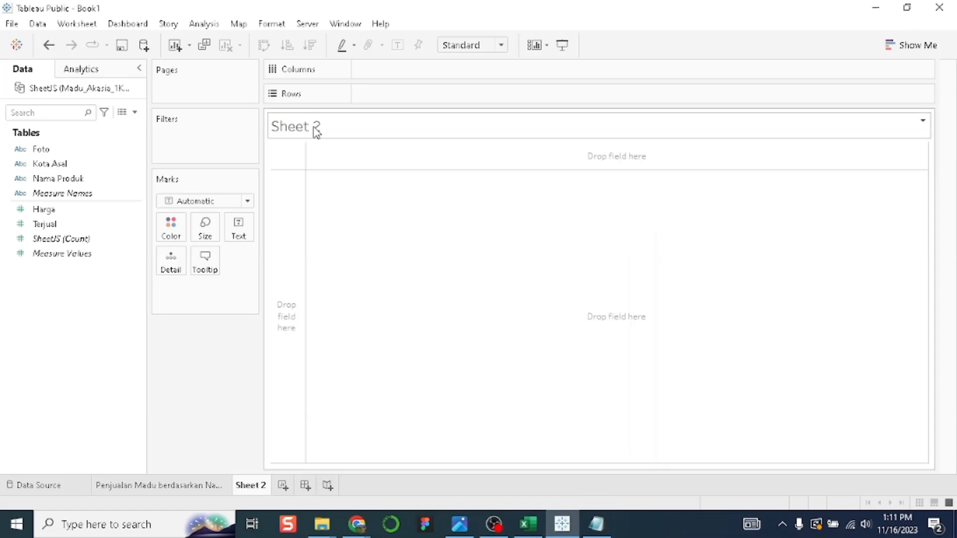
{"action": "key", "text": "ctrl+v"}
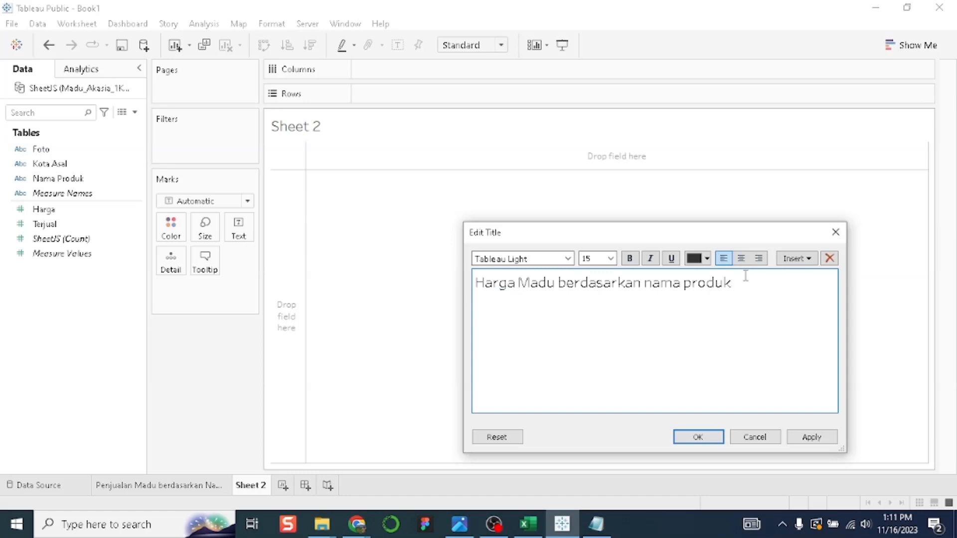
Center the title of Sheet 2, make it bold and apply the formatting
{"action": "left_click", "coordinate": [741, 259]}
{"action": "key", "text": "ctrl+a"}
{"action": "key", "text": "ctrl+c"}
{"action": "key", "text": "ctrl+b"}
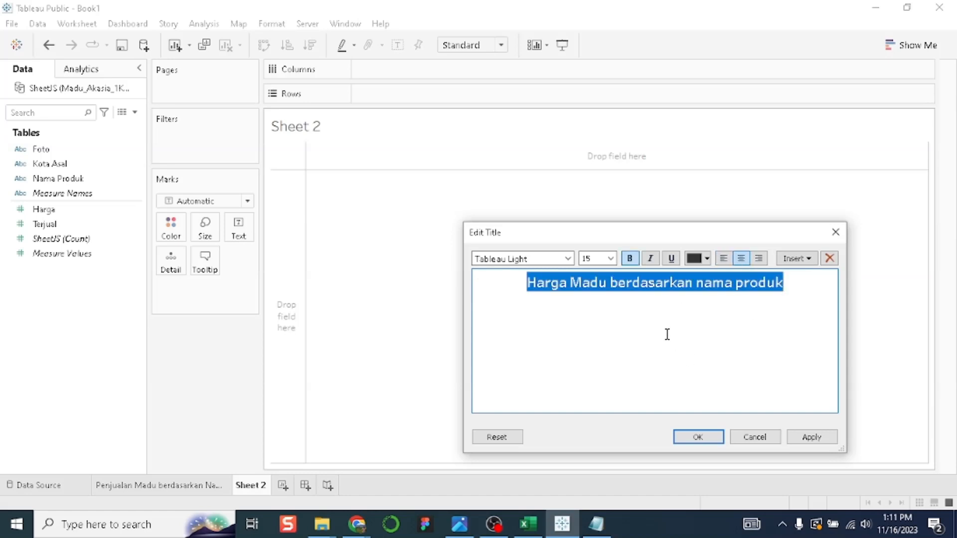
{"action": "left_click", "coordinate": [803, 438]}
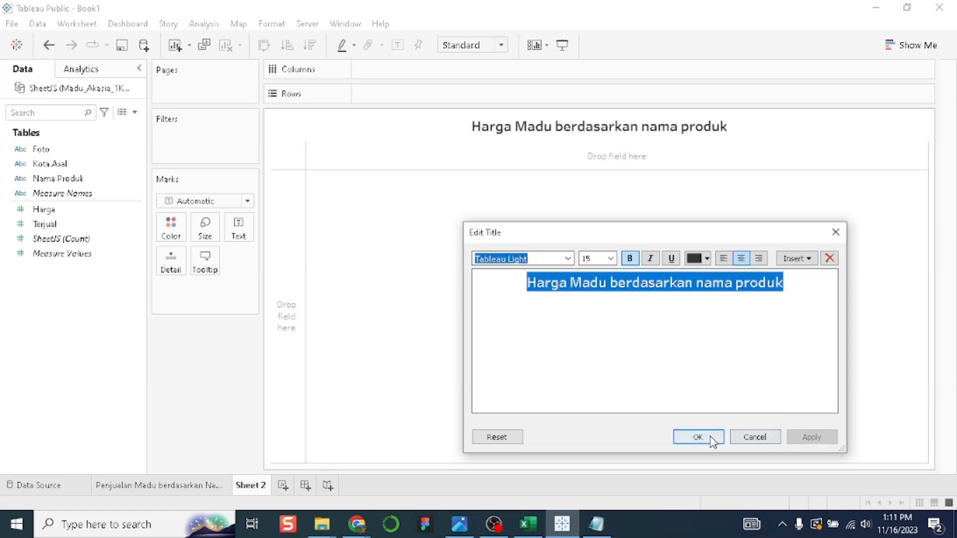
{"action": "left_click", "coordinate": [715, 439]}
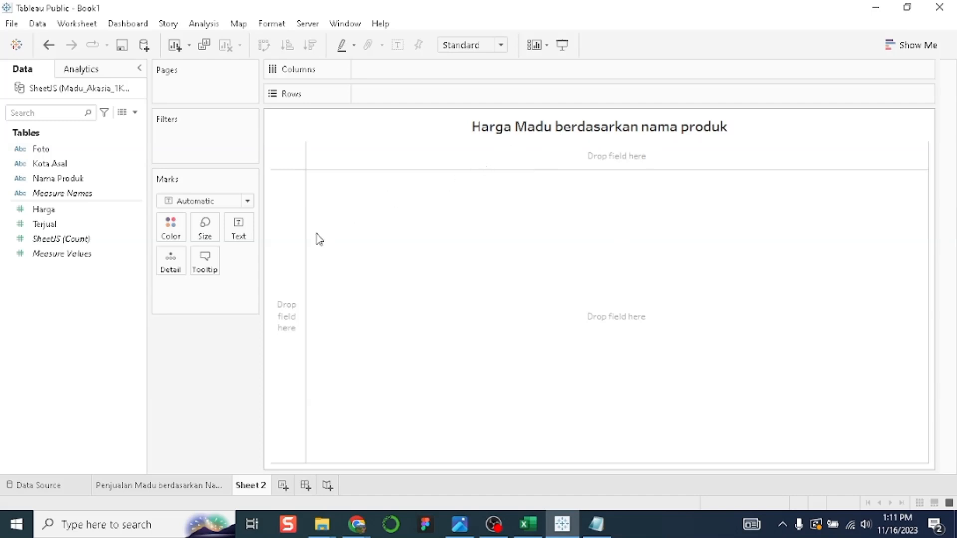
Build a bar chart on Sheet 2 with Nama Produk as columns and the sum of Harga as rows, colored by Kota Asal
{"action": "left_click", "coordinate": [60, 149]}
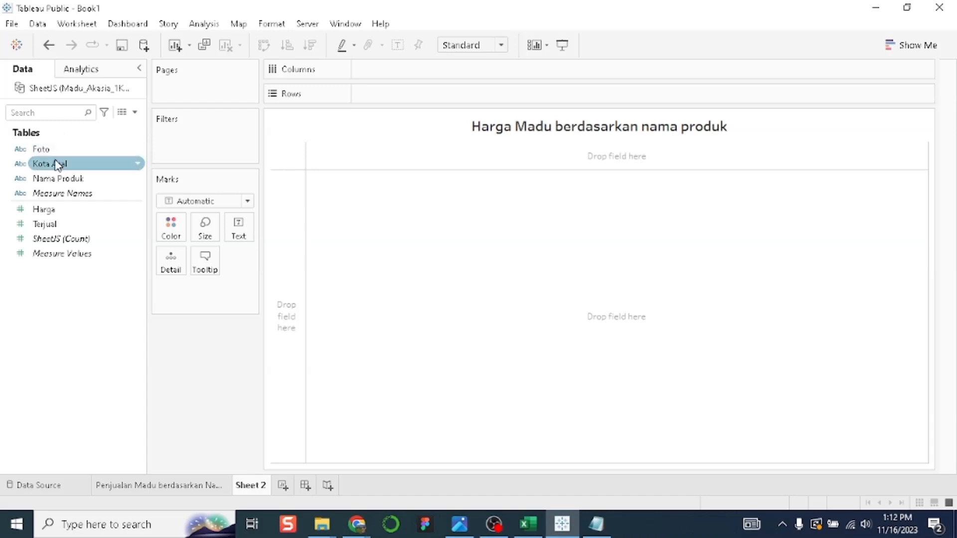
{"action": "left_click_drag", "start_coordinate": [60, 178], "coordinate": [384, 69]}
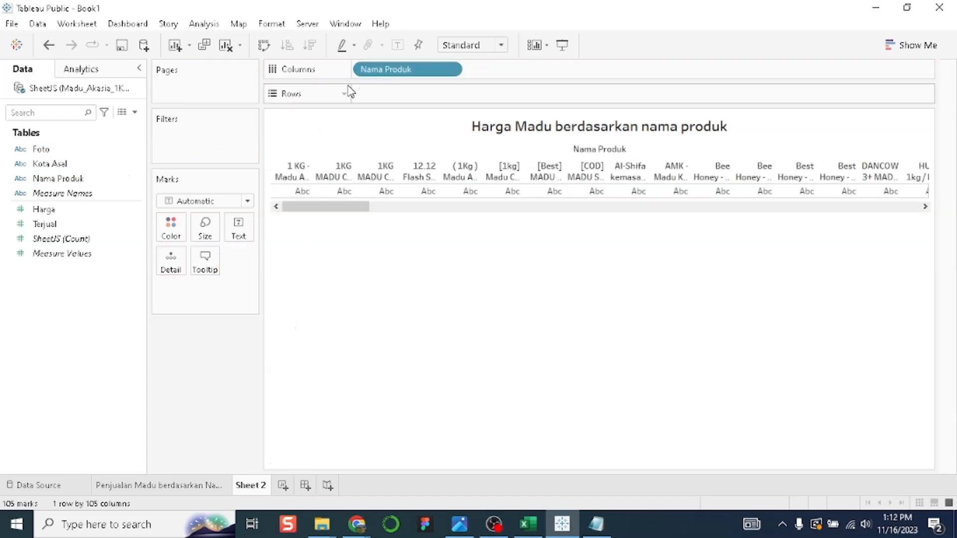
{"action": "left_click_drag", "start_coordinate": [58, 209], "coordinate": [391, 98]}
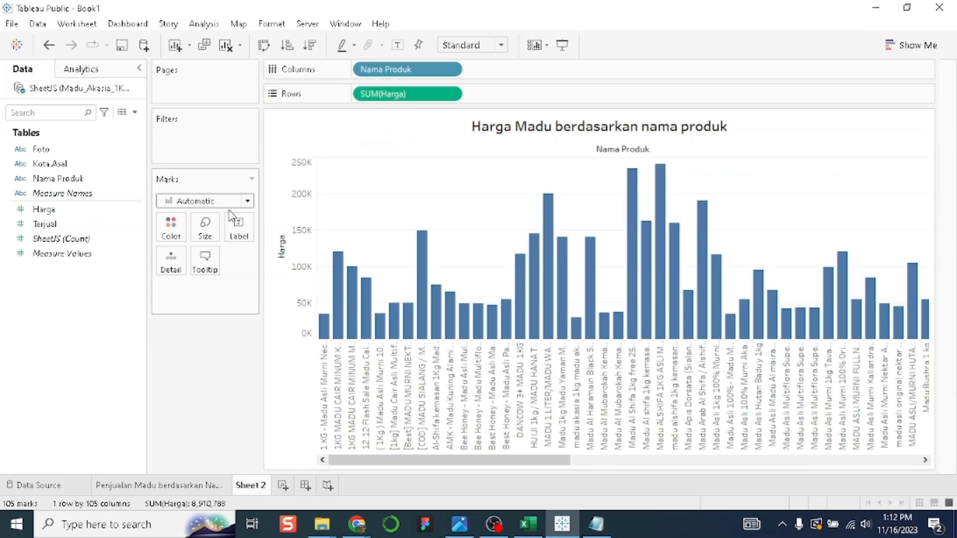
{"action": "left_click_drag", "start_coordinate": [48, 169], "coordinate": [171, 229]}
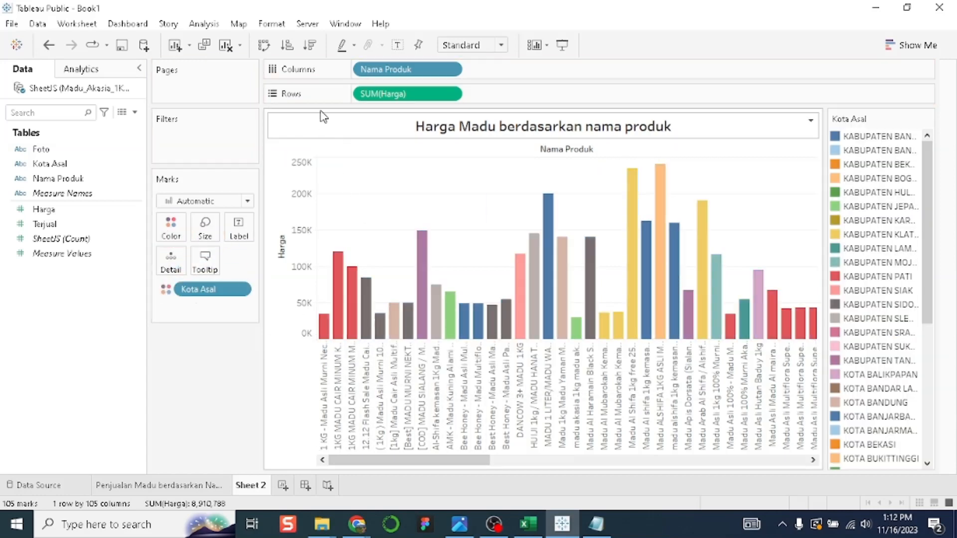
Turn the price chart into horizontal bars with mark labels, sorted in descending order by sum of Harga
{"action": "left_click", "coordinate": [311, 46]}
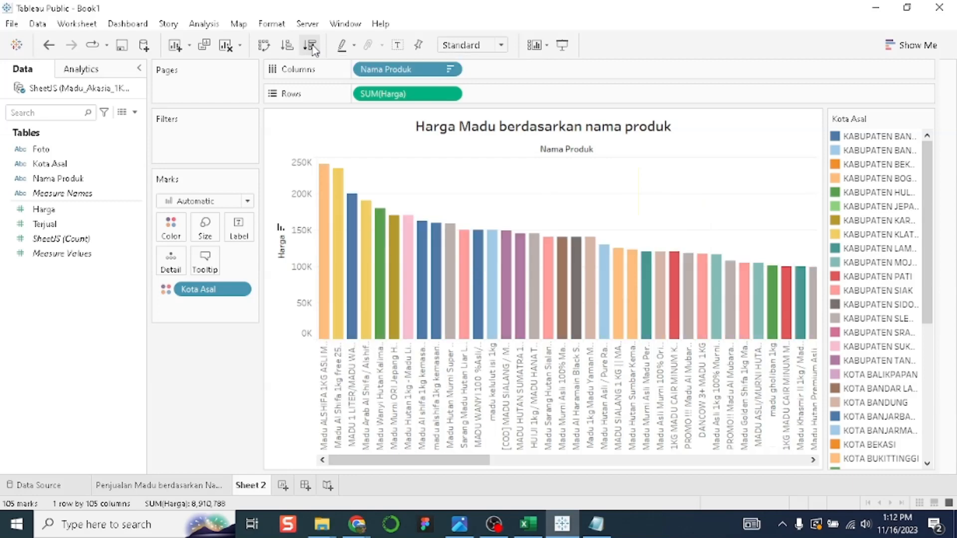
{"action": "left_click", "coordinate": [264, 46]}
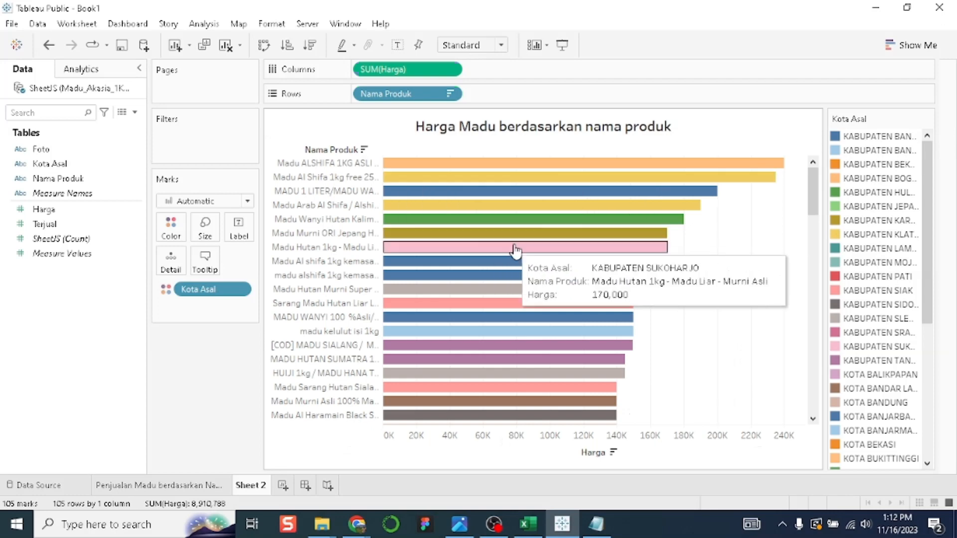
{"action": "left_click", "coordinate": [401, 47]}
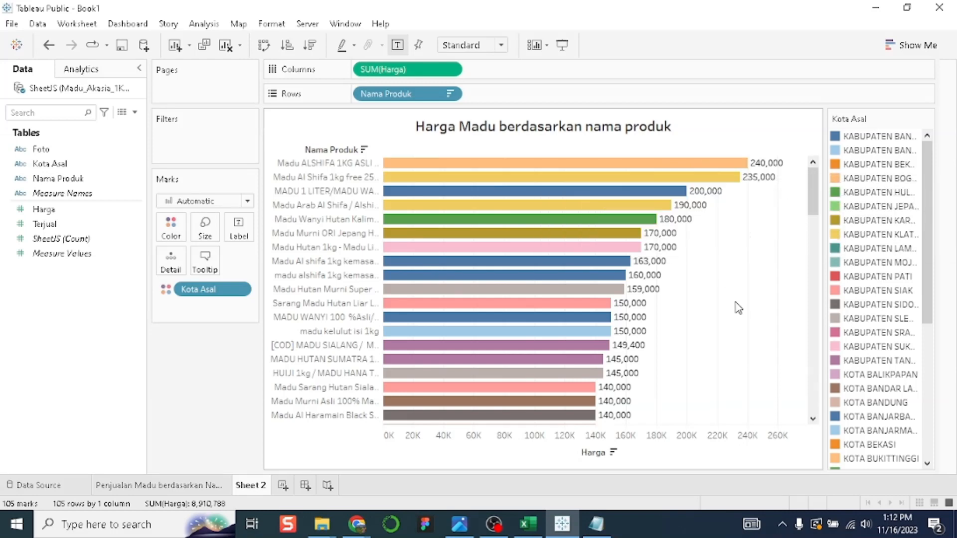
Highlight the KABUPATEN BANDUNG products in the price chart and inspect the details of the highlighted bars through the whole list
{"action": "mouse_move", "coordinate": [620, 184]}
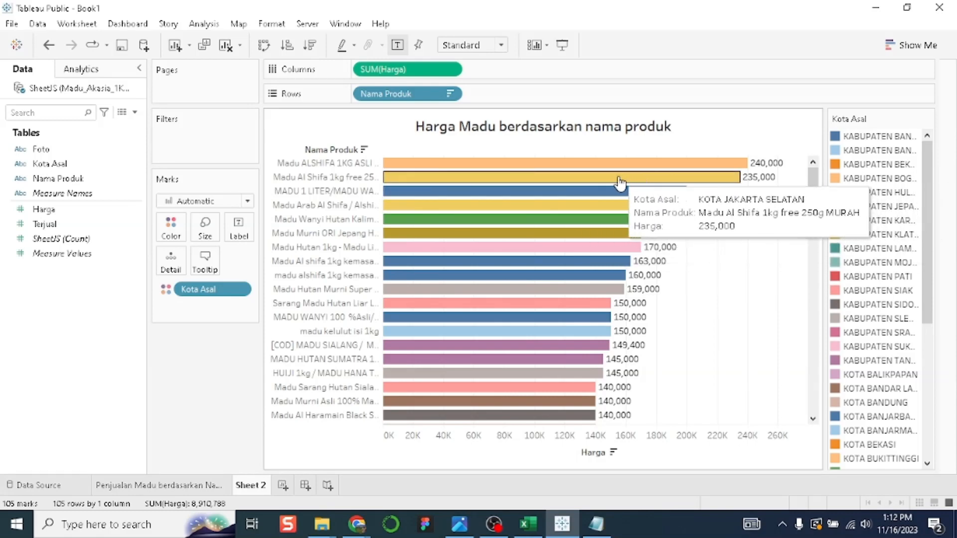
{"action": "mouse_move", "coordinate": [669, 204]}
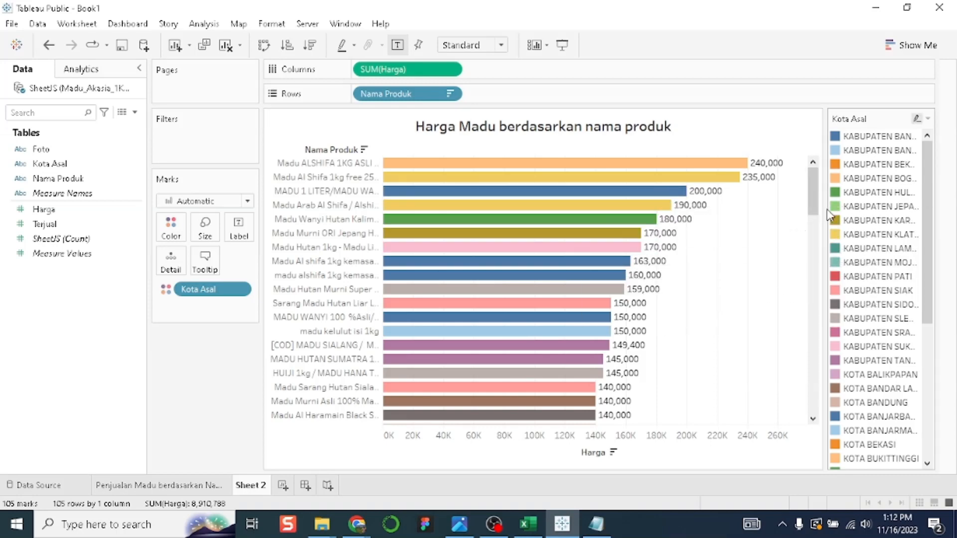
{"action": "mouse_move", "coordinate": [818, 203]}
{"action": "left_mouse_down"}
{"action": "mouse_move", "coordinate": [814, 246]}
{"action": "mouse_move", "coordinate": [810, 187]}
{"action": "left_mouse_up"}
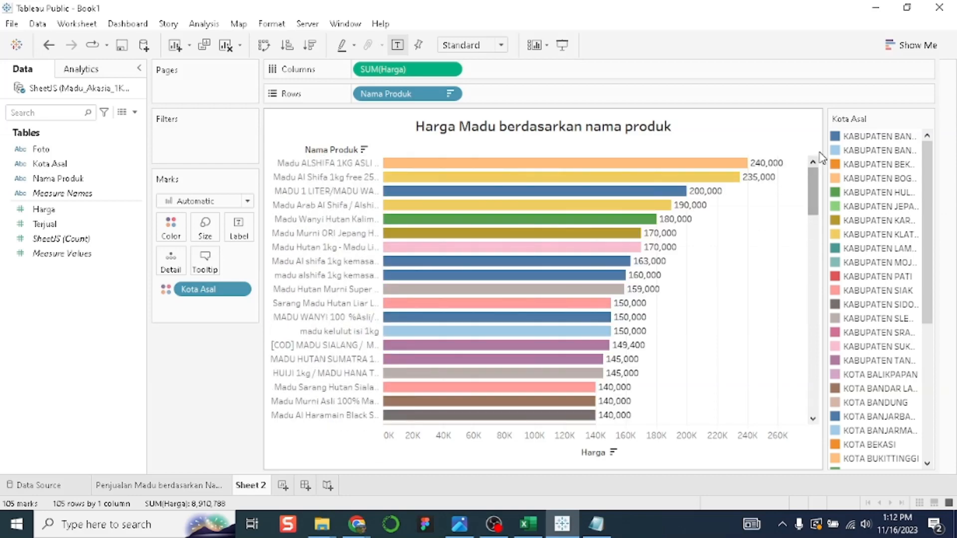
{"action": "left_click", "coordinate": [843, 140]}
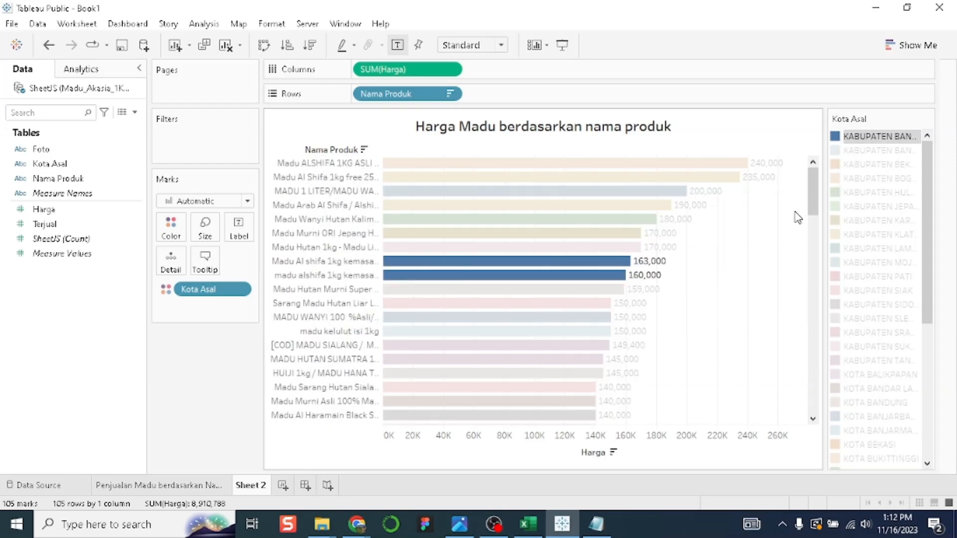
{"action": "mouse_move", "coordinate": [816, 195]}
{"action": "left_mouse_down"}
{"action": "mouse_move", "coordinate": [814, 399]}
{"action": "mouse_move", "coordinate": [816, 181]}
{"action": "left_mouse_up"}
{"action": "mouse_move", "coordinate": [859, 144]}
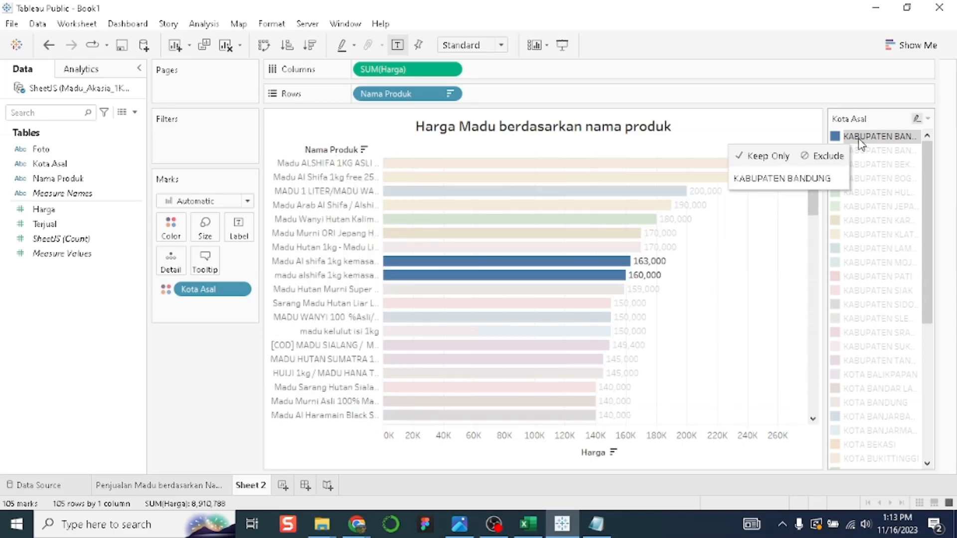
{"action": "left_click_drag", "start_coordinate": [814, 209], "coordinate": [817, 218]}
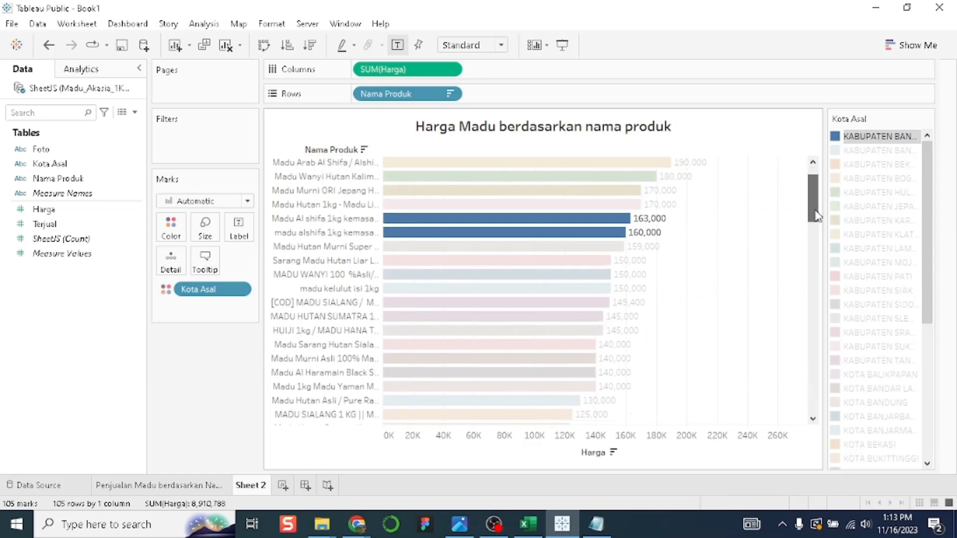
{"action": "mouse_move", "coordinate": [612, 224]}
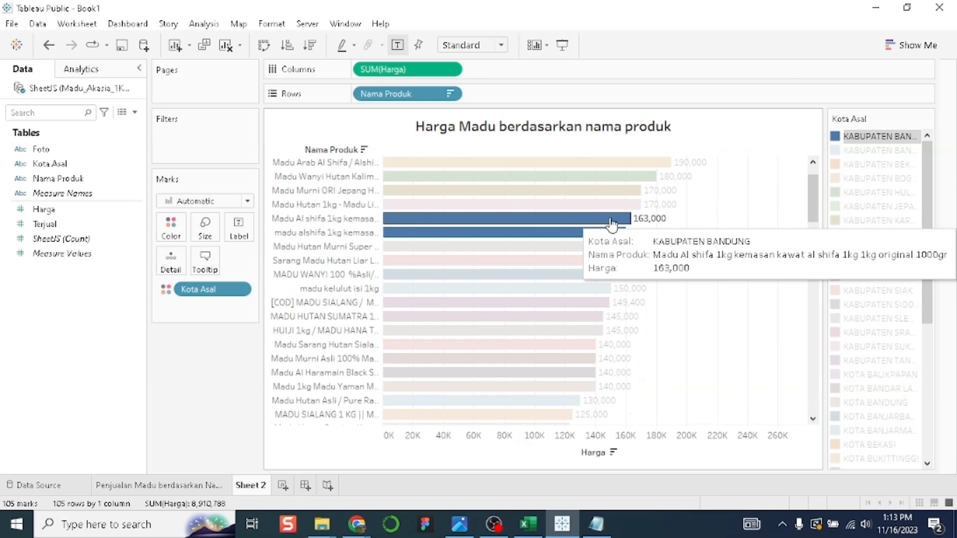
{"action": "mouse_move", "coordinate": [568, 235]}
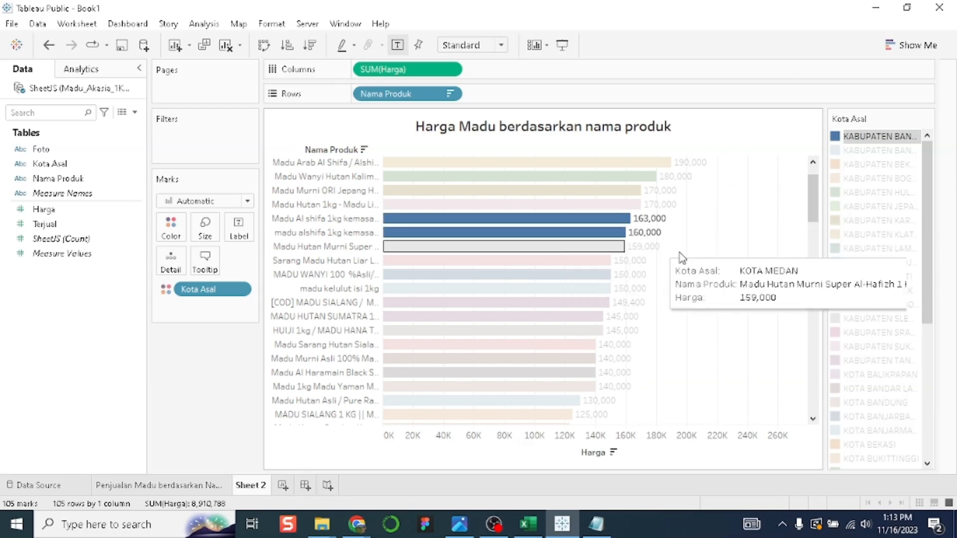
{"action": "left_click_drag", "start_coordinate": [812, 216], "coordinate": [799, 409]}
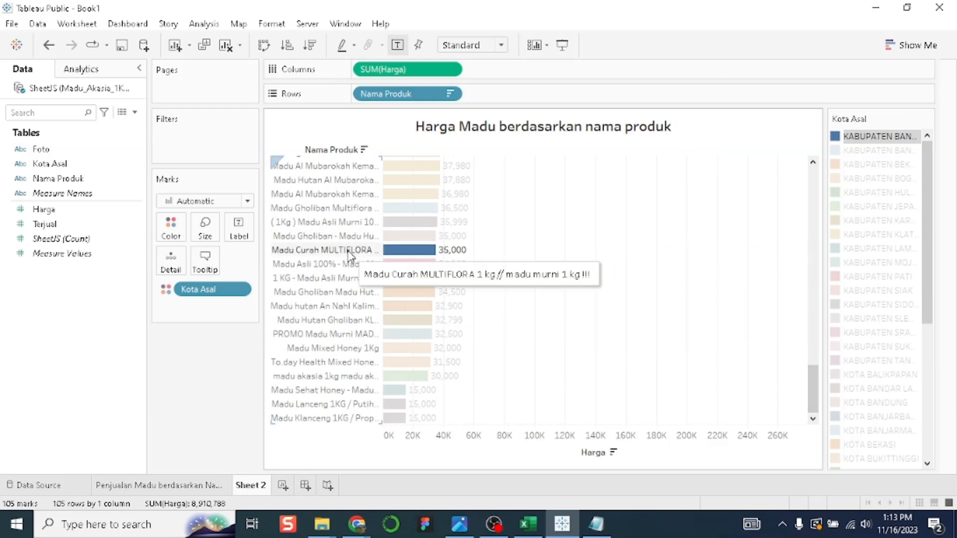
Clear the KABUPATEN BANDUNG highlight from the price chart and rename Sheet 2 as "Harga Madu berdasarkan nama produk"
{"action": "left_click_drag", "start_coordinate": [814, 396], "coordinate": [837, 191]}
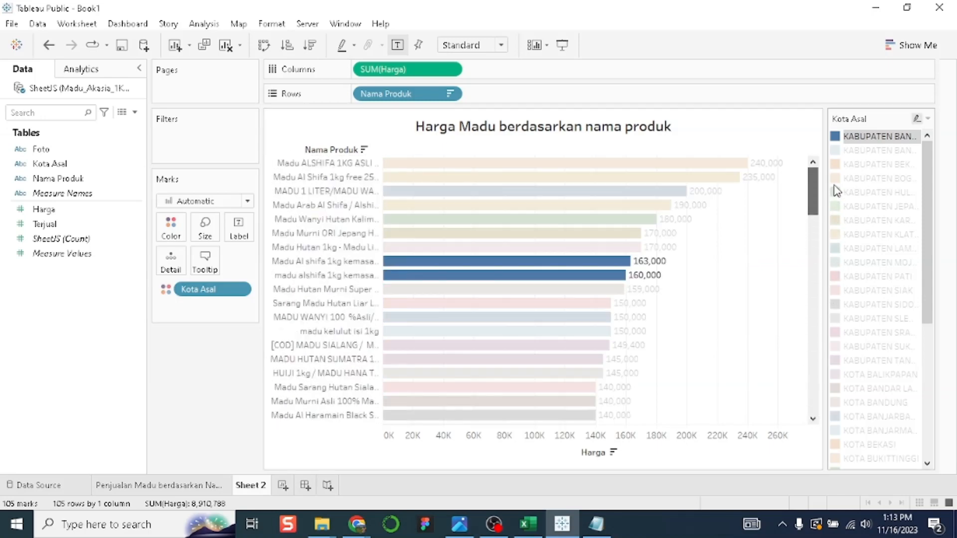
{"action": "left_click", "coordinate": [840, 144]}
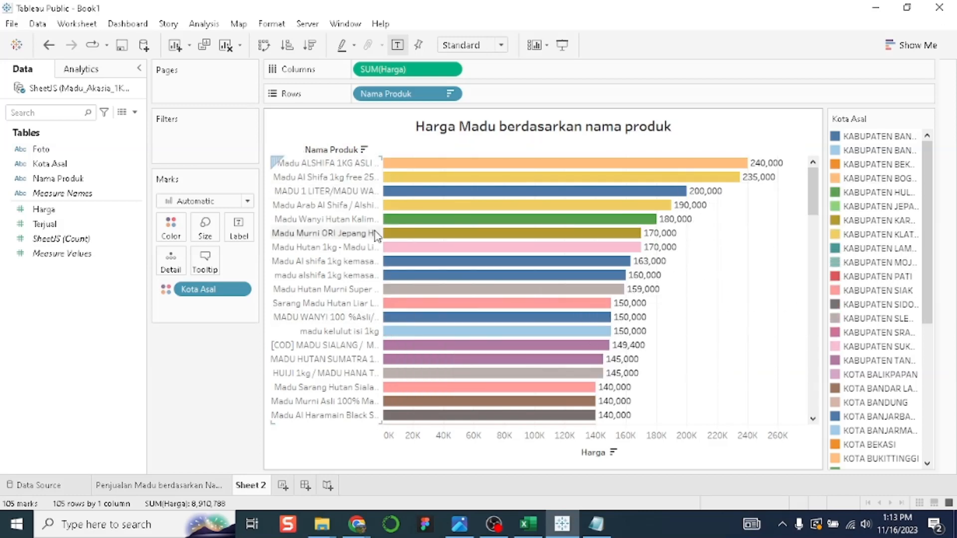
{"action": "mouse_move", "coordinate": [741, 170]}
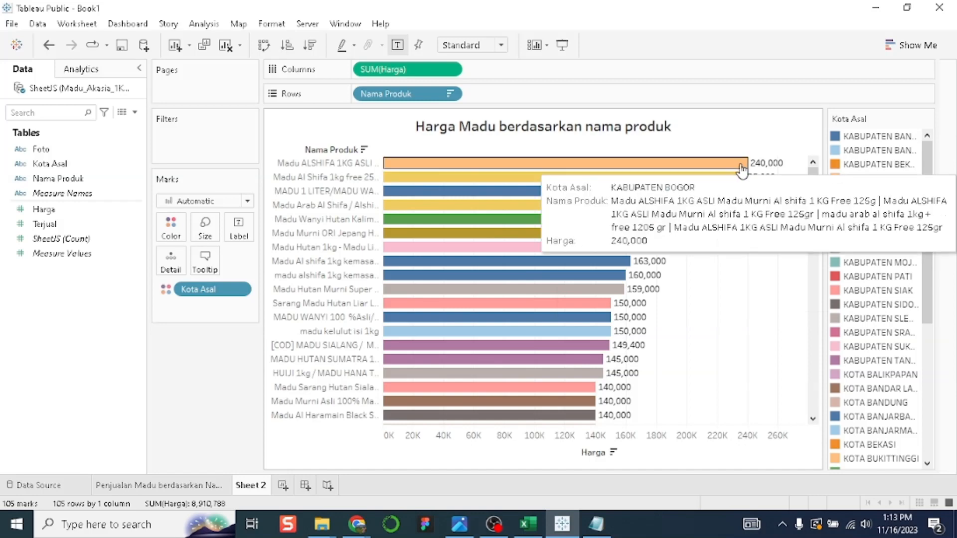
{"action": "double_click", "coordinate": [256, 486]}
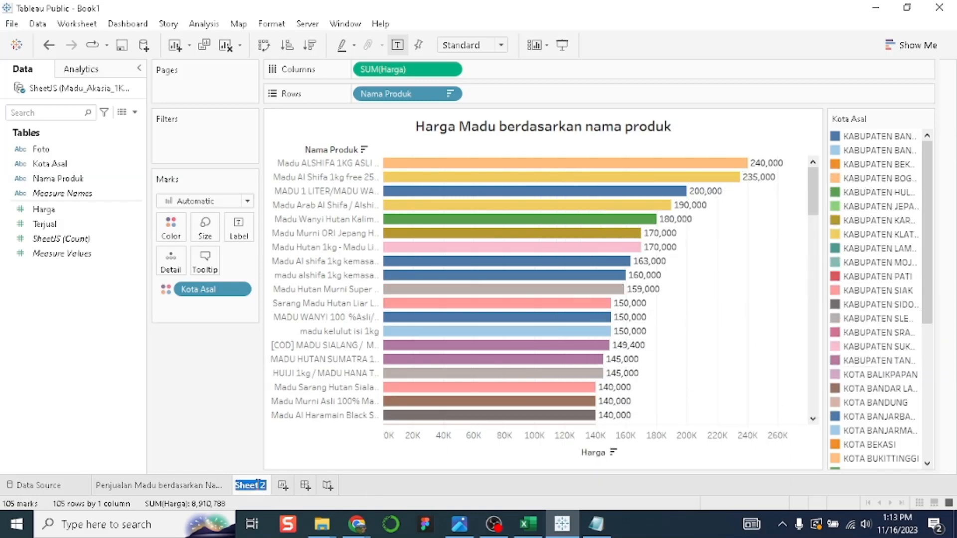
{"action": "key", "text": "ctrl+v"}
{"action": "key", "text": "Return"}
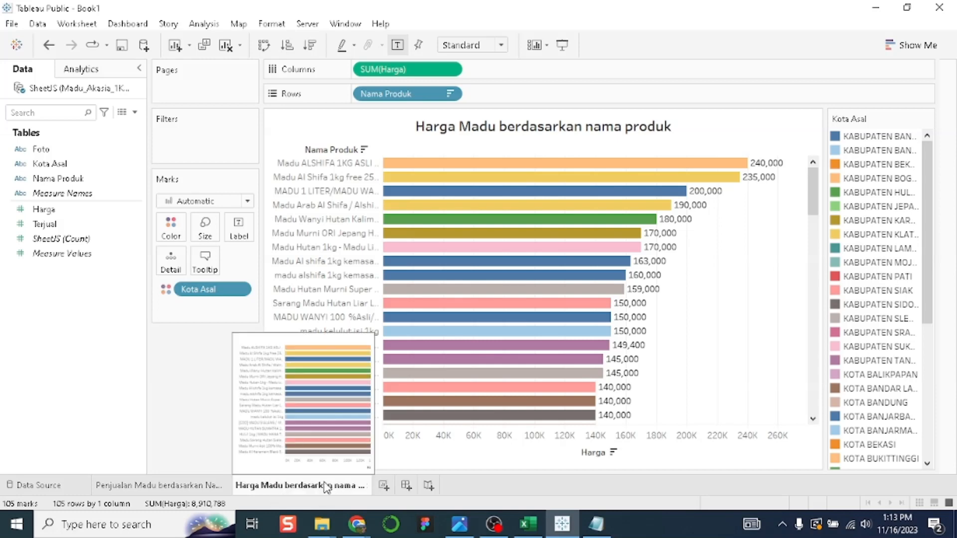
Switch to Notepad, copy the line "rata rata penjualan madu di setiap kota" and minimize the notes
{"action": "left_click", "coordinate": [595, 524]}
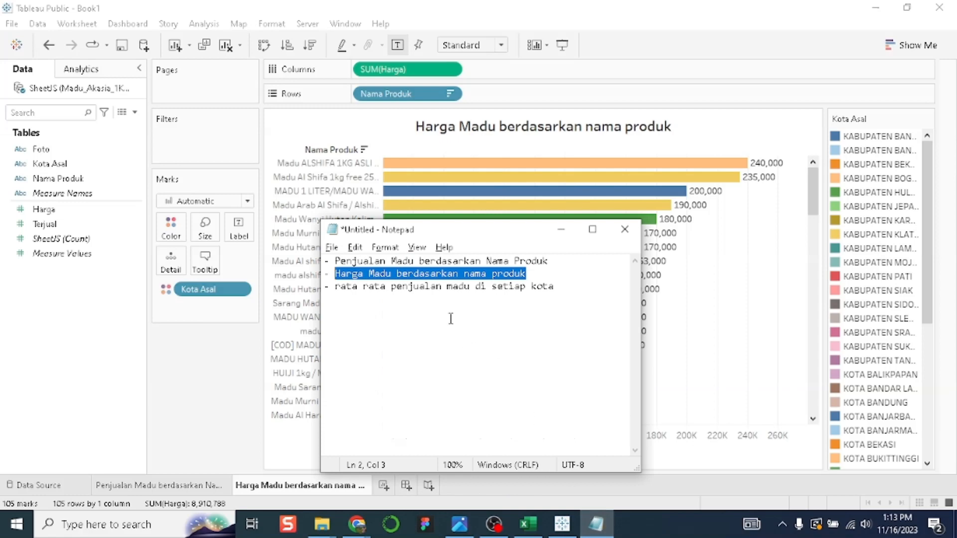
{"action": "left_click", "coordinate": [447, 288]}
{"action": "left_click_drag", "start_coordinate": [560, 286], "coordinate": [330, 286]}
{"action": "key", "text": "ctrl+c"}
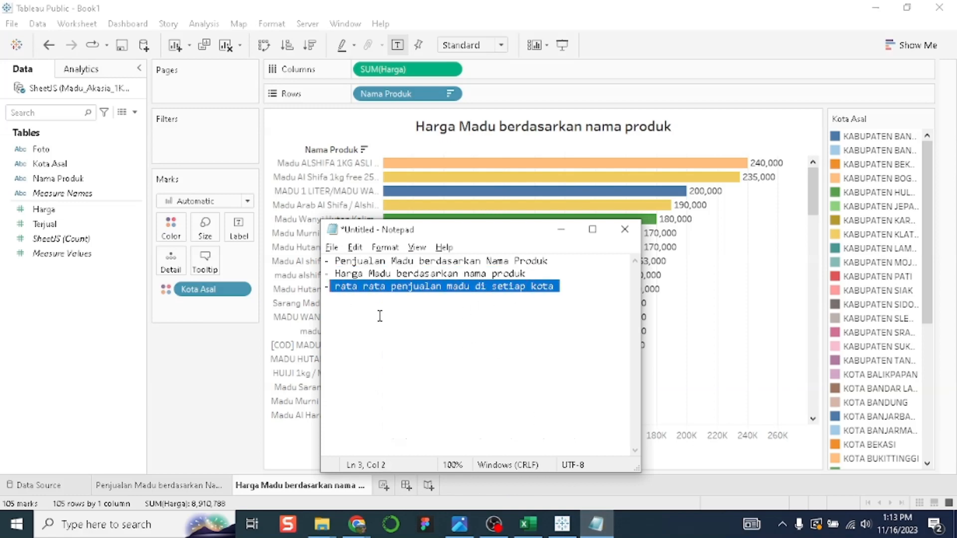
{"action": "left_click", "coordinate": [464, 339]}
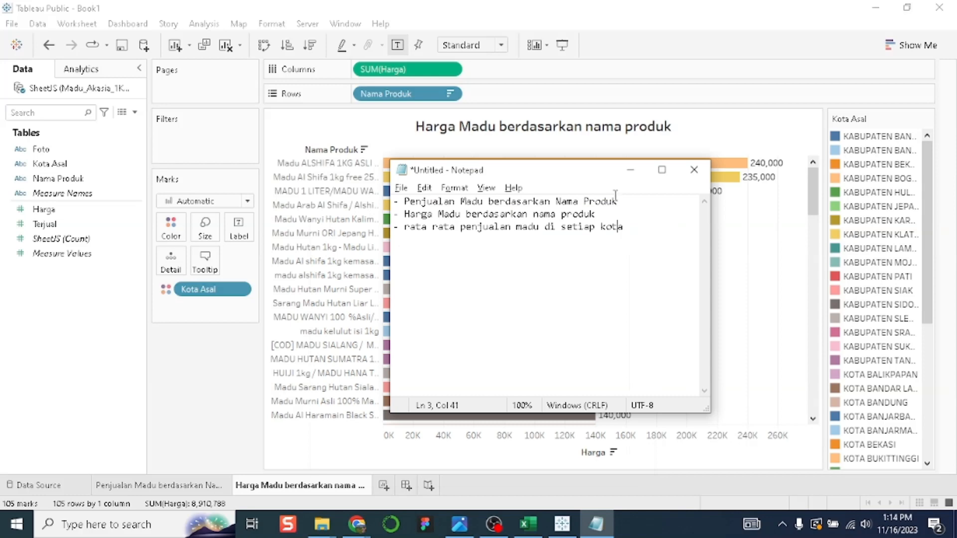
{"action": "left_click", "coordinate": [631, 170]}
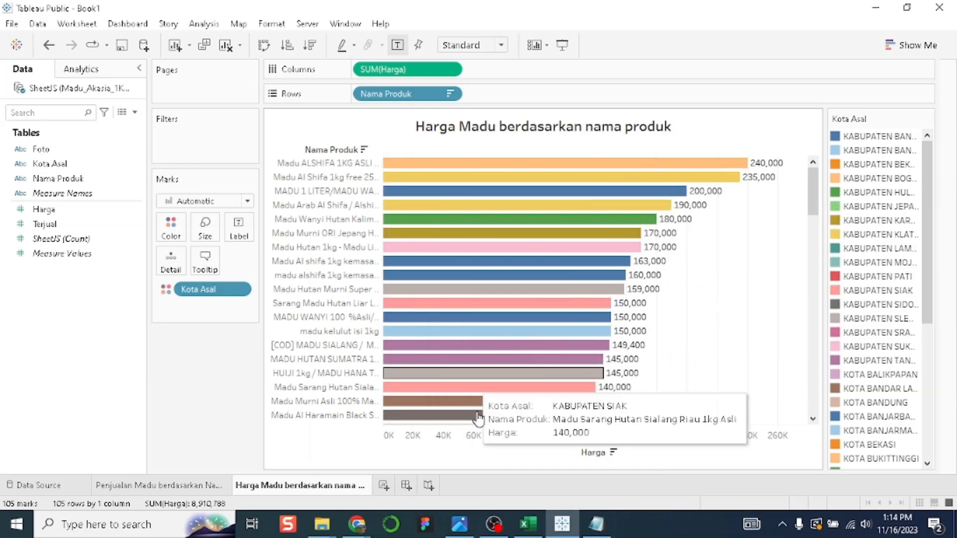
Add a new worksheet and replace its title text with "rata rata penjualan madu di setiap kota" from the Notepad list
{"action": "left_click", "coordinate": [384, 486]}
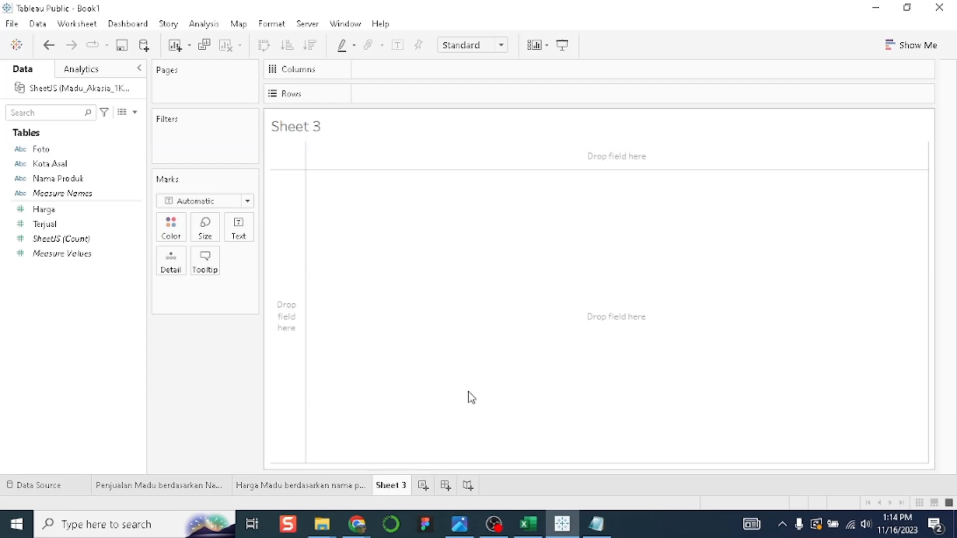
{"action": "left_click", "coordinate": [596, 524]}
{"action": "left_click_drag", "start_coordinate": [623, 229], "coordinate": [409, 228]}
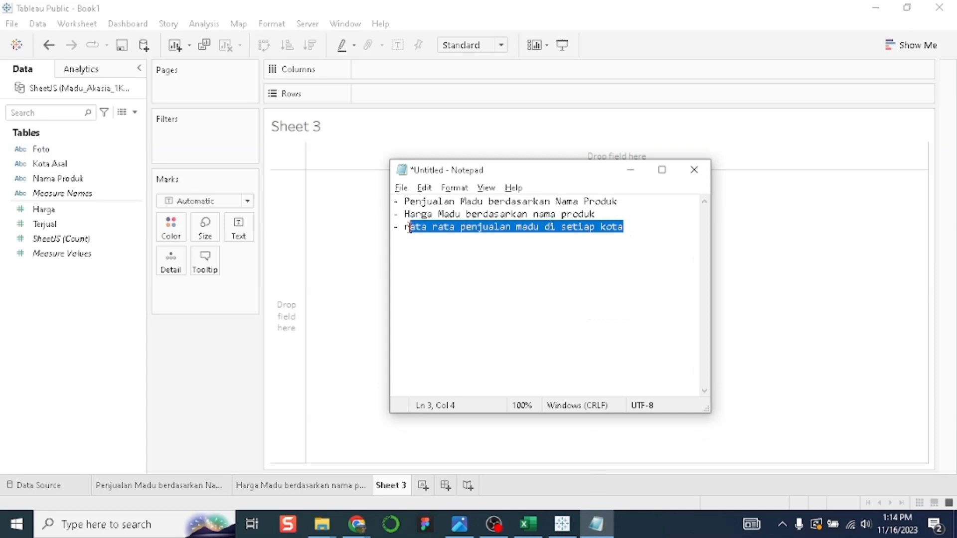
{"action": "double_click", "coordinate": [310, 126]}
{"action": "key", "text": "ctrl+v"}
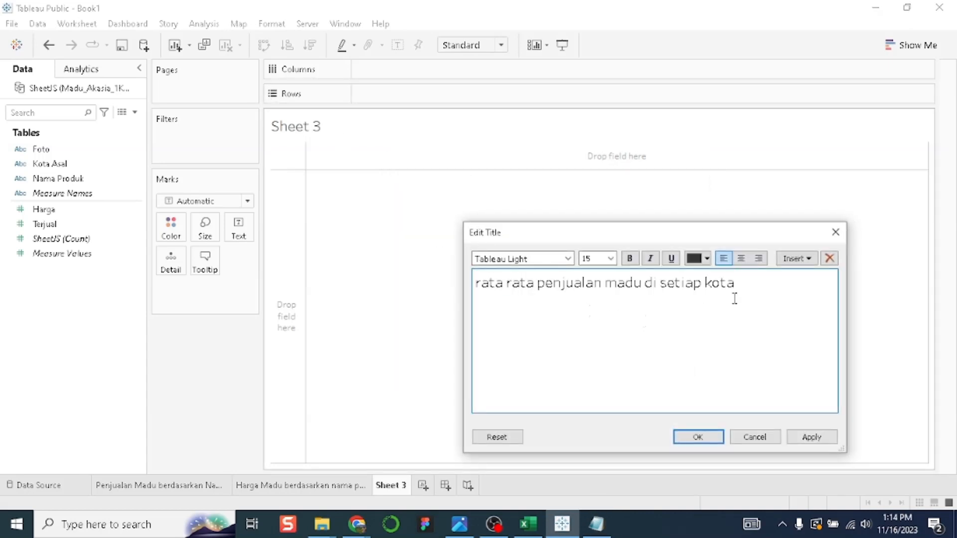
Center the title of Sheet 3, make it bold and apply the formatting
{"action": "left_click", "coordinate": [741, 259]}
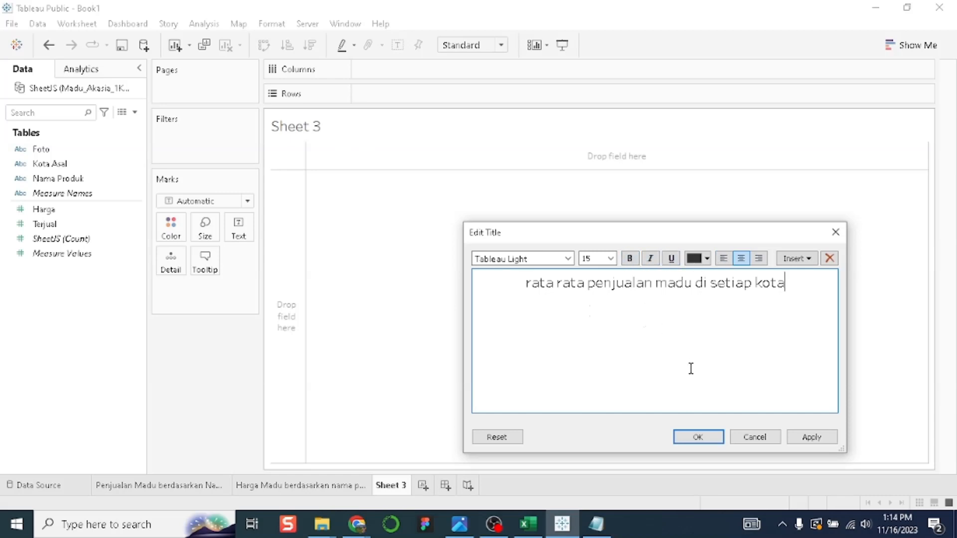
{"action": "key", "text": "ctrl+a"}
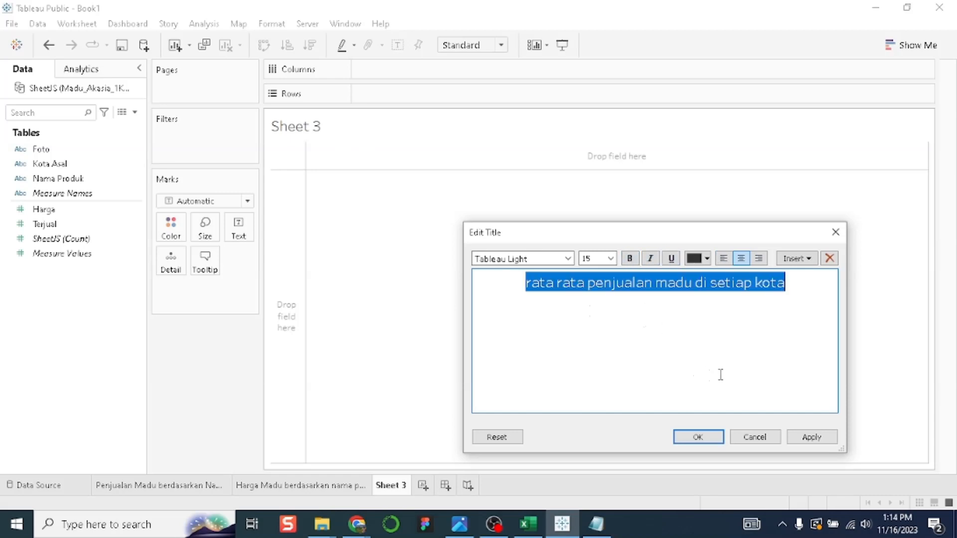
{"action": "left_click", "coordinate": [813, 439]}
{"action": "left_click", "coordinate": [704, 437]}
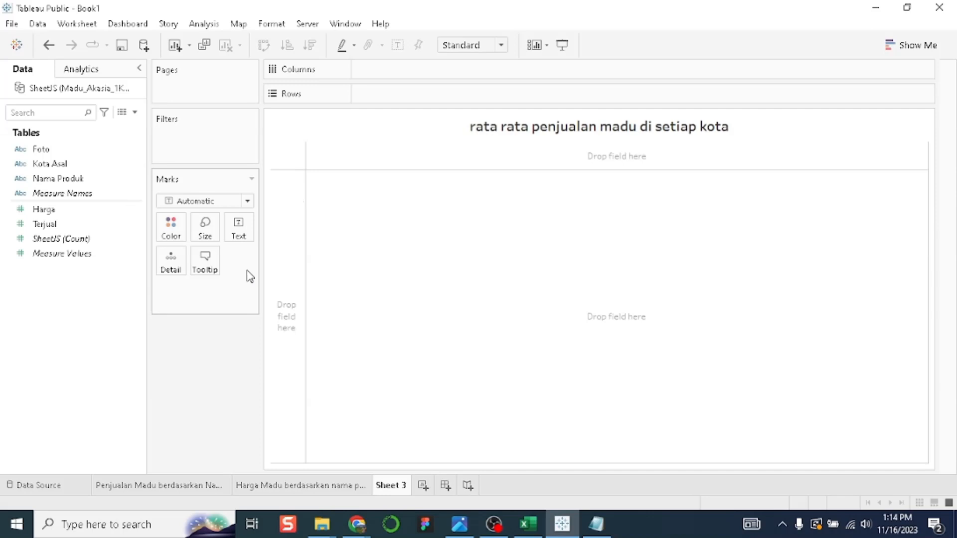
Build a bar chart on Sheet 3 with Kota Asal as columns and the sum of Harga as rows, colored by Kota Asal
{"action": "left_click", "coordinate": [59, 165]}
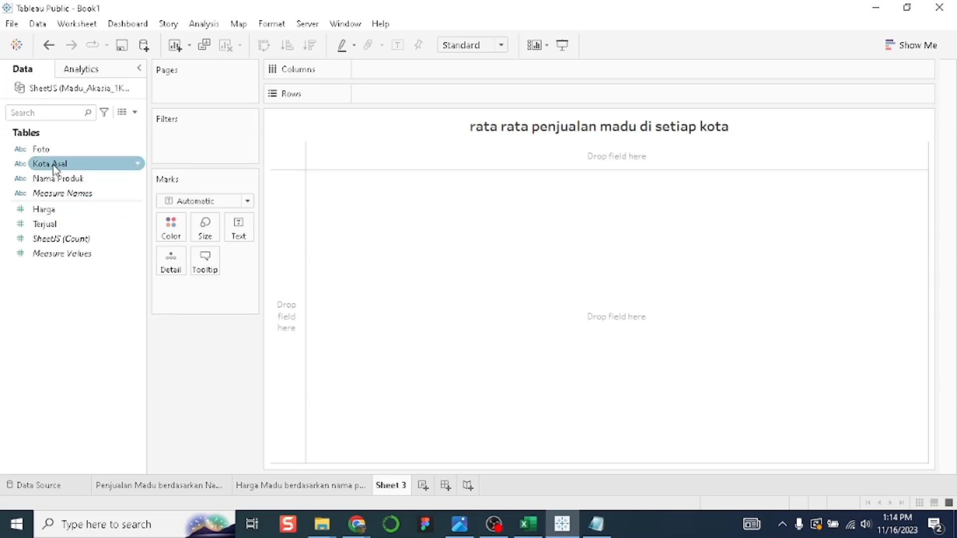
{"action": "left_click_drag", "start_coordinate": [56, 165], "coordinate": [383, 72]}
{"action": "left_click", "coordinate": [61, 180]}
{"action": "left_click_drag", "start_coordinate": [44, 209], "coordinate": [379, 100]}
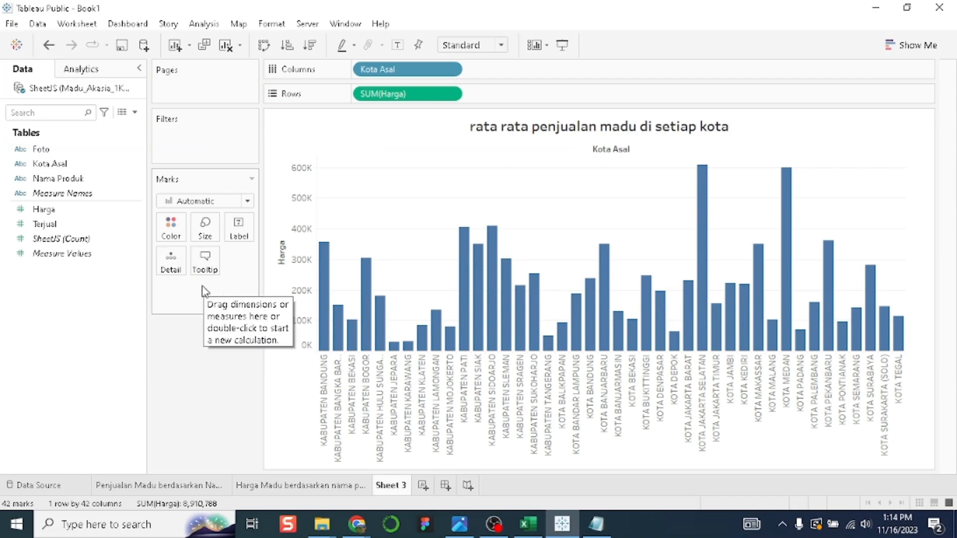
{"action": "left_click", "coordinate": [39, 257]}
{"action": "left_click", "coordinate": [36, 208]}
{"action": "left_click_drag", "start_coordinate": [49, 163], "coordinate": [172, 235]}
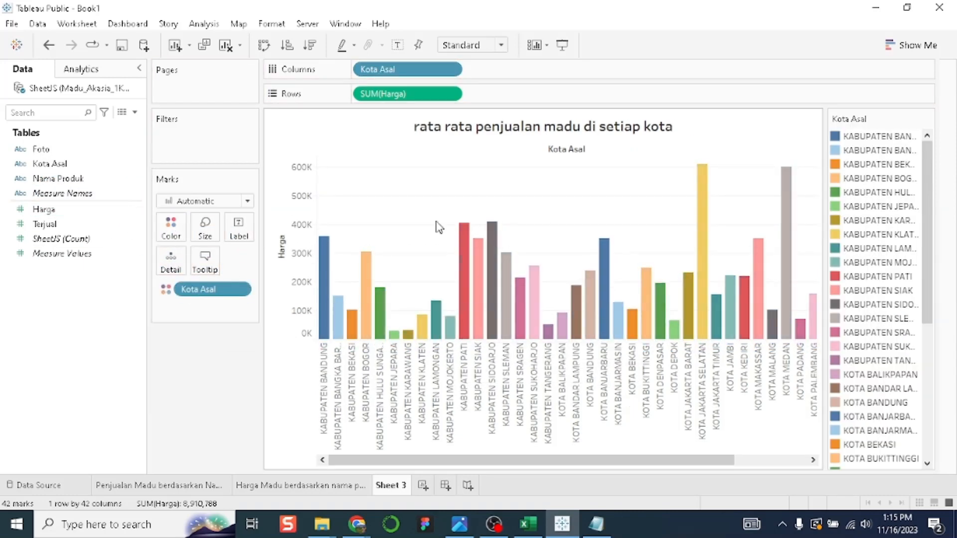
Sort the cities in descending order by sum of Harga and inspect the details of the highest bars
{"action": "left_click", "coordinate": [308, 46]}
{"action": "mouse_move", "coordinate": [324, 205]}
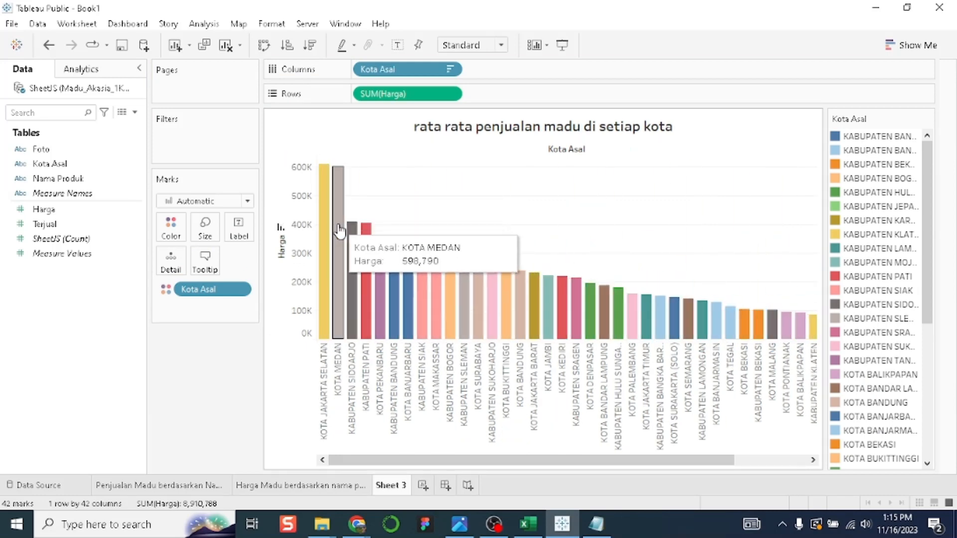
{"action": "mouse_move", "coordinate": [351, 248]}
{"action": "mouse_move", "coordinate": [325, 315]}
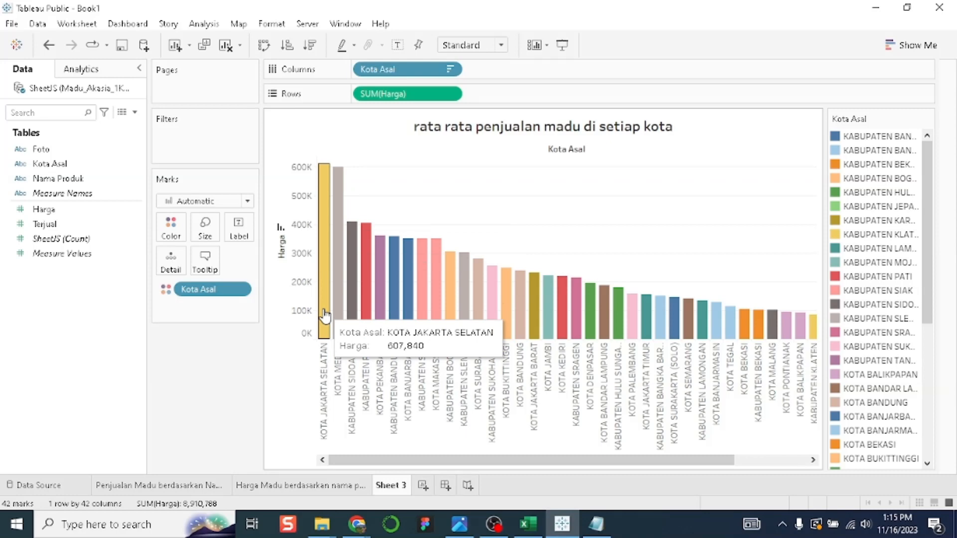
Change the Harga aggregation to Average and sort the cities in descending order by average Harga, inspecting the highest bars
{"action": "left_click", "coordinate": [450, 94]}
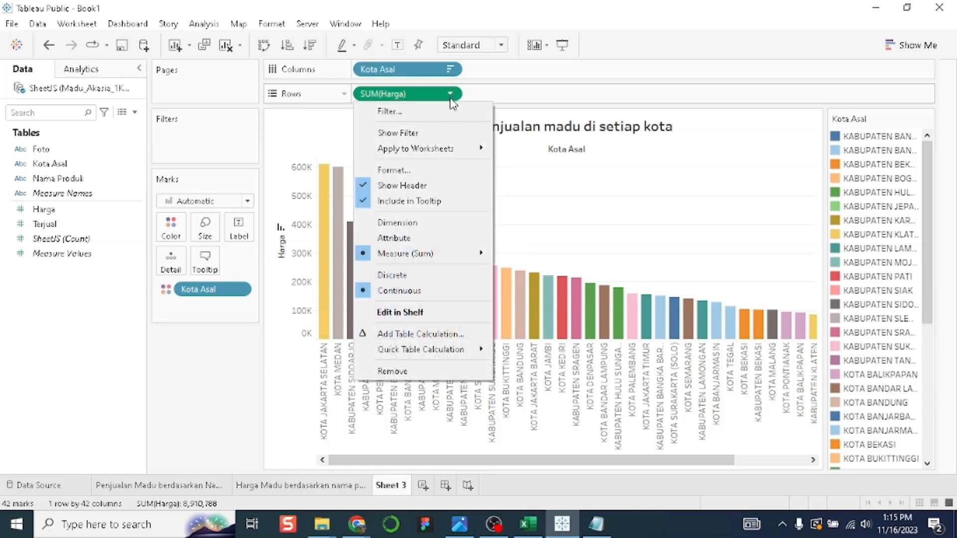
{"action": "mouse_move", "coordinate": [469, 253]}
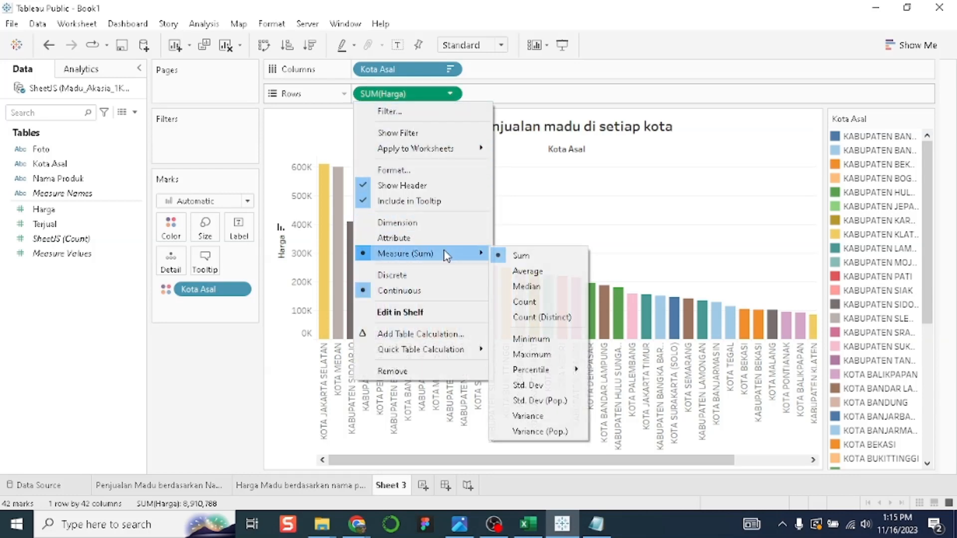
{"action": "left_click", "coordinate": [518, 273]}
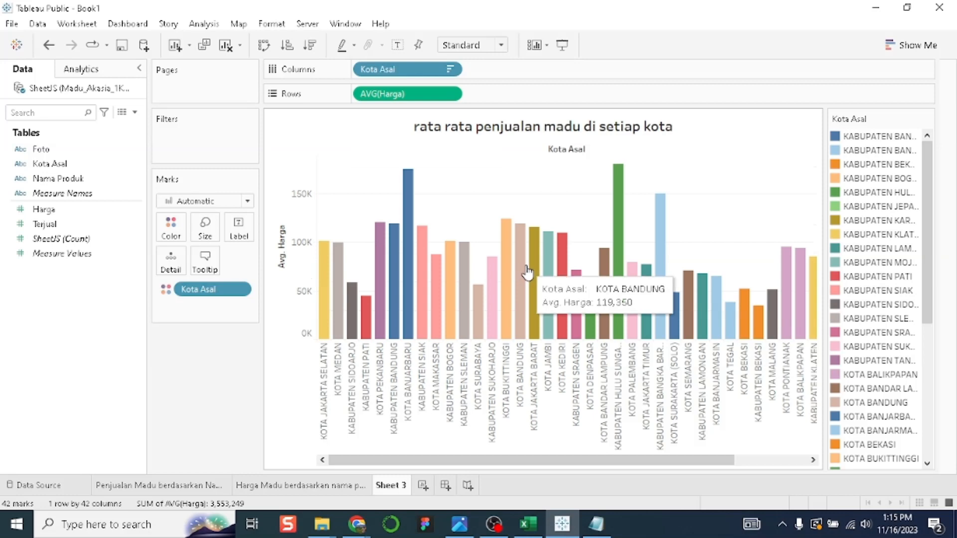
{"action": "left_click", "coordinate": [310, 46]}
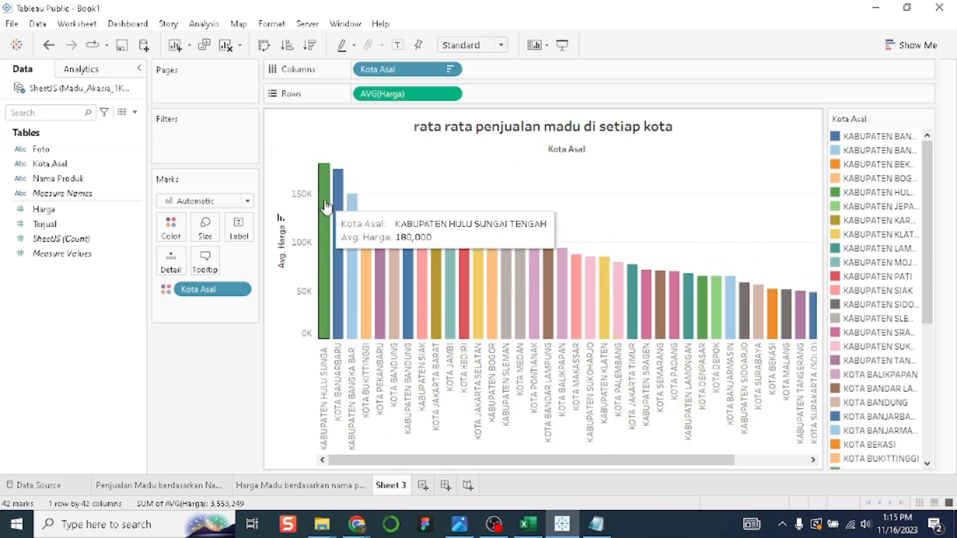
{"action": "mouse_move", "coordinate": [382, 305]}
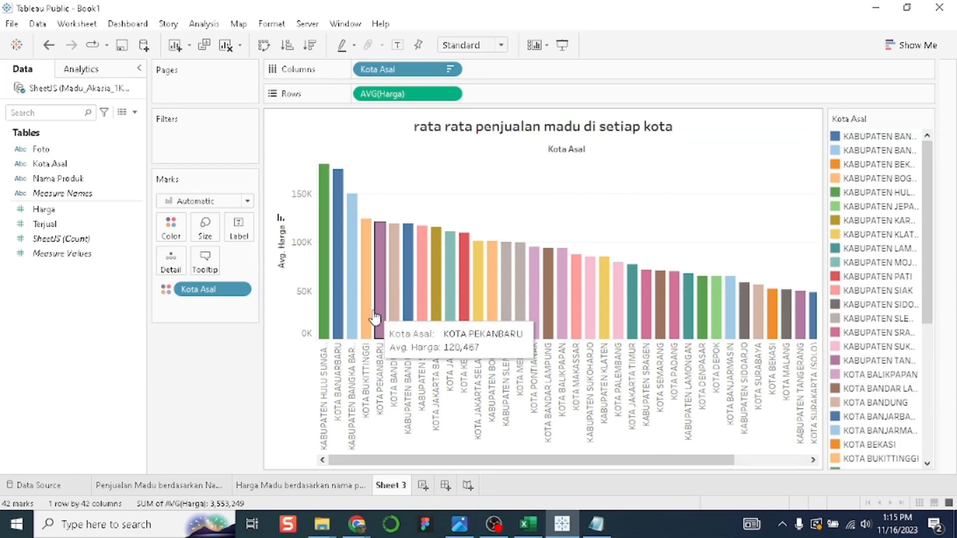
{"action": "mouse_move", "coordinate": [324, 259]}
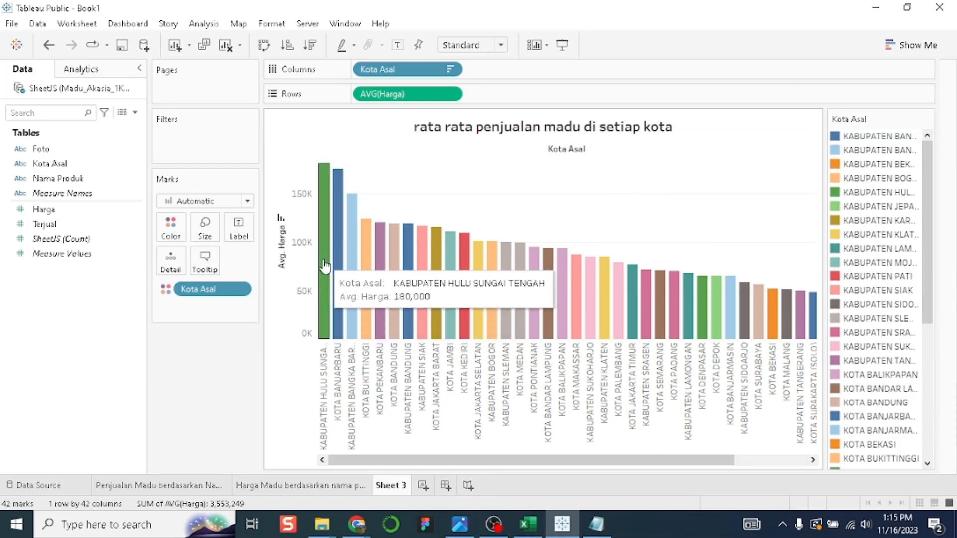
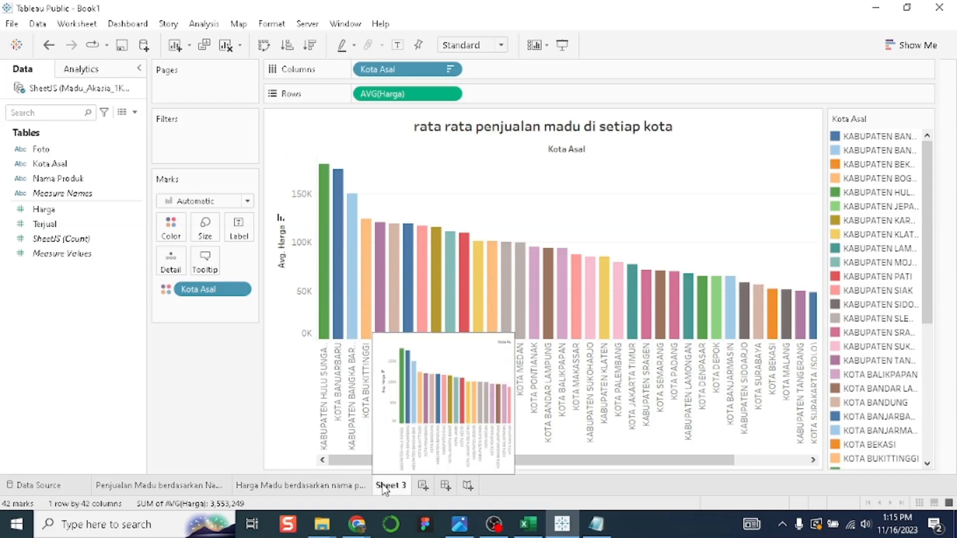
Rename Sheet 3 as "rata rata penjualan madu di setiap kota" and review the three finished worksheets
{"action": "double_click", "coordinate": [385, 486]}
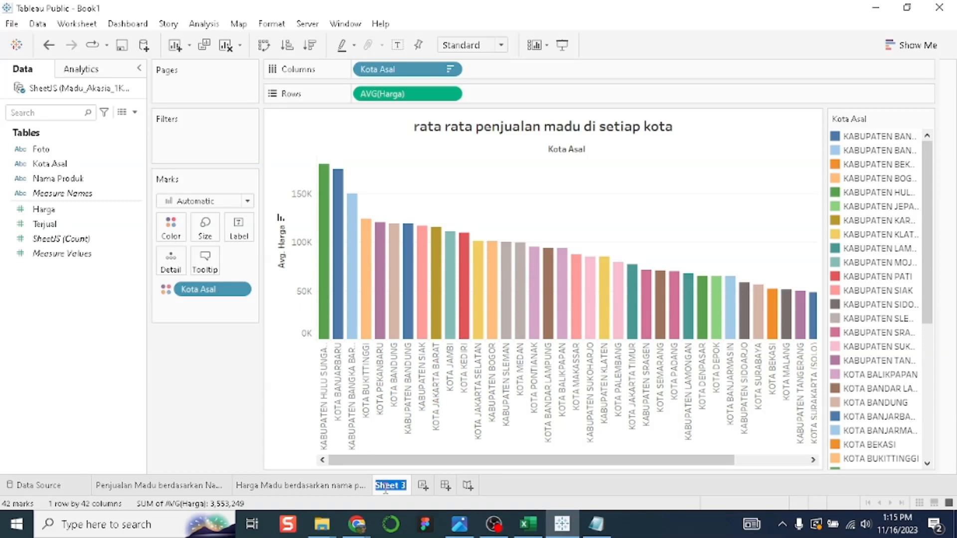
{"action": "type", "text": "rata rata penjualan madu di setiap kota"}
{"action": "key", "text": "Return"}
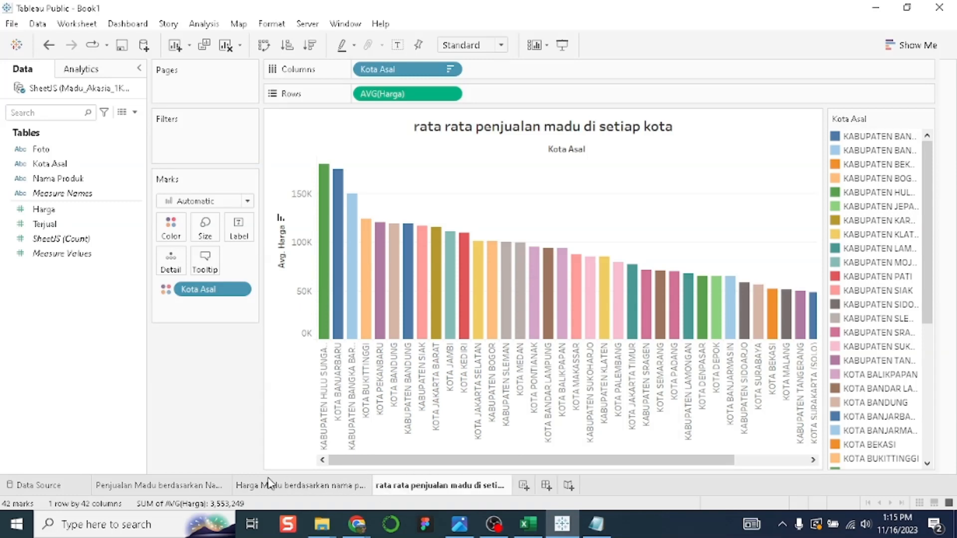
{"action": "left_click", "coordinate": [192, 489]}
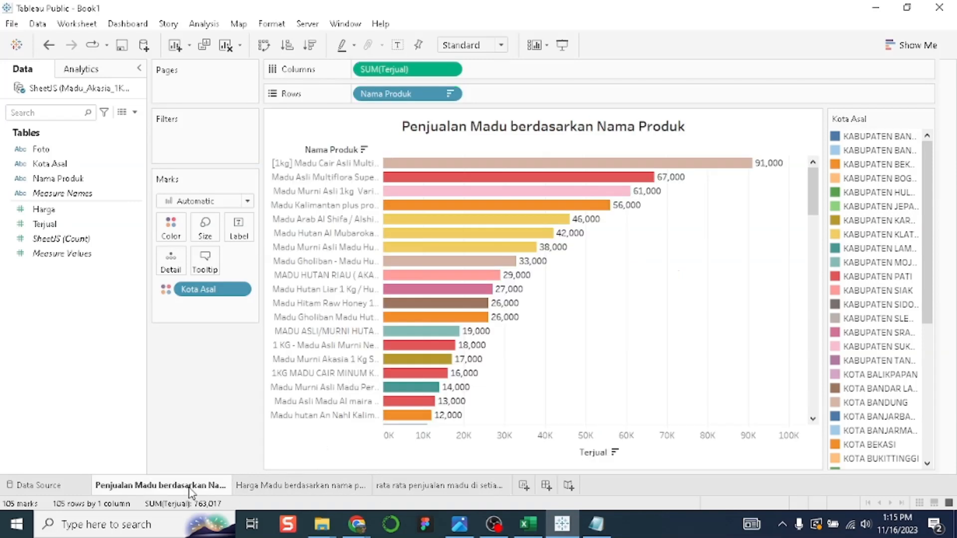
{"action": "left_click", "coordinate": [272, 490]}
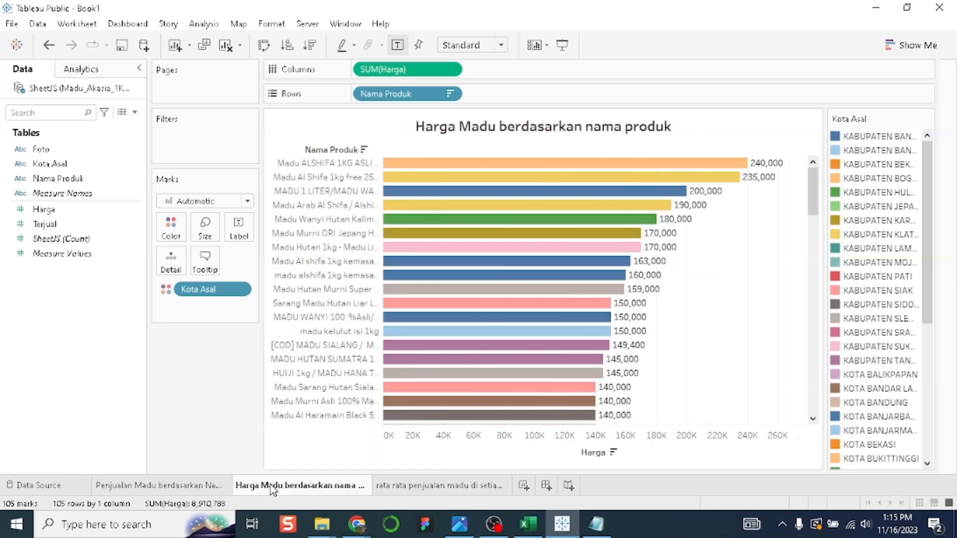
{"action": "left_click", "coordinate": [391, 491]}
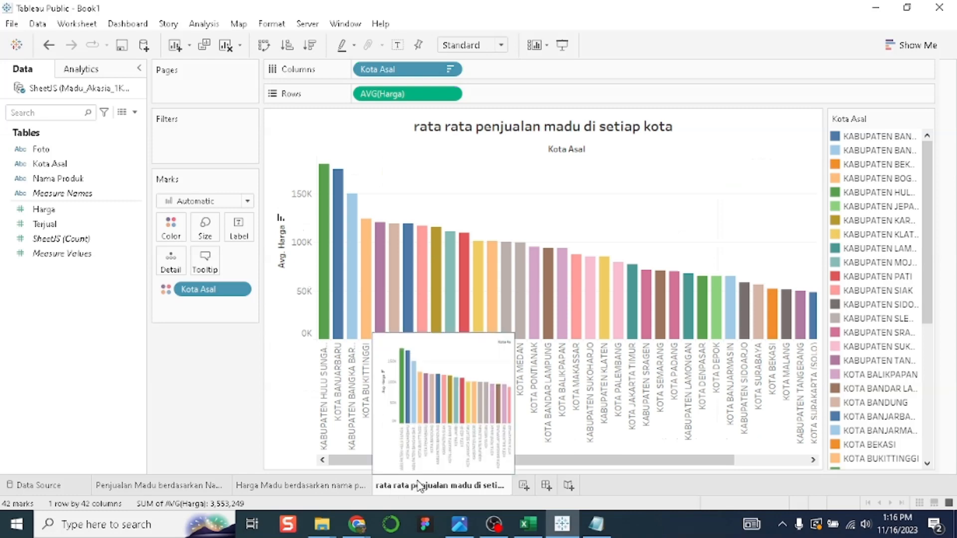
Create a new dashboard and set its size to Automatic
{"action": "left_click", "coordinate": [547, 487]}
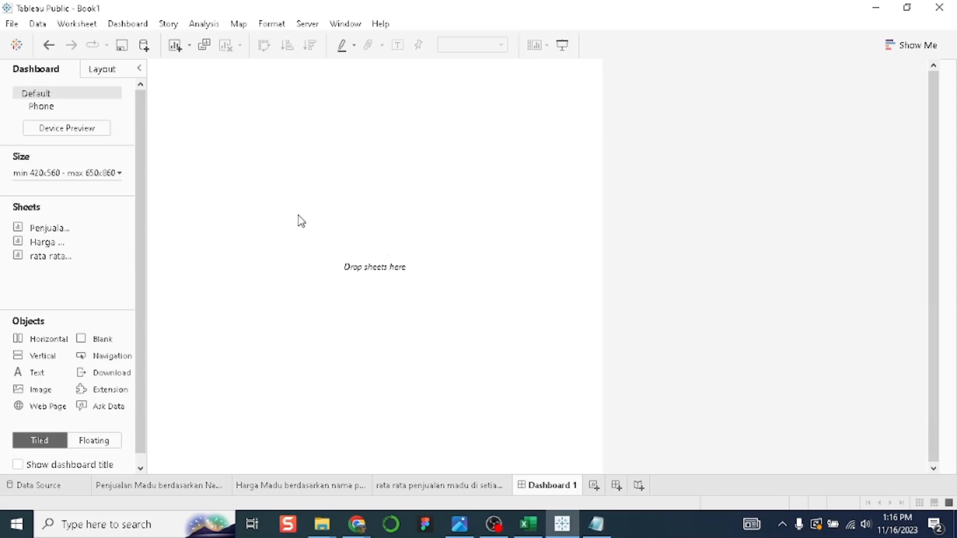
{"action": "left_click", "coordinate": [118, 177]}
{"action": "left_click", "coordinate": [118, 176]}
{"action": "left_click", "coordinate": [118, 175]}
{"action": "left_click", "coordinate": [120, 201]}
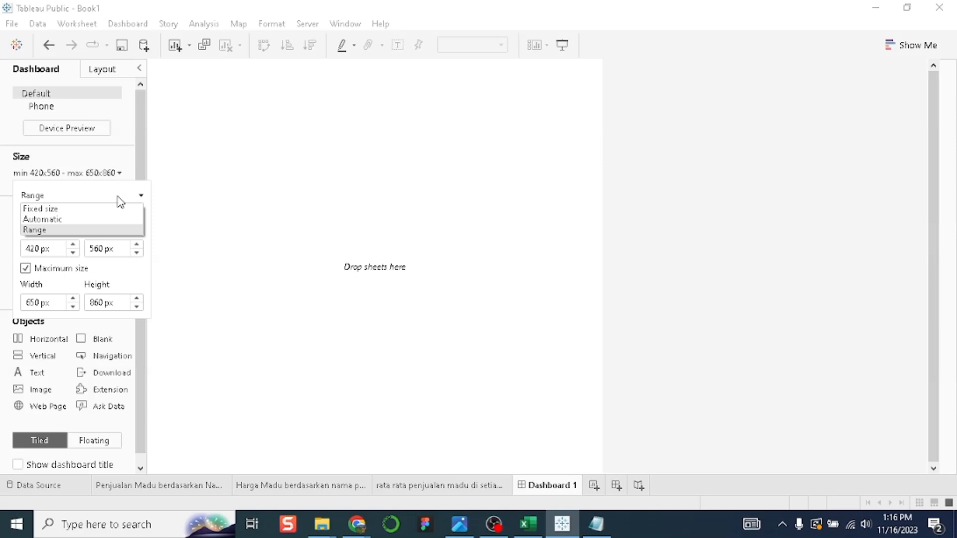
{"action": "left_click", "coordinate": [103, 219]}
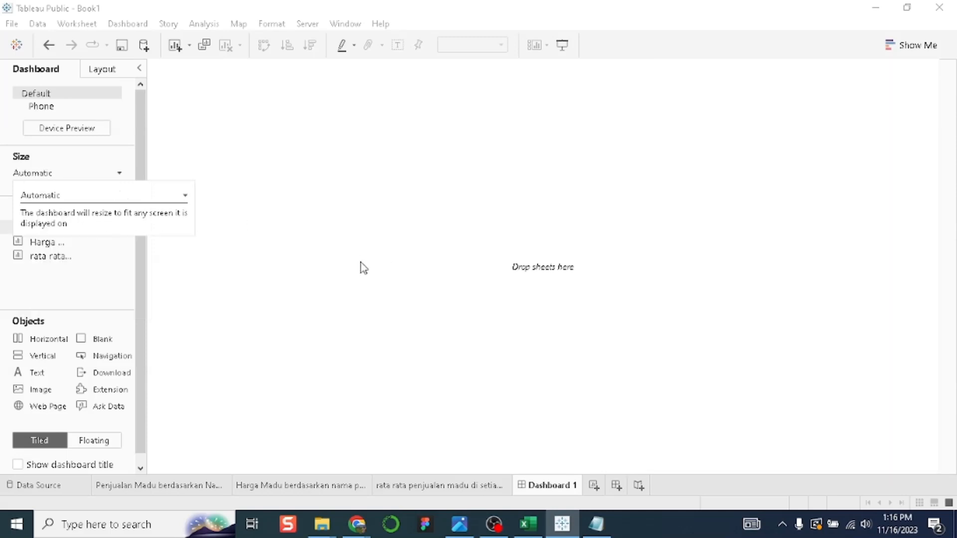
Place the product sales sheet on the dashboard with the product price sheet beside it on the right
{"action": "left_click", "coordinate": [137, 289]}
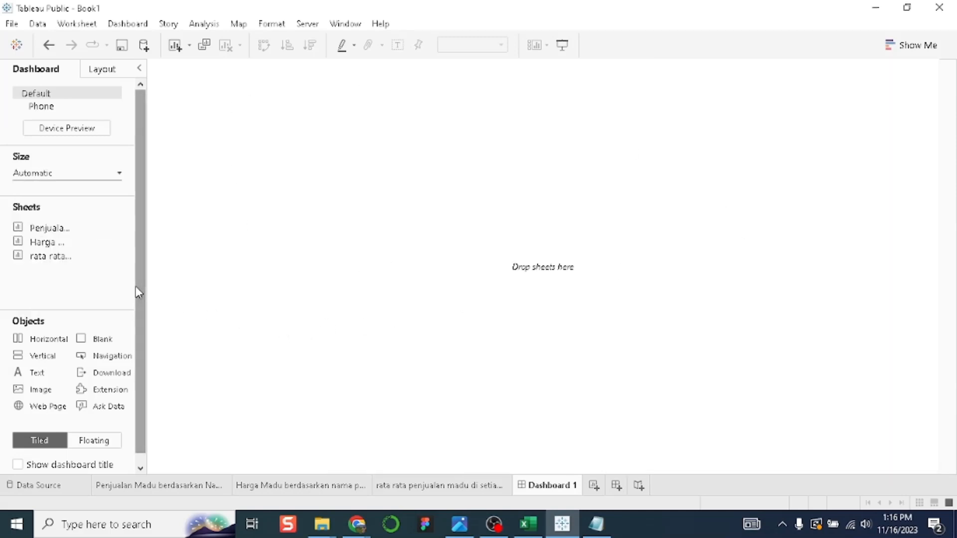
{"action": "mouse_move", "coordinate": [36, 231]}
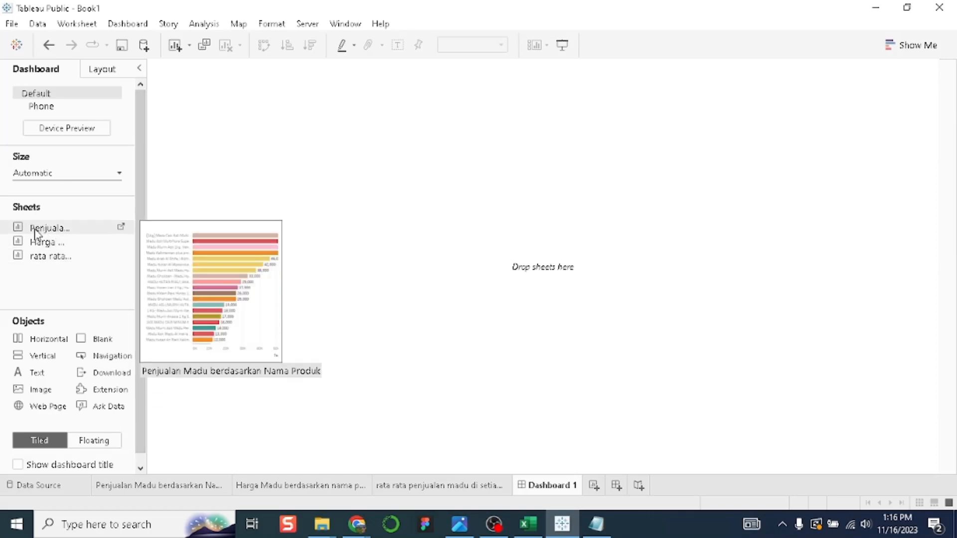
{"action": "left_click_drag", "start_coordinate": [36, 231], "coordinate": [227, 140]}
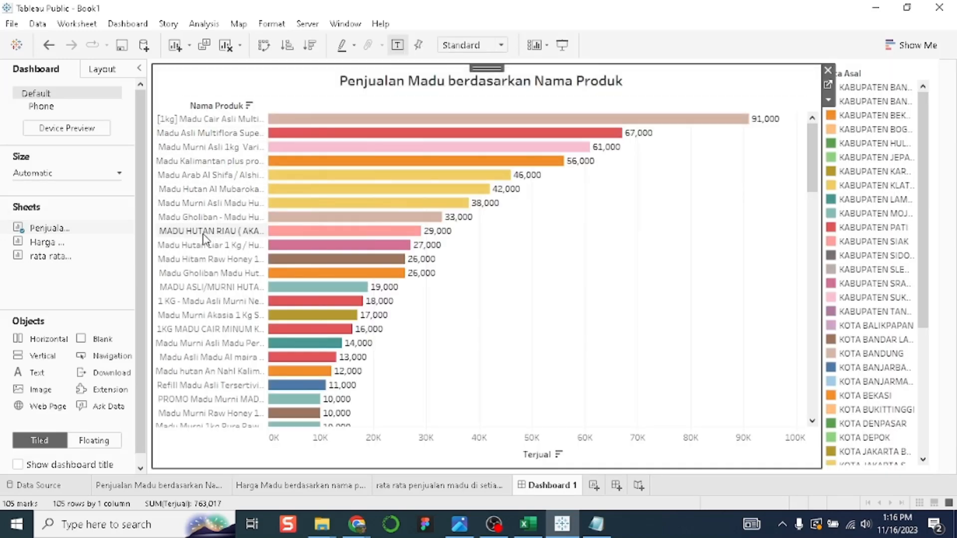
{"action": "left_click_drag", "start_coordinate": [41, 244], "coordinate": [581, 218]}
{"action": "left_click_drag", "start_coordinate": [617, 313], "coordinate": [616, 312]}
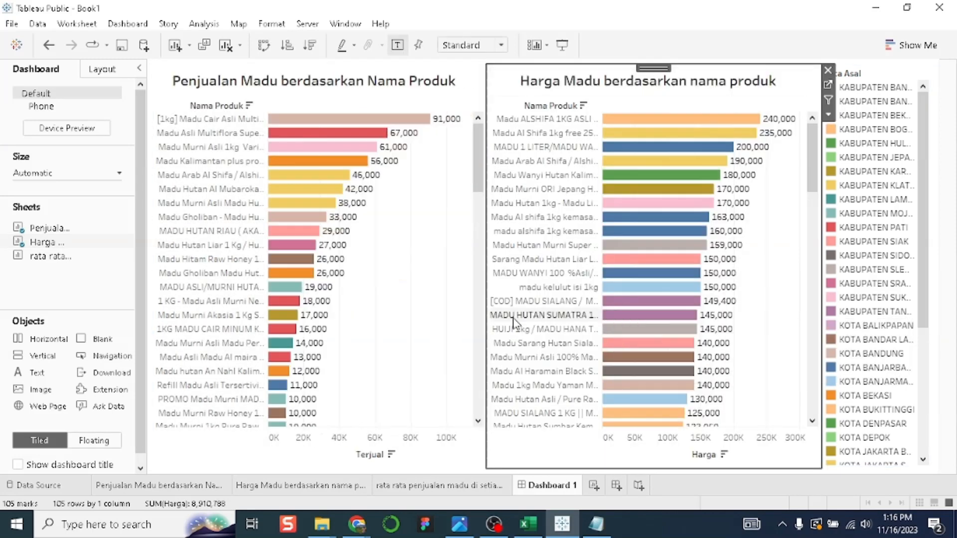
Add the city averages sheet and rearrange the layout so it spans the full width beneath the sales and price charts
{"action": "left_click_drag", "start_coordinate": [95, 273], "coordinate": [389, 398]}
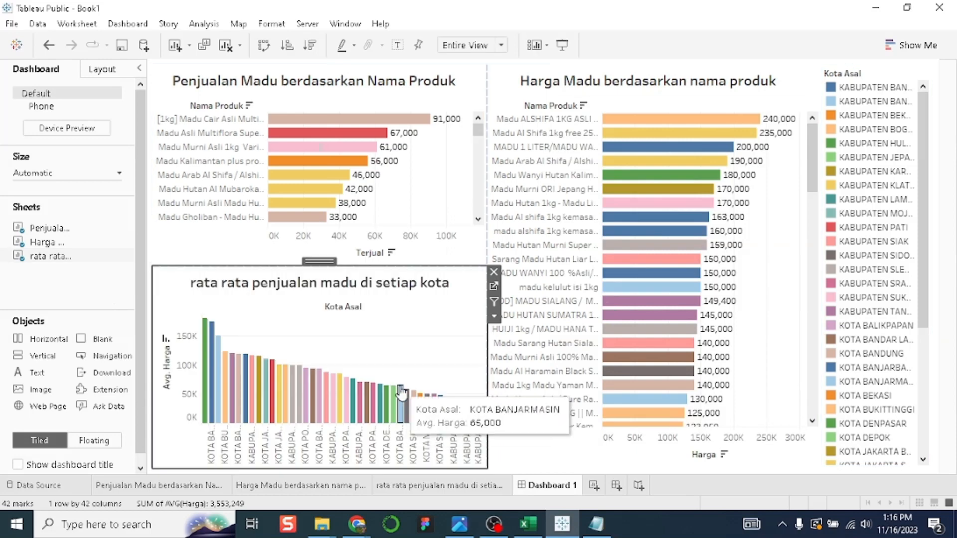
{"action": "left_click", "coordinate": [549, 189]}
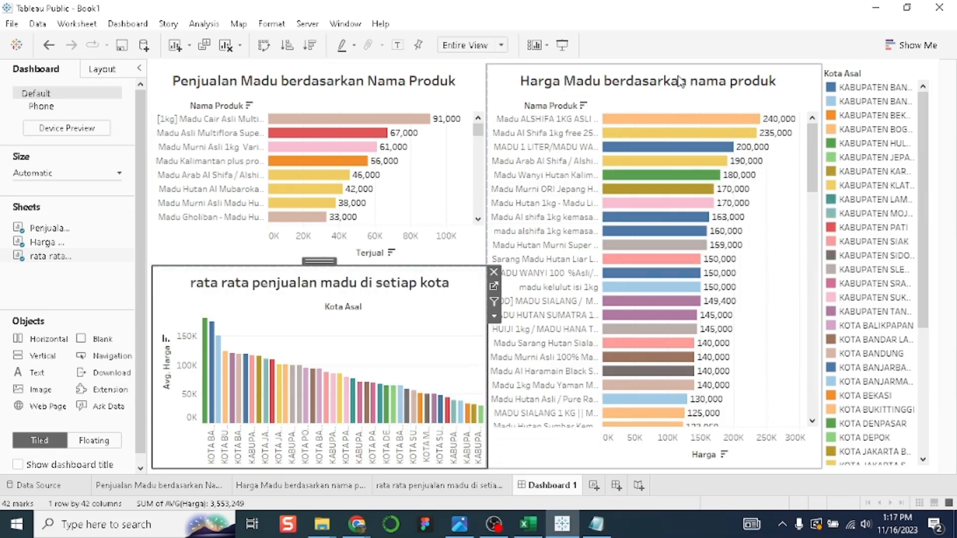
{"action": "left_click_drag", "start_coordinate": [668, 76], "coordinate": [444, 145]}
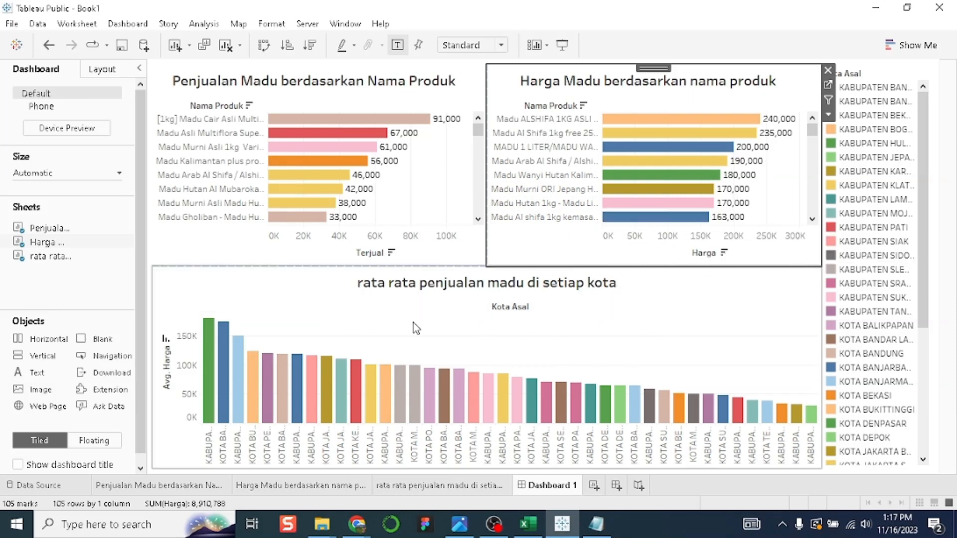
{"action": "left_click", "coordinate": [930, 147]}
{"action": "mouse_move", "coordinate": [926, 148]}
{"action": "left_mouse_down"}
{"action": "mouse_move", "coordinate": [926, 157]}
{"action": "mouse_move", "coordinate": [926, 145]}
{"action": "left_mouse_up"}
Use the product sales and city averages charts as dashboard filters, and test the filtering with the Kabupaten Bogor bar
{"action": "mouse_move", "coordinate": [395, 122]}
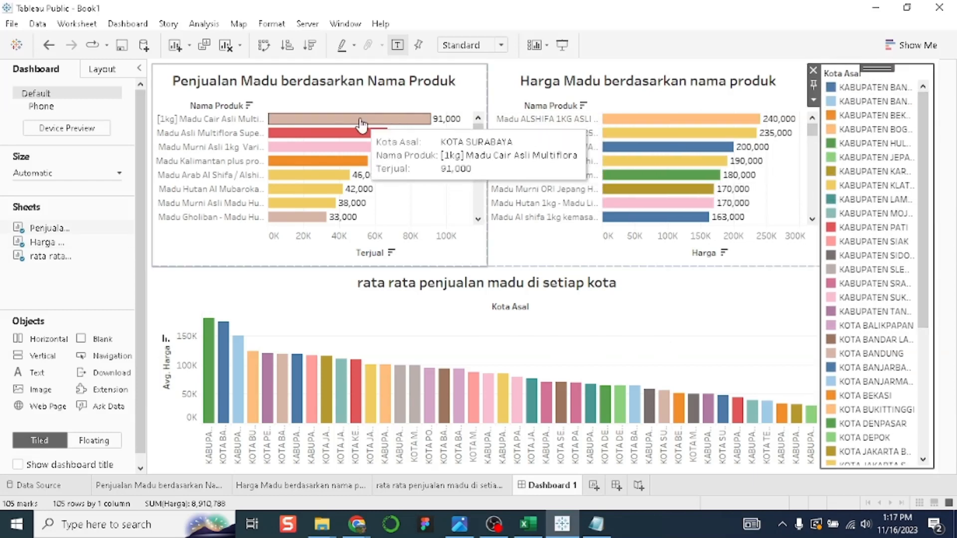
{"action": "mouse_move", "coordinate": [350, 133]}
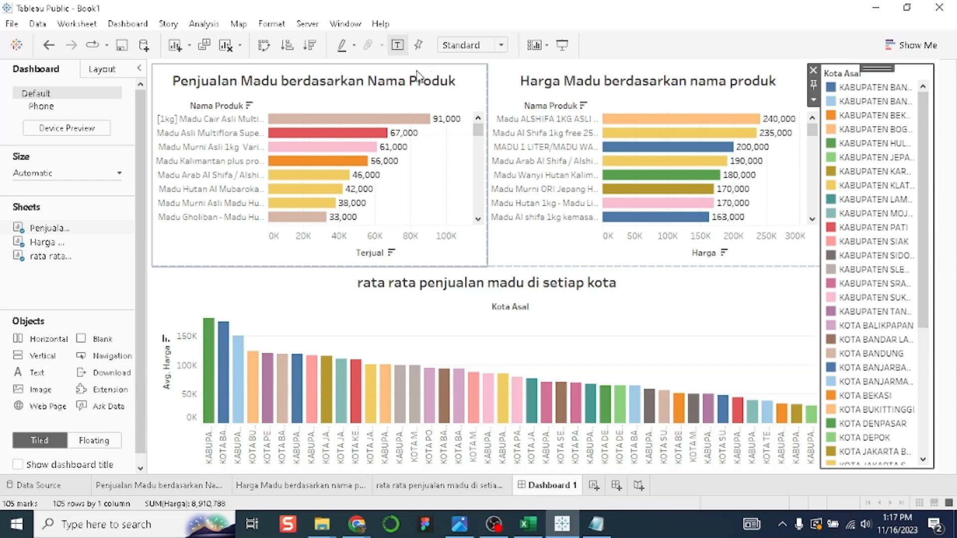
{"action": "left_click", "coordinate": [376, 78]}
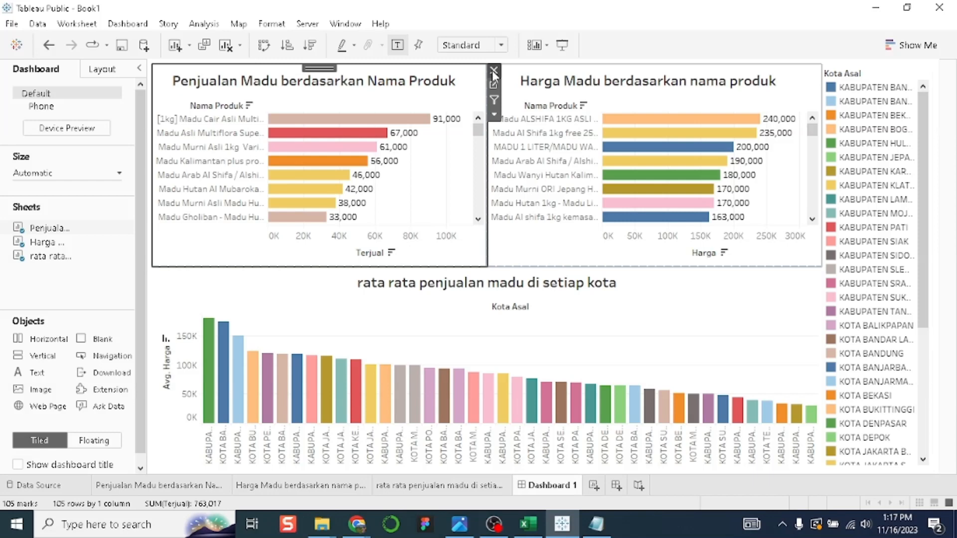
{"action": "left_click", "coordinate": [494, 100]}
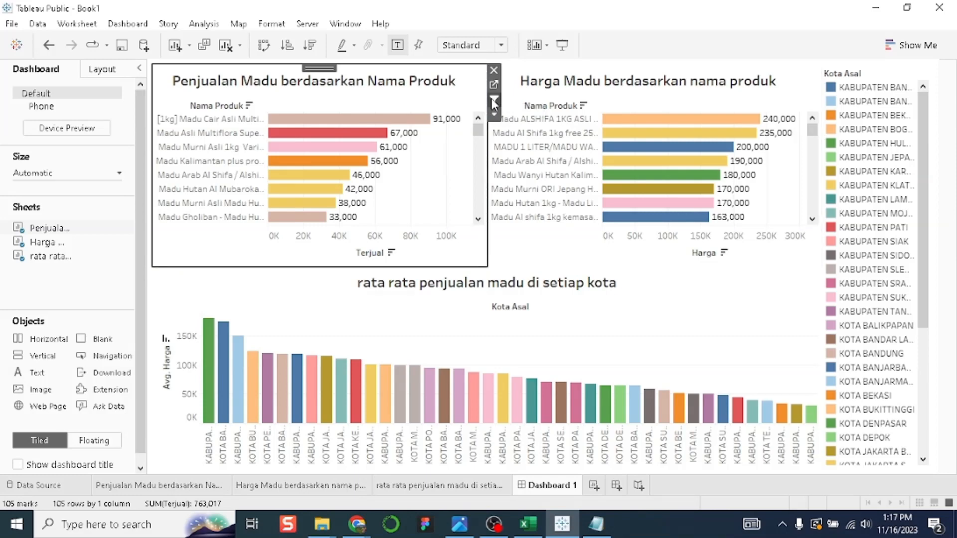
{"action": "left_click", "coordinate": [711, 76]}
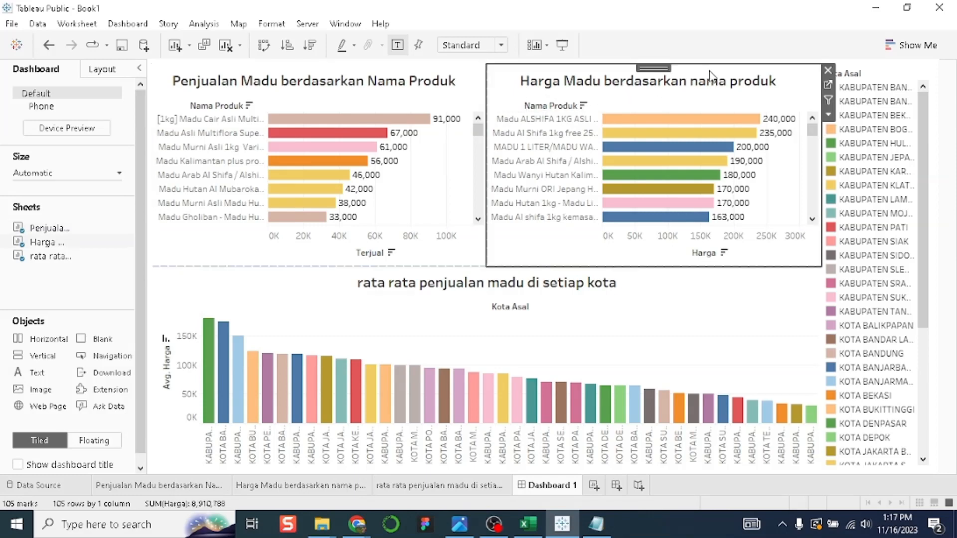
{"action": "left_click", "coordinate": [495, 293]}
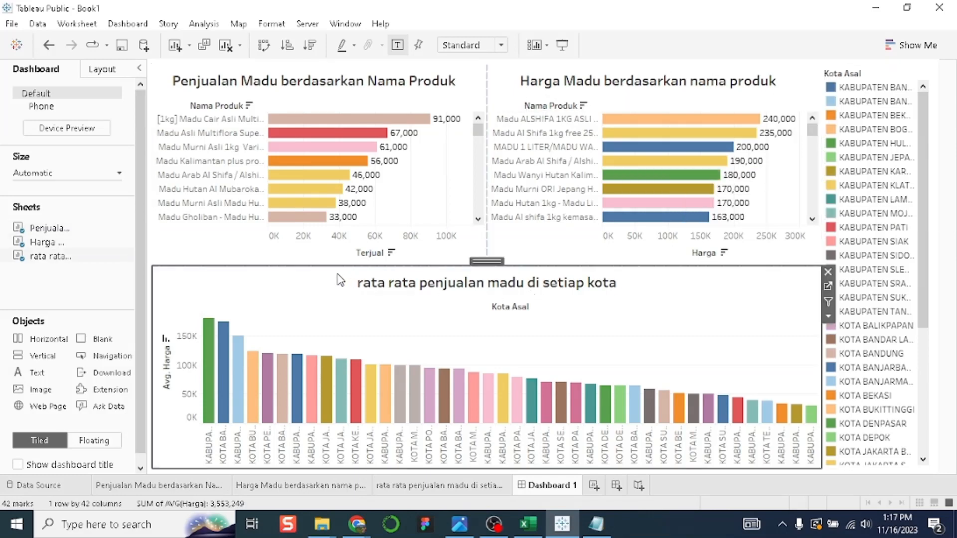
{"action": "left_click", "coordinate": [828, 302]}
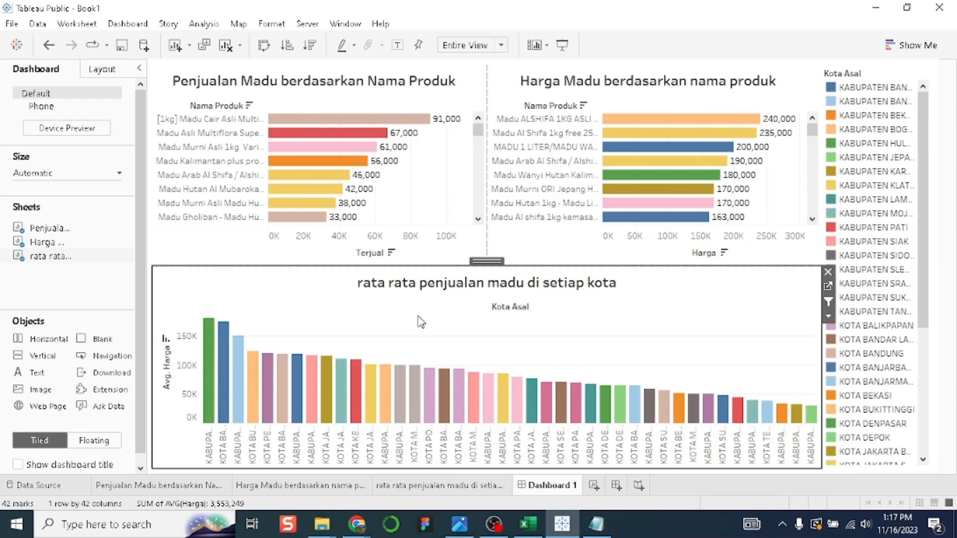
{"action": "left_click", "coordinate": [927, 230]}
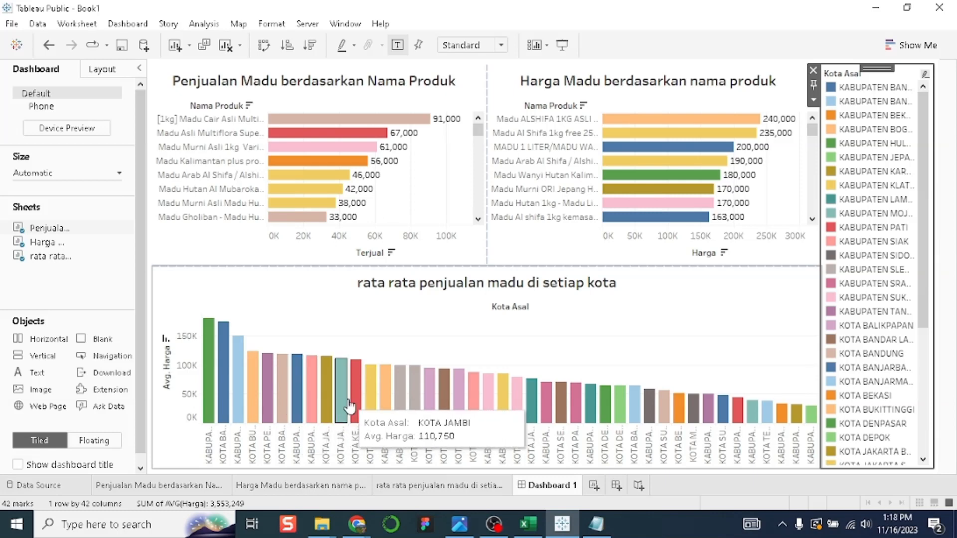
{"action": "left_click", "coordinate": [387, 393]}
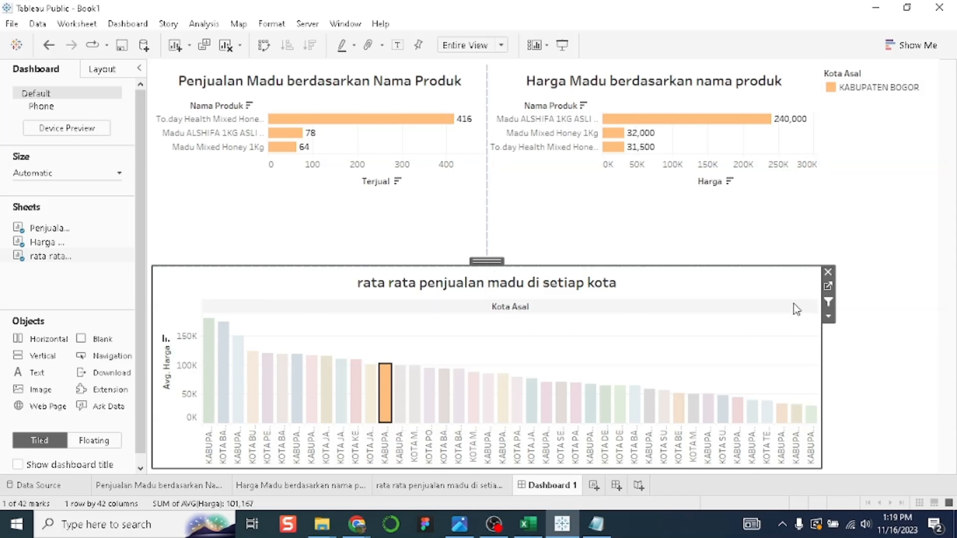
Show mark labels on the bars in the city averages worksheet and return to the dashboard
{"action": "left_click", "coordinate": [827, 287]}
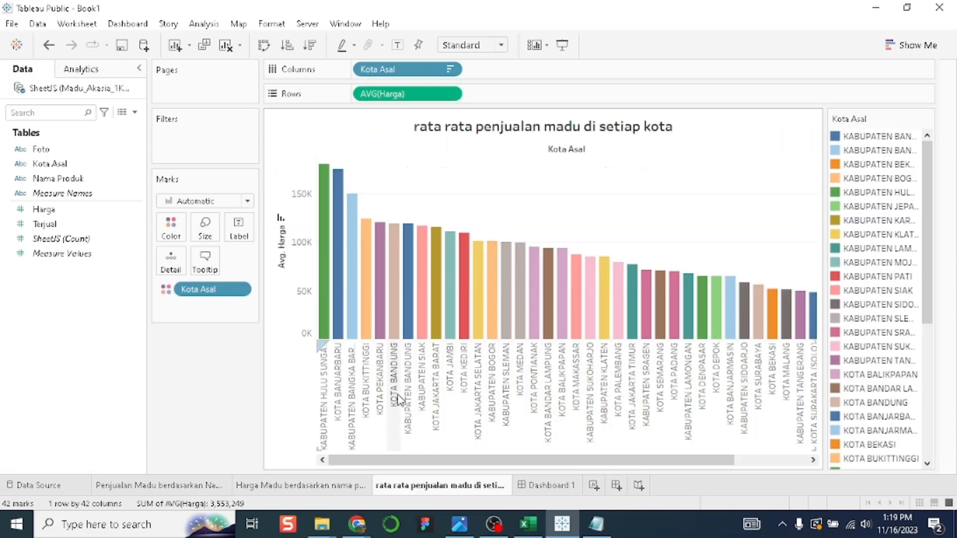
{"action": "left_click", "coordinate": [398, 46]}
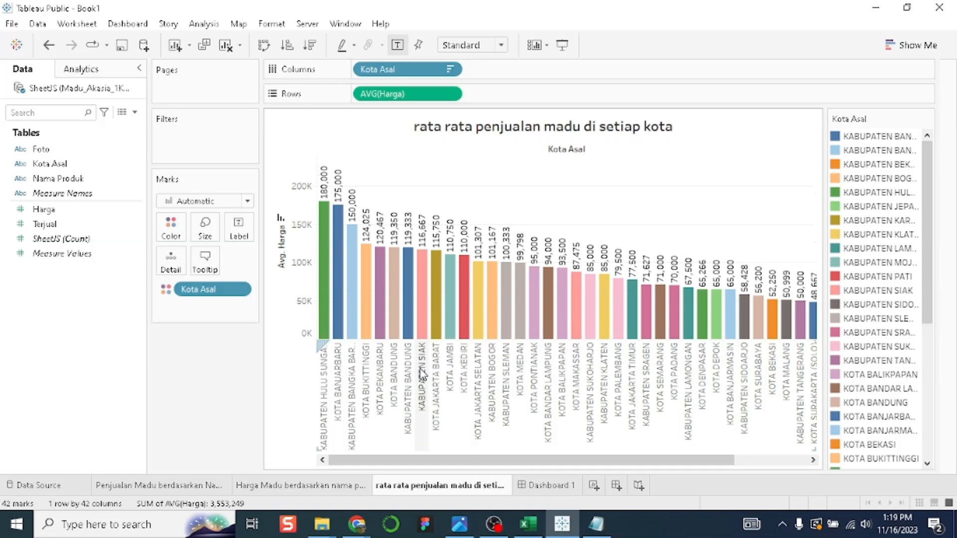
{"action": "left_click", "coordinate": [532, 490]}
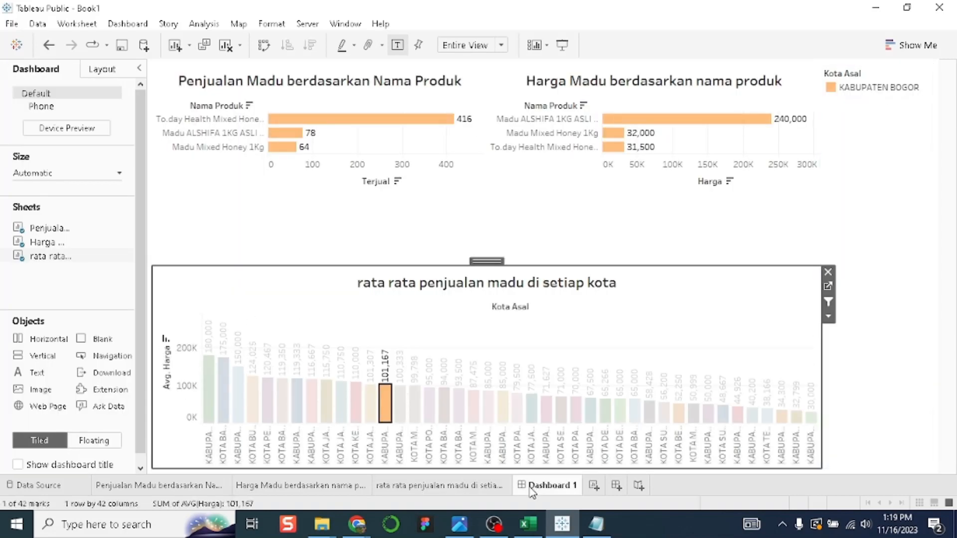
Filter the dashboard by Kota Banjarbaru, inspect that city's product sales and prices, and clear the filter
{"action": "left_click", "coordinate": [224, 396]}
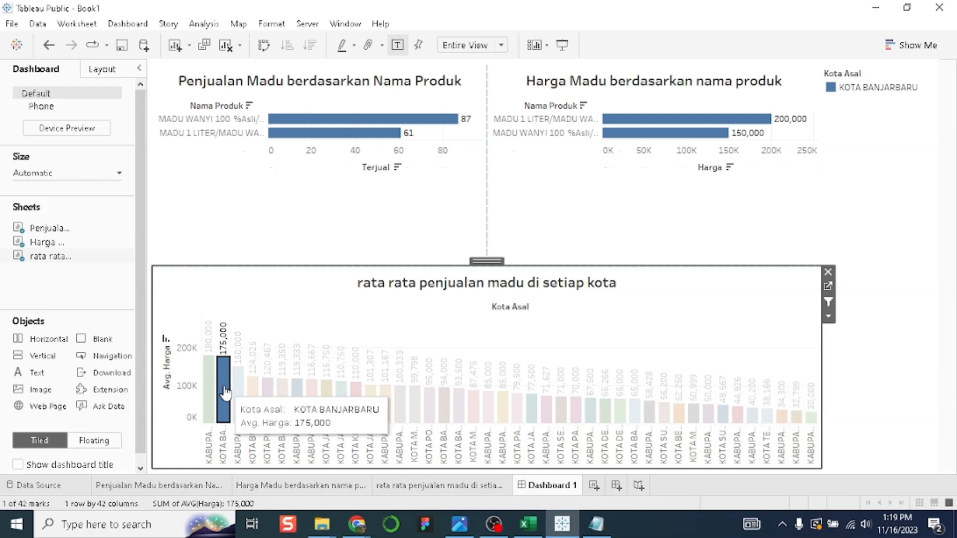
{"action": "mouse_move", "coordinate": [223, 366]}
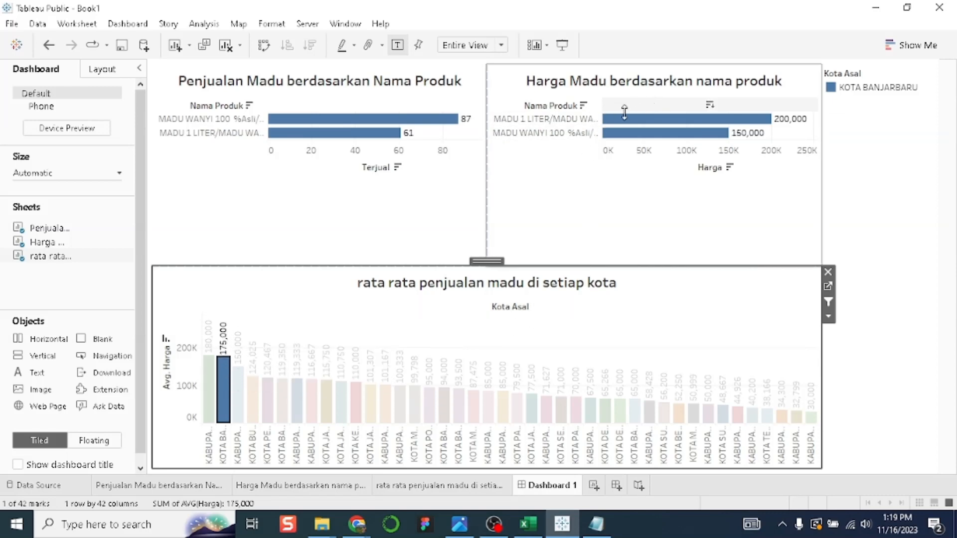
{"action": "mouse_move", "coordinate": [610, 127]}
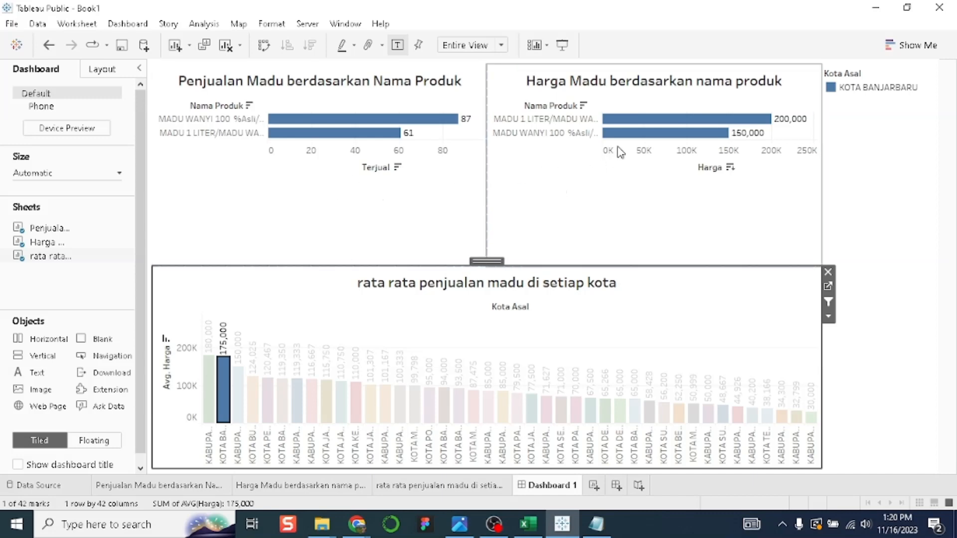
{"action": "mouse_move", "coordinate": [432, 127]}
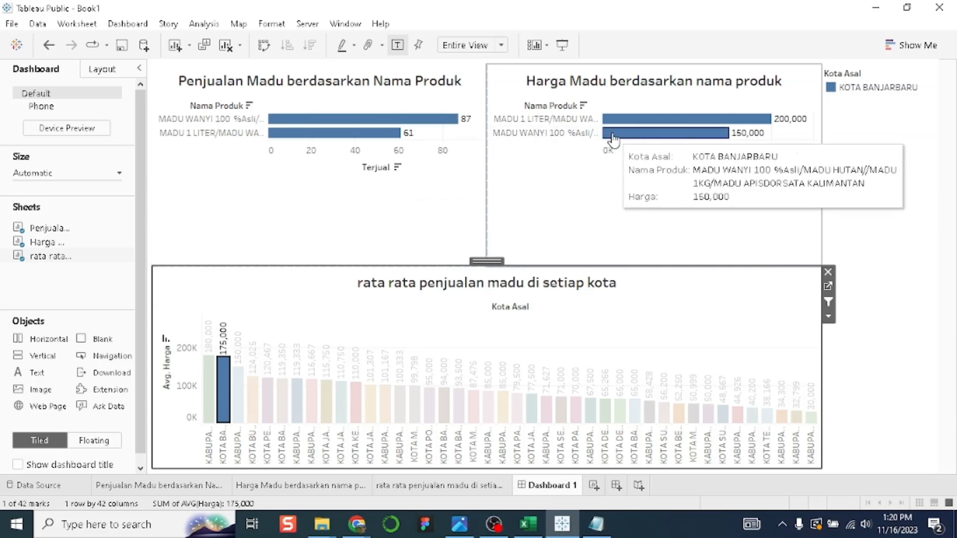
{"action": "mouse_move", "coordinate": [374, 140]}
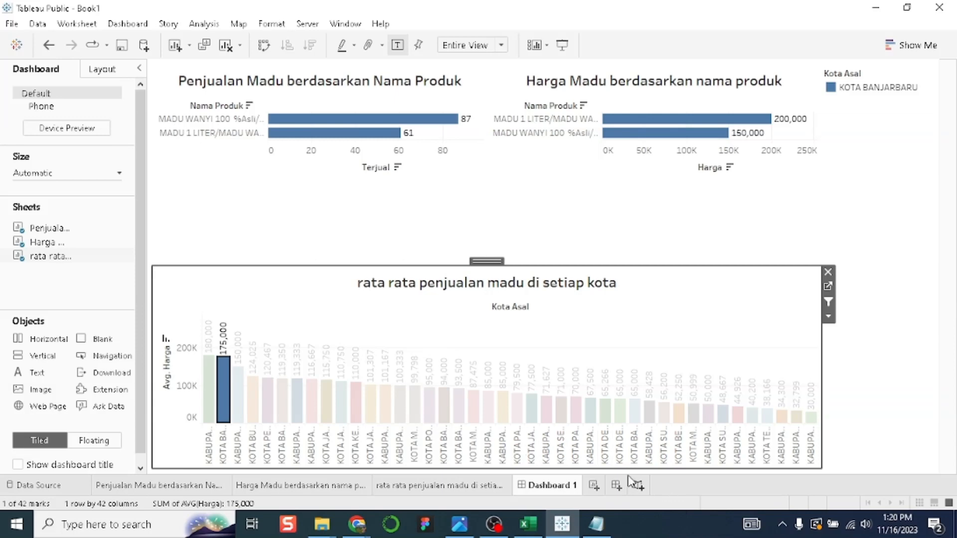
{"action": "left_click", "coordinate": [442, 229]}
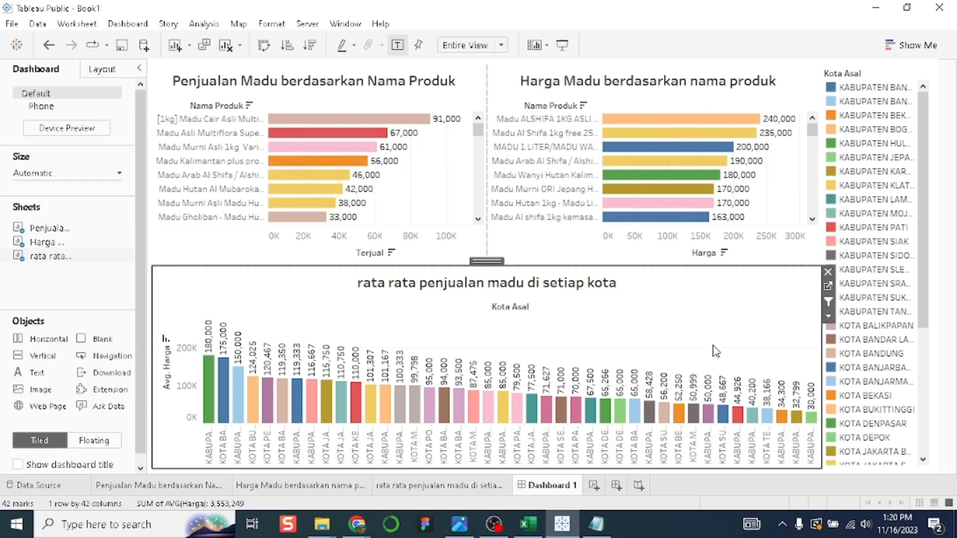
Rename the dashboard as "Analisi Penjualan Madu"
{"action": "double_click", "coordinate": [569, 491]}
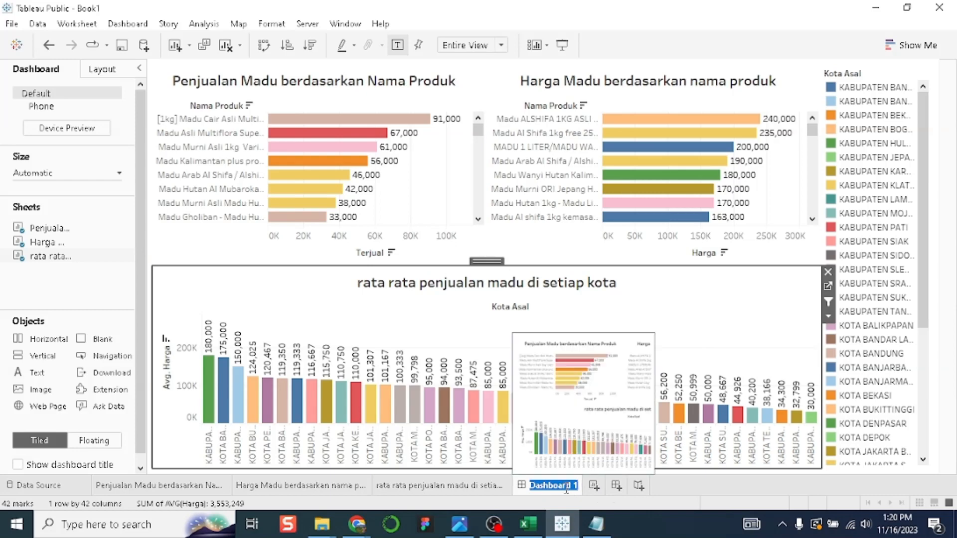
{"action": "type", "text": "P"}
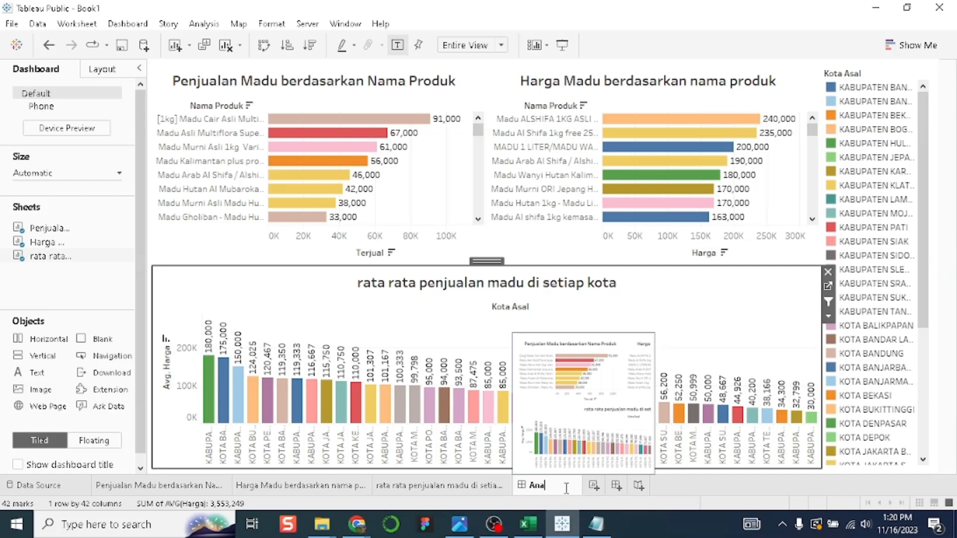
{"action": "type", "text": "nalisi Penjualan Madu"}
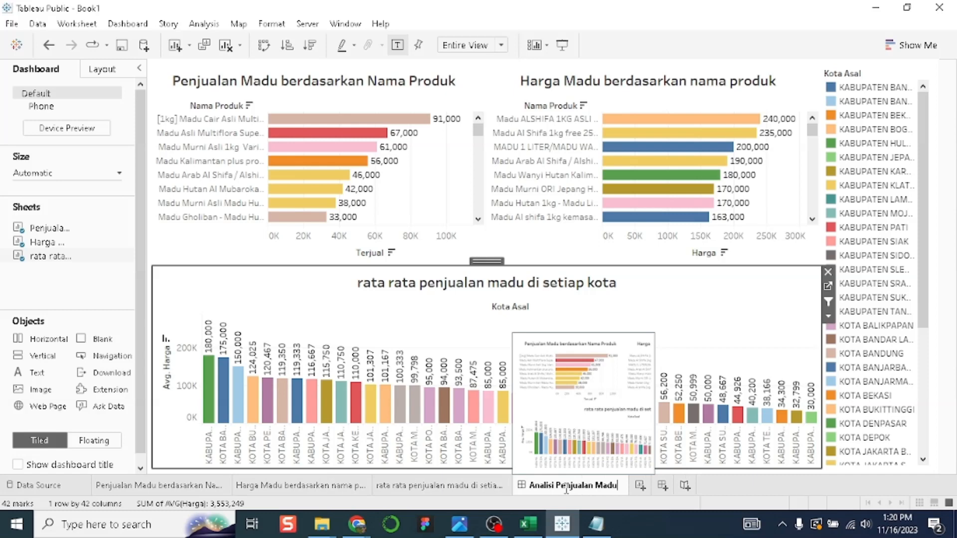
{"action": "key", "text": "Return"}
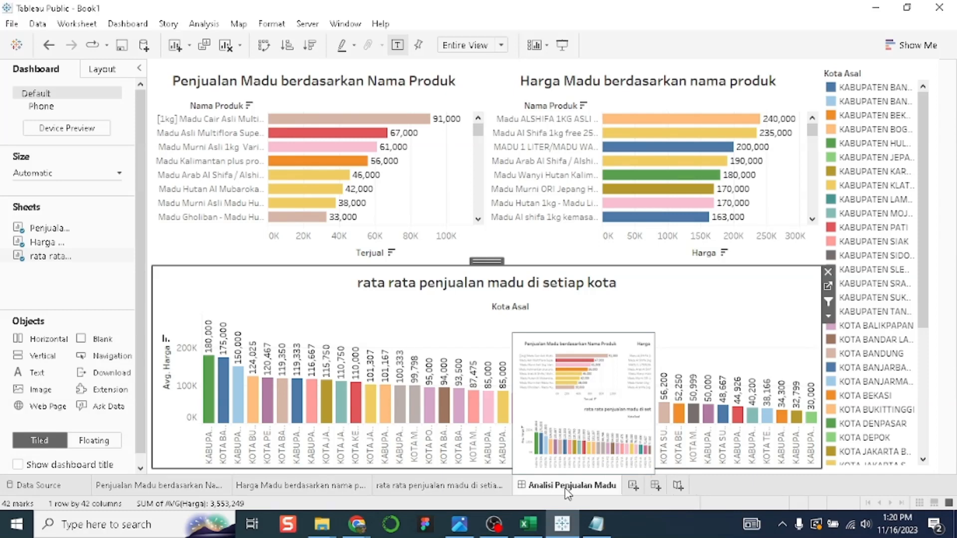
Create a new story and add the Analisi Penjualan Madu dashboard to its first story point
{"action": "left_click", "coordinate": [678, 487]}
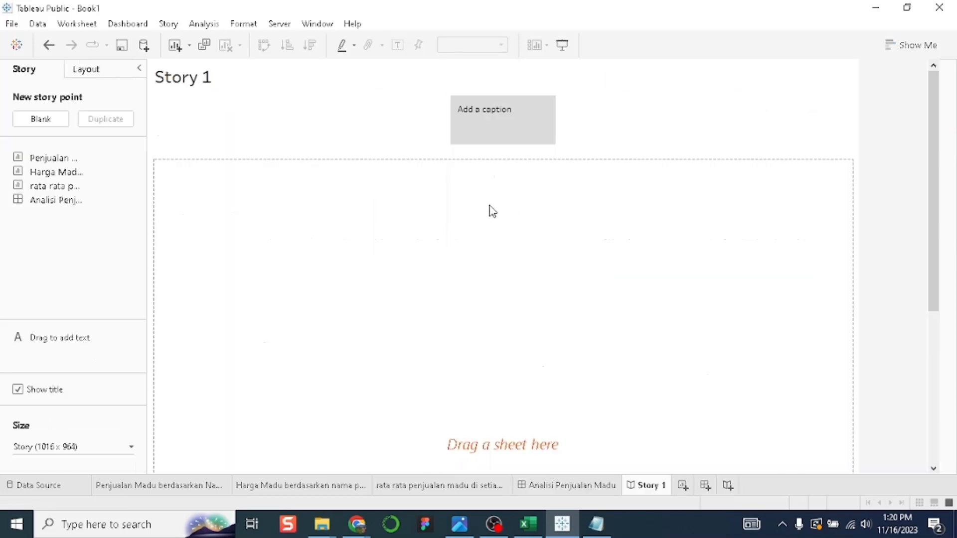
{"action": "left_click_drag", "start_coordinate": [56, 201], "coordinate": [279, 264]}
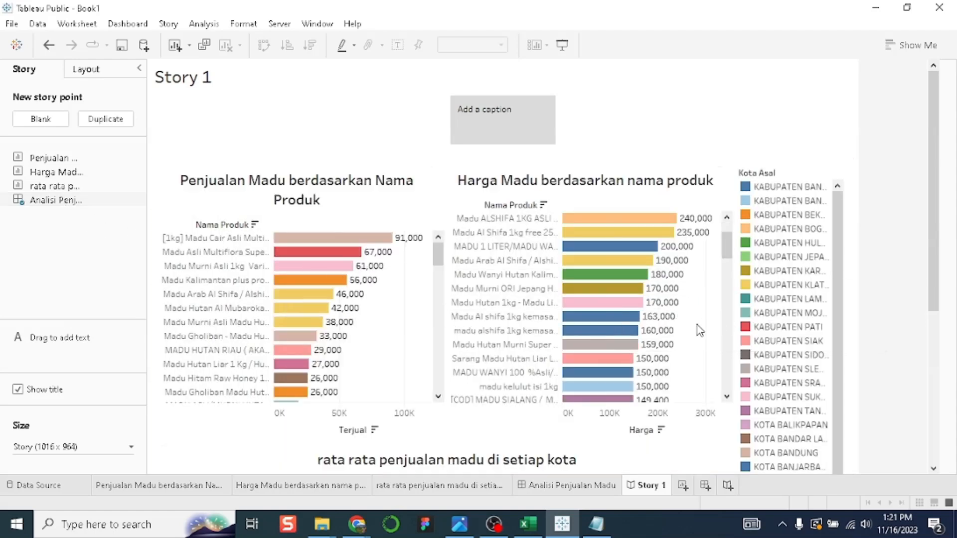
{"action": "scroll", "coordinate": [698, 330], "scroll_direction": "down", "scroll_amount": 5}
{"action": "scroll", "coordinate": [699, 301], "scroll_direction": "up", "scroll_amount": 5}
{"action": "left_click_drag", "start_coordinate": [931, 272], "coordinate": [912, 244]}
Replace the story's title with "Analisis Penjualan Madu Berdsarkan Data Shoppe"
{"action": "double_click", "coordinate": [489, 118]}
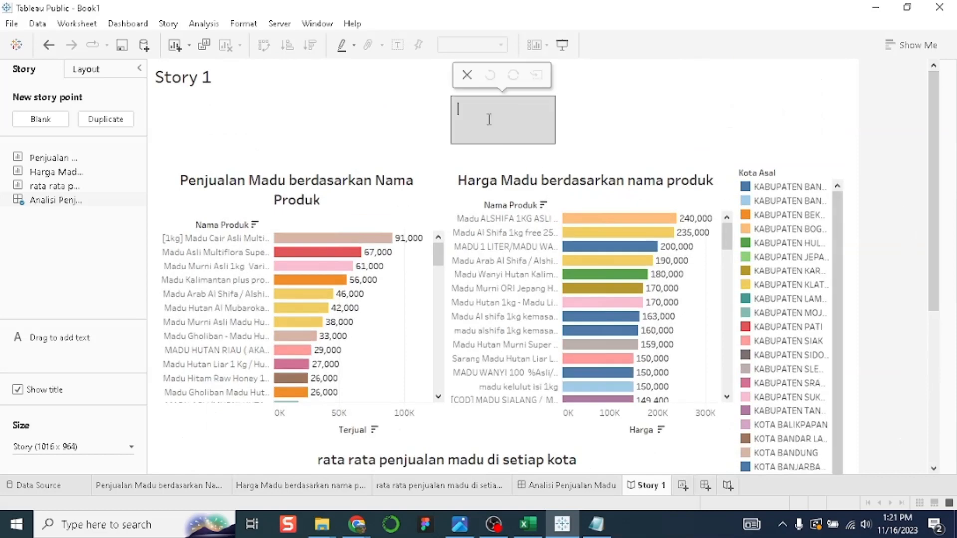
{"action": "double_click", "coordinate": [198, 84]}
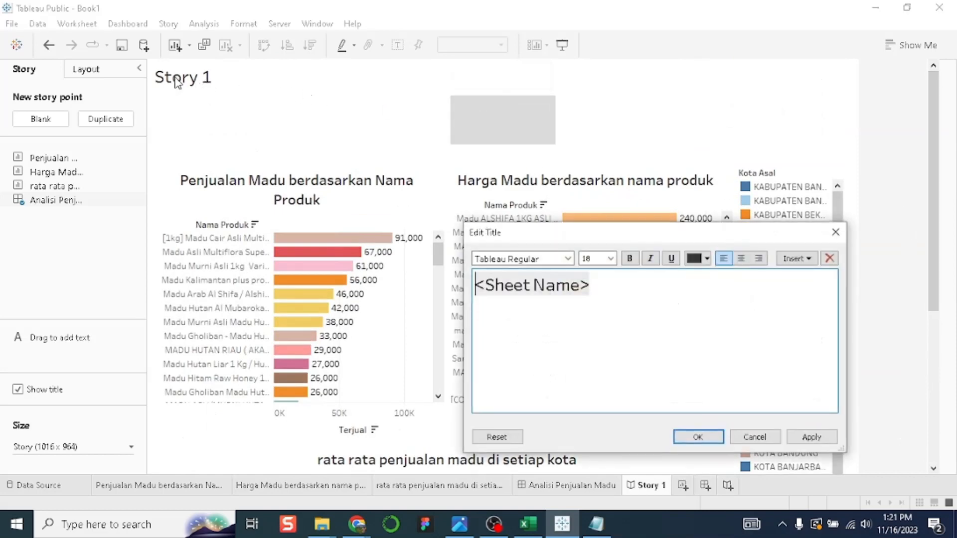
{"action": "left_click_drag", "start_coordinate": [610, 292], "coordinate": [474, 286]}
{"action": "type", "text": "Analisis Pen"}
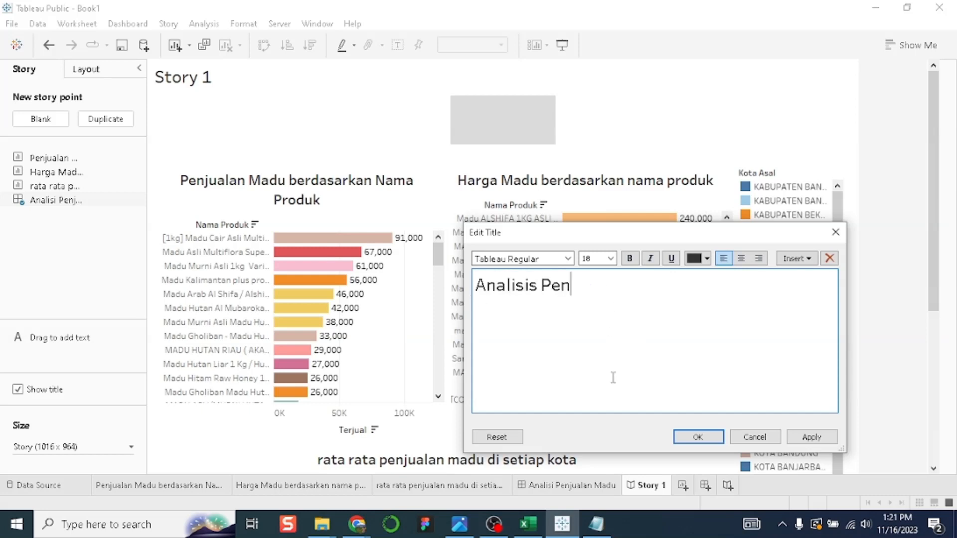
{"action": "type", "text": "jualan Madu"}
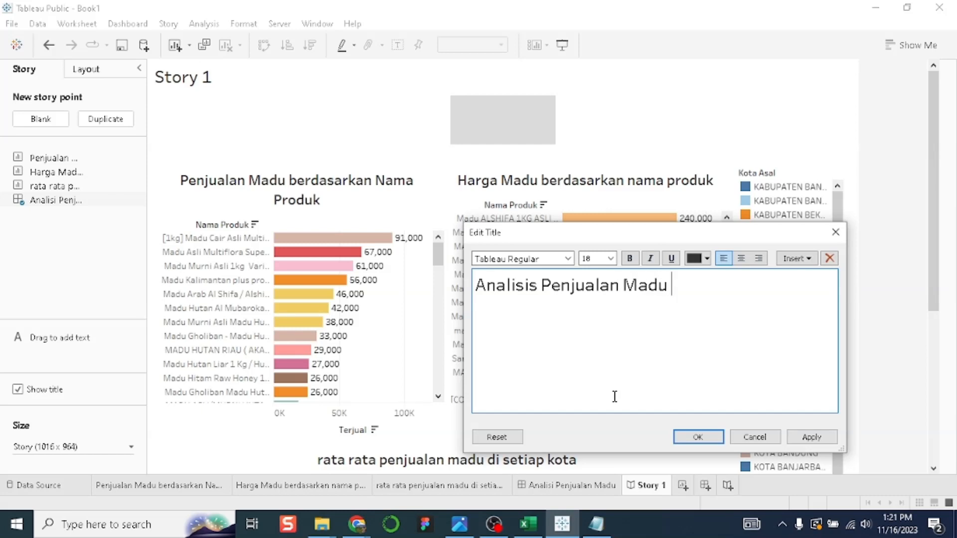
{"action": "type", "text": " Berdsarkan "}
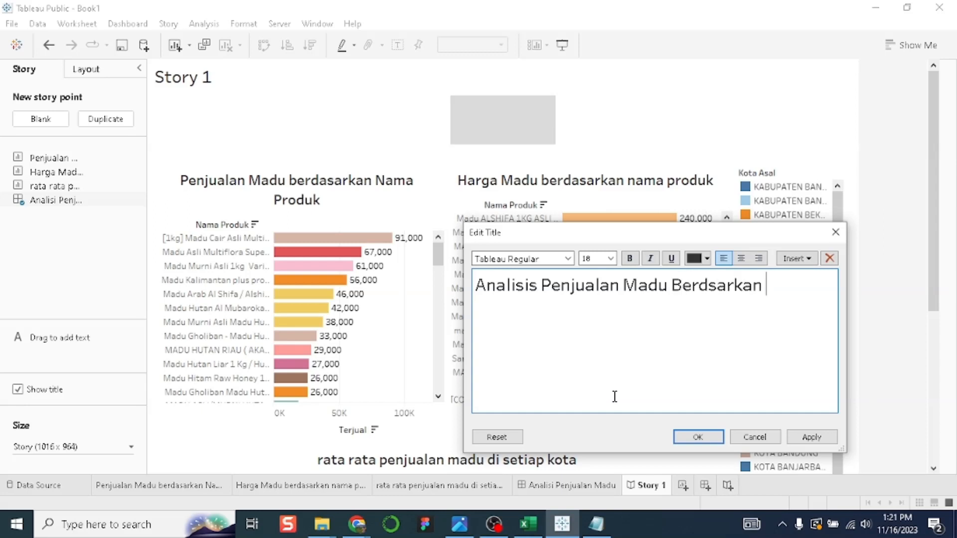
{"action": "type", "text": "Data Shope"}
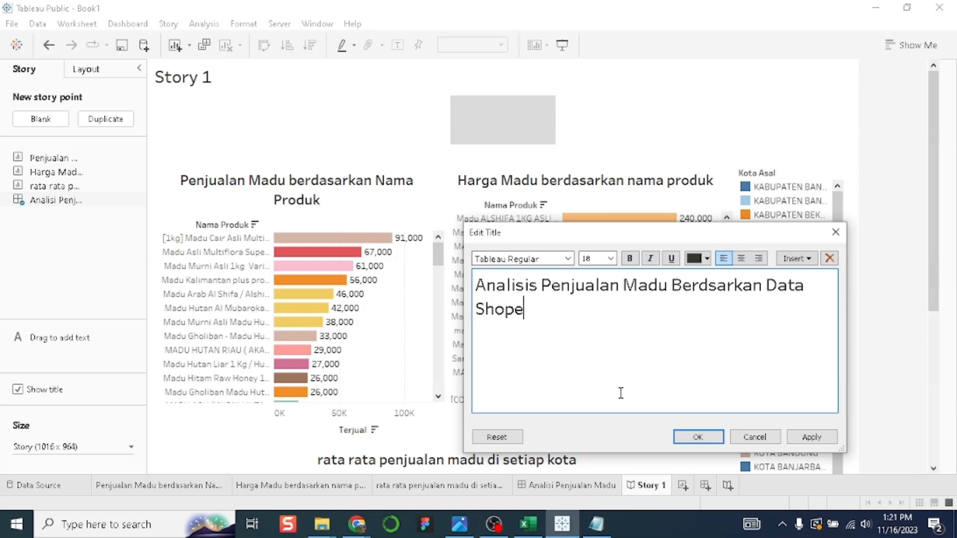
{"action": "left_click", "coordinate": [519, 310]}
{"action": "type", "text": "p"}
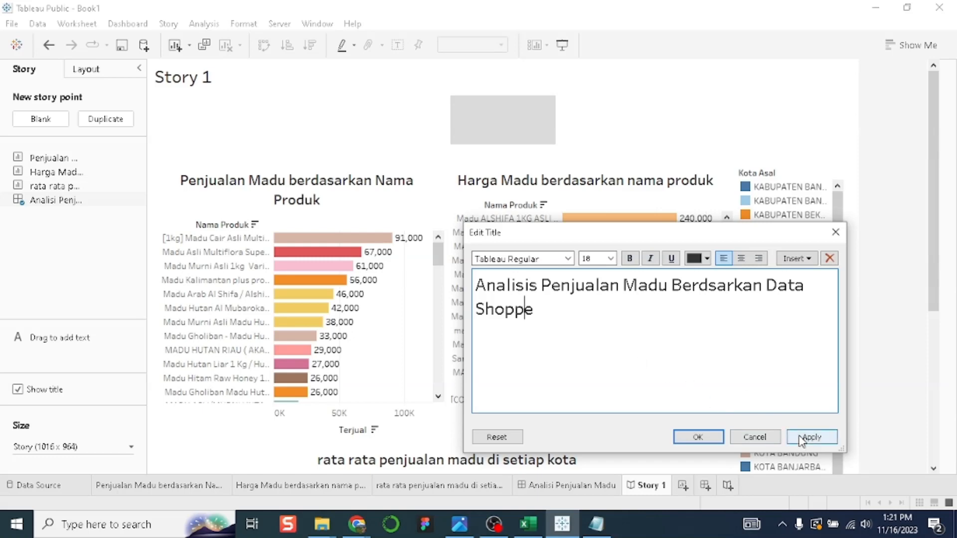
Check the marketplace name's spelling on the honey search page in Chrome, correct the title's last word to "Shopee" and apply it
{"action": "left_click", "coordinate": [357, 525]}
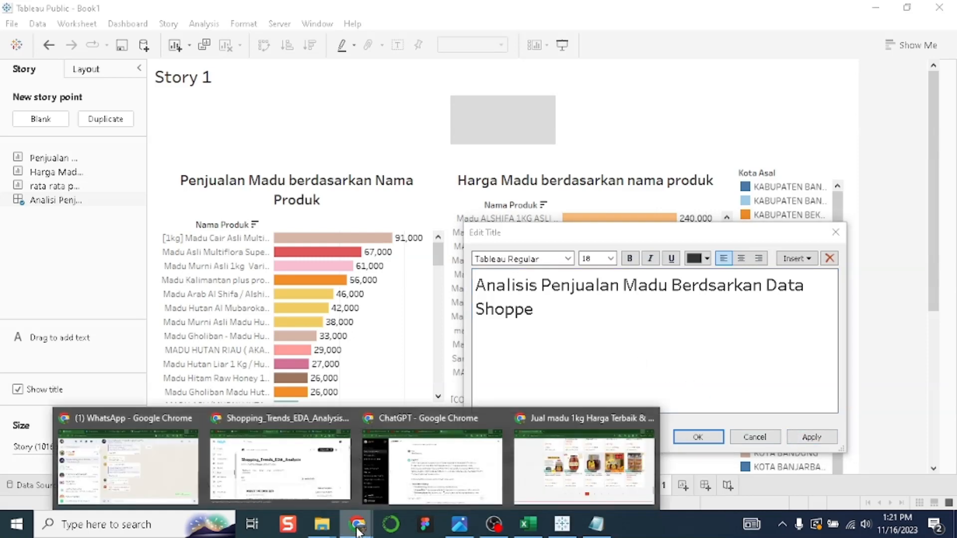
{"action": "left_click", "coordinate": [549, 456]}
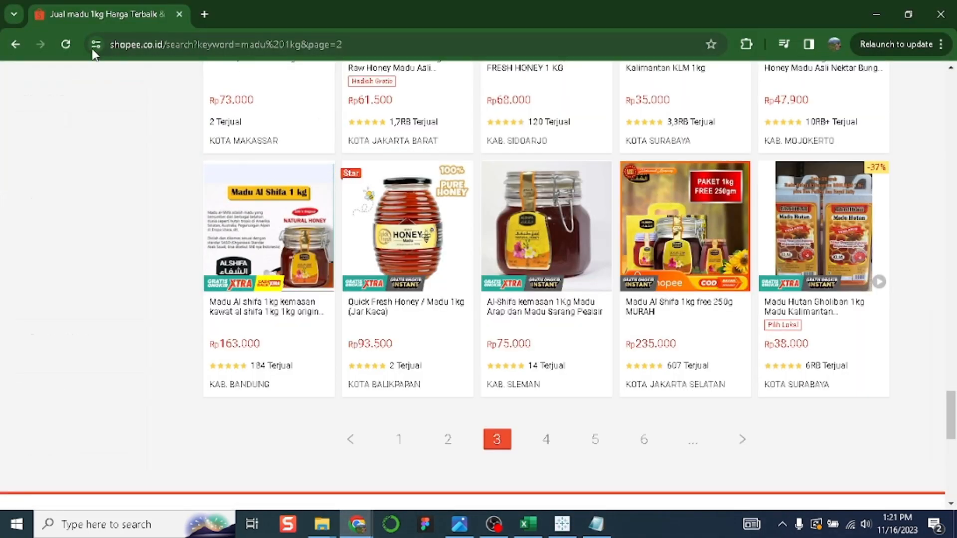
{"action": "left_click", "coordinate": [357, 528]}
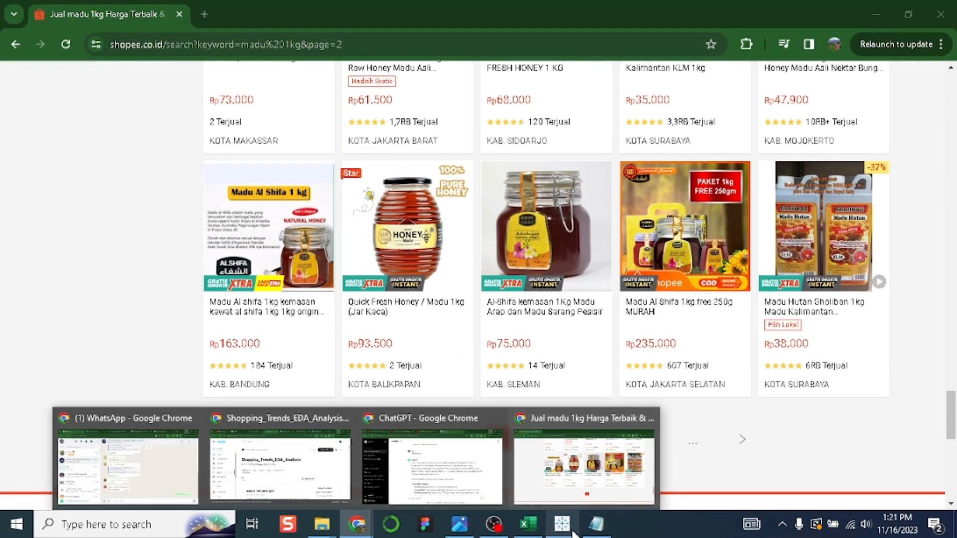
{"action": "left_click", "coordinate": [566, 524]}
{"action": "key", "text": "BackSpace"}
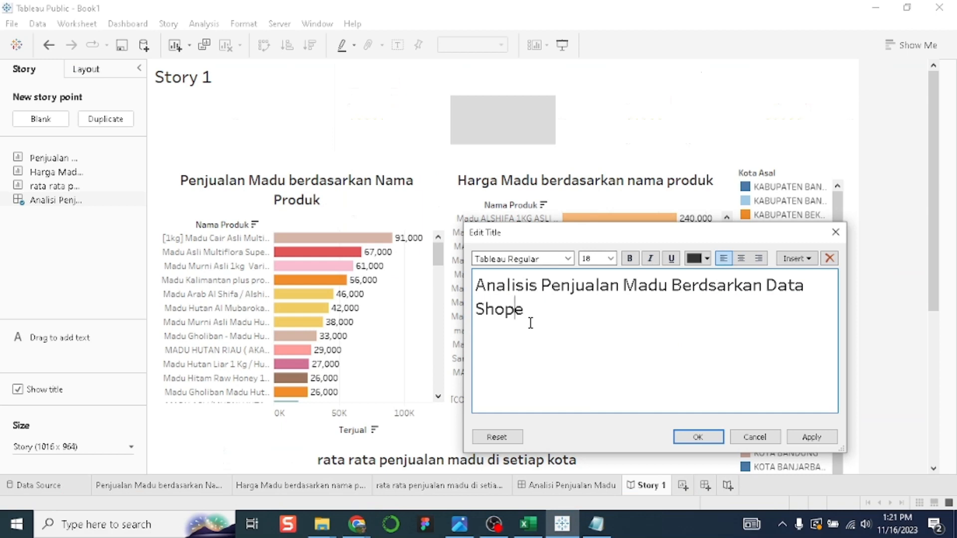
{"action": "type", "text": "e"}
{"action": "left_click", "coordinate": [811, 438]}
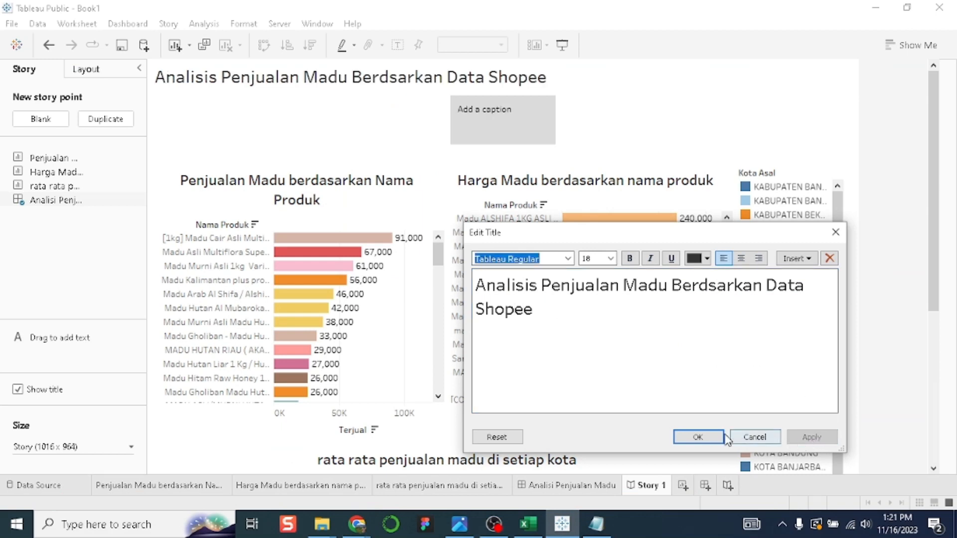
Center-align the story title and finish editing it
{"action": "left_click", "coordinate": [741, 258]}
{"action": "left_click", "coordinate": [812, 437]}
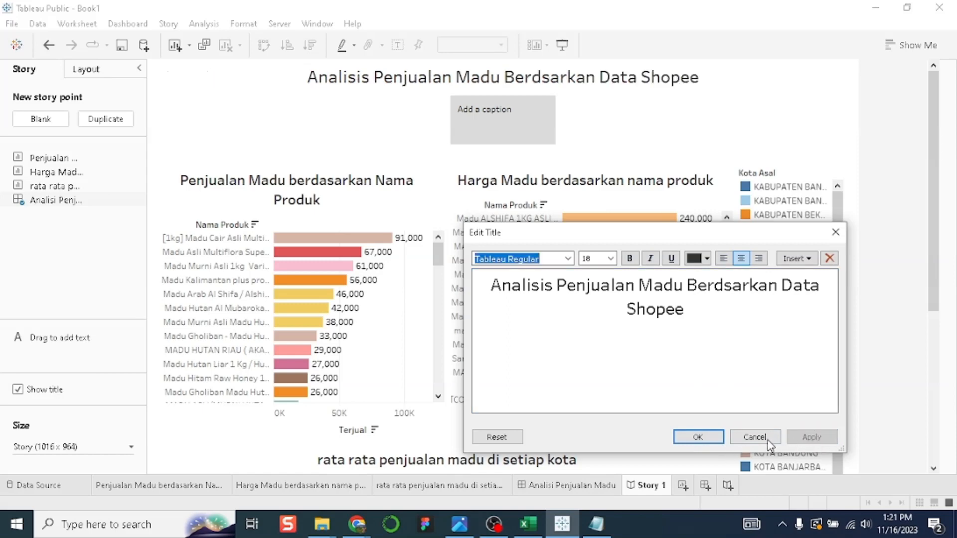
{"action": "left_click", "coordinate": [698, 437]}
Begin the story point's caption with "Setelah di analisi berdsarkan data yang di dapat dari onlineshope, kita bisa melihat Rata - rata harga"
{"action": "left_click", "coordinate": [483, 108]}
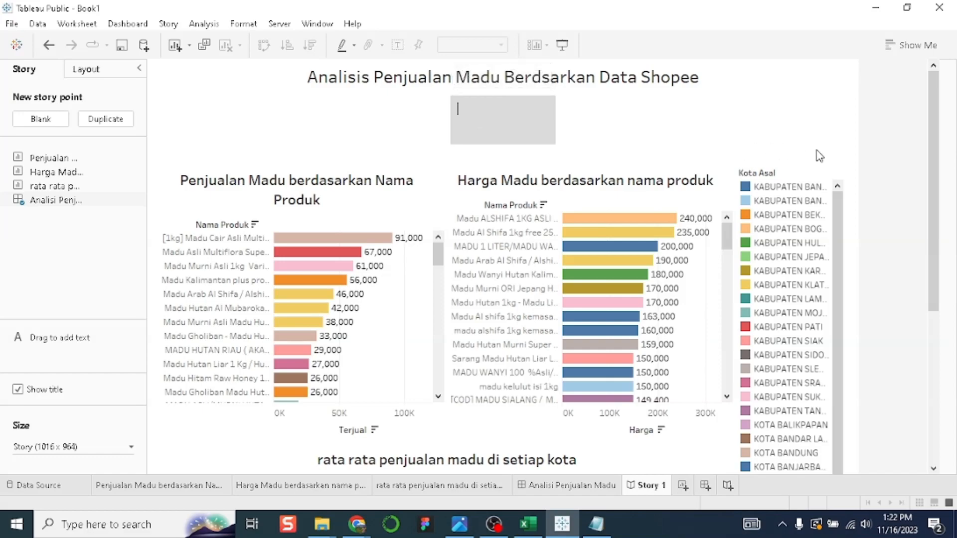
{"action": "left_click_drag", "start_coordinate": [927, 166], "coordinate": [903, 174]}
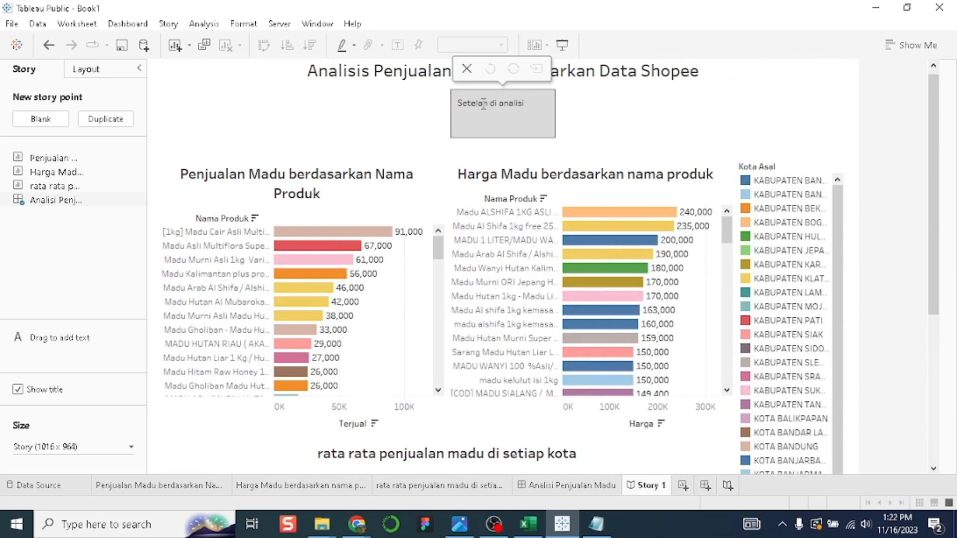
{"action": "type", "text": "dsarkan data yang di dapat dari"}
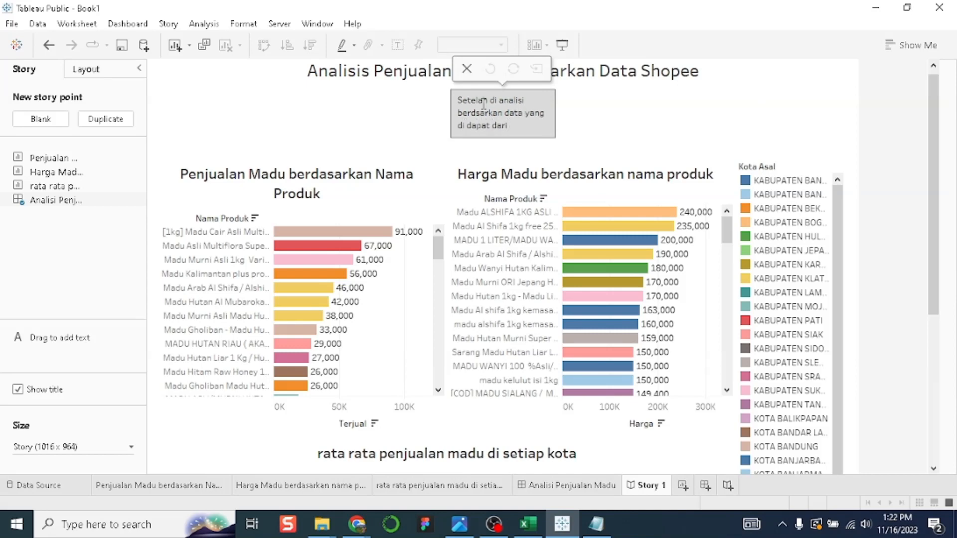
{"action": "type", "text": " onlineshop"}
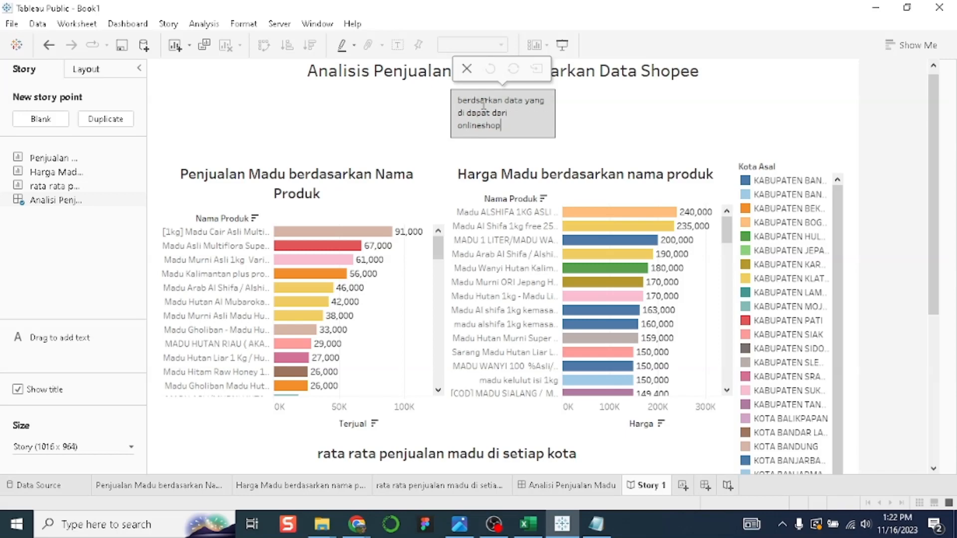
{"action": "type", "text": "e, kita bisa mel"}
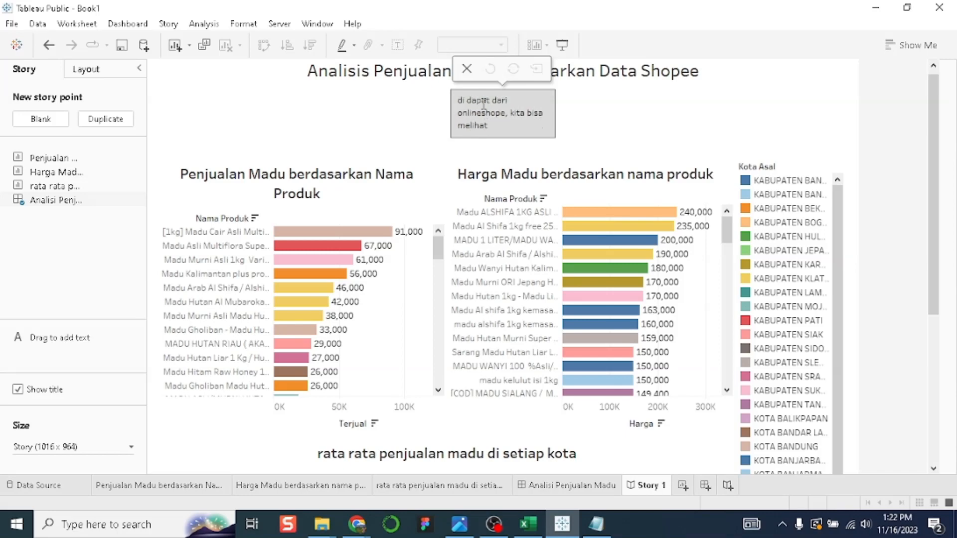
{"action": "type", "text": "ihat Rata - rata harga "}
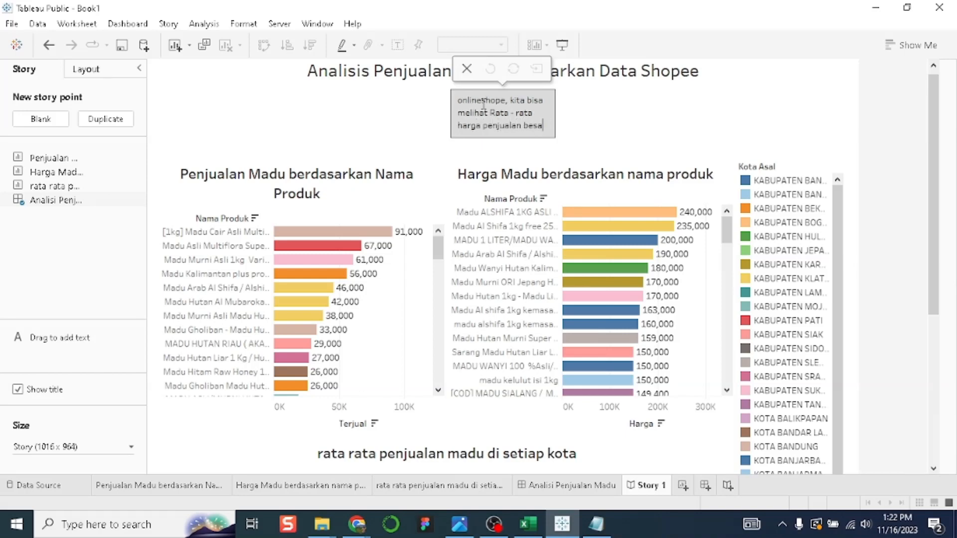
Complete the caption with "penjualan bedasarkan kota asal, dan kita juga bisa melihat data penjualan dan harga setiap produknya"
{"action": "type", "text": "penjualan bedarsa"}
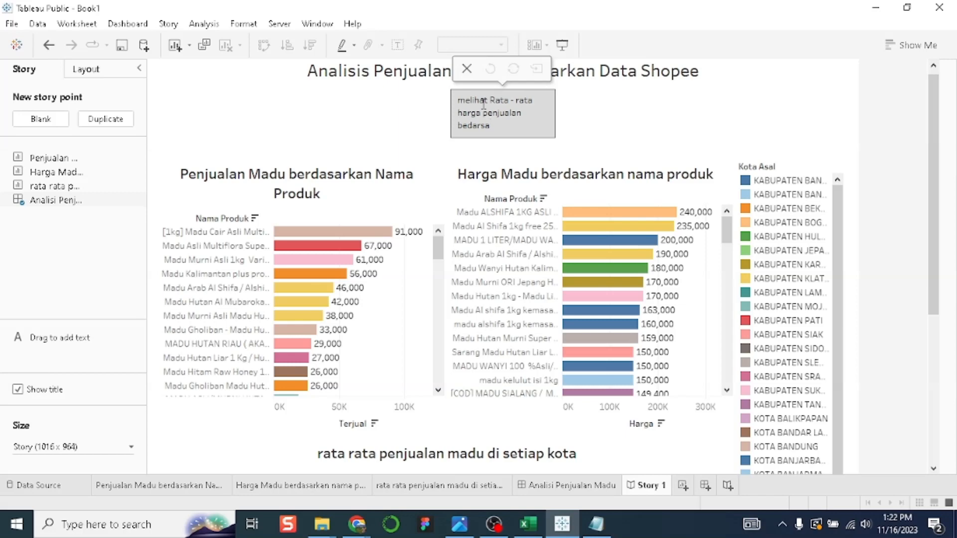
{"action": "key", "text": "Left"}
{"action": "key", "text": "Left"}
{"action": "key", "text": "BackSpace"}
{"action": "type", "text": "dan"}
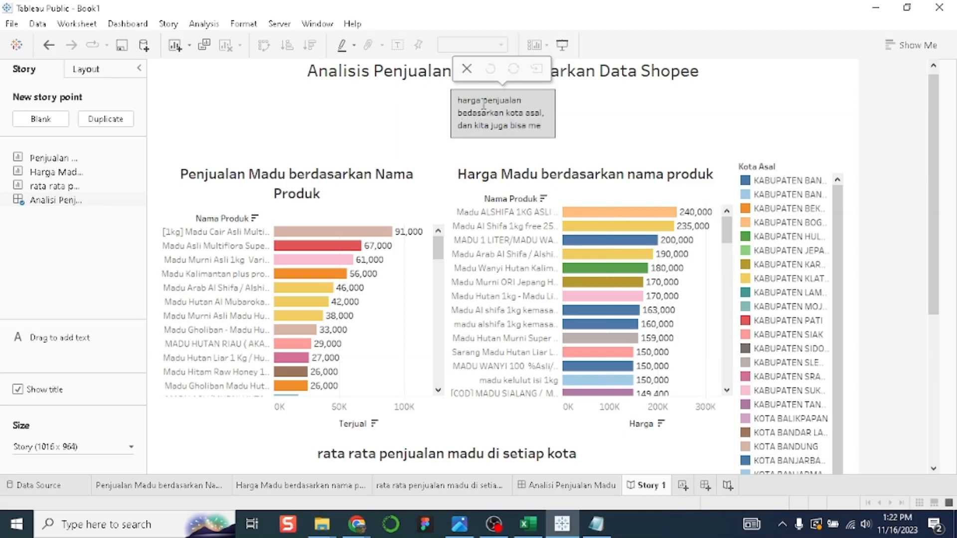
{"action": "type", "text": "hat data penjuala"}
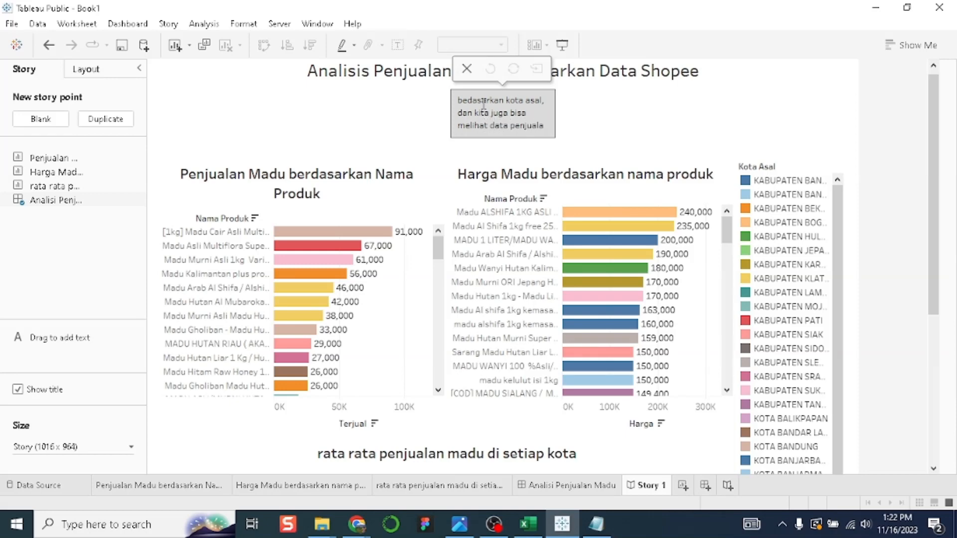
{"action": "type", "text": "dan harga setiap"}
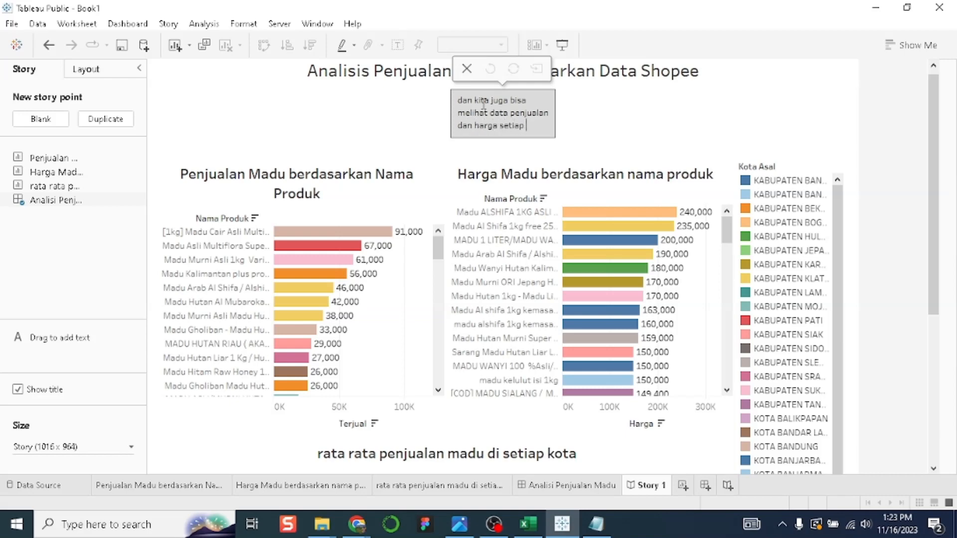
{"action": "type", "text": "uknya"}
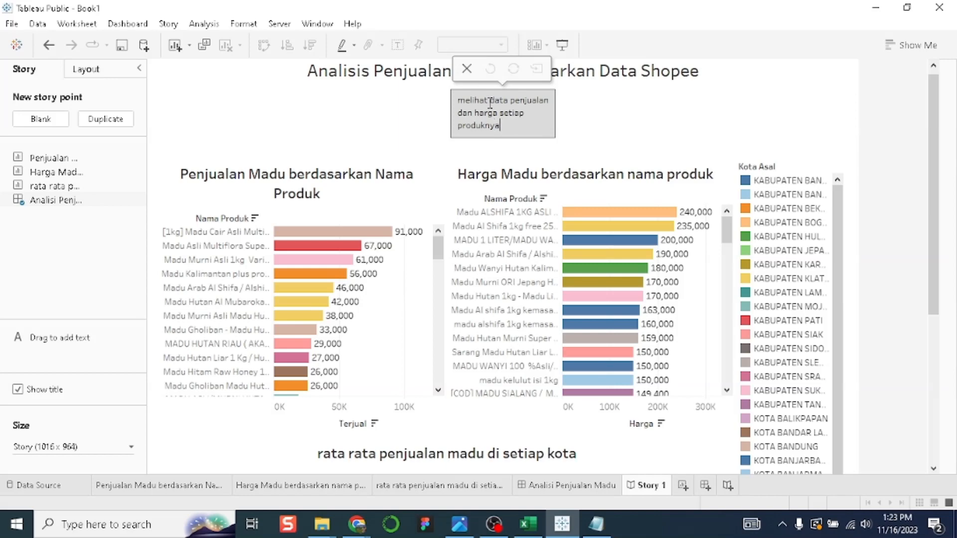
{"action": "left_click", "coordinate": [593, 132]}
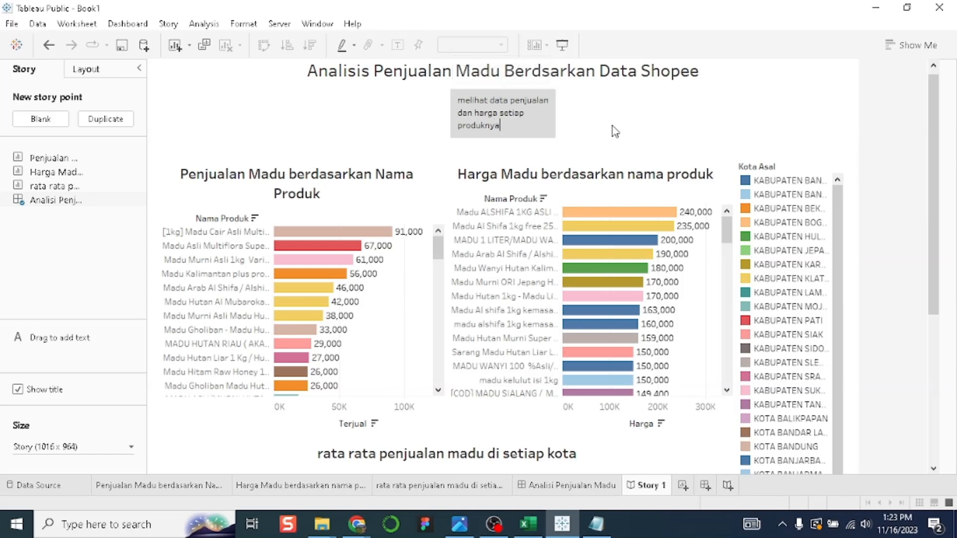
Widen the caption box to show its whole text and correct "berdsarkan" to "berdasarkan" in it
{"action": "left_click_drag", "start_coordinate": [550, 119], "coordinate": [812, 122]}
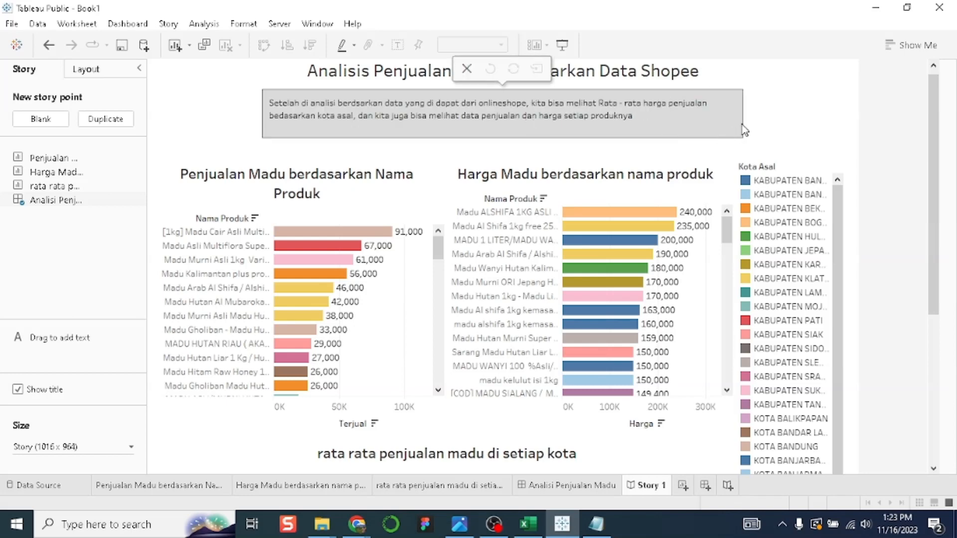
{"action": "left_click_drag", "start_coordinate": [742, 120], "coordinate": [785, 124]}
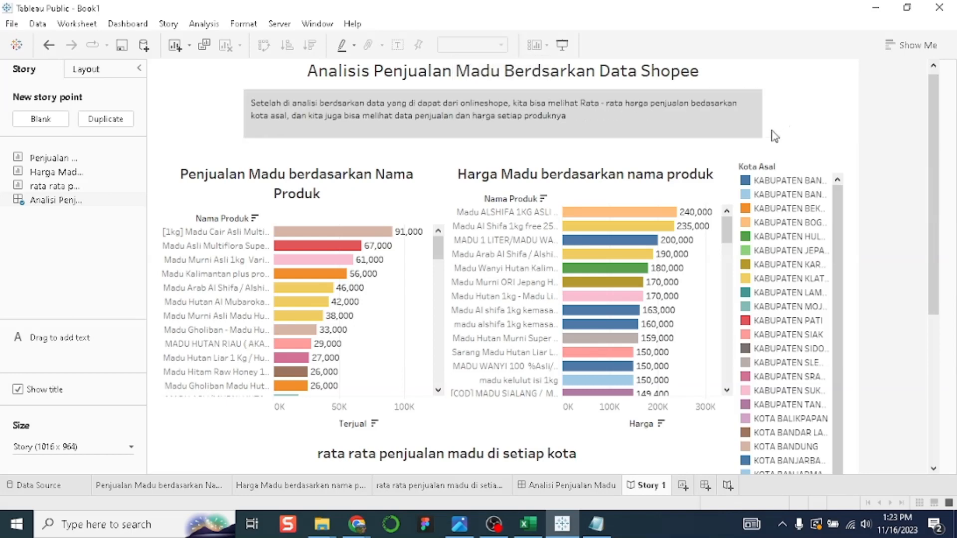
{"action": "triple_click", "coordinate": [546, 122]}
{"action": "left_click", "coordinate": [560, 121]}
{"action": "double_click", "coordinate": [534, 119]}
{"action": "left_click", "coordinate": [590, 118]}
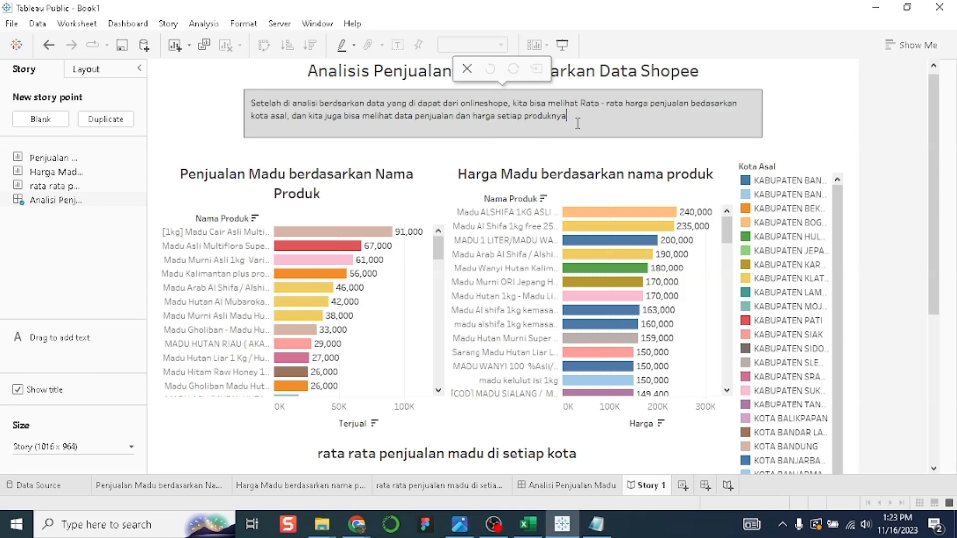
{"action": "left_click", "coordinate": [341, 103]}
{"action": "type", "text": "a"}
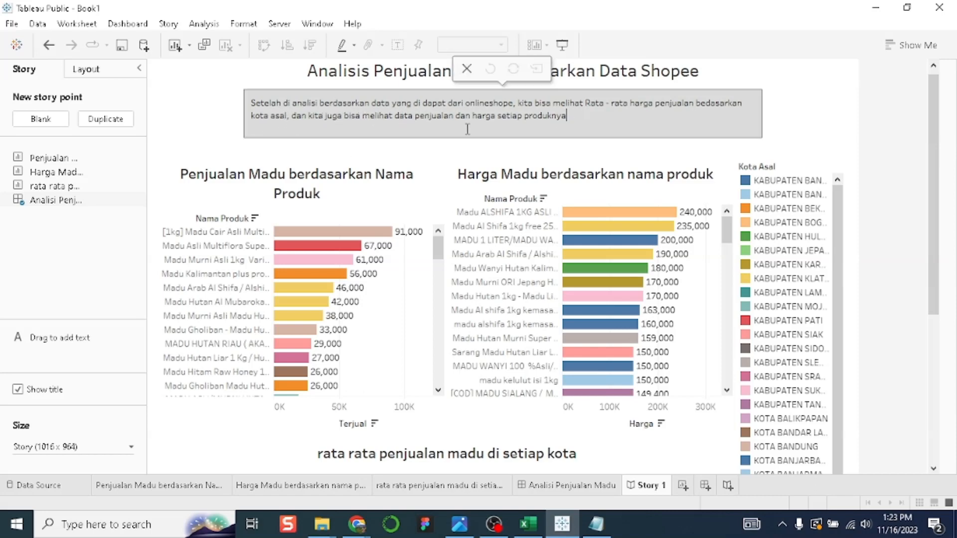
{"action": "left_click", "coordinate": [642, 145]}
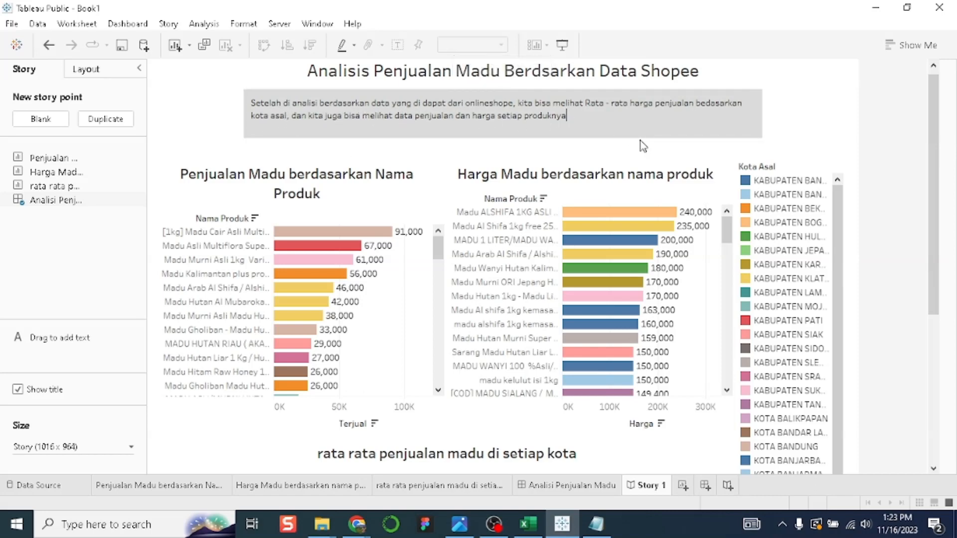
Filter the story's charts by the "madu kelulut isi 1kg" bar in the price chart and inspect its sales and city average
{"action": "scroll", "coordinate": [711, 188], "scroll_direction": "down", "scroll_amount": 3}
{"action": "scroll", "coordinate": [711, 188], "scroll_direction": "up", "scroll_amount": 4}
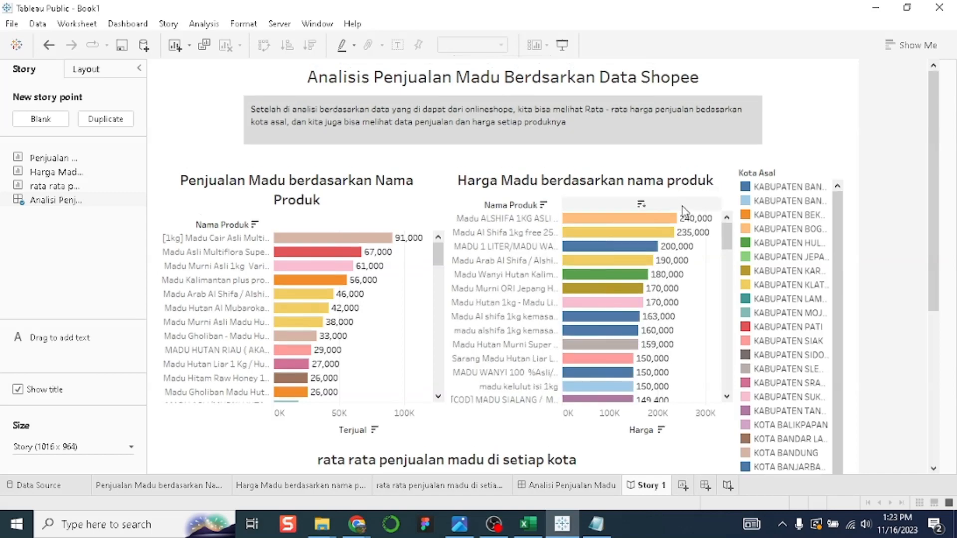
{"action": "left_click_drag", "start_coordinate": [933, 197], "coordinate": [928, 299]}
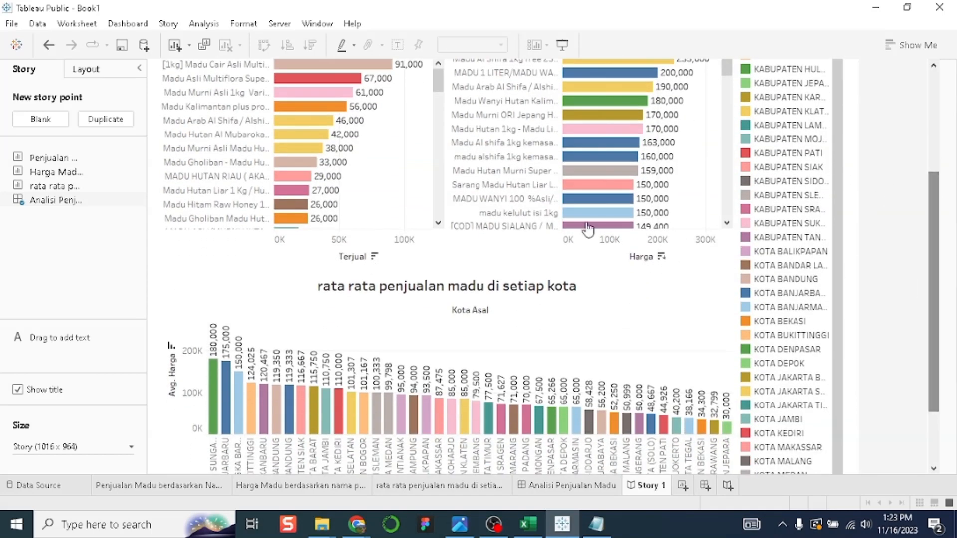
{"action": "left_click", "coordinate": [581, 213]}
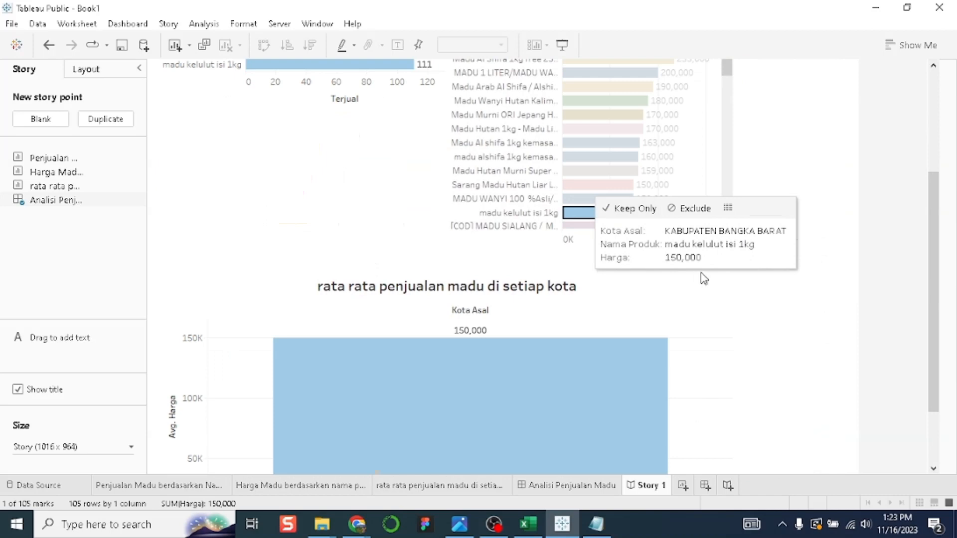
{"action": "scroll", "coordinate": [375, 186], "scroll_direction": "up", "scroll_amount": 1}
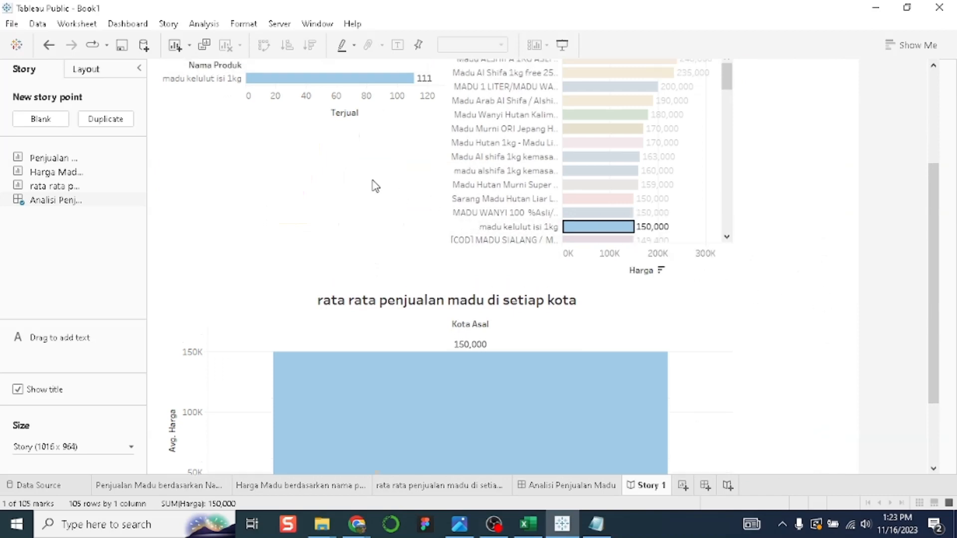
{"action": "scroll", "coordinate": [375, 186], "scroll_direction": "up", "scroll_amount": 2}
{"action": "scroll", "coordinate": [567, 229], "scroll_direction": "down", "scroll_amount": 6}
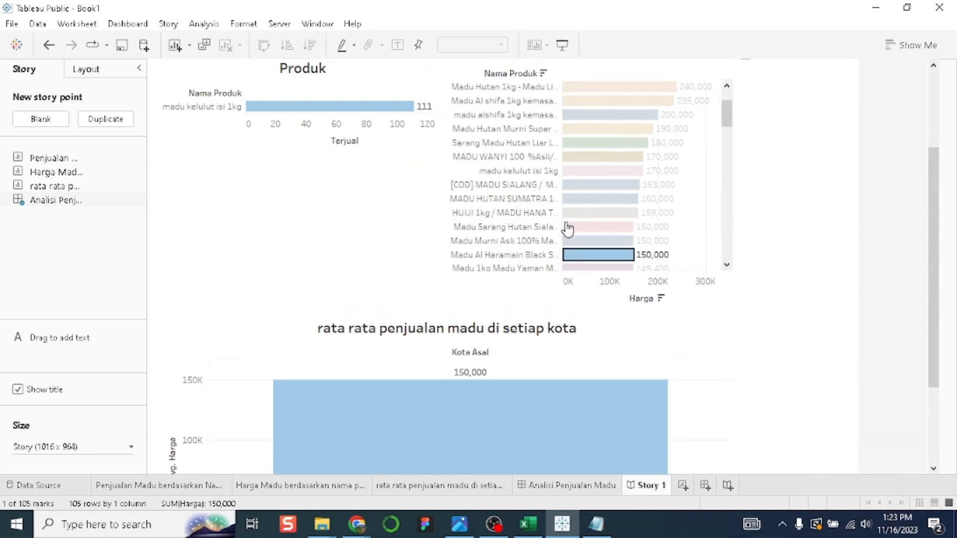
Filter the story's charts by the 124,025 bar in the city average chart, inspect its product sales and prices, and clear the filter
{"action": "left_click", "coordinate": [602, 316]}
{"action": "left_click", "coordinate": [250, 434]}
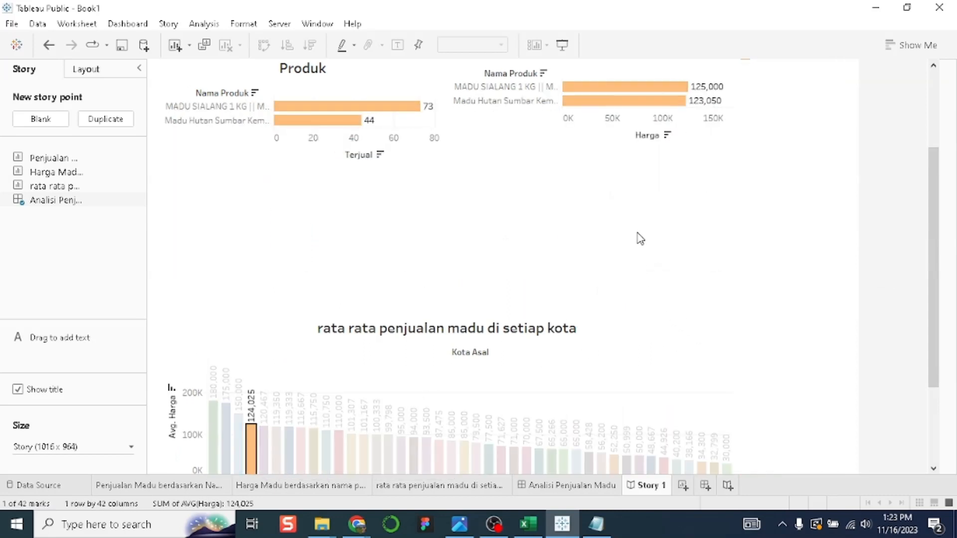
{"action": "scroll", "coordinate": [638, 233], "scroll_direction": "up", "scroll_amount": 2}
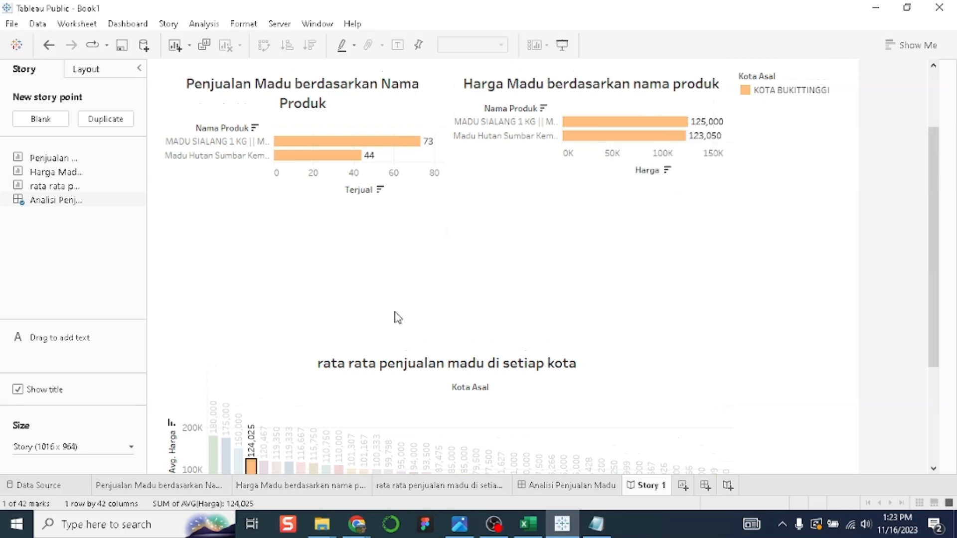
{"action": "scroll", "coordinate": [397, 317], "scroll_direction": "down", "scroll_amount": 1}
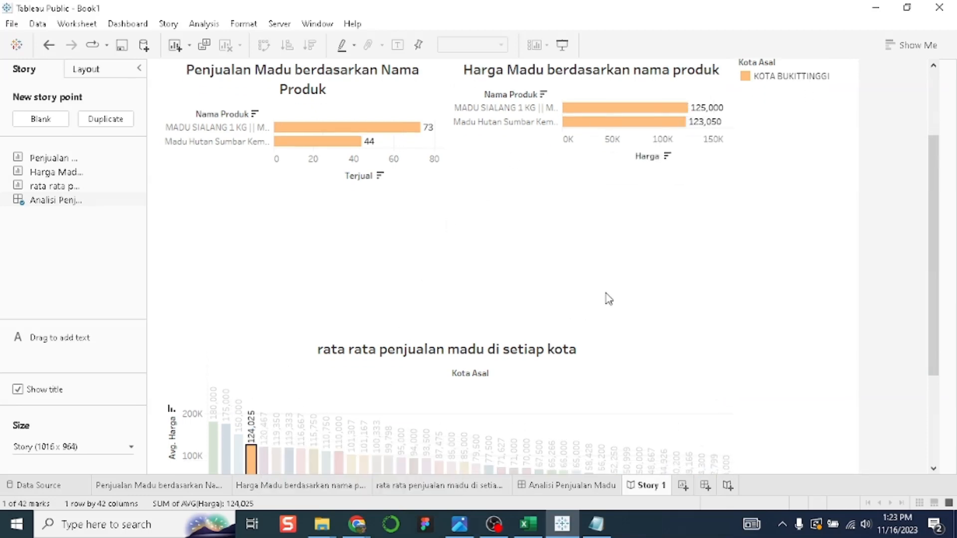
{"action": "scroll", "coordinate": [606, 294], "scroll_direction": "up", "scroll_amount": 2}
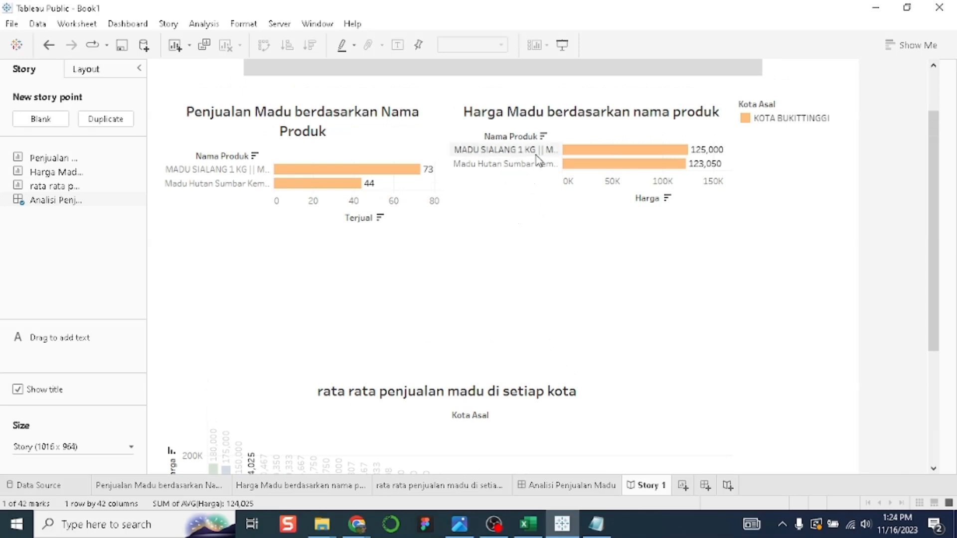
{"action": "mouse_move", "coordinate": [605, 170]}
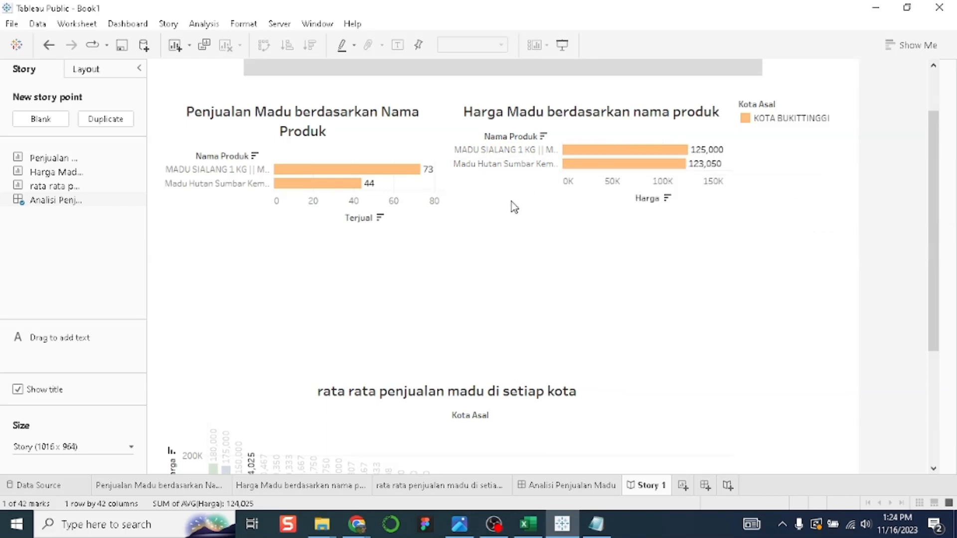
{"action": "scroll", "coordinate": [467, 306], "scroll_direction": "up", "scroll_amount": 1}
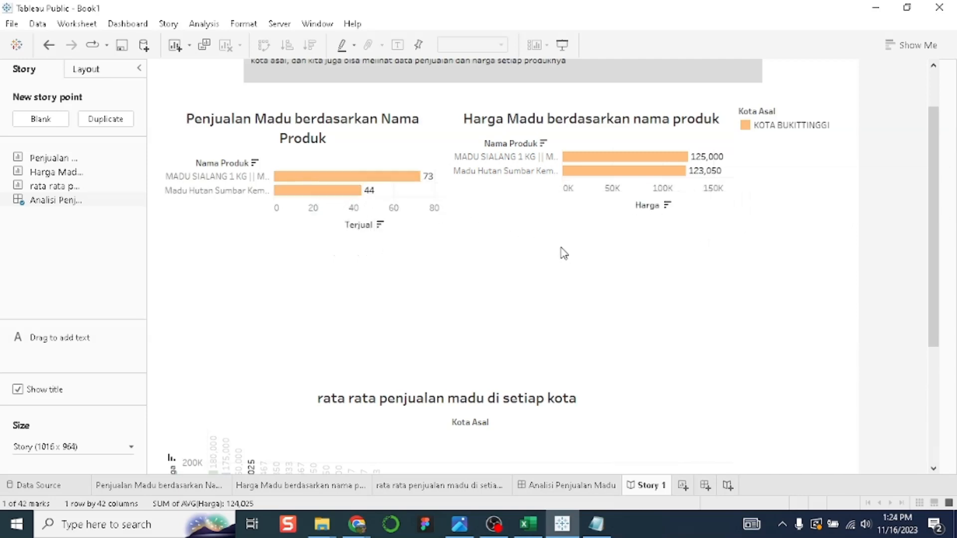
{"action": "scroll", "coordinate": [613, 314], "scroll_direction": "down", "scroll_amount": 3}
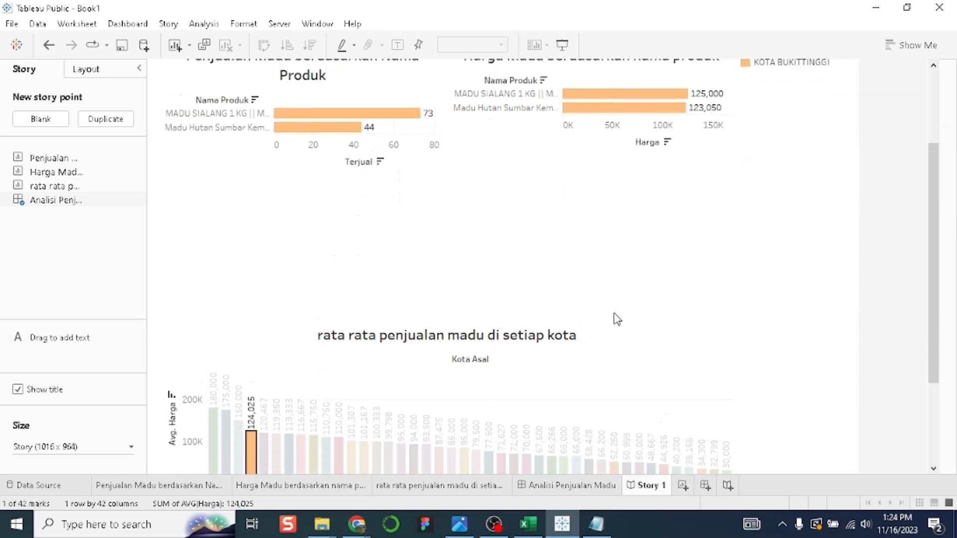
{"action": "scroll", "coordinate": [617, 319], "scroll_direction": "up", "scroll_amount": 2}
{"action": "left_click", "coordinate": [618, 319]}
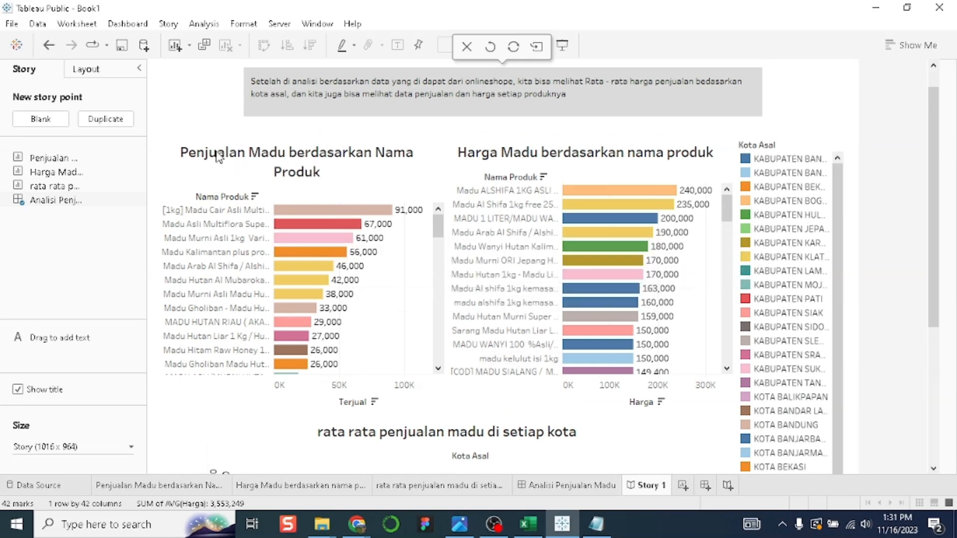
Publish the workbook to Tableau Public with the title "Analisis Penjualan Madu"
{"action": "left_click", "coordinate": [12, 23]}
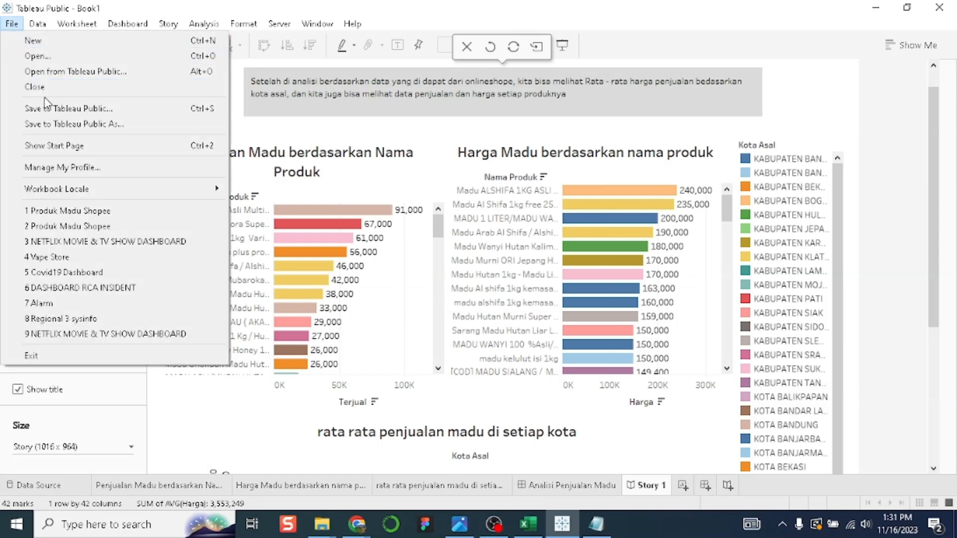
{"action": "left_click", "coordinate": [84, 112]}
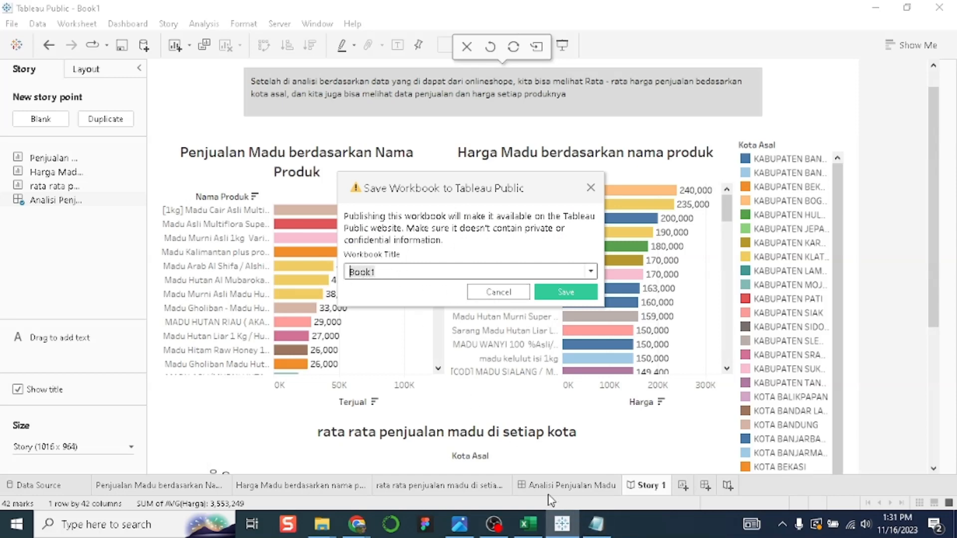
{"action": "type", "text": "Analisis Penjualan Madu"}
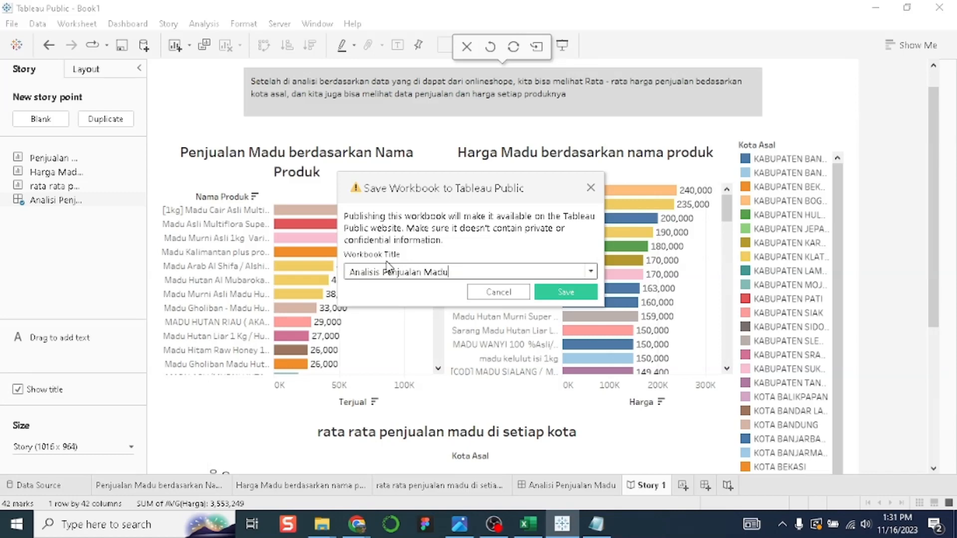
{"action": "left_click", "coordinate": [550, 294]}
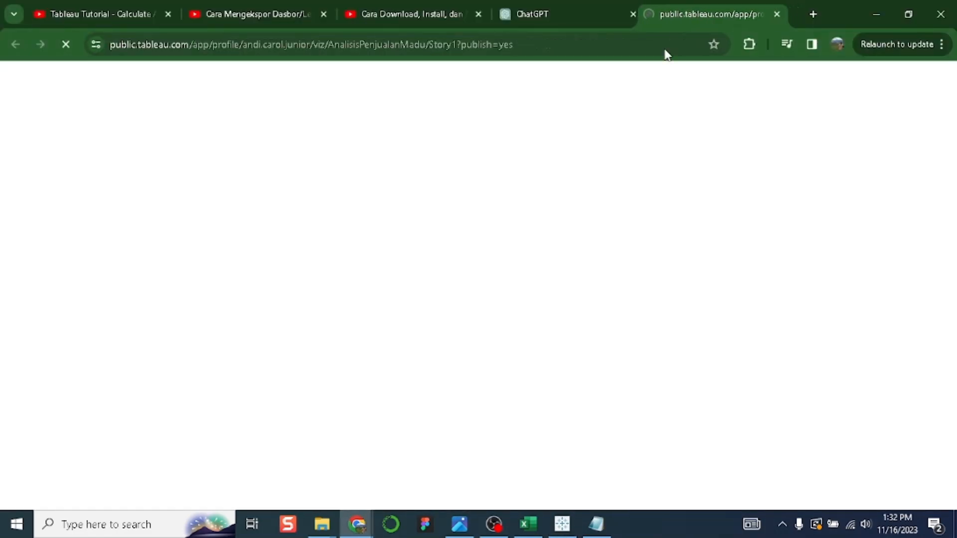
Bring up the published viz in the browser and review its story charts, city legend and details section
{"action": "left_click", "coordinate": [876, 14]}
{"action": "left_click_drag", "start_coordinate": [806, 64], "coordinate": [746, 24]}
{"action": "left_click", "coordinate": [842, 25]}
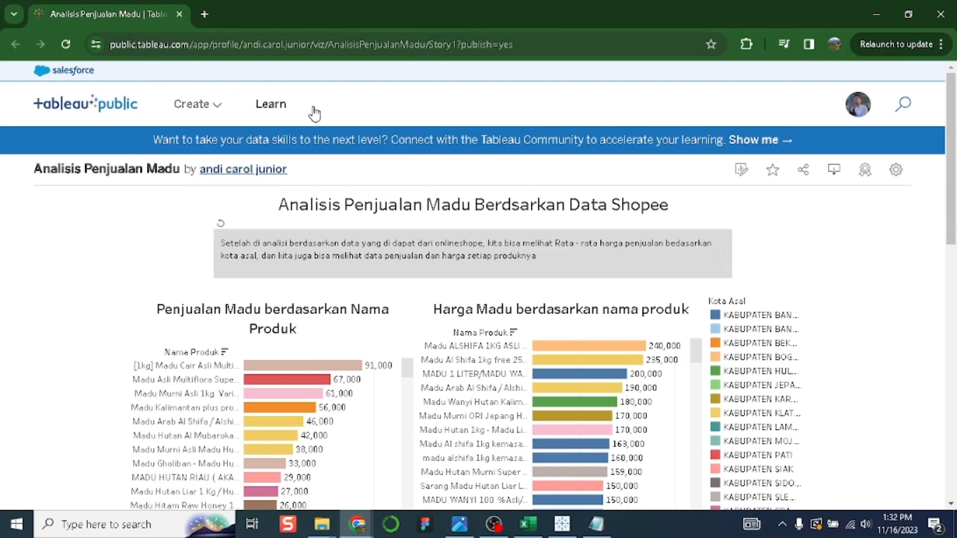
{"action": "scroll", "coordinate": [803, 251], "scroll_direction": "down", "scroll_amount": 8}
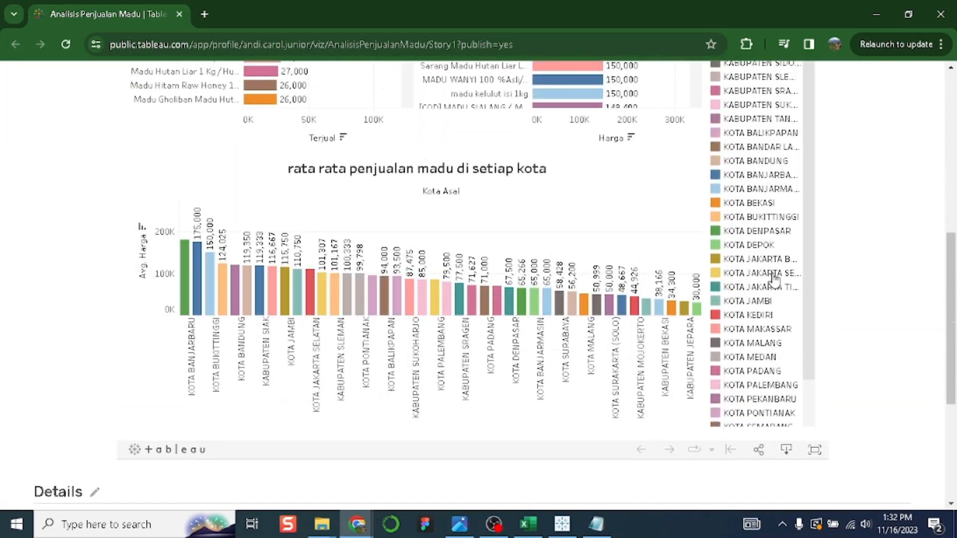
{"action": "scroll", "coordinate": [795, 305], "scroll_direction": "up", "scroll_amount": 5}
{"action": "scroll", "coordinate": [822, 311], "scroll_direction": "up", "scroll_amount": 1}
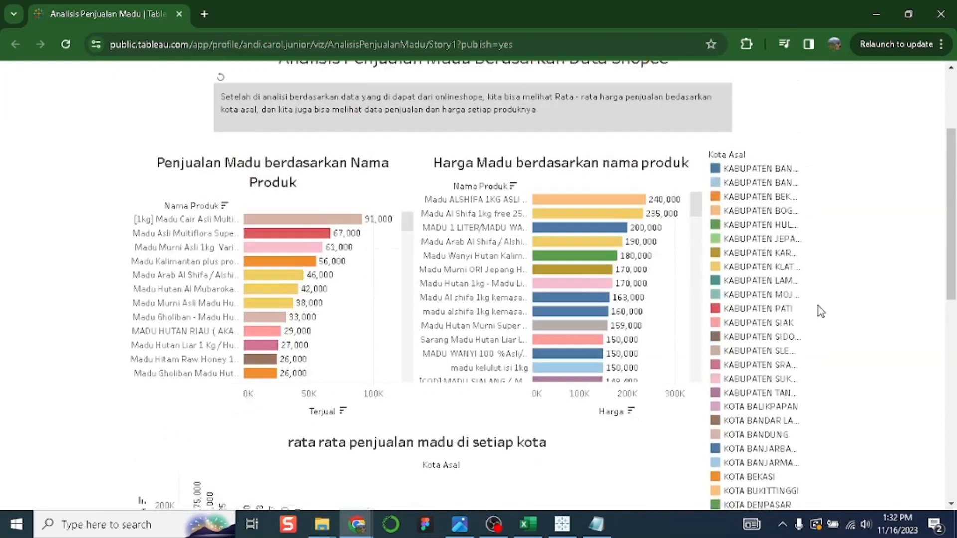
{"action": "scroll", "coordinate": [369, 299], "scroll_direction": "down", "scroll_amount": 3}
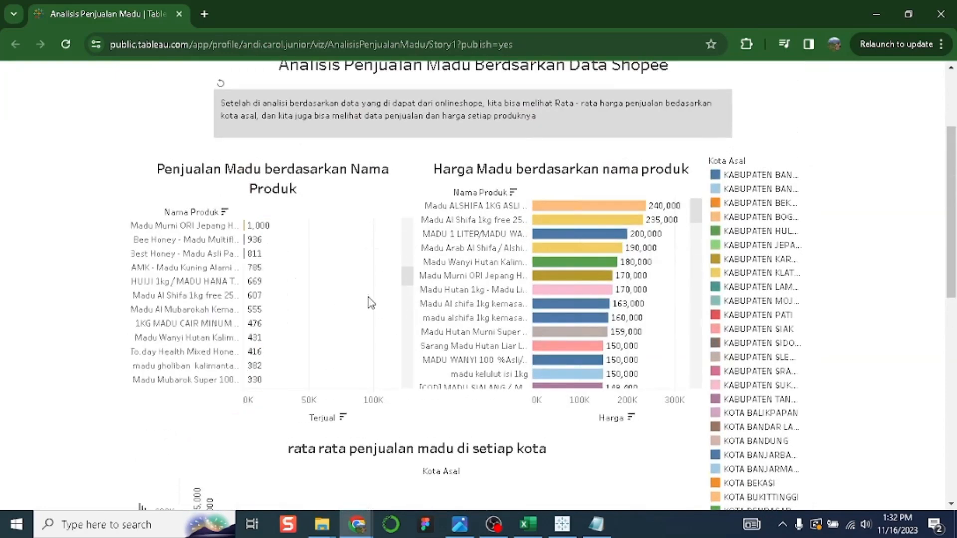
{"action": "scroll", "coordinate": [397, 293], "scroll_direction": "up", "scroll_amount": 5}
{"action": "scroll", "coordinate": [125, 282], "scroll_direction": "down", "scroll_amount": 15}
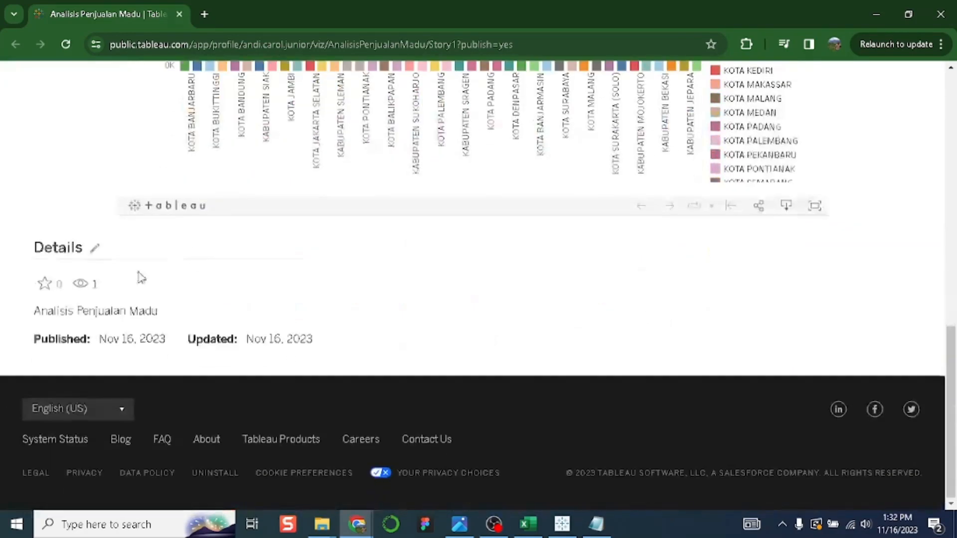
{"action": "scroll", "coordinate": [132, 259], "scroll_direction": "up", "scroll_amount": 10}
Test the published story's filtering with the first two bars of the city average chart, then clear the selection
{"action": "left_click", "coordinate": [183, 431]}
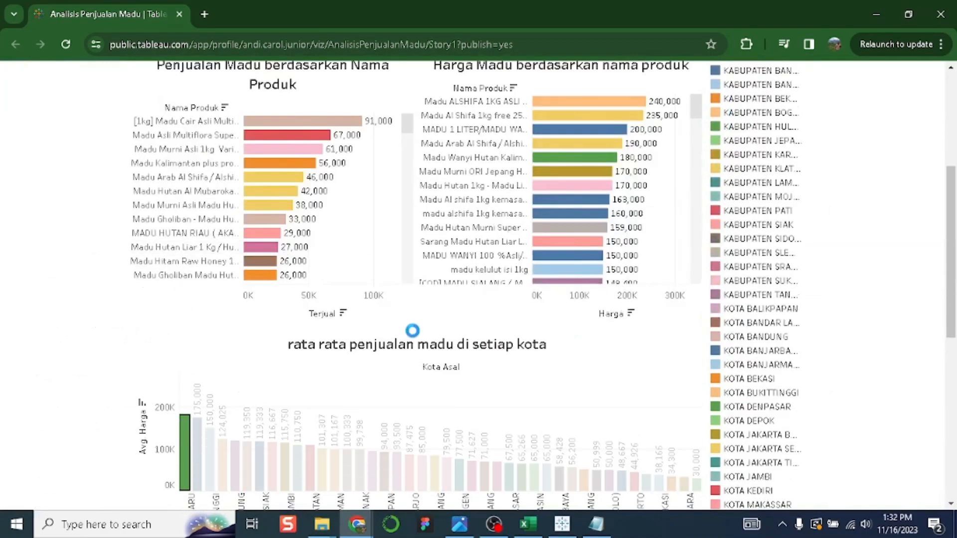
{"action": "scroll", "coordinate": [508, 319], "scroll_direction": "up", "scroll_amount": 3}
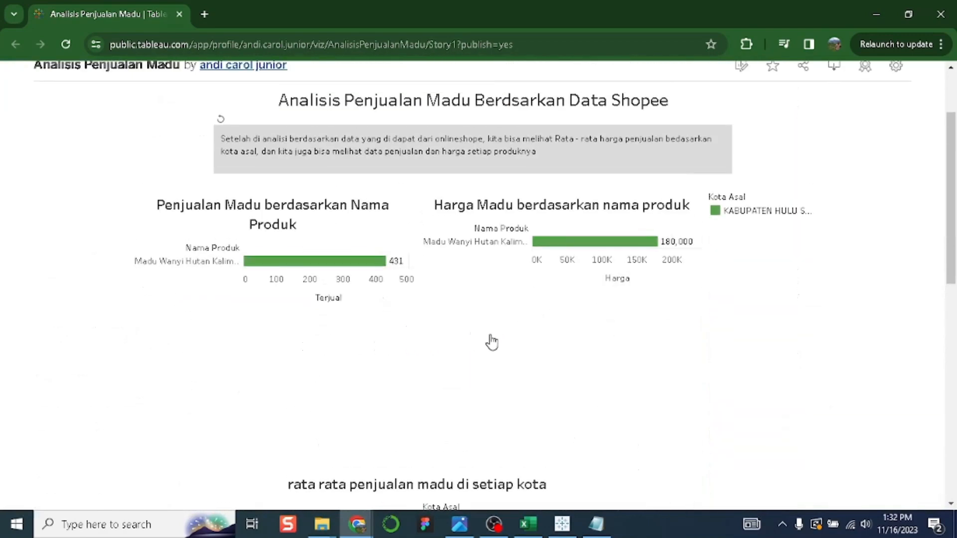
{"action": "scroll", "coordinate": [489, 342], "scroll_direction": "down", "scroll_amount": 6}
{"action": "left_click", "coordinate": [198, 311]}
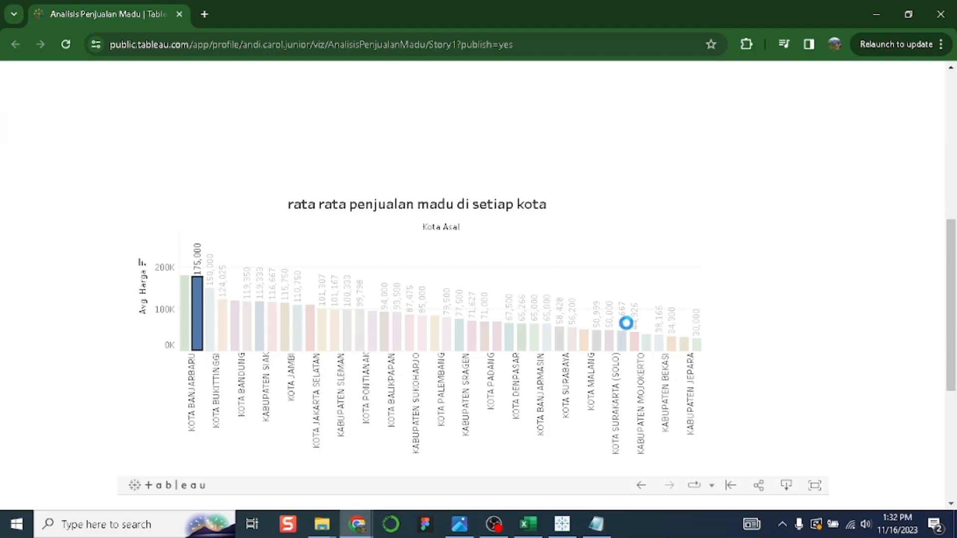
{"action": "scroll", "coordinate": [714, 300], "scroll_direction": "up", "scroll_amount": 6}
{"action": "scroll", "coordinate": [716, 300], "scroll_direction": "down", "scroll_amount": 2}
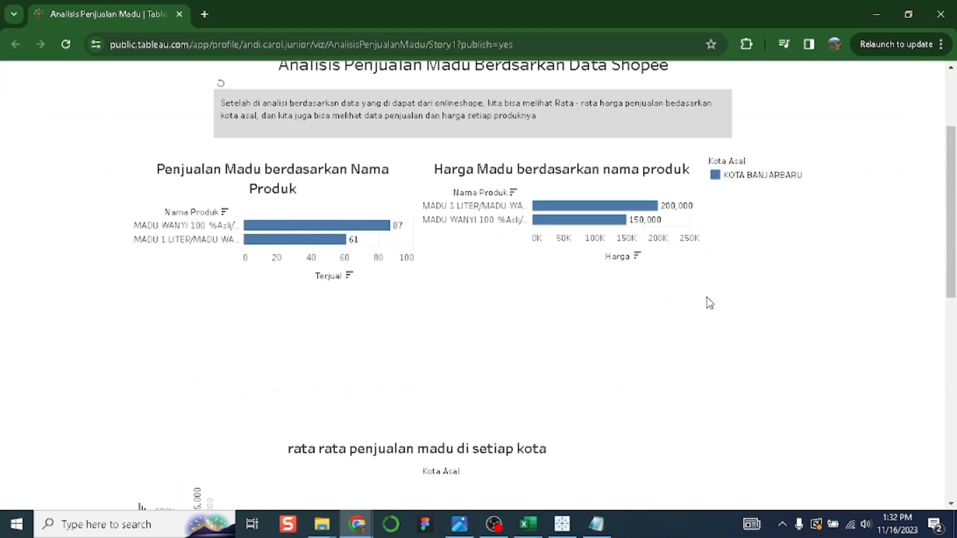
{"action": "scroll", "coordinate": [707, 297], "scroll_direction": "down", "scroll_amount": 6}
{"action": "left_click", "coordinate": [501, 299]}
{"action": "scroll", "coordinate": [723, 278], "scroll_direction": "up", "scroll_amount": 8}
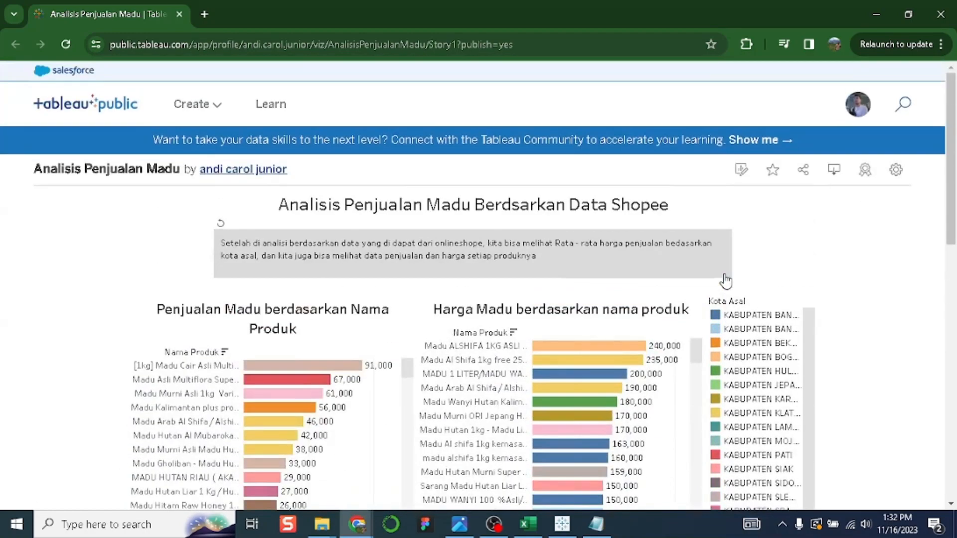
{"action": "scroll", "coordinate": [725, 281], "scroll_direction": "down", "scroll_amount": 5}
{"action": "scroll", "coordinate": [837, 267], "scroll_direction": "up", "scroll_amount": 5}
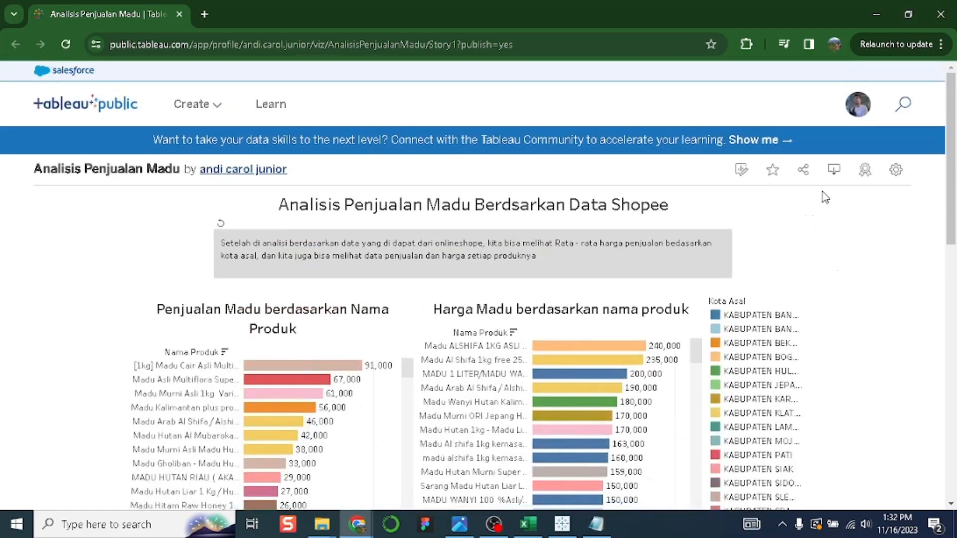
Turn on Show Sheets in the published viz's settings so its sheets appear as tabs, and close the settings
{"action": "left_click", "coordinate": [893, 177]}
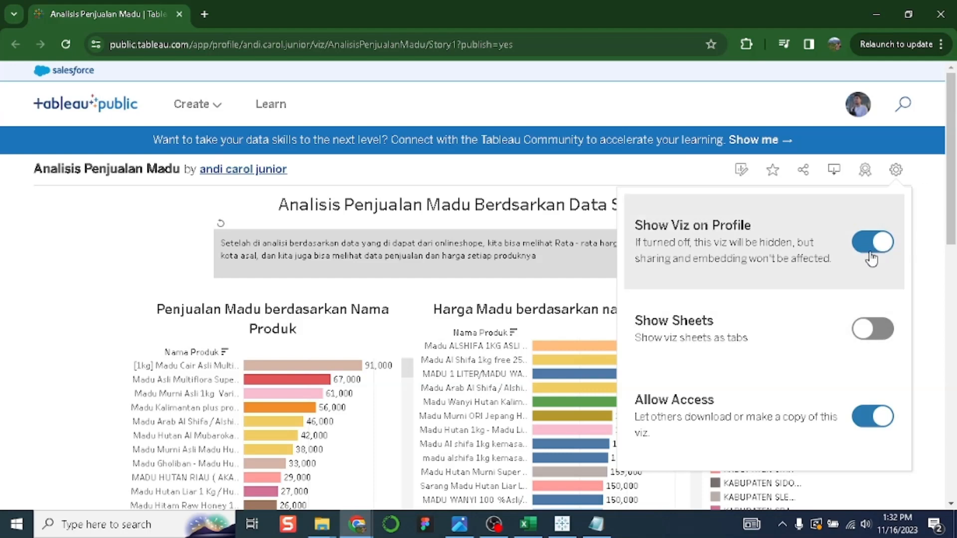
{"action": "scroll", "coordinate": [867, 264], "scroll_direction": "down", "scroll_amount": 3}
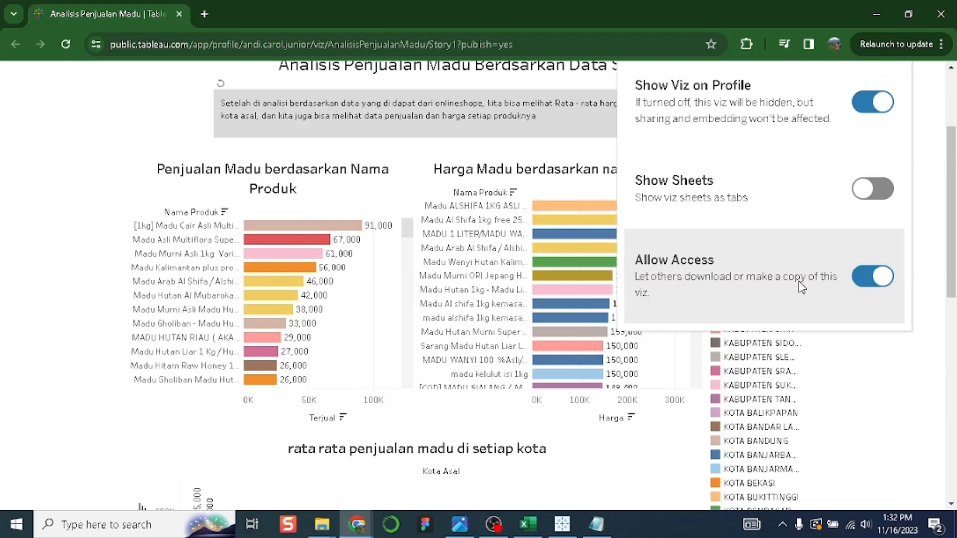
{"action": "scroll", "coordinate": [801, 288], "scroll_direction": "up", "scroll_amount": 3}
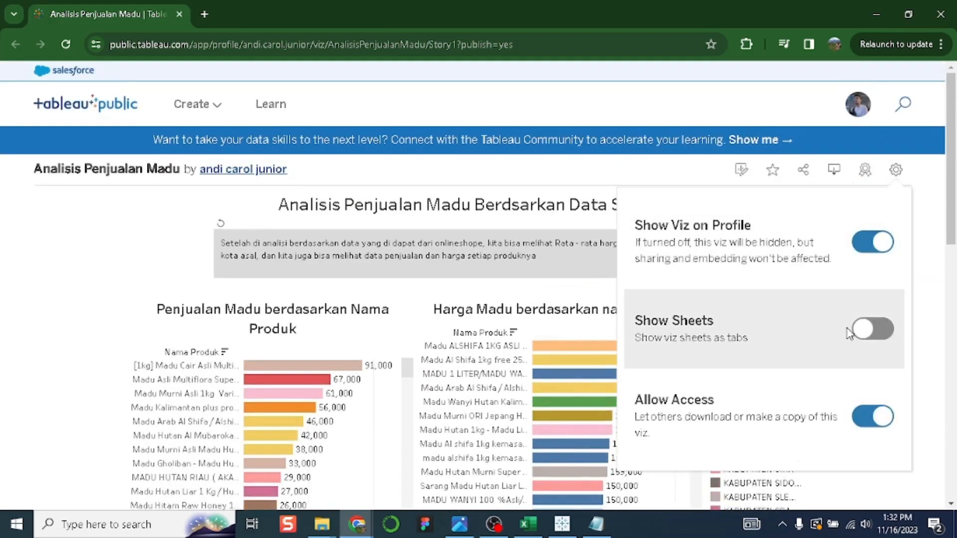
{"action": "left_click", "coordinate": [876, 336]}
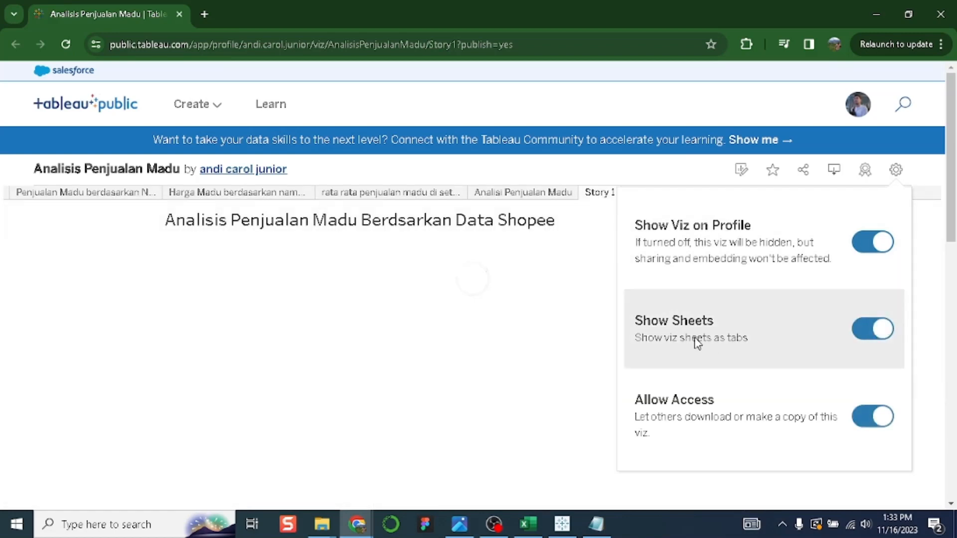
{"action": "scroll", "coordinate": [542, 349], "scroll_direction": "down", "scroll_amount": 3}
{"action": "scroll", "coordinate": [542, 349], "scroll_direction": "up", "scroll_amount": 3}
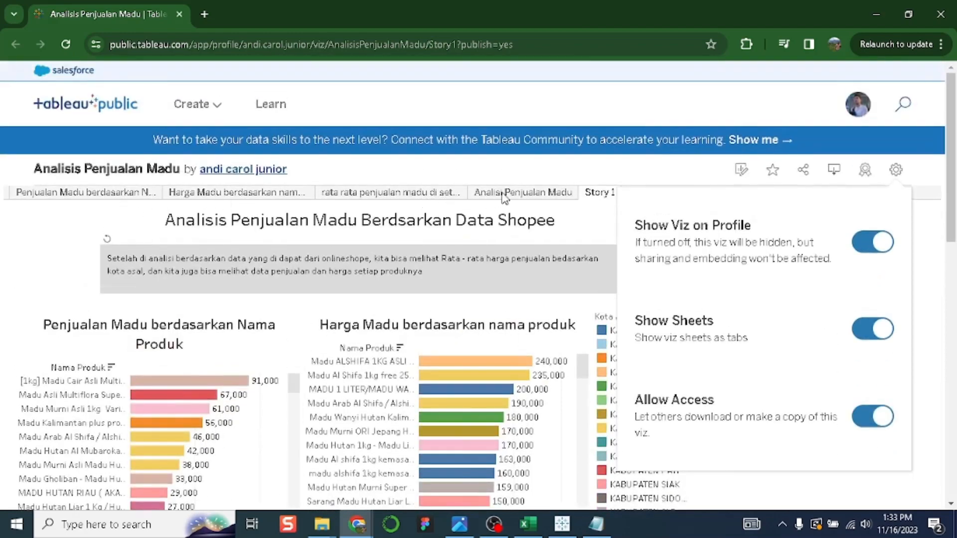
{"action": "scroll", "coordinate": [565, 260], "scroll_direction": "down", "scroll_amount": 5}
{"action": "scroll", "coordinate": [566, 261], "scroll_direction": "up", "scroll_amount": 5}
{"action": "key", "text": "Escape"}
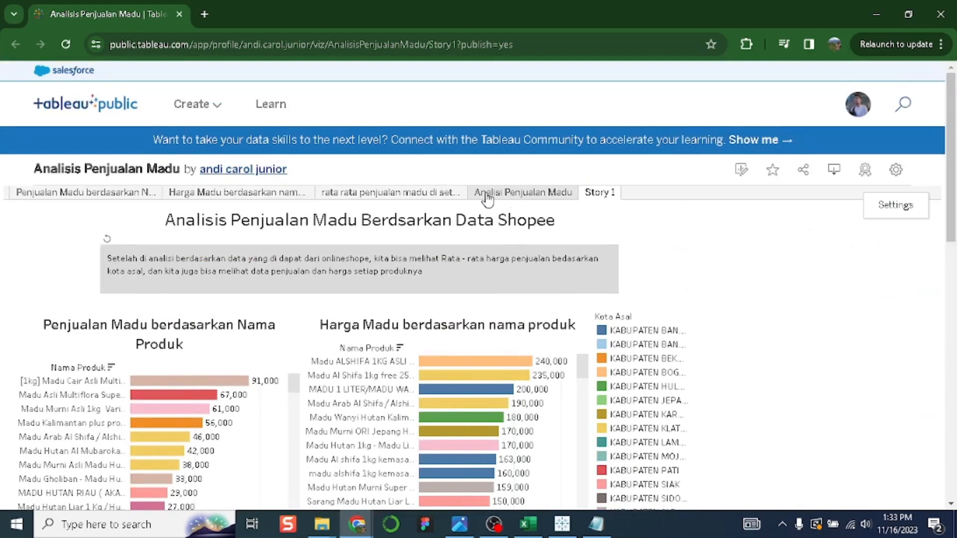
View the published city average, product price and product sales sheets one after another
{"action": "left_click", "coordinate": [429, 198]}
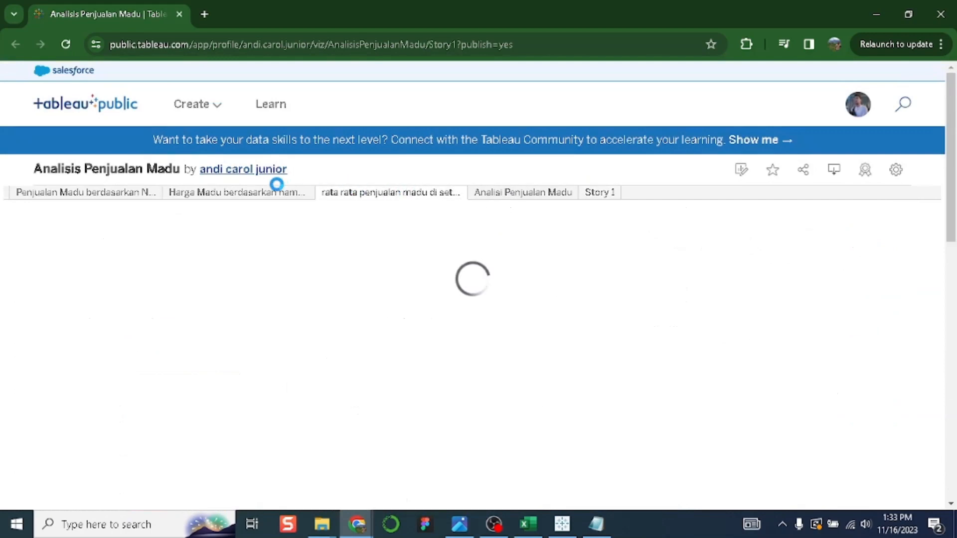
{"action": "left_click", "coordinate": [253, 199]}
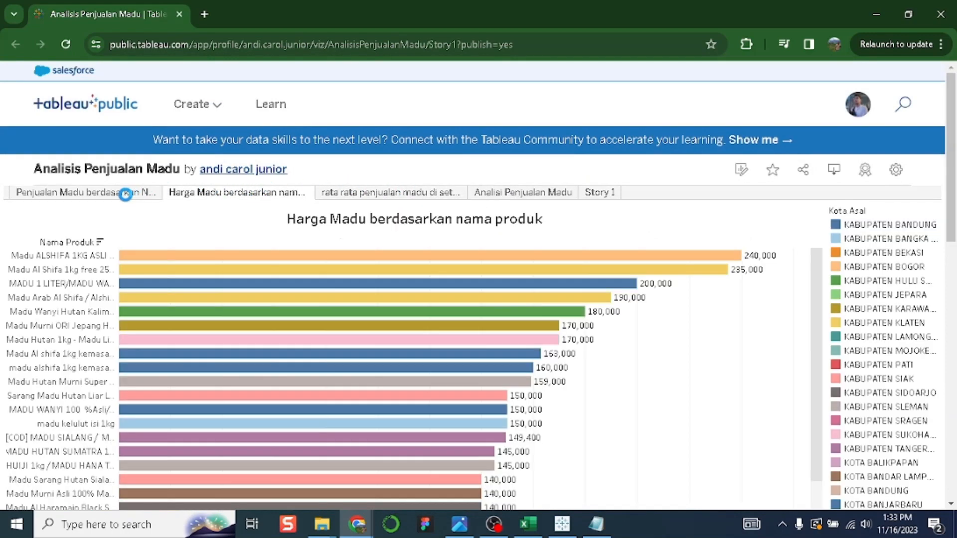
{"action": "left_click", "coordinate": [127, 196]}
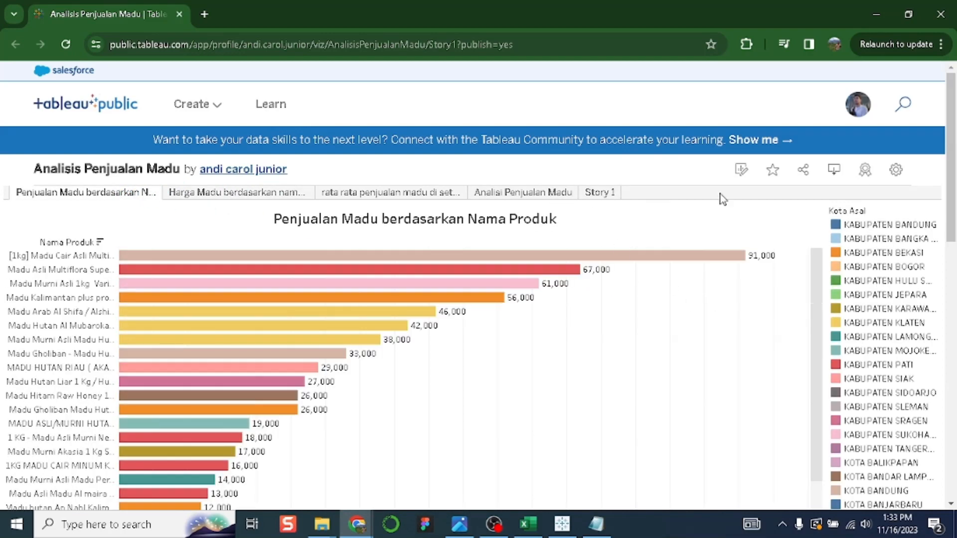
Reopen the published viz's settings to review the Show Viz on Profile, Show Sheets and Allow Access options
{"action": "left_click", "coordinate": [895, 171]}
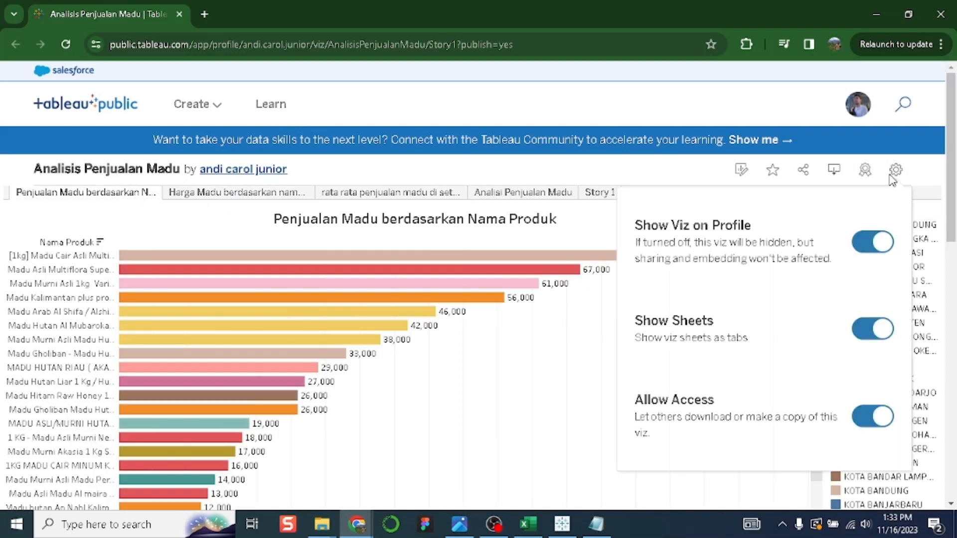
{"action": "left_click", "coordinate": [704, 172]}
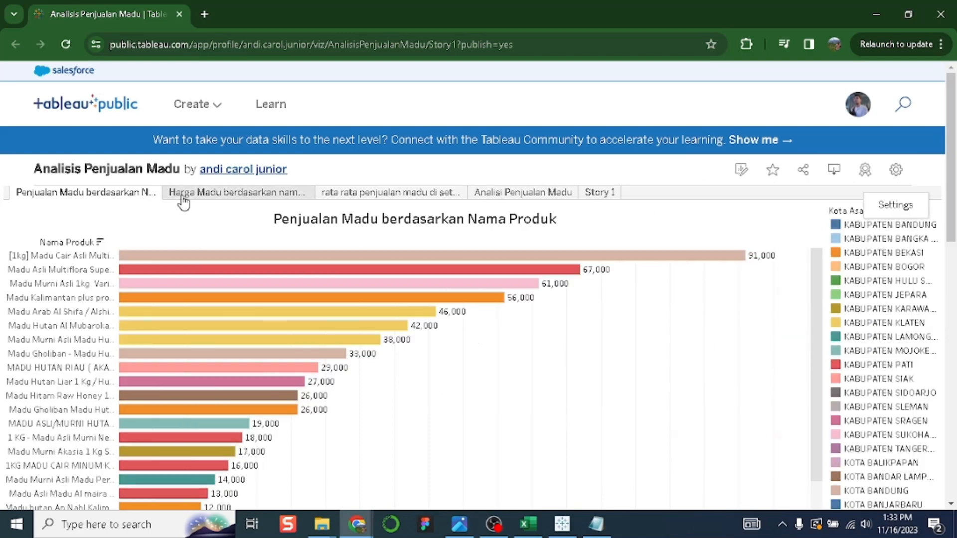
{"action": "left_click", "coordinate": [895, 170]}
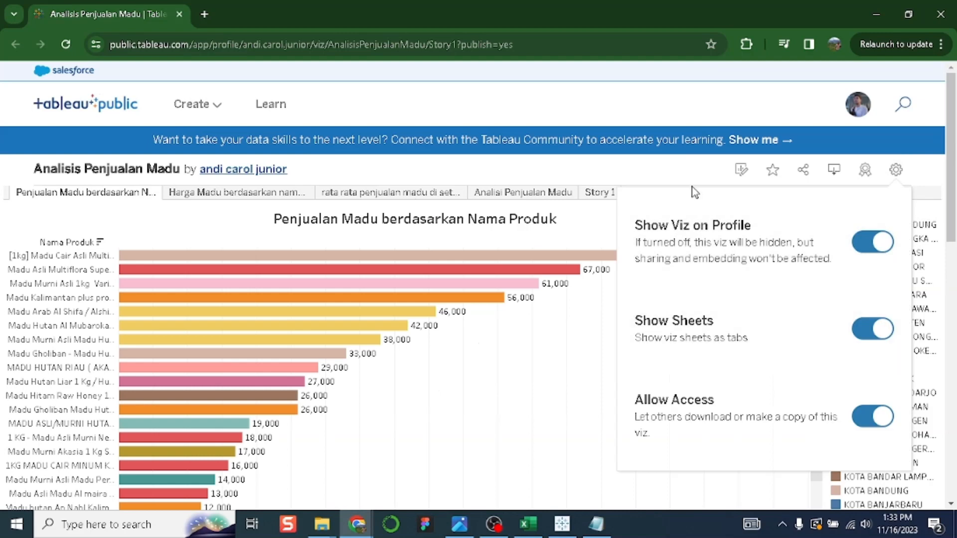
Close the viz settings and download the product sales sheet as a PNG image to Downloads under its default name
{"action": "left_click", "coordinate": [686, 172]}
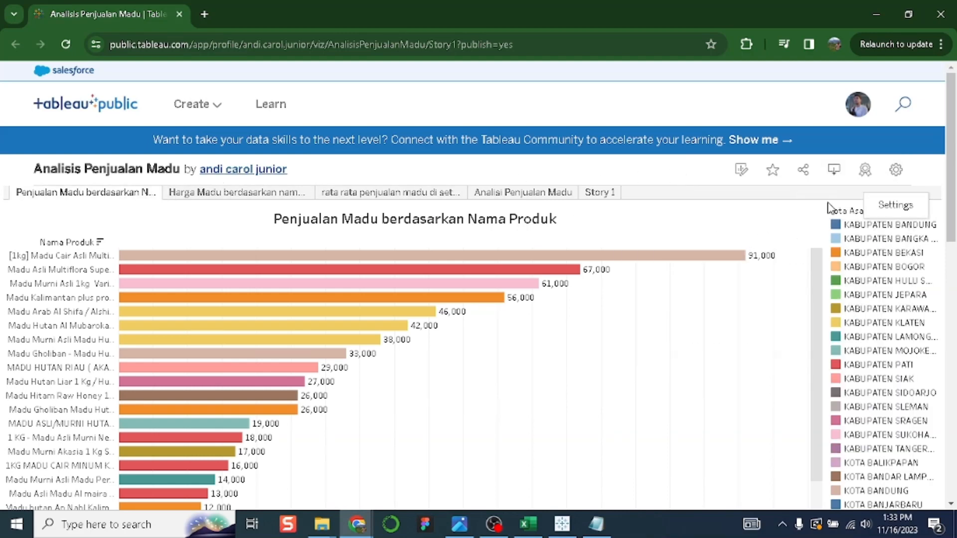
{"action": "left_click", "coordinate": [833, 172]}
{"action": "scroll", "coordinate": [611, 310], "scroll_direction": "down", "scroll_amount": 5}
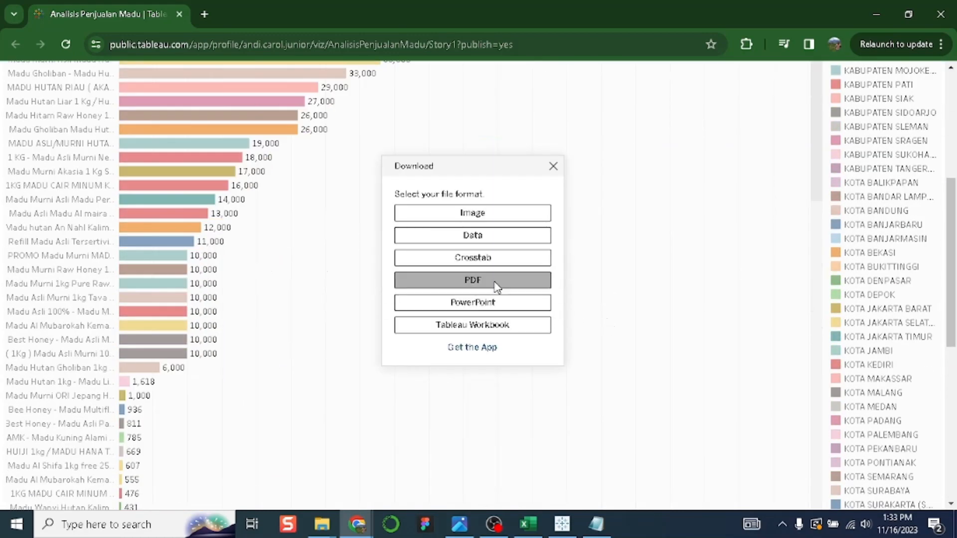
{"action": "left_click", "coordinate": [487, 224]}
{"action": "scroll", "coordinate": [489, 216], "scroll_direction": "down", "scroll_amount": 5}
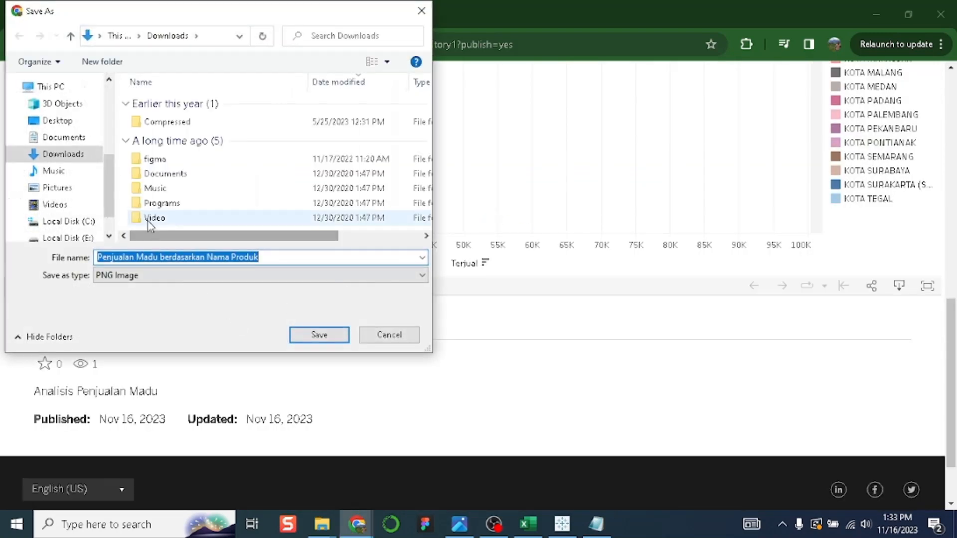
{"action": "left_click", "coordinate": [317, 334]}
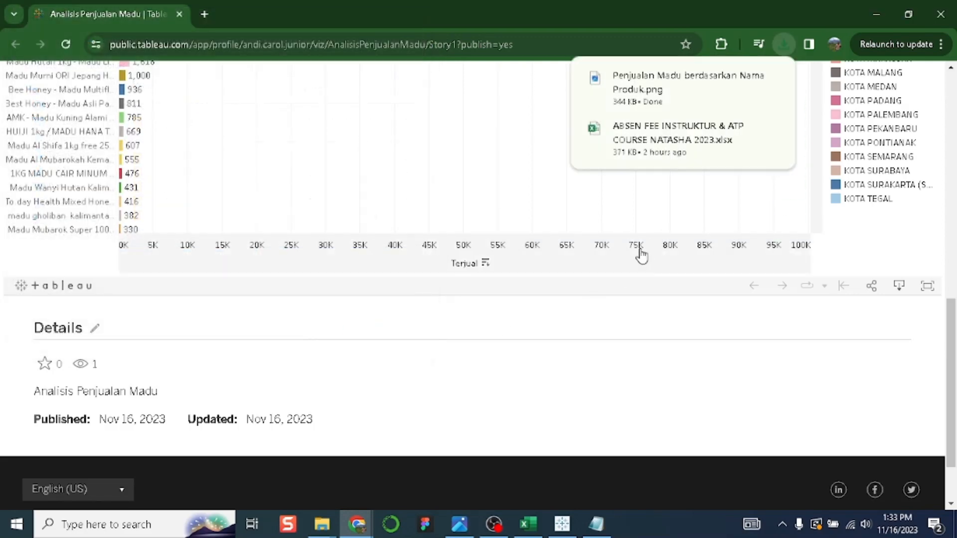
Download the published product price sheet as a PNG image to Downloads under its default name
{"action": "scroll", "coordinate": [642, 255], "scroll_direction": "up", "scroll_amount": 10}
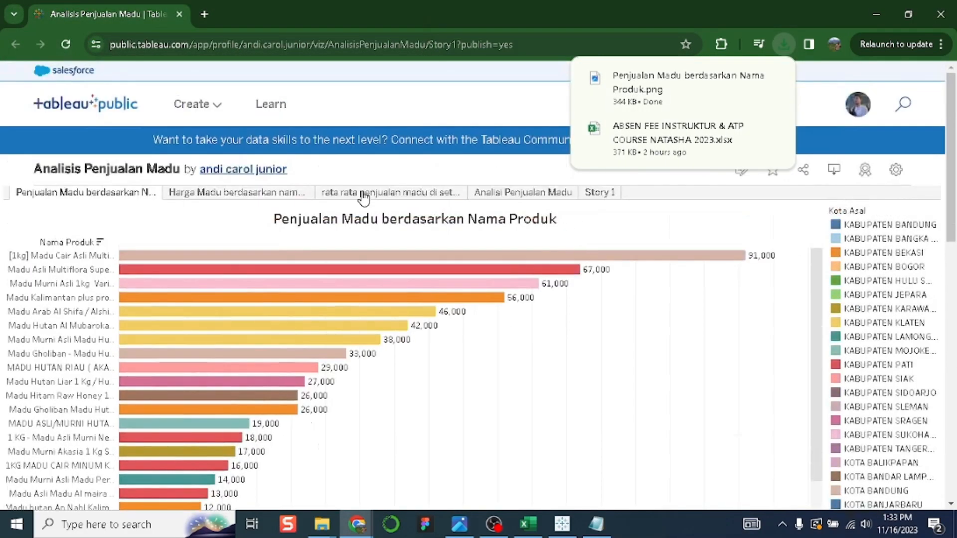
{"action": "left_click", "coordinate": [179, 194]}
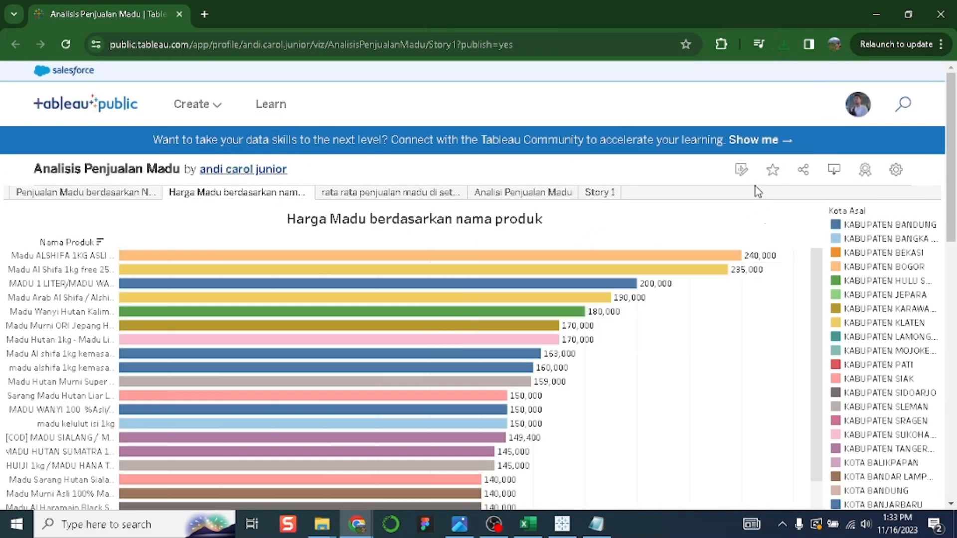
{"action": "left_click", "coordinate": [835, 178]}
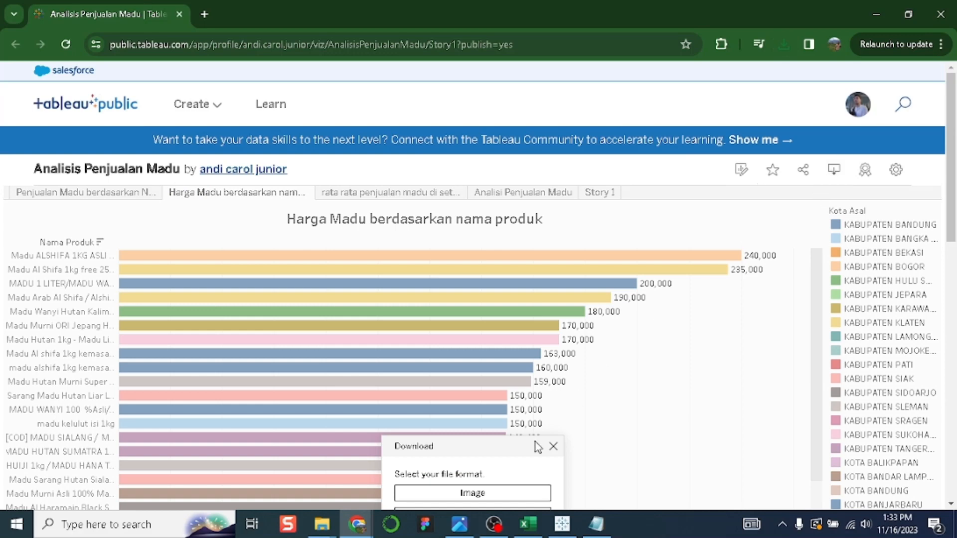
{"action": "left_click", "coordinate": [509, 492]}
{"action": "scroll", "coordinate": [508, 493], "scroll_direction": "down", "scroll_amount": 10}
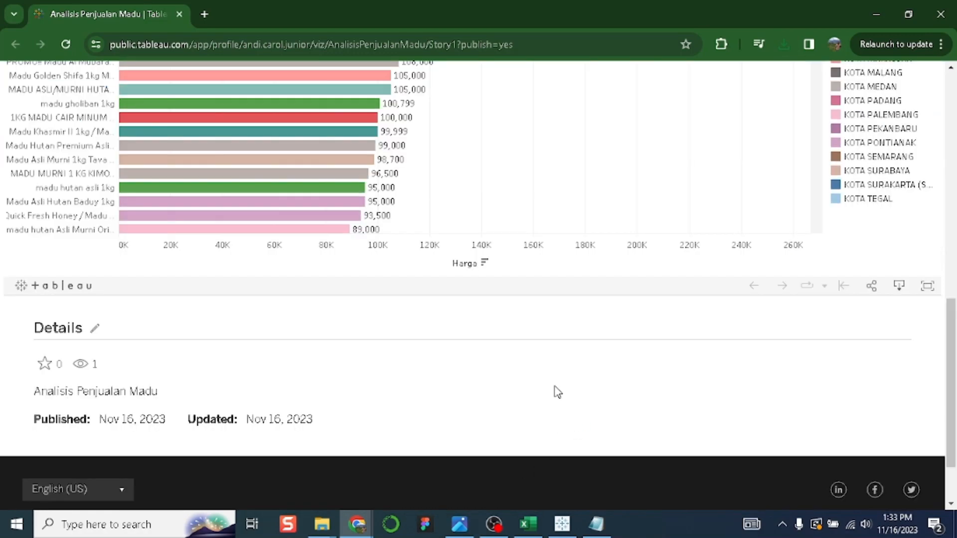
{"action": "left_click", "coordinate": [322, 335]}
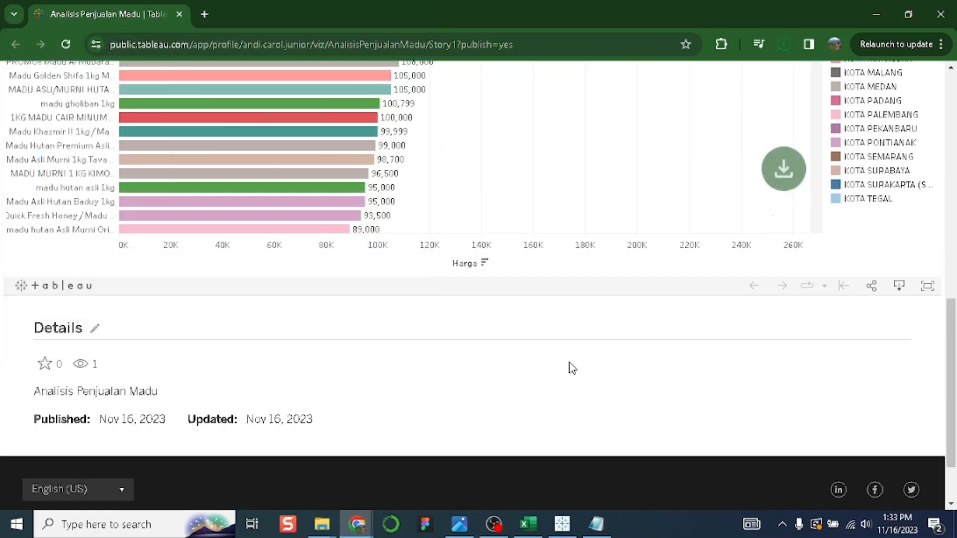
Download the published city average sheet as a PNG image to Downloads under its default name
{"action": "scroll", "coordinate": [641, 324], "scroll_direction": "up", "scroll_amount": 15}
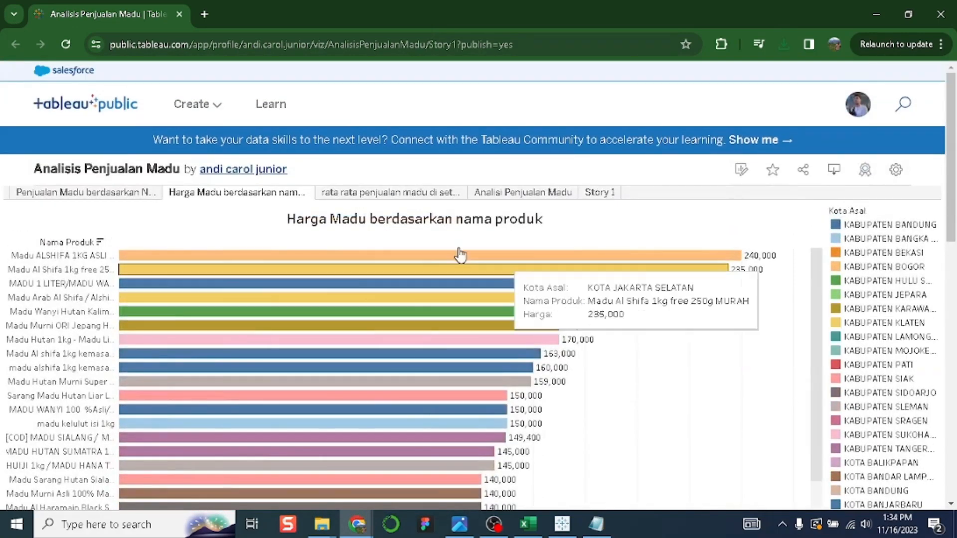
{"action": "left_click", "coordinate": [349, 198]}
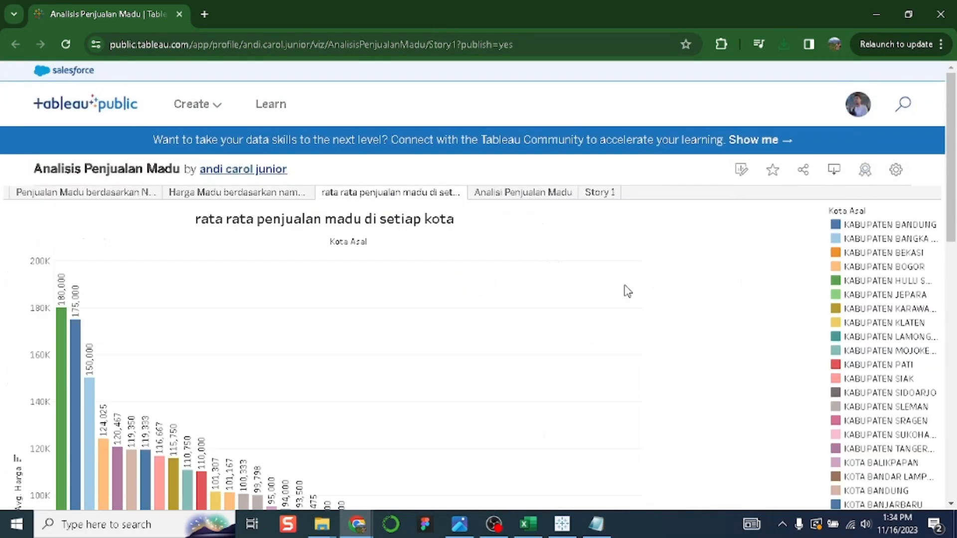
{"action": "left_click", "coordinate": [834, 175]}
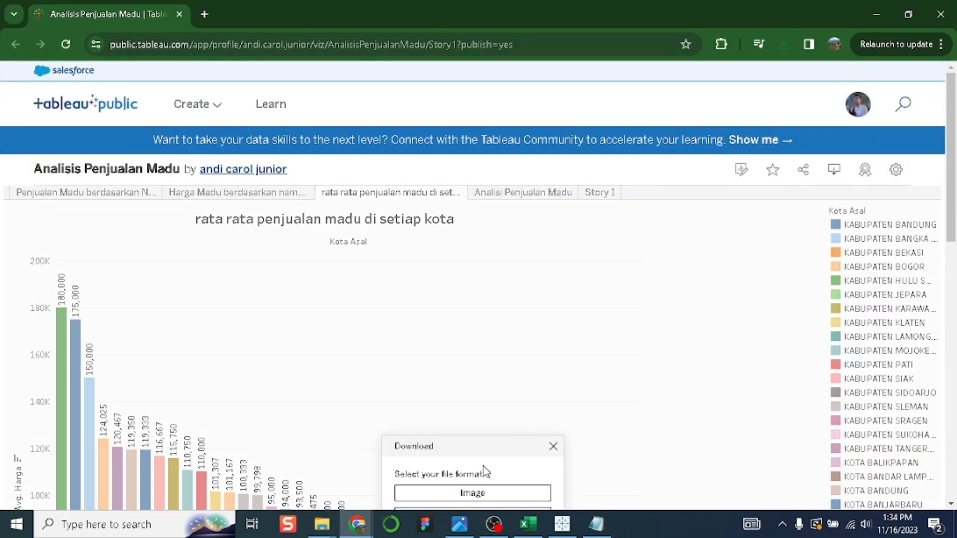
{"action": "left_click", "coordinate": [481, 493]}
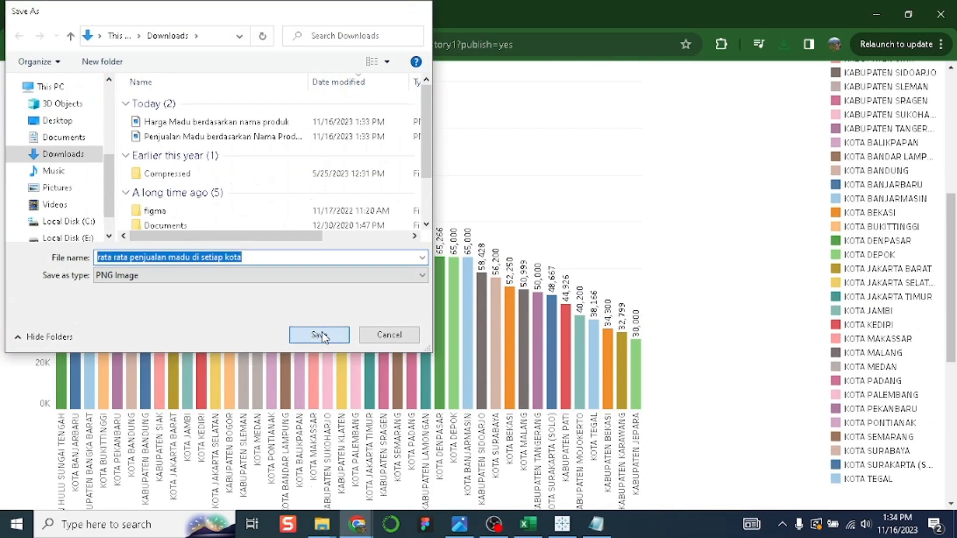
{"action": "left_click", "coordinate": [319, 334]}
Turn off Show Sheets in the published viz's settings and close the settings to return to the story view
{"action": "scroll", "coordinate": [611, 381], "scroll_direction": "up", "scroll_amount": 6}
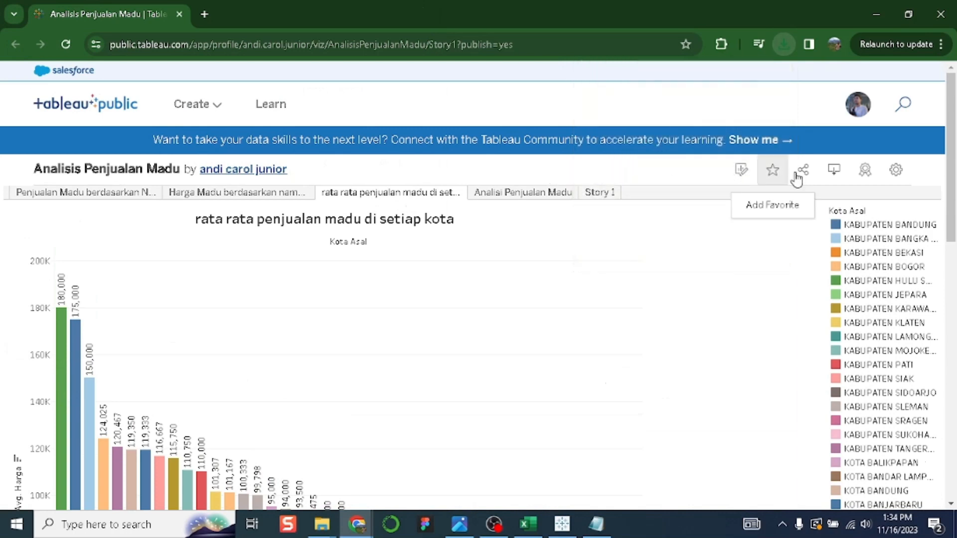
{"action": "left_click", "coordinate": [895, 170]}
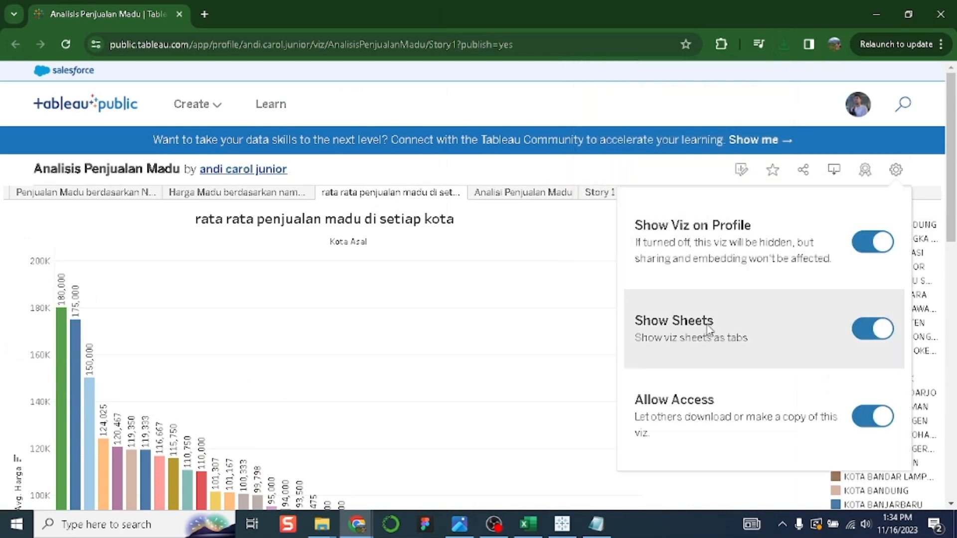
{"action": "left_click", "coordinate": [872, 335]}
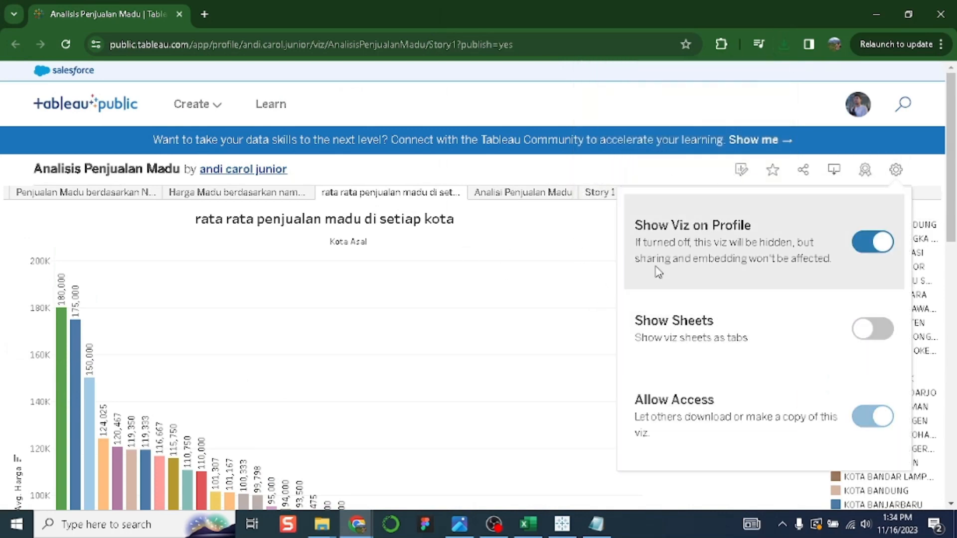
{"action": "left_click", "coordinate": [601, 177]}
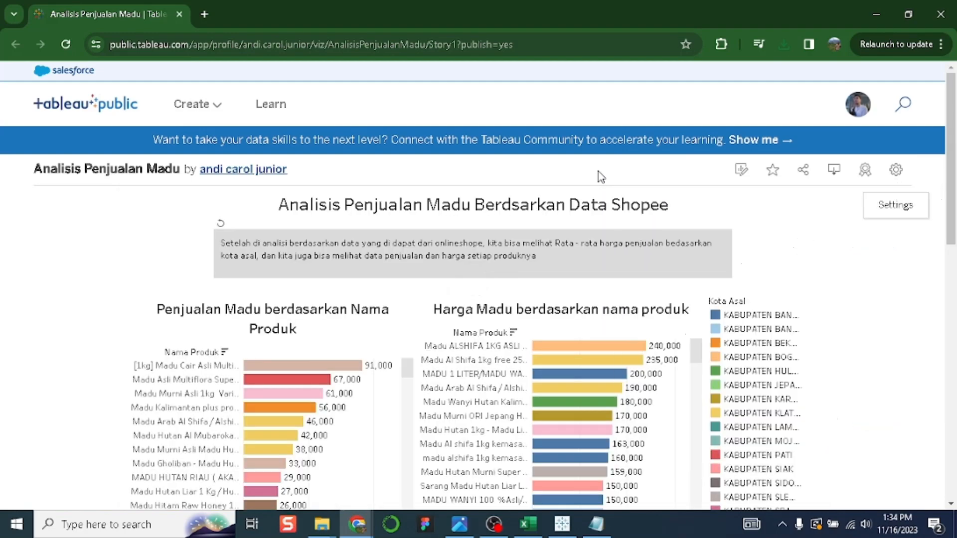
Download the full published story as a PNG image to Downloads, keeping the file name Story 1
{"action": "scroll", "coordinate": [797, 344], "scroll_direction": "down", "scroll_amount": 5}
{"action": "scroll", "coordinate": [758, 364], "scroll_direction": "up", "scroll_amount": 5}
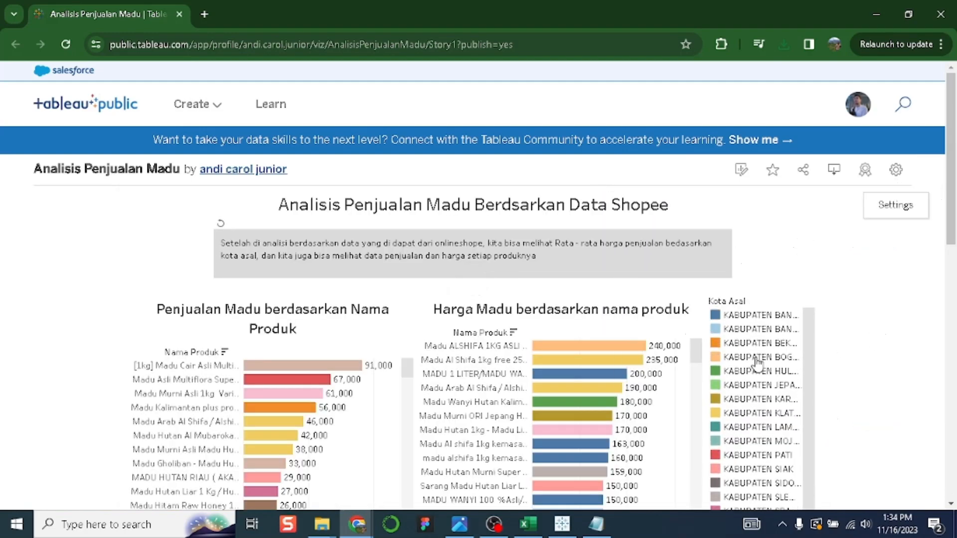
{"action": "scroll", "coordinate": [861, 331], "scroll_direction": "down", "scroll_amount": 5}
{"action": "scroll", "coordinate": [854, 295], "scroll_direction": "up", "scroll_amount": 5}
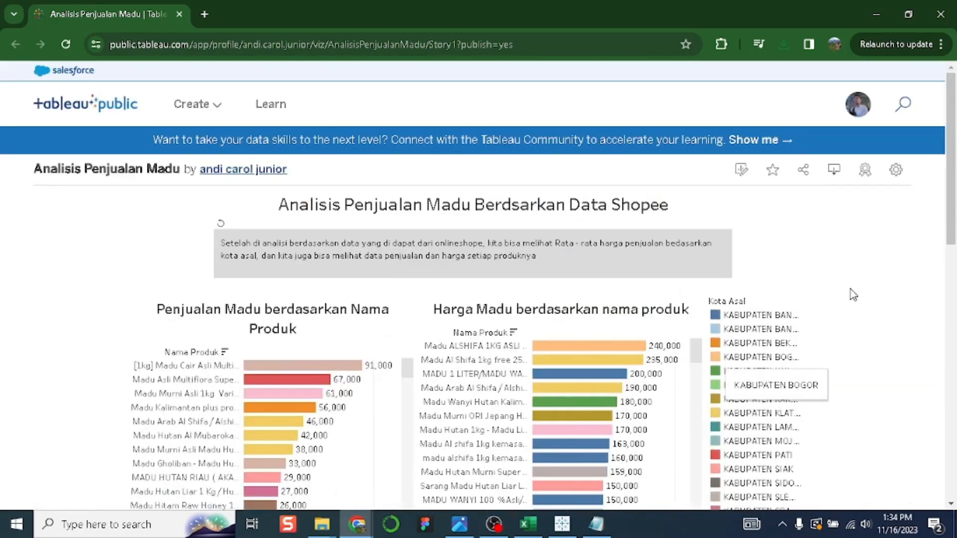
{"action": "left_click", "coordinate": [832, 171]}
{"action": "left_click", "coordinate": [499, 486]}
{"action": "scroll", "coordinate": [686, 394], "scroll_direction": "down", "scroll_amount": 10}
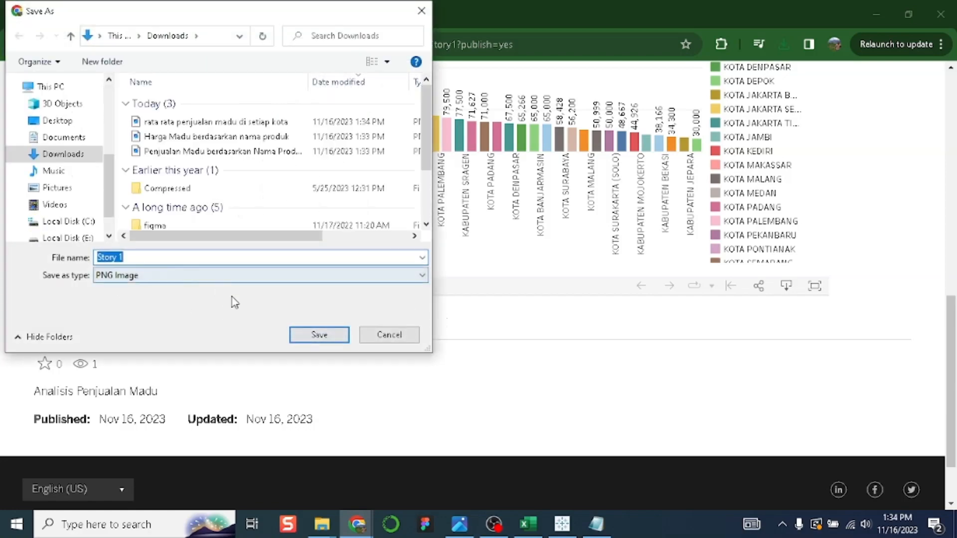
{"action": "left_click", "coordinate": [317, 334]}
{"action": "scroll", "coordinate": [533, 348], "scroll_direction": "up", "scroll_amount": 10}
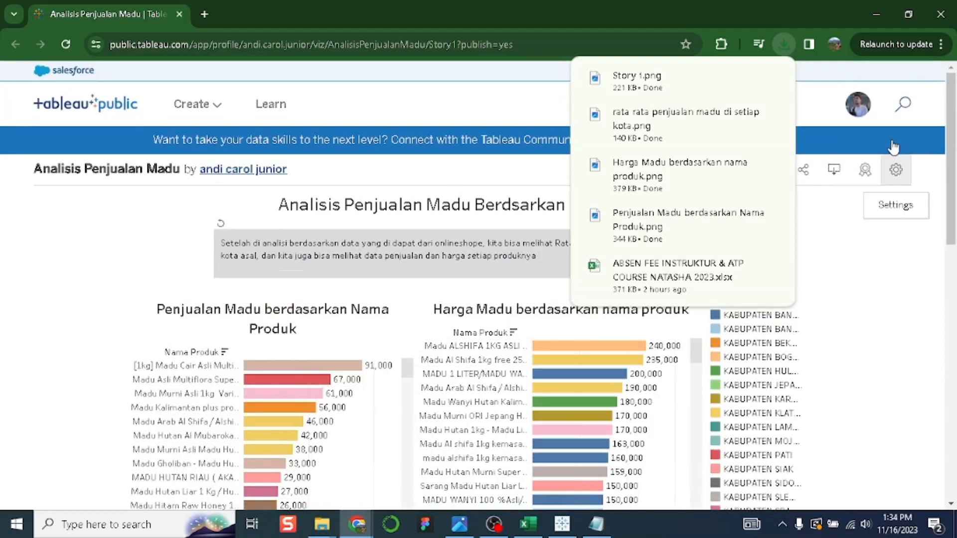
Switch to the Excel honey workbook and format the whole data range from A1 as a table with a light blue style
{"action": "left_click", "coordinate": [876, 15]}
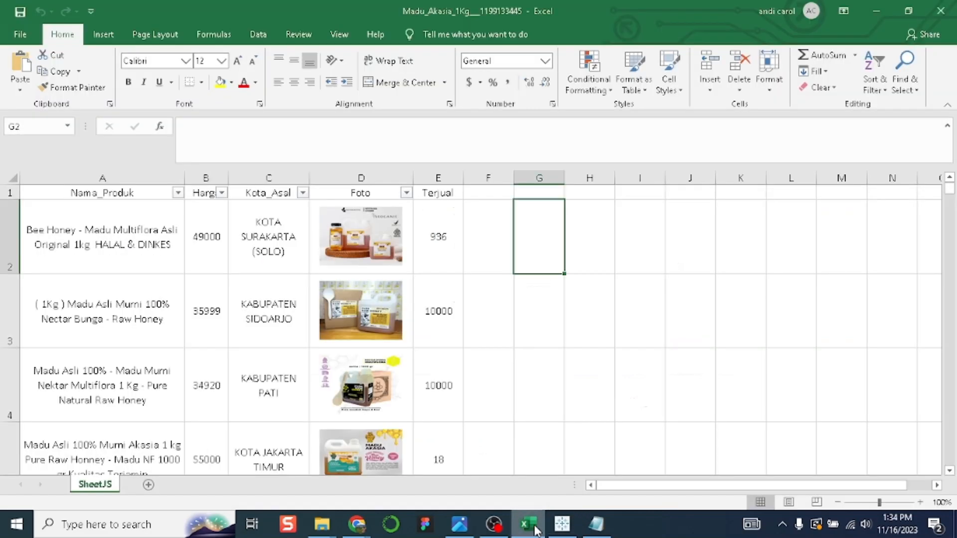
{"action": "left_click", "coordinate": [74, 198]}
{"action": "key", "text": "ctrl+shift+End"}
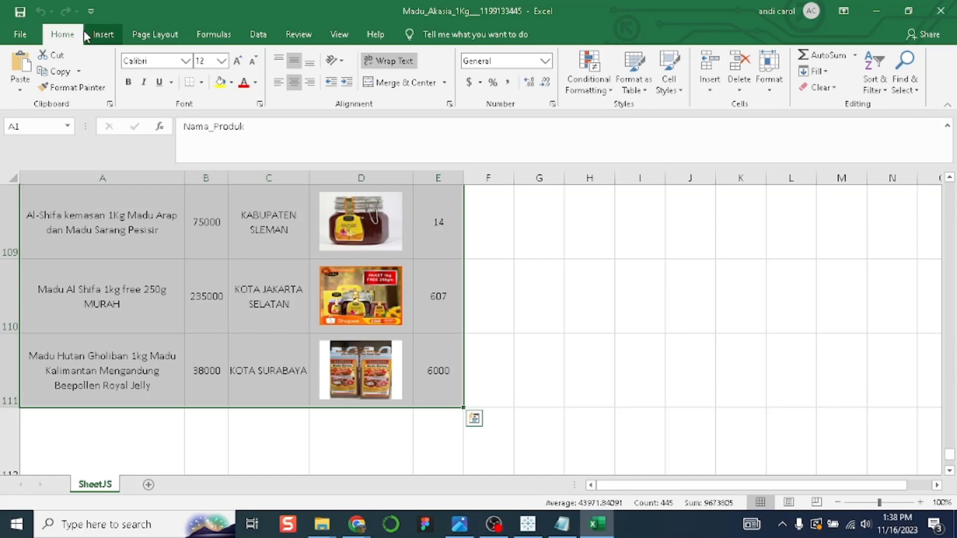
{"action": "left_click", "coordinate": [632, 89]}
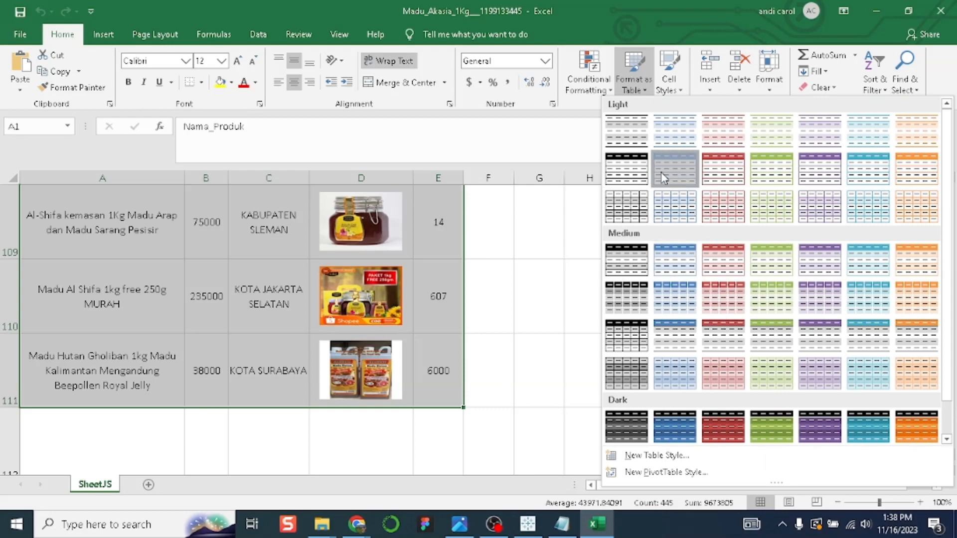
{"action": "left_click", "coordinate": [668, 201]}
{"action": "left_click", "coordinate": [678, 332]}
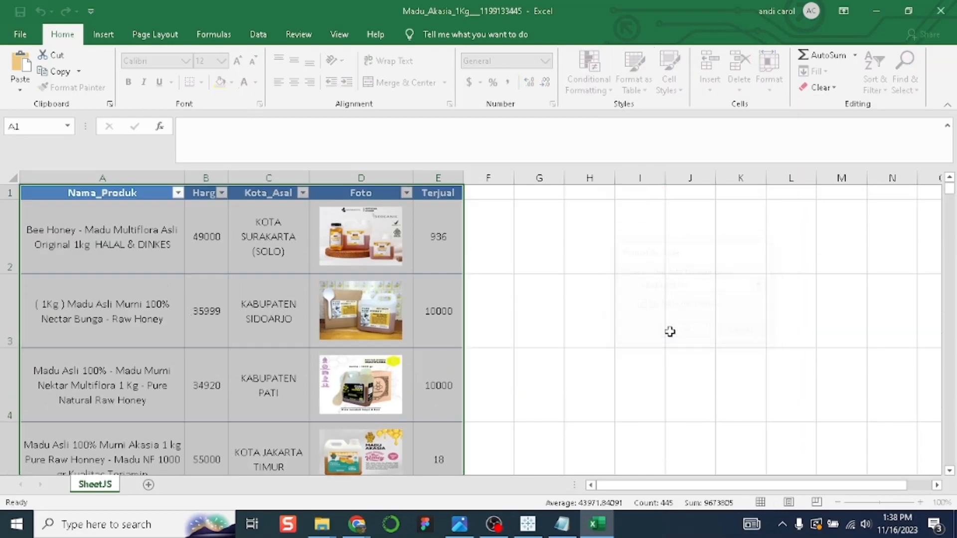
{"action": "left_click", "coordinate": [501, 254]}
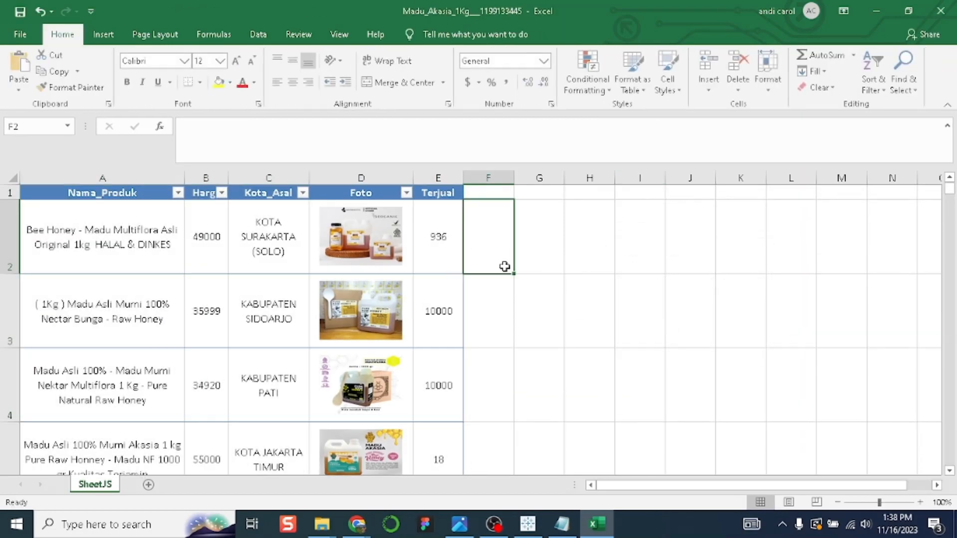
{"action": "left_click", "coordinate": [535, 326]}
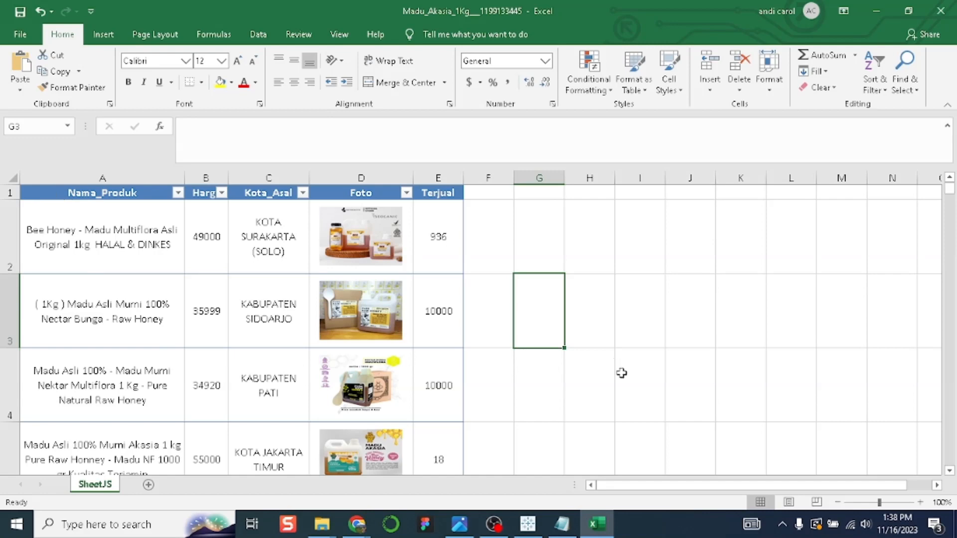
{"action": "left_click", "coordinate": [631, 391]}
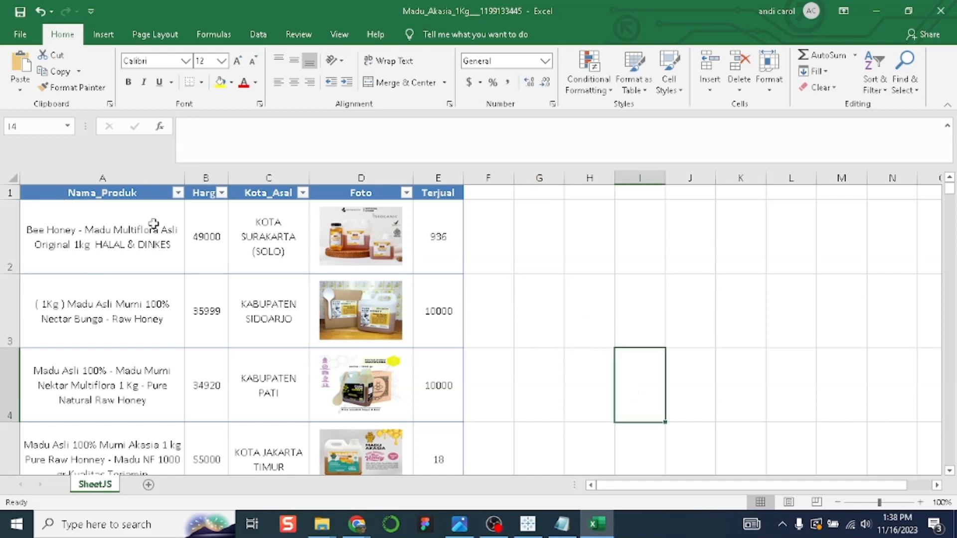
Apply All Borders to the entire honey product table, then check the borders down the rows
{"action": "left_click", "coordinate": [64, 200]}
{"action": "key", "text": "ctrl+shift+End"}
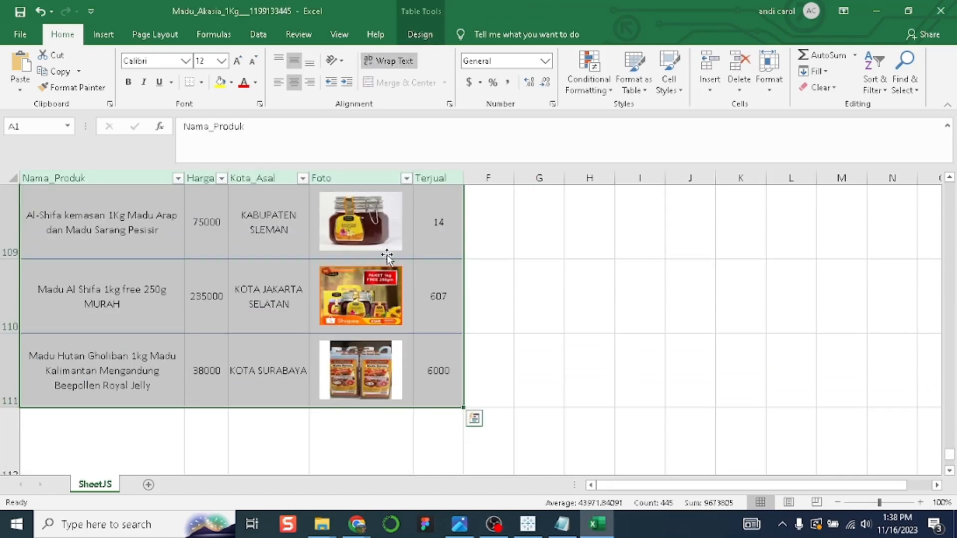
{"action": "left_click", "coordinate": [201, 82]}
{"action": "left_click", "coordinate": [206, 202]}
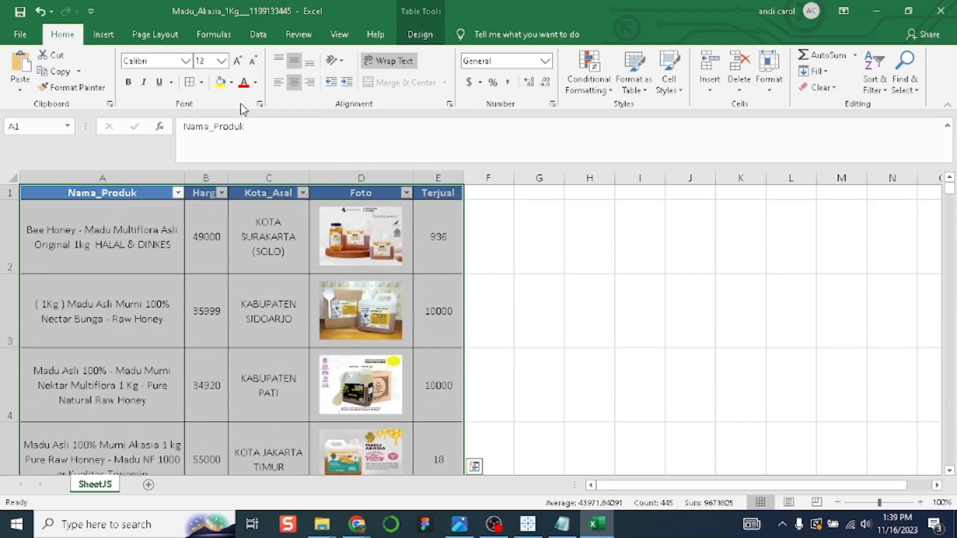
{"action": "left_click", "coordinate": [202, 83]}
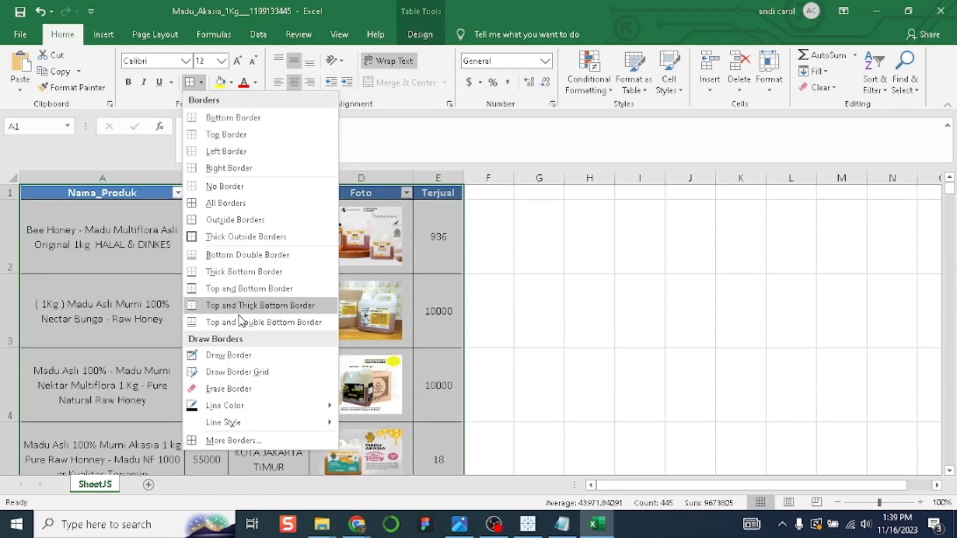
{"action": "left_click", "coordinate": [602, 362]}
{"action": "left_click", "coordinate": [572, 341]}
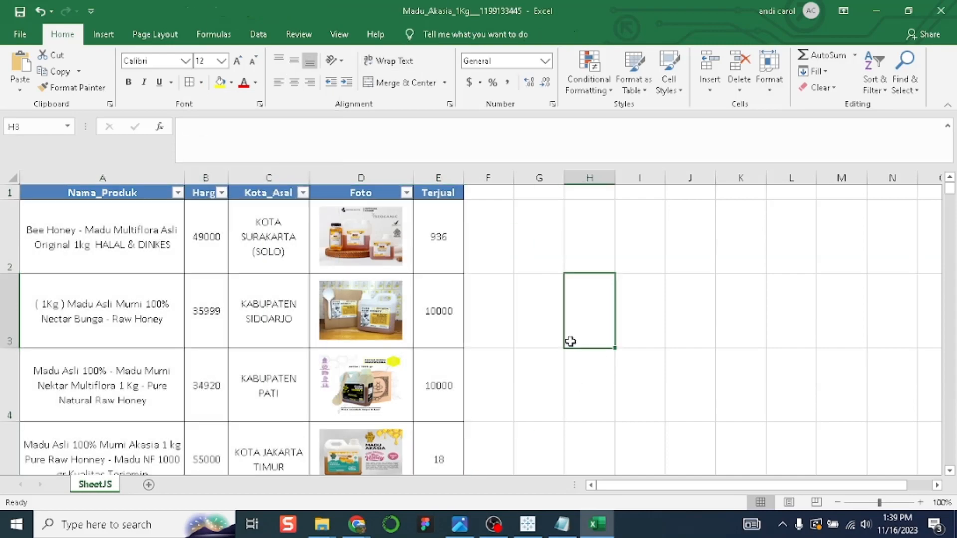
{"action": "scroll", "coordinate": [546, 322], "scroll_direction": "down", "scroll_amount": 10}
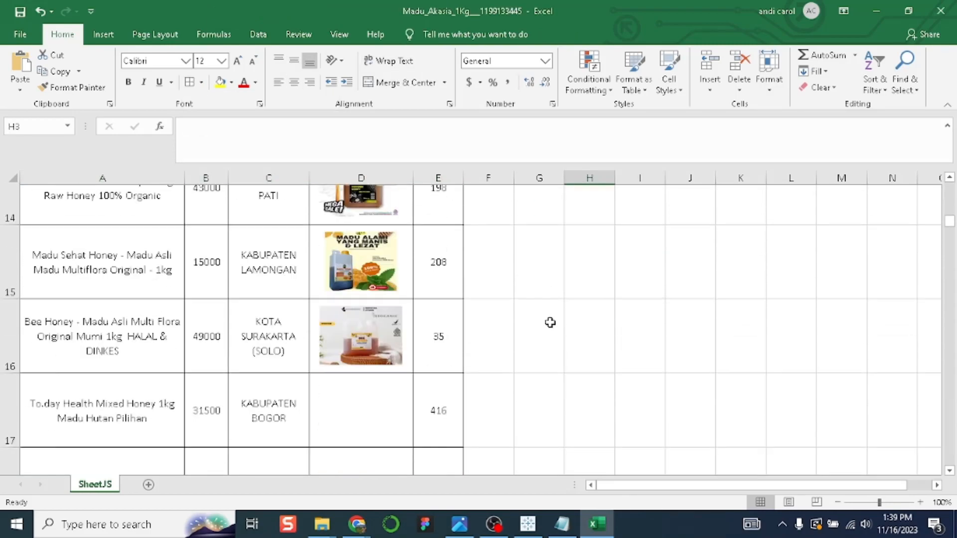
{"action": "scroll", "coordinate": [549, 323], "scroll_direction": "up", "scroll_amount": 10}
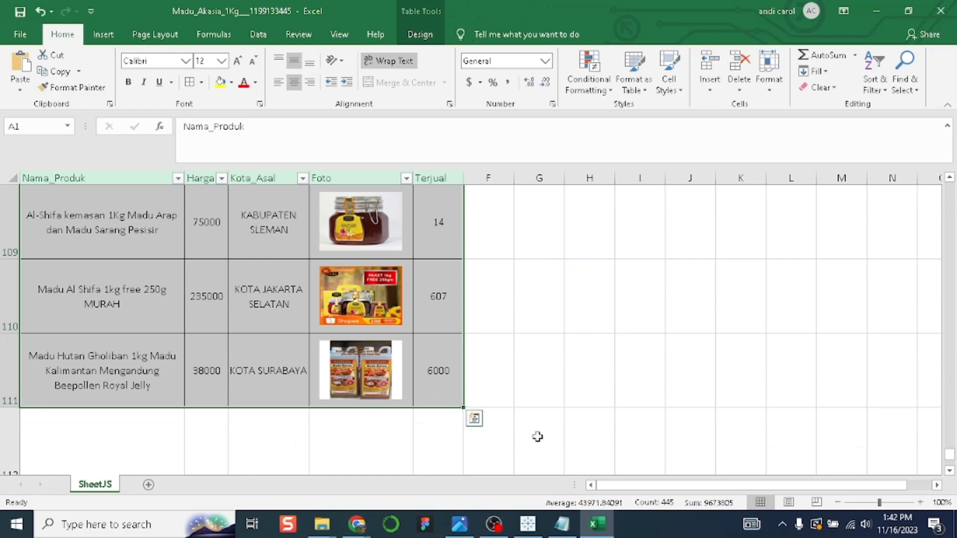
Open Word and create a new blank document
{"action": "left_click", "coordinate": [124, 523]}
{"action": "type", "text": "word"}
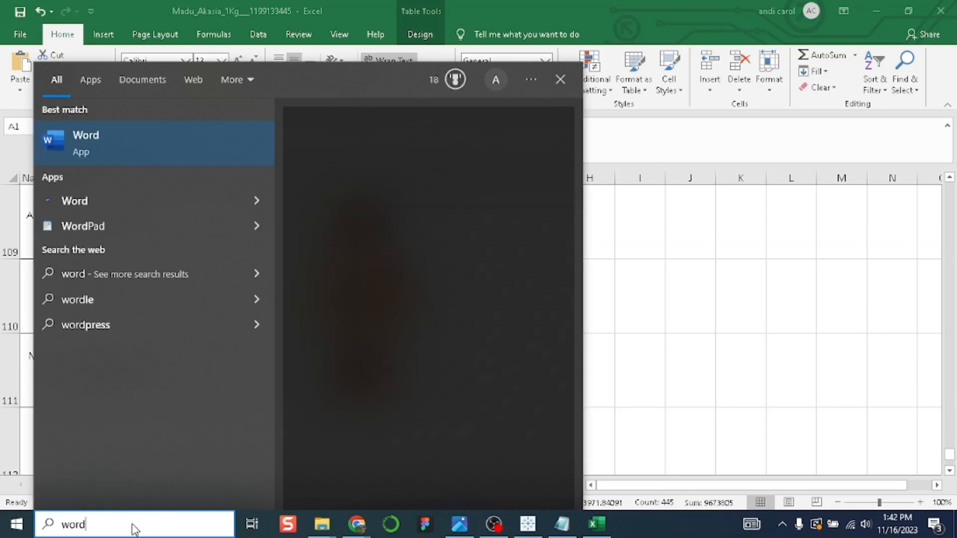
{"action": "key", "text": "Return"}
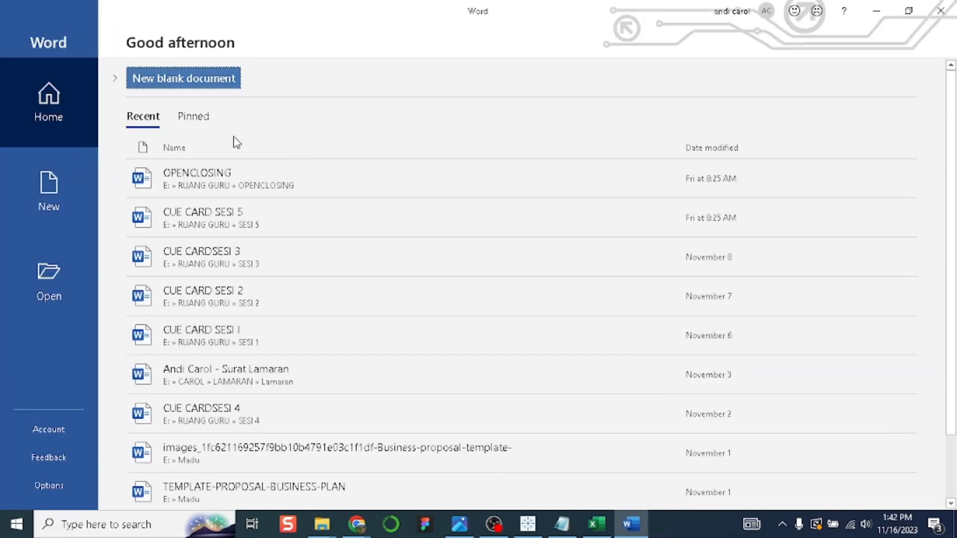
{"action": "left_click", "coordinate": [45, 191]}
{"action": "left_click", "coordinate": [161, 177]}
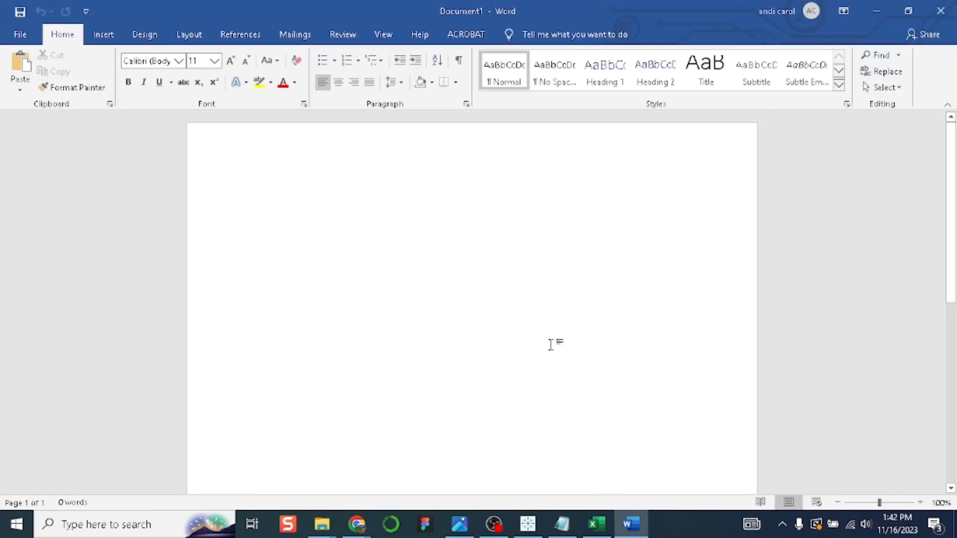
Add the title "Analisis Penjualan Madu Berdasarkan Data Dari Shopee", centred, bold and at size 20, with a new line below it
{"action": "type", "text": "A"}
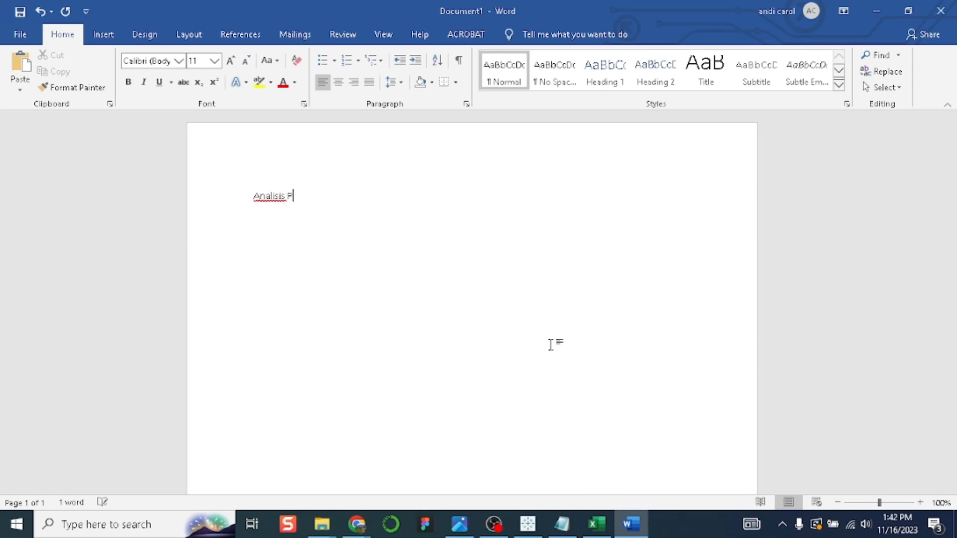
{"action": "type", "text": "nalisis Penjualan Madu Berdasarkan Data Dari Shopee"}
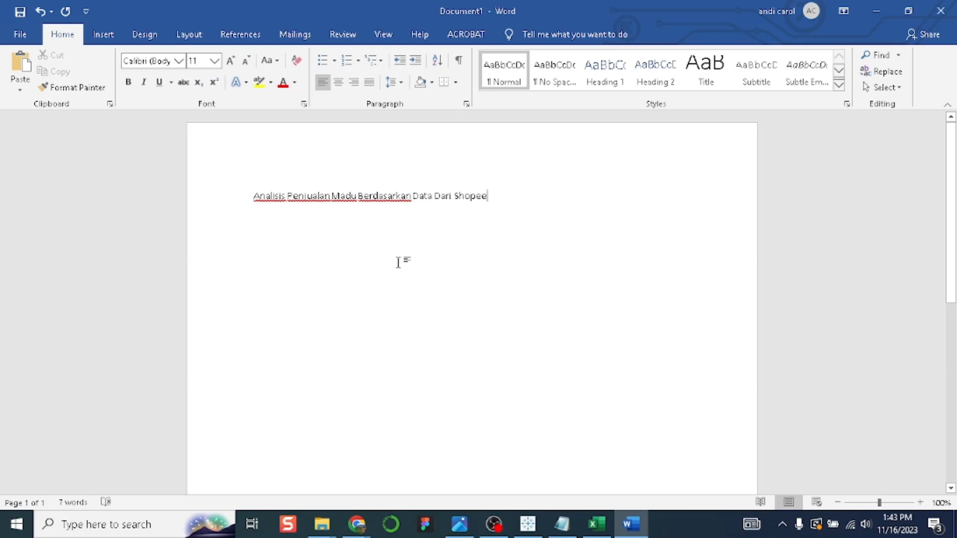
{"action": "key", "text": "ctrl+a"}
{"action": "left_click", "coordinate": [338, 82]}
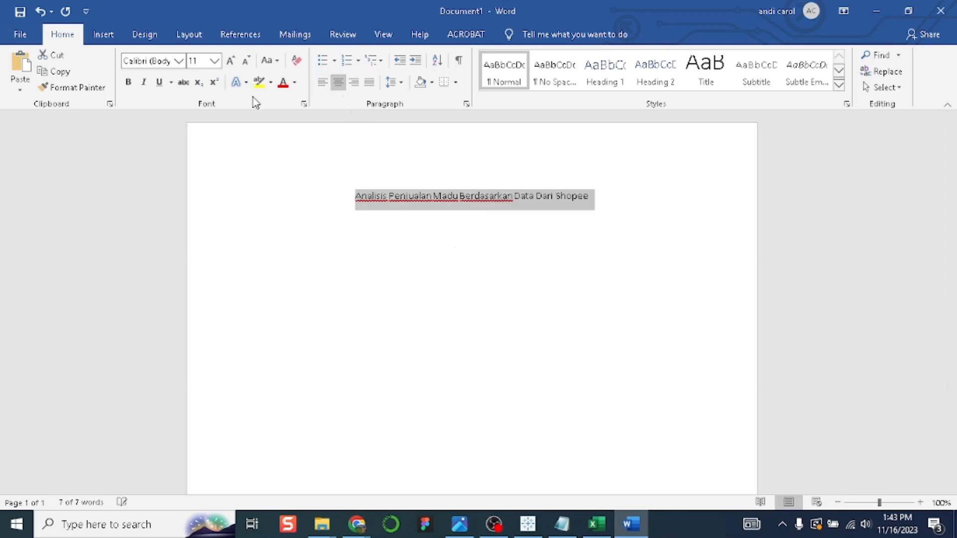
{"action": "key", "text": "ctrl+b"}
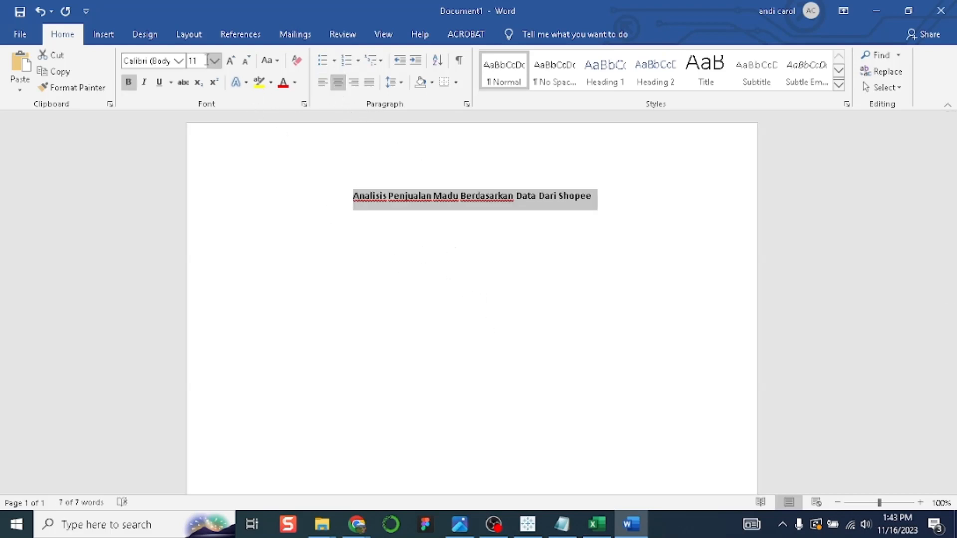
{"action": "left_click", "coordinate": [215, 60]}
{"action": "left_click", "coordinate": [199, 184]}
{"action": "left_click", "coordinate": [589, 259]}
{"action": "key", "text": "Return"}
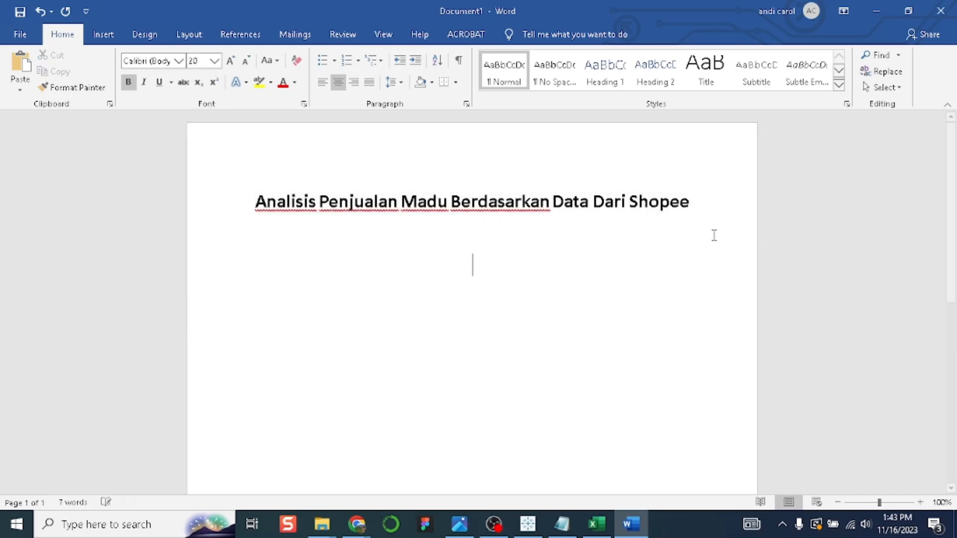
Copy the entire honey product table from A1 in the Excel workbook and paste it below the title in the Word document
{"action": "left_click", "coordinate": [596, 524]}
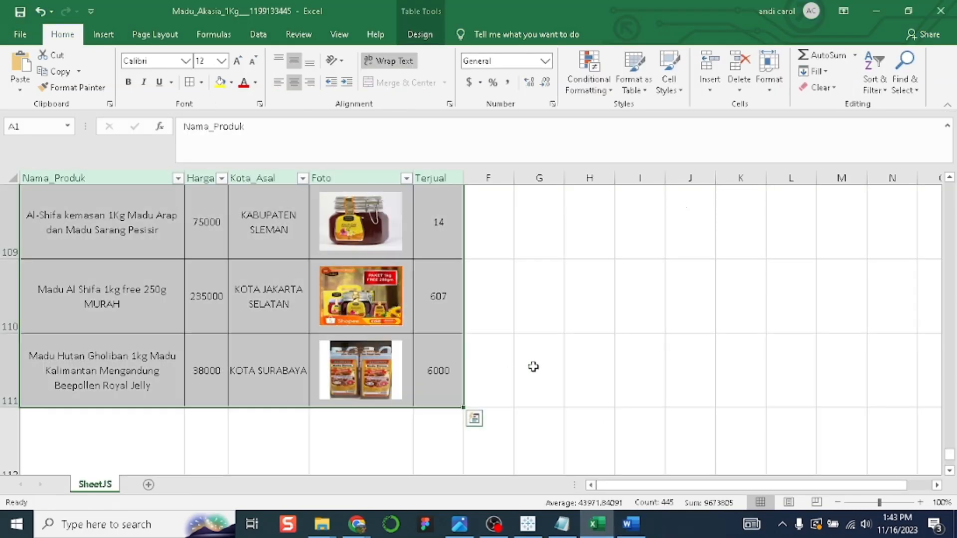
{"action": "left_click_drag", "start_coordinate": [950, 462], "coordinate": [950, 190]}
{"action": "left_click", "coordinate": [583, 236]}
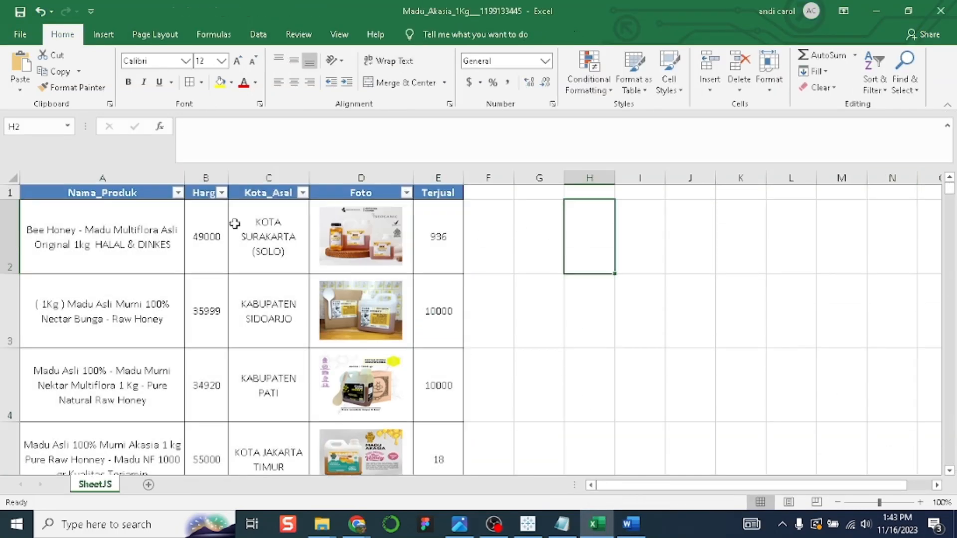
{"action": "left_click", "coordinate": [51, 196]}
{"action": "key", "text": "ctrl+shift+End"}
{"action": "key", "text": "ctrl+c"}
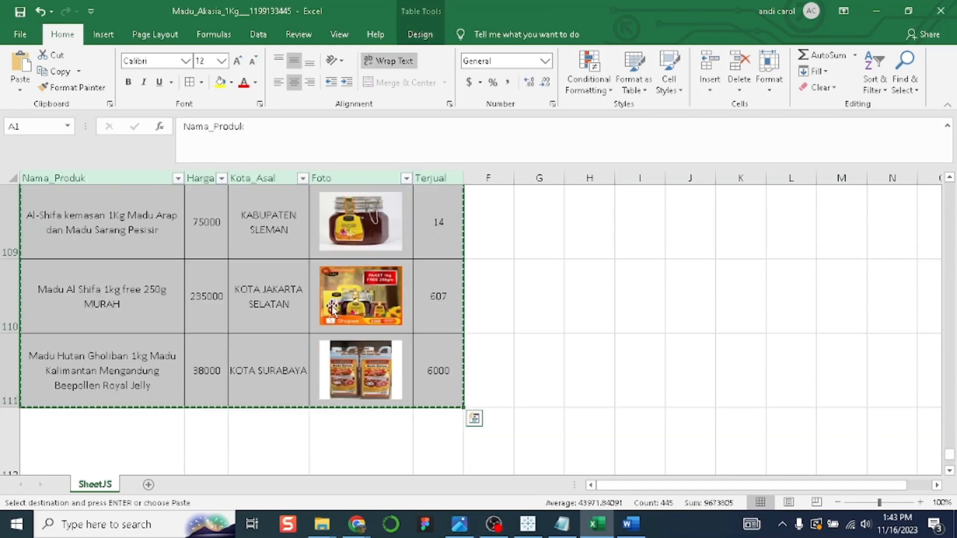
{"action": "key", "text": "alt+Tab"}
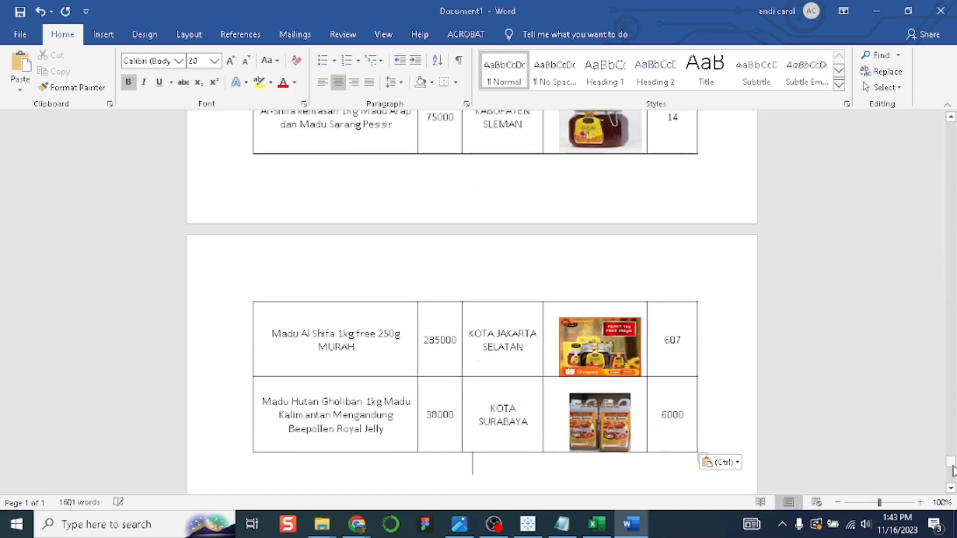
Insert the downloaded Tableau story image from File Explorer below the end of the pasted table
{"action": "left_click_drag", "start_coordinate": [951, 462], "coordinate": [951, 471]}
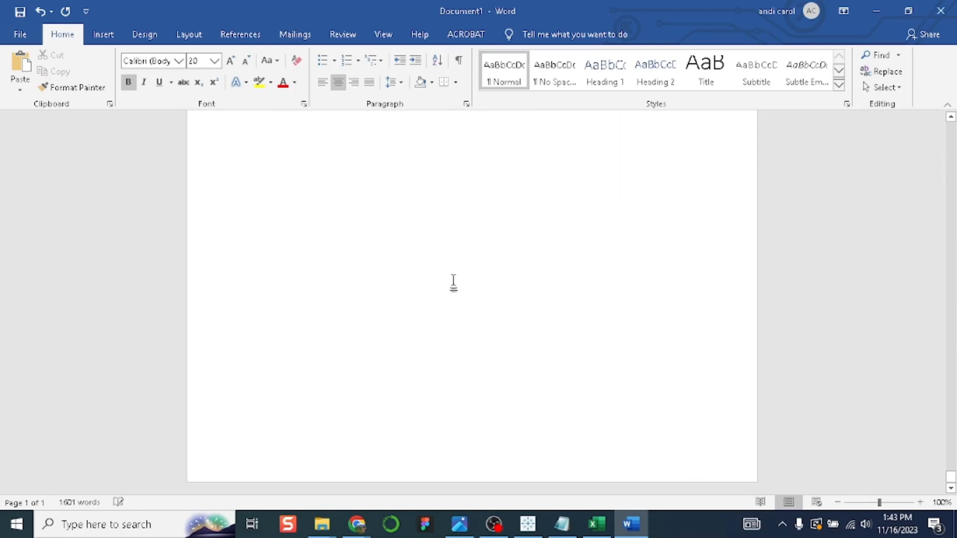
{"action": "scroll", "coordinate": [451, 281], "scroll_direction": "up", "scroll_amount": 5}
{"action": "mouse_move", "coordinate": [322, 524]}
{"action": "left_click", "coordinate": [312, 455]}
{"action": "left_click_drag", "start_coordinate": [128, 306], "coordinate": [665, 428]}
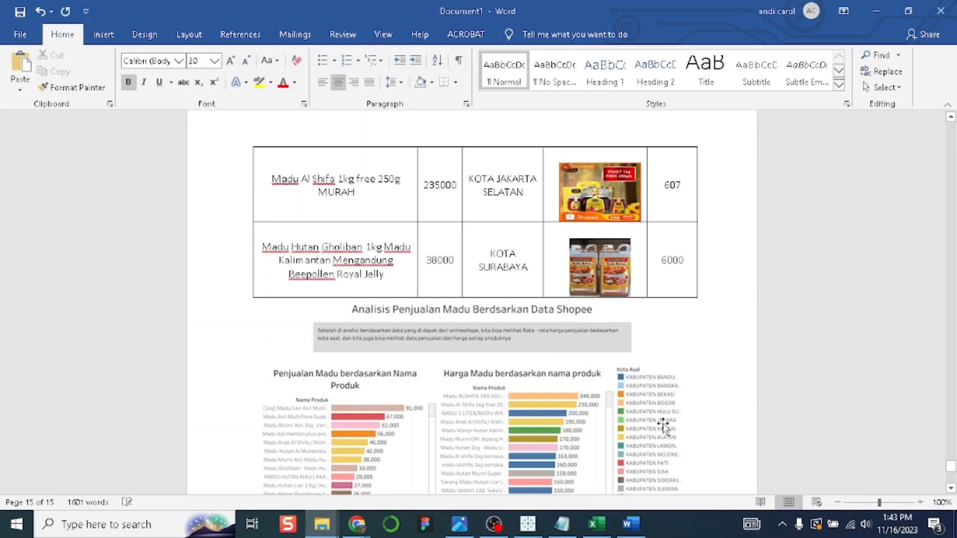
{"action": "left_click", "coordinate": [559, 397]}
{"action": "scroll", "coordinate": [560, 396], "scroll_direction": "down", "scroll_amount": 5}
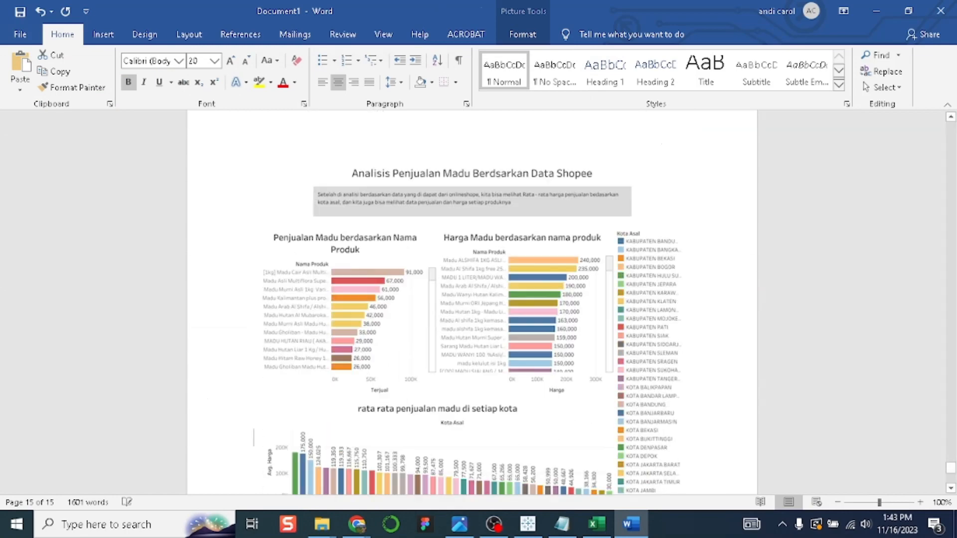
Examine the layout of the story image and the product table from the document's end back to the title
{"action": "scroll", "coordinate": [562, 383], "scroll_direction": "up", "scroll_amount": 10}
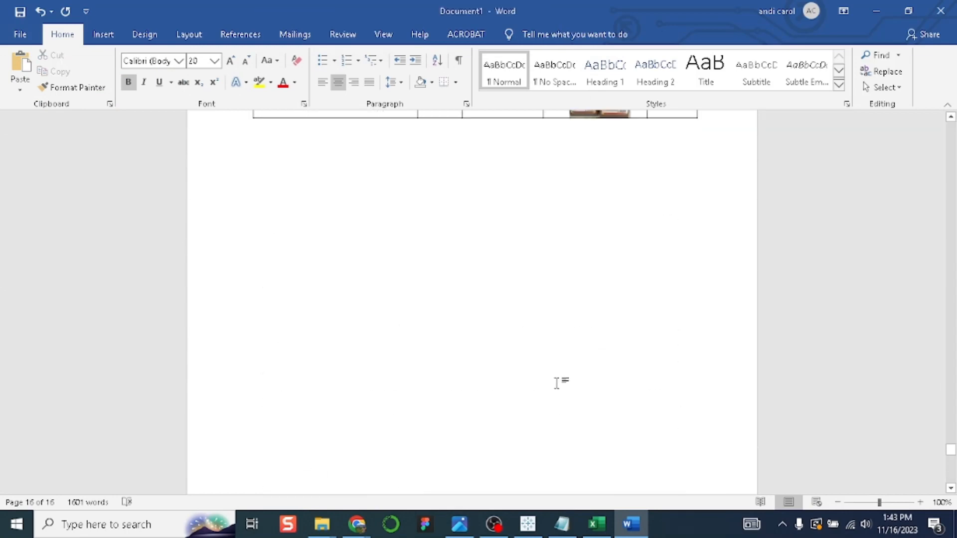
{"action": "scroll", "coordinate": [562, 383], "scroll_direction": "down", "scroll_amount": 5}
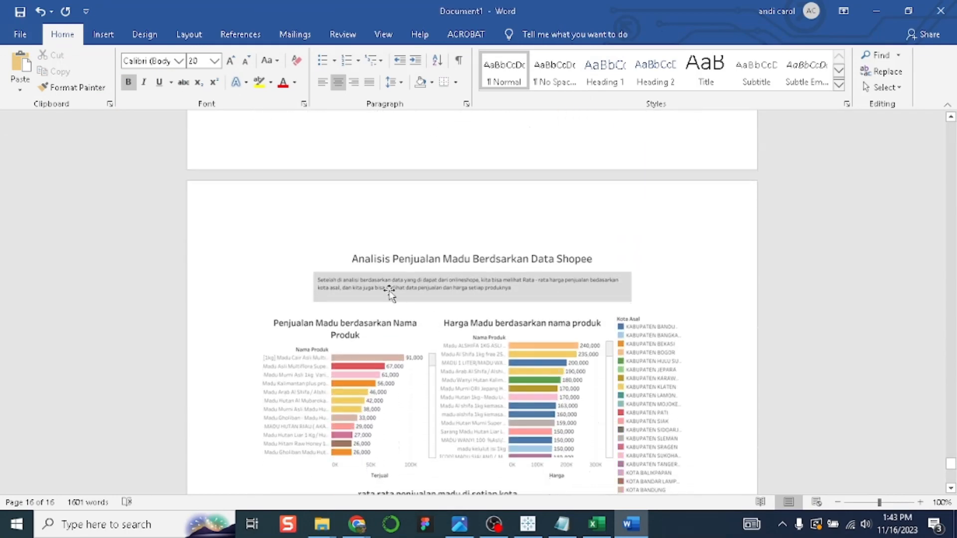
{"action": "scroll", "coordinate": [485, 305], "scroll_direction": "down", "scroll_amount": 3}
{"action": "left_click", "coordinate": [620, 330]}
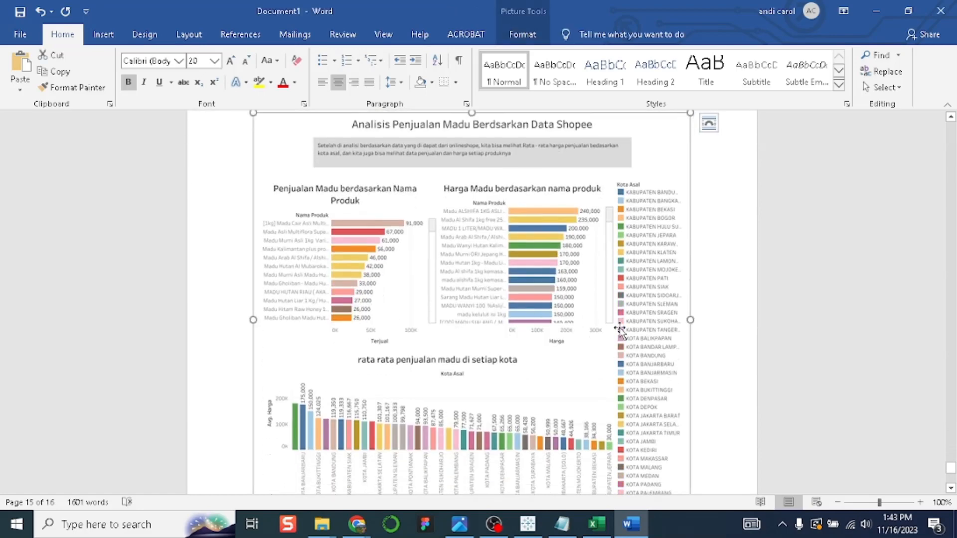
{"action": "scroll", "coordinate": [757, 382], "scroll_direction": "up", "scroll_amount": 15}
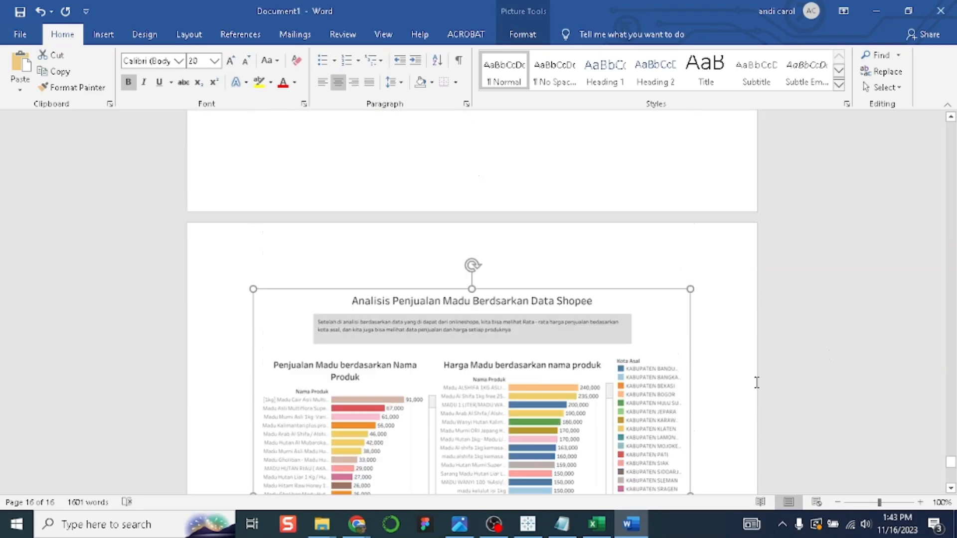
{"action": "scroll", "coordinate": [757, 382], "scroll_direction": "up", "scroll_amount": 15}
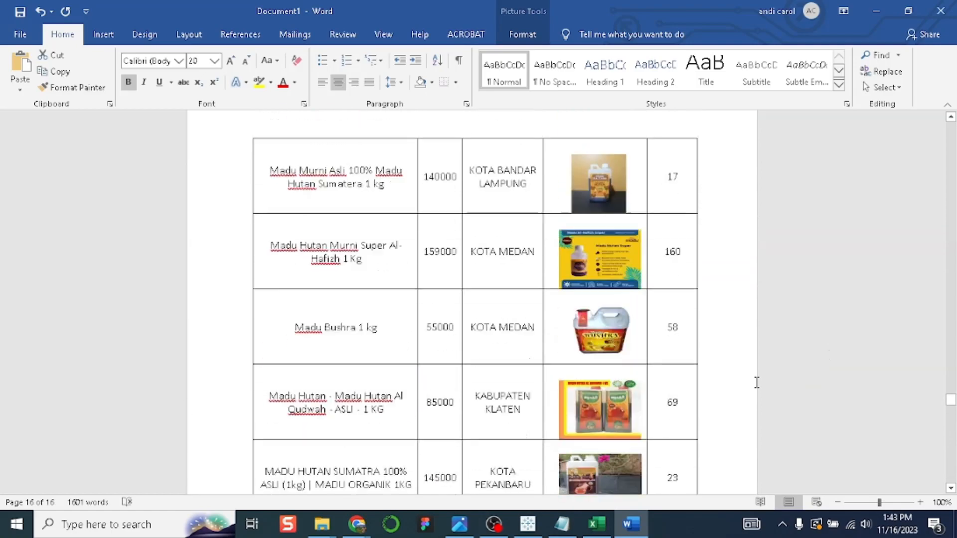
{"action": "scroll", "coordinate": [756, 382], "scroll_direction": "up", "scroll_amount": 10}
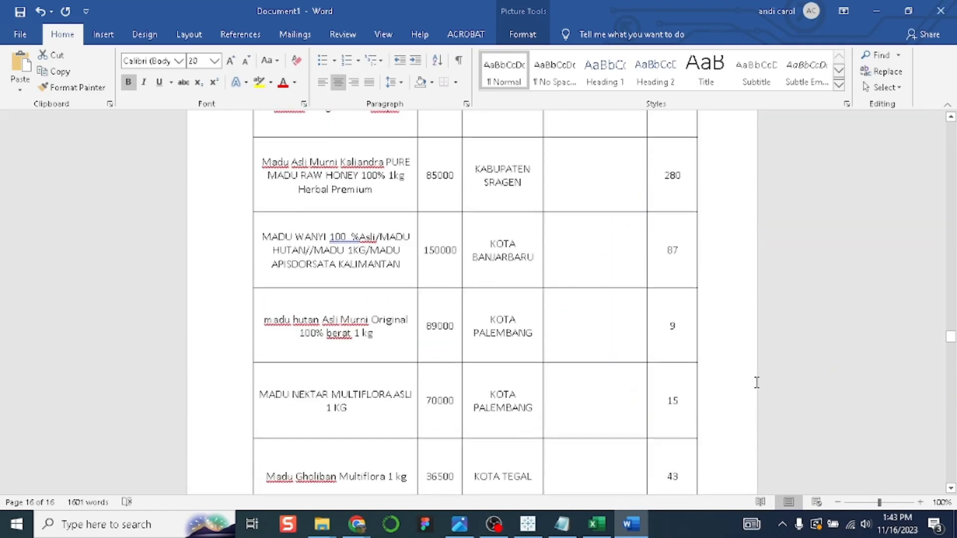
{"action": "left_click_drag", "start_coordinate": [951, 329], "coordinate": [950, 120]}
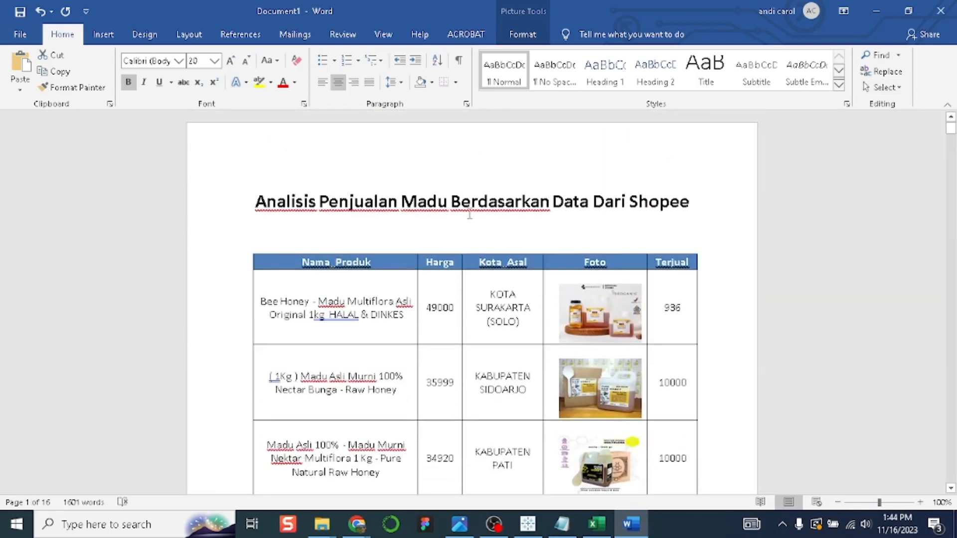
Place the cursor on the empty line below the title, then copy the published story's share link from Tableau Public in Chrome
{"action": "left_click", "coordinate": [387, 217]}
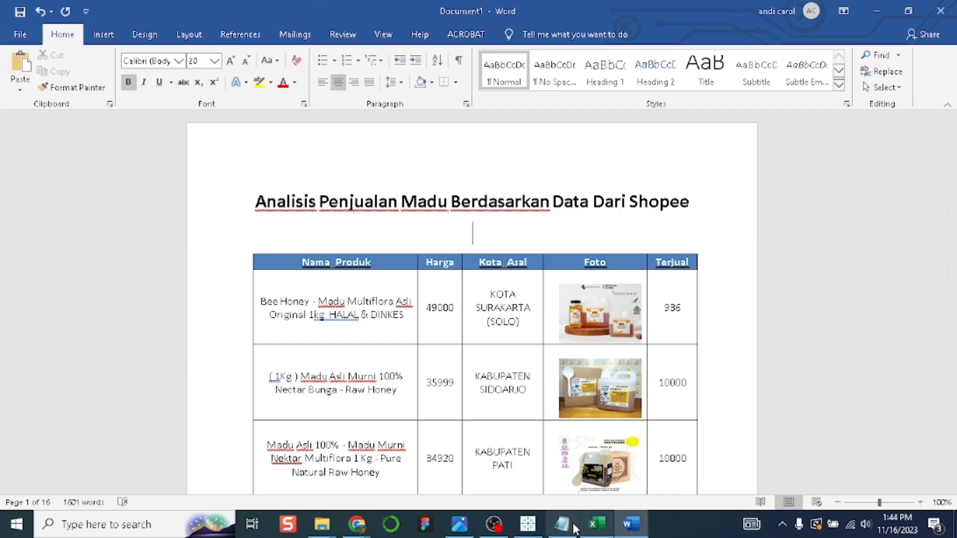
{"action": "left_click", "coordinate": [528, 524]}
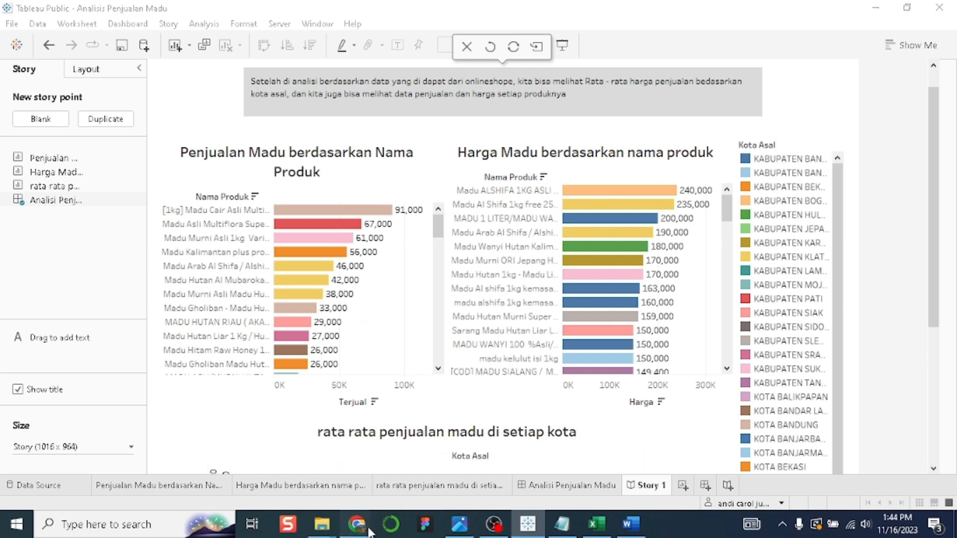
{"action": "mouse_move", "coordinate": [364, 529]}
{"action": "left_click", "coordinate": [617, 488]}
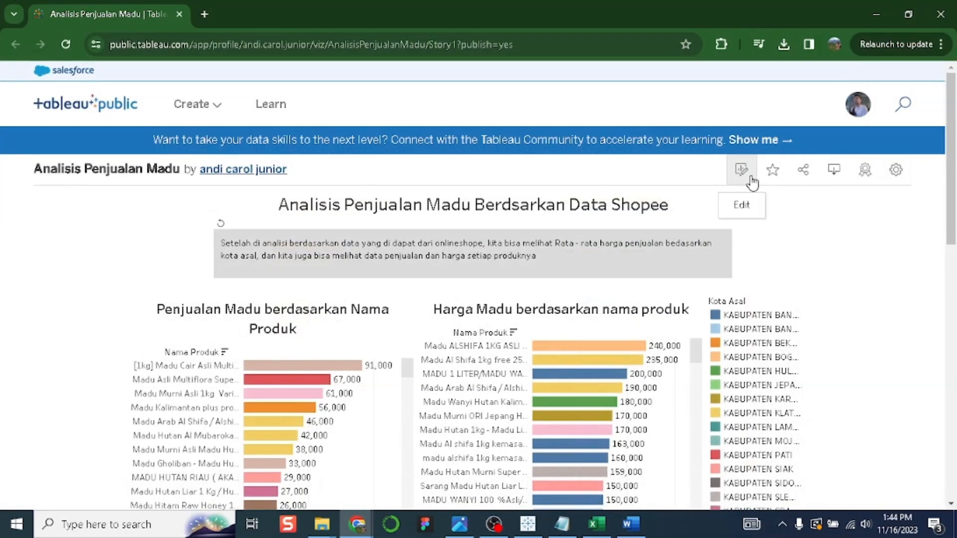
{"action": "left_click", "coordinate": [803, 179]}
{"action": "left_click", "coordinate": [406, 337]}
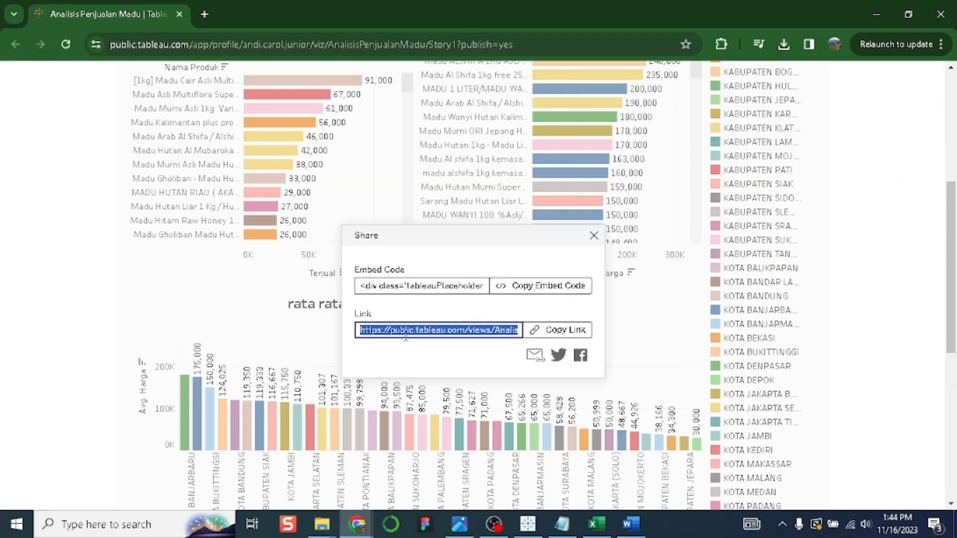
{"action": "left_click", "coordinate": [573, 332]}
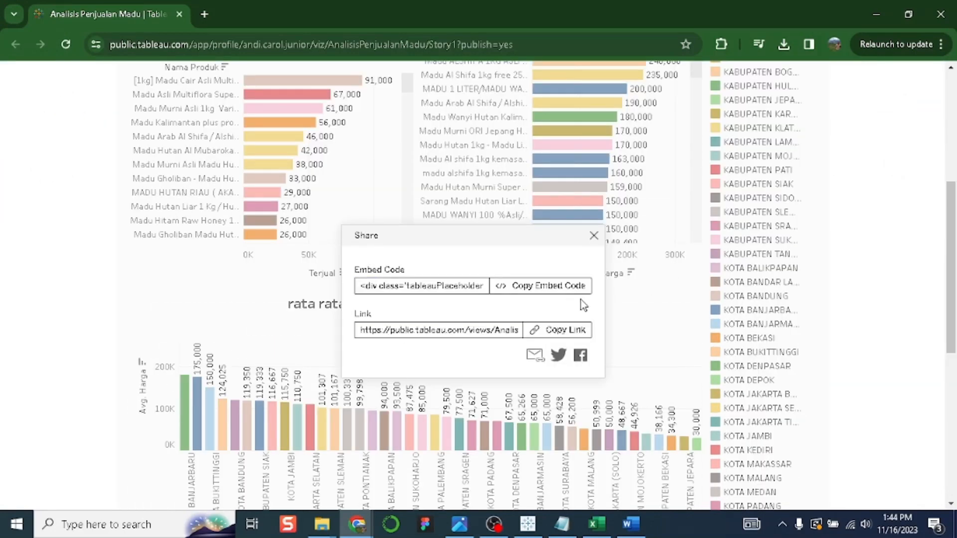
{"action": "left_click", "coordinate": [594, 235]}
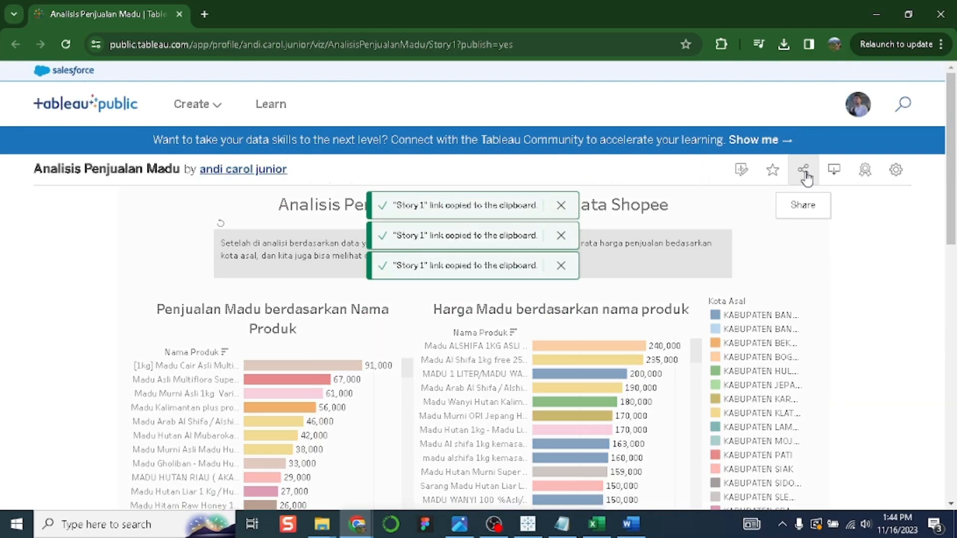
Copy the published story's share link once more and close the sharing dialog
{"action": "left_click", "coordinate": [803, 170]}
{"action": "scroll", "coordinate": [602, 333], "scroll_direction": "down", "scroll_amount": 3}
{"action": "left_click", "coordinate": [591, 189]}
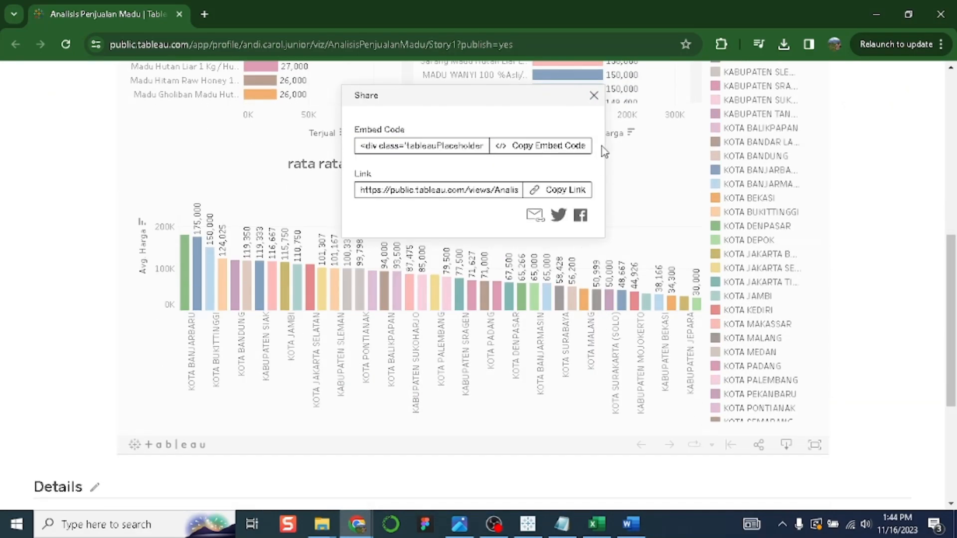
{"action": "left_click", "coordinate": [594, 95]}
{"action": "scroll", "coordinate": [876, 108], "scroll_direction": "up", "scroll_amount": 9}
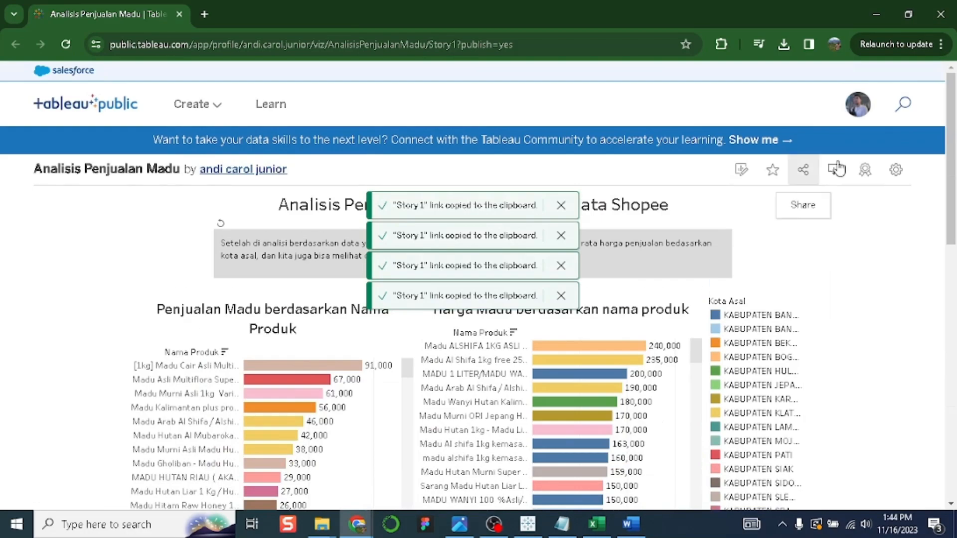
Return to the Word document, paste the story's share link between the title and the table, and set its font size to 12
{"action": "left_click", "coordinate": [875, 15]}
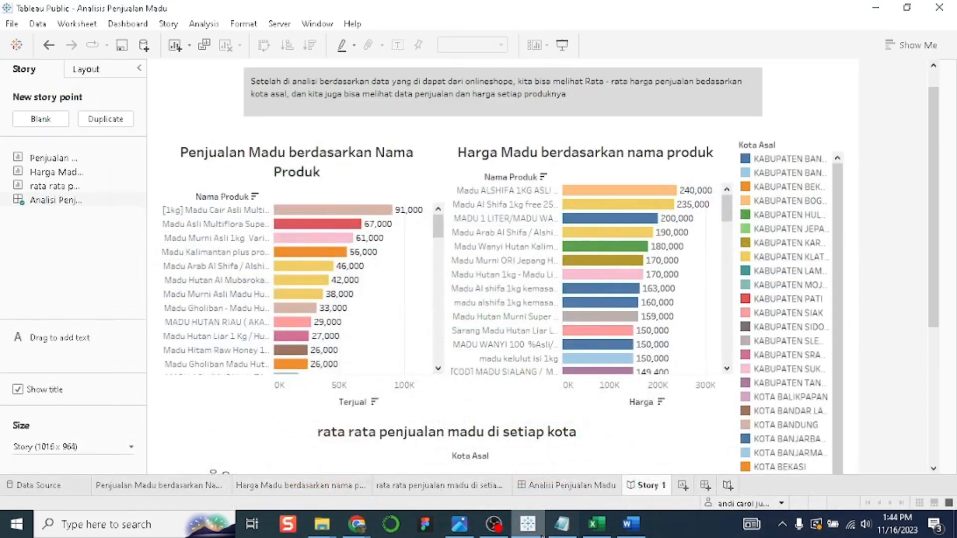
{"action": "left_click", "coordinate": [631, 524]}
{"action": "left_click", "coordinate": [473, 232]}
{"action": "key", "text": "ctrl+v"}
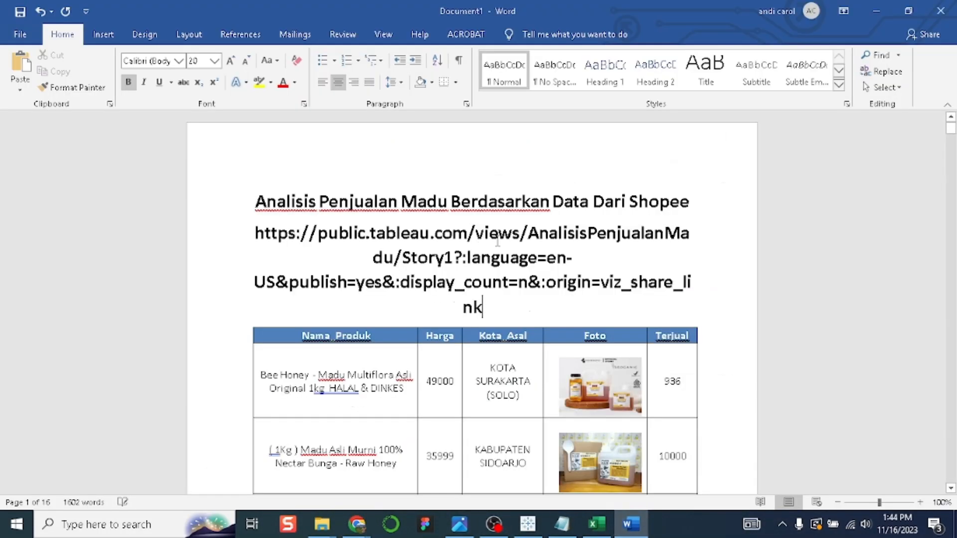
{"action": "triple_click", "coordinate": [442, 281]}
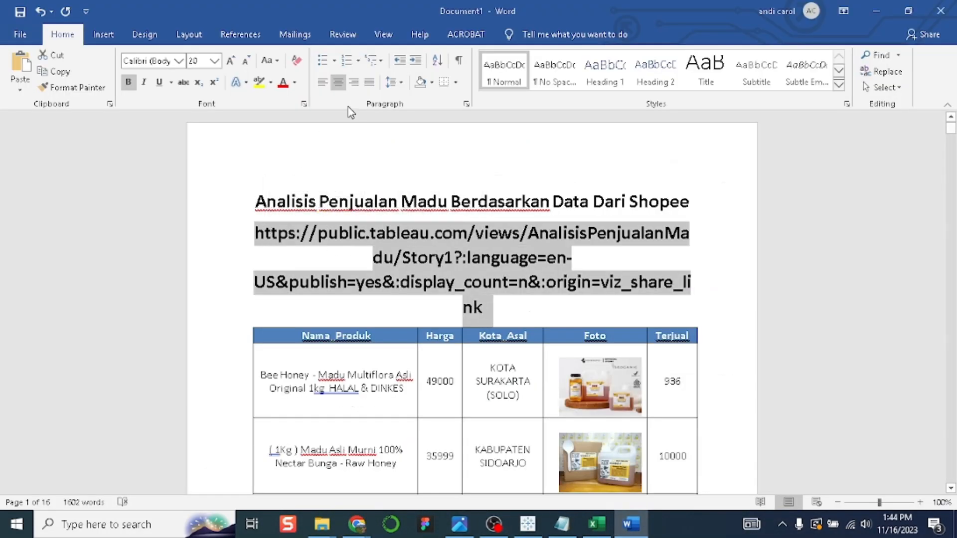
{"action": "left_click", "coordinate": [215, 61]}
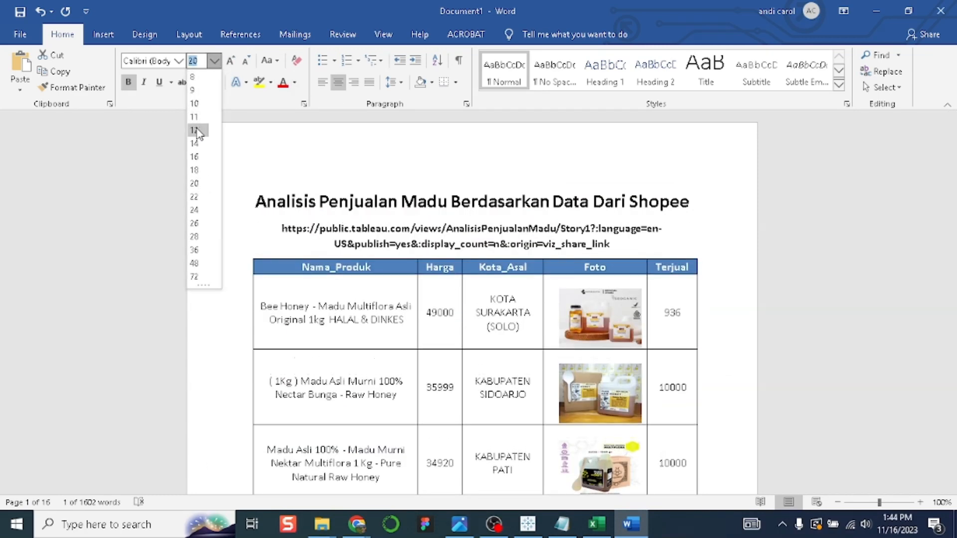
{"action": "left_click", "coordinate": [194, 128]}
{"action": "left_click", "coordinate": [703, 241]}
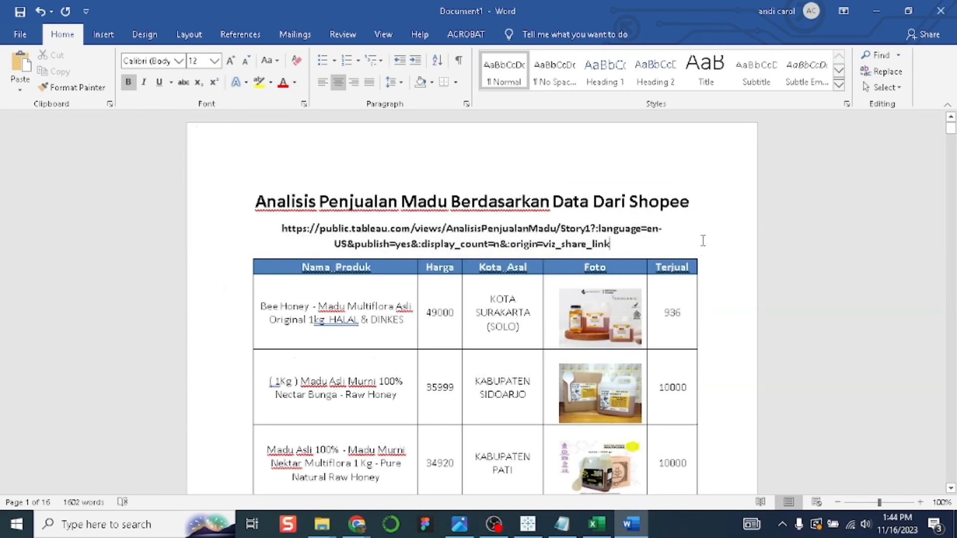
Turn the pasted Tableau story address into a clickable hyperlink and add an empty line between it and the product table
{"action": "left_click_drag", "start_coordinate": [628, 246], "coordinate": [282, 228]}
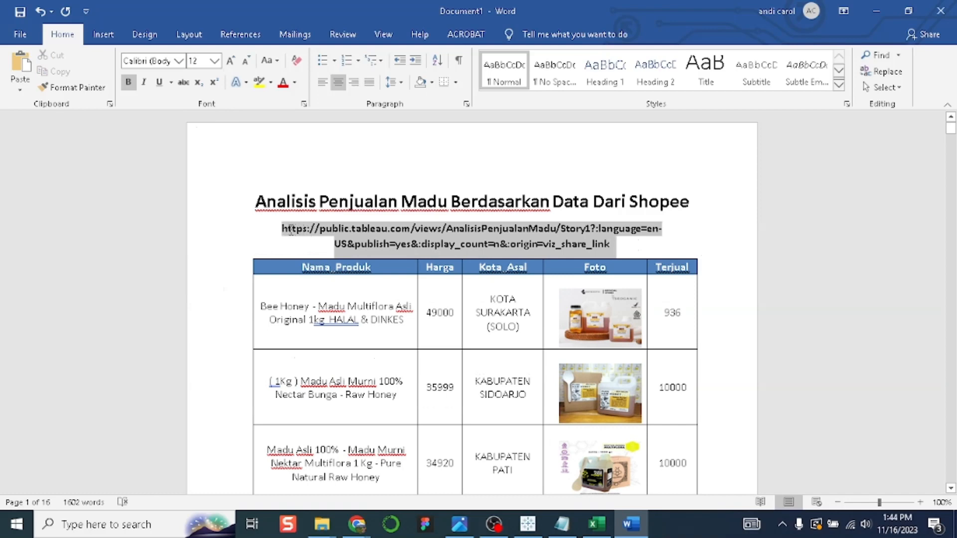
{"action": "left_click", "coordinate": [651, 245]}
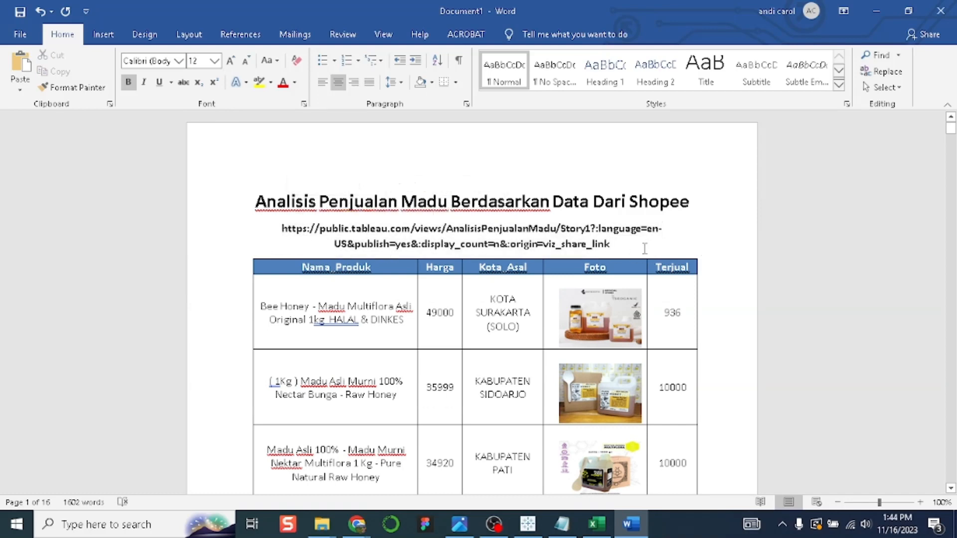
{"action": "key", "text": "Return"}
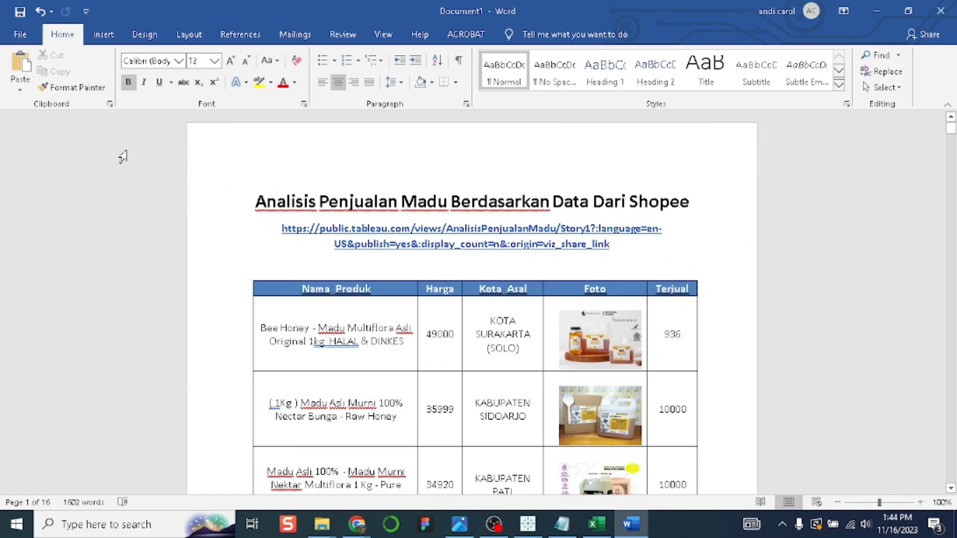
Save the report as a PDF named "Analisis Penjualan Madu Berdasarkan Data Dari Shopee" in the Documents folder
{"action": "left_click", "coordinate": [20, 34]}
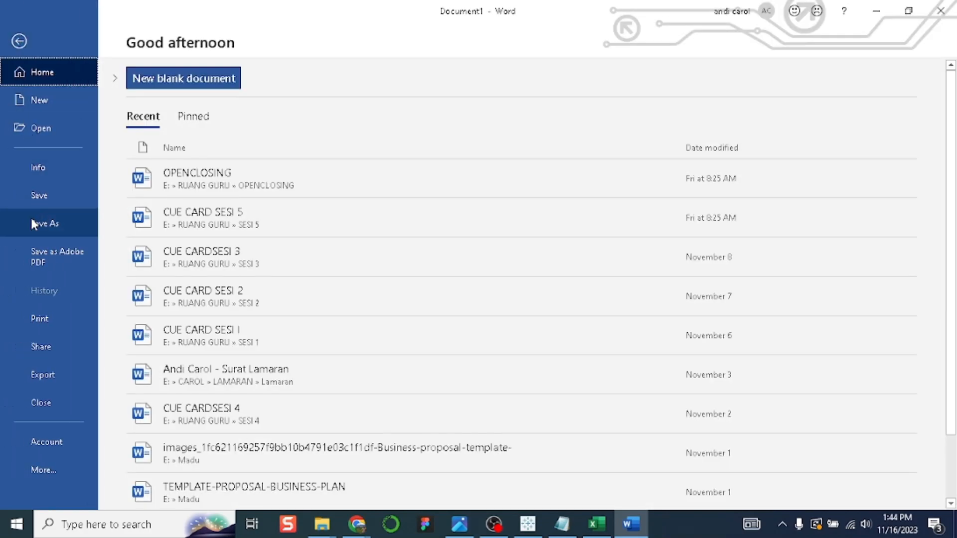
{"action": "left_click", "coordinate": [32, 222]}
{"action": "left_click", "coordinate": [183, 282]}
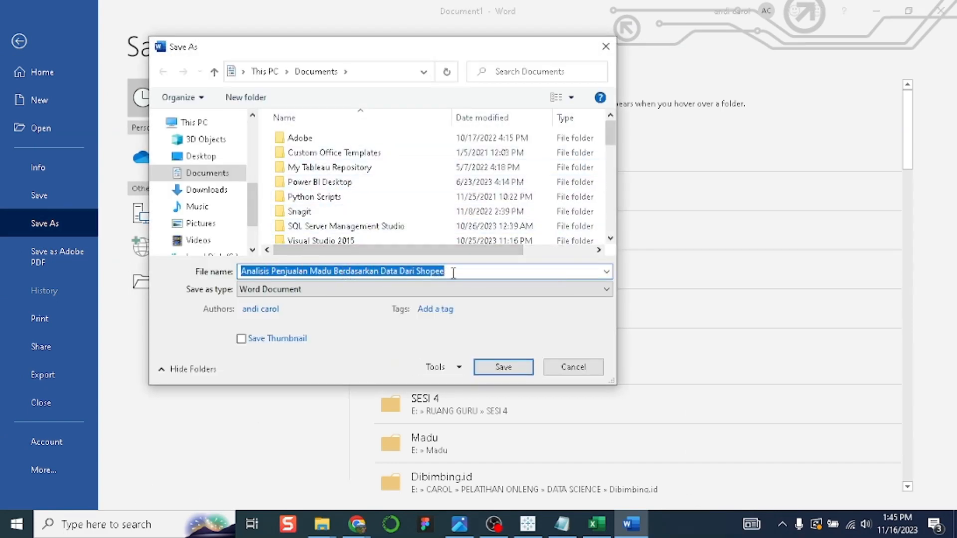
{"action": "left_click", "coordinate": [319, 294]}
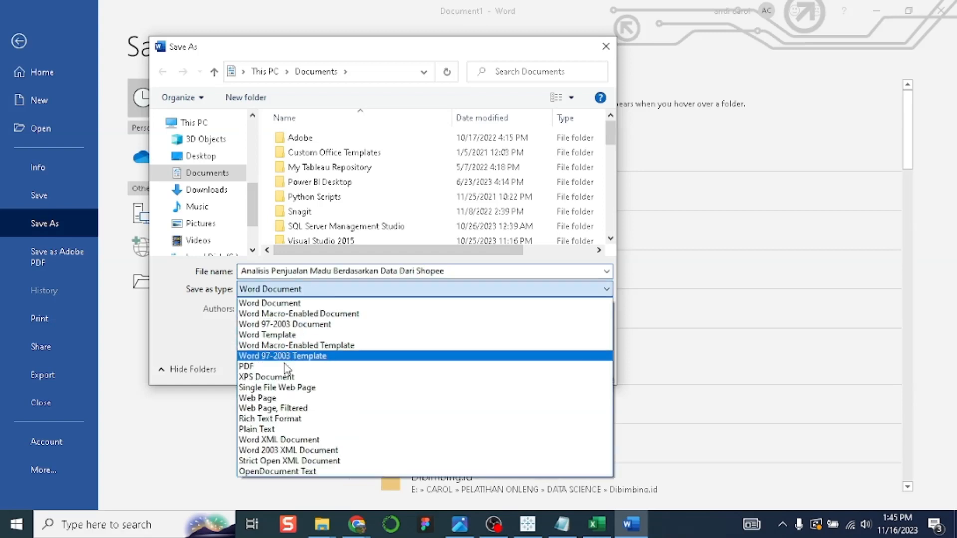
{"action": "left_click", "coordinate": [319, 367]}
{"action": "left_click", "coordinate": [504, 403]}
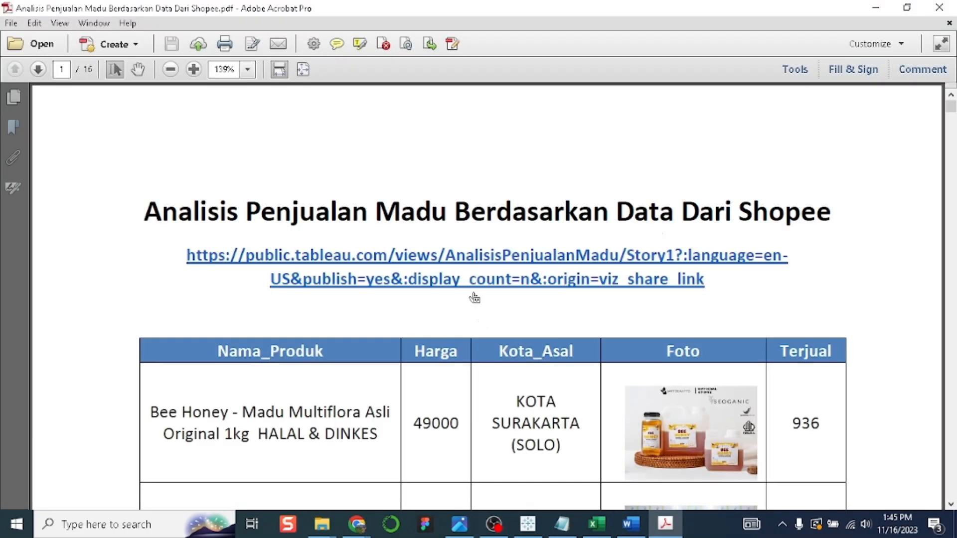
Examine the product table's layout across the first pages of the exported PDF and return to the title
{"action": "scroll", "coordinate": [666, 319], "scroll_direction": "down", "scroll_amount": 15}
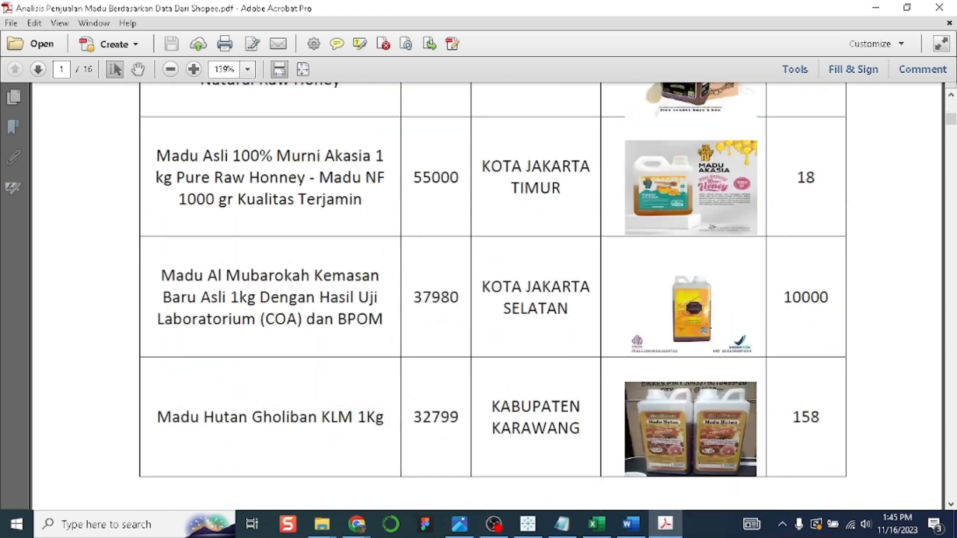
{"action": "scroll", "coordinate": [712, 332], "scroll_direction": "down", "scroll_amount": 15}
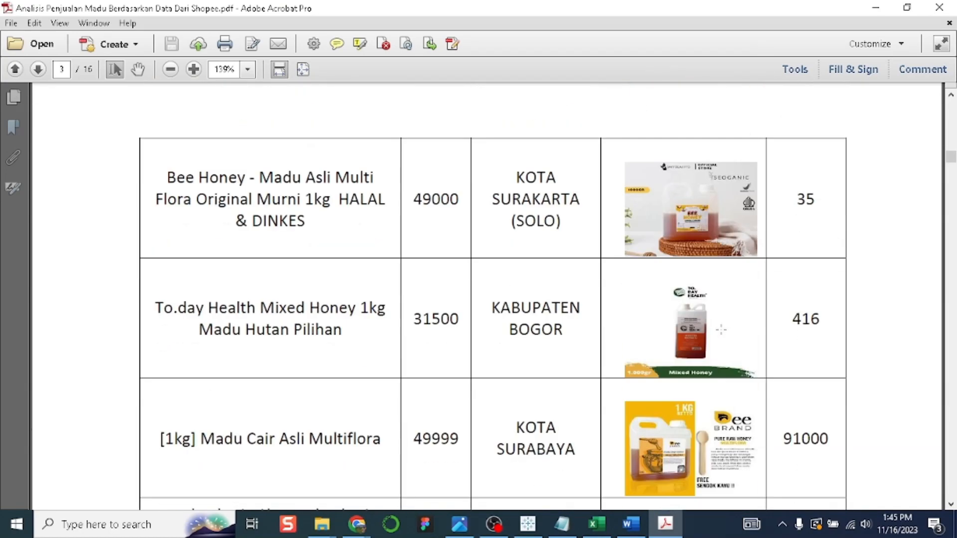
{"action": "left_click_drag", "start_coordinate": [950, 167], "coordinate": [937, 102]}
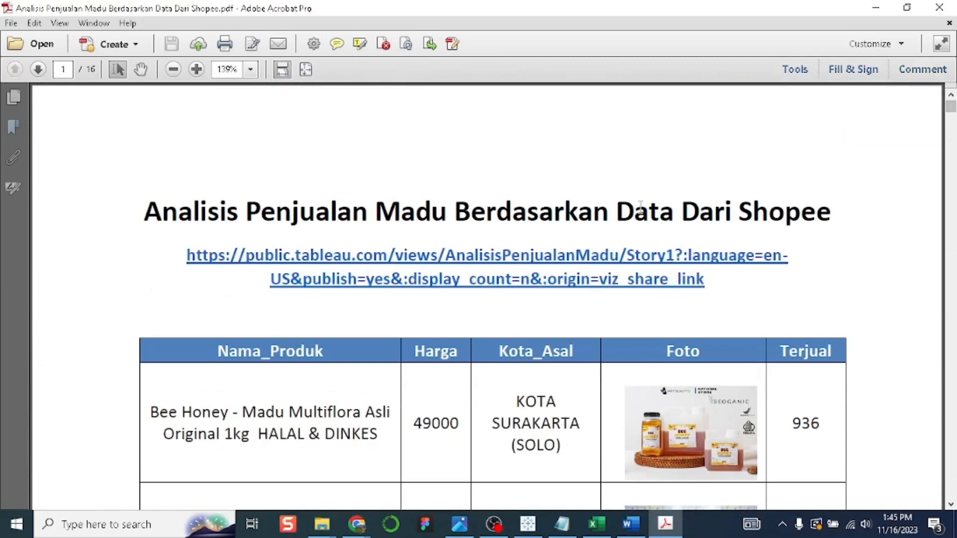
Open the Tableau story from the link in the PDF and examine its sales, price and city average charts
{"action": "left_click", "coordinate": [399, 262]}
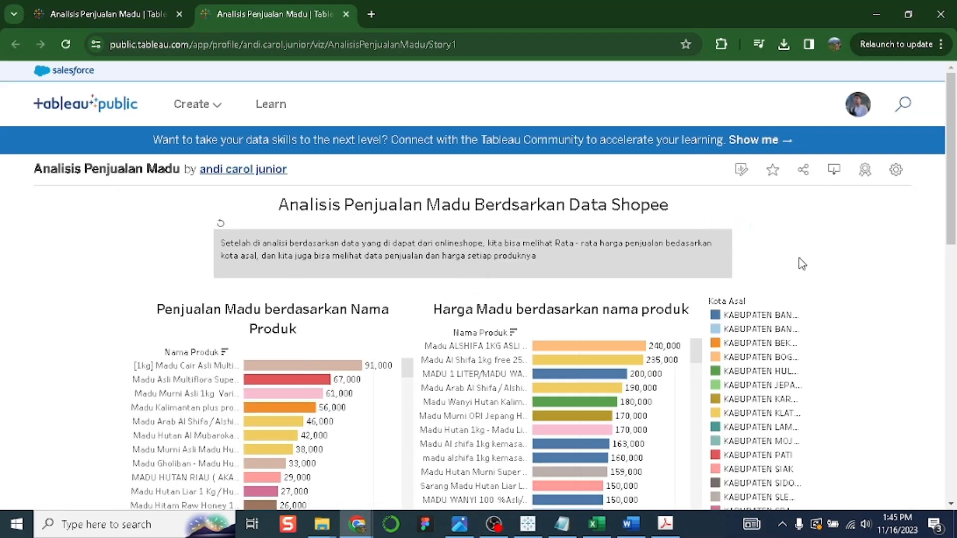
{"action": "scroll", "coordinate": [799, 263], "scroll_direction": "down", "scroll_amount": 10}
{"action": "scroll", "coordinate": [828, 266], "scroll_direction": "up", "scroll_amount": 6}
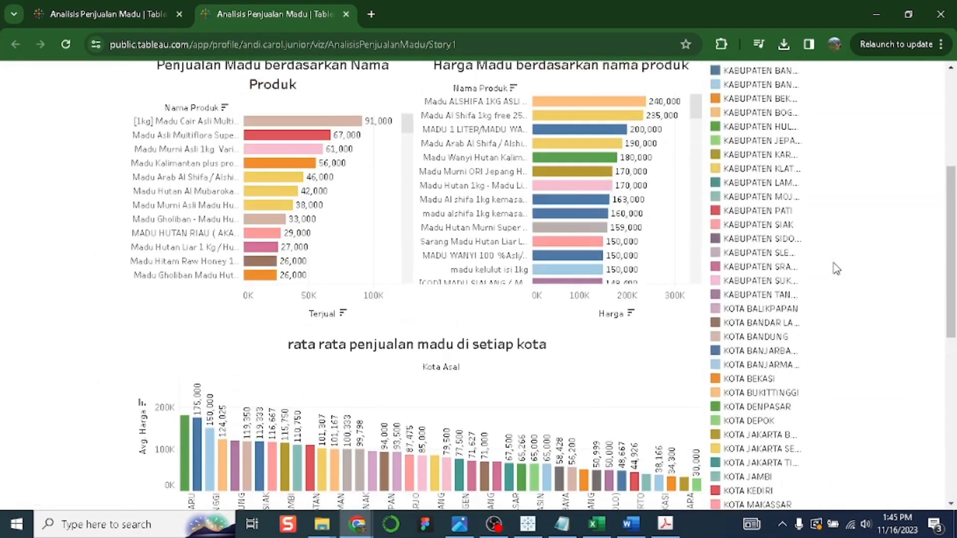
{"action": "scroll", "coordinate": [837, 268], "scroll_direction": "up", "scroll_amount": 3}
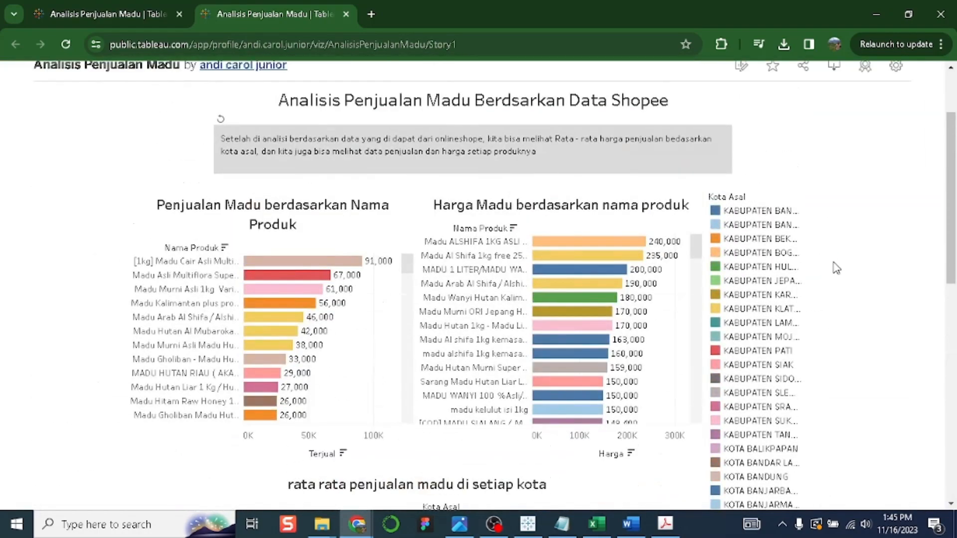
{"action": "scroll", "coordinate": [844, 273], "scroll_direction": "down", "scroll_amount": 6}
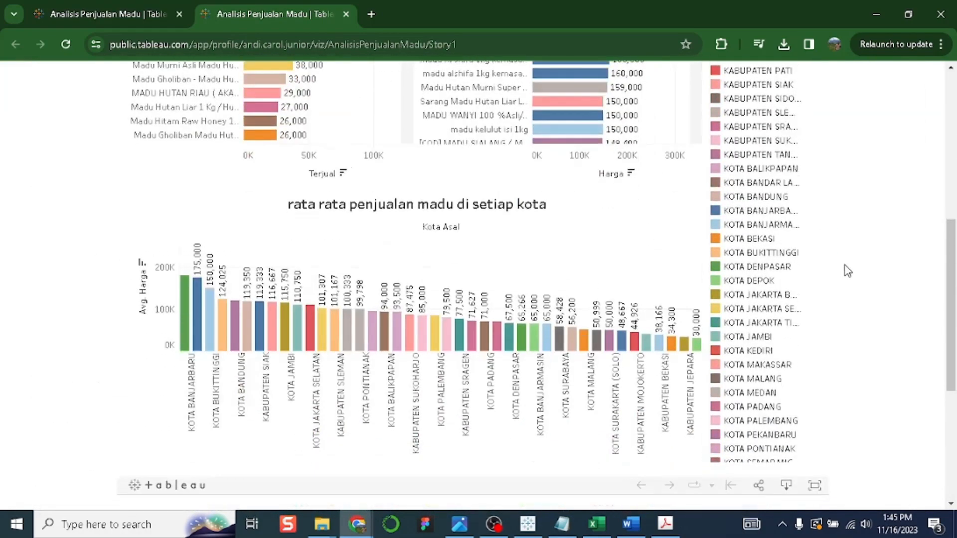
Filter the published story by the KOTA BANDUNG bar and examine that city's product sales and price charts
{"action": "left_click", "coordinate": [249, 324]}
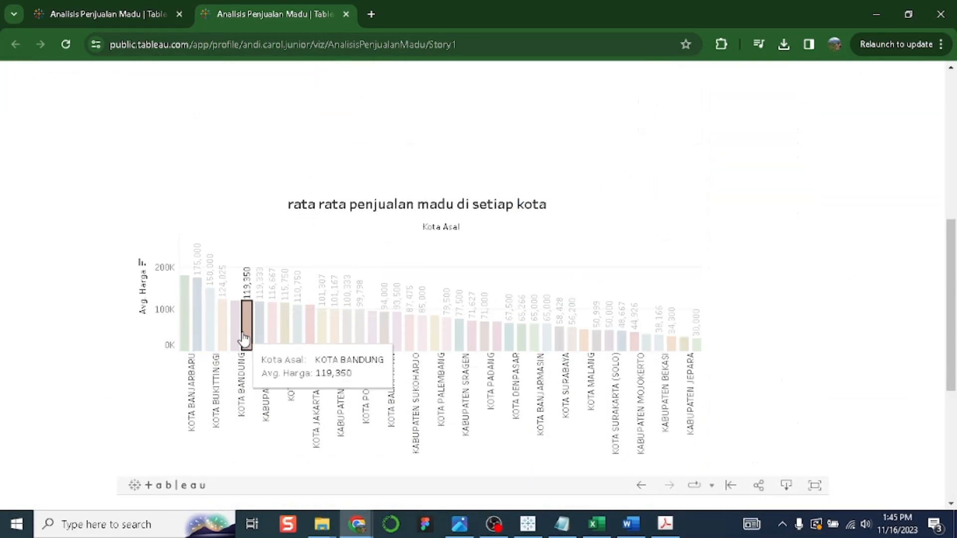
{"action": "scroll", "coordinate": [567, 272], "scroll_direction": "up", "scroll_amount": 8}
{"action": "scroll", "coordinate": [567, 271], "scroll_direction": "down", "scroll_amount": 3}
{"action": "mouse_move", "coordinate": [530, 238]}
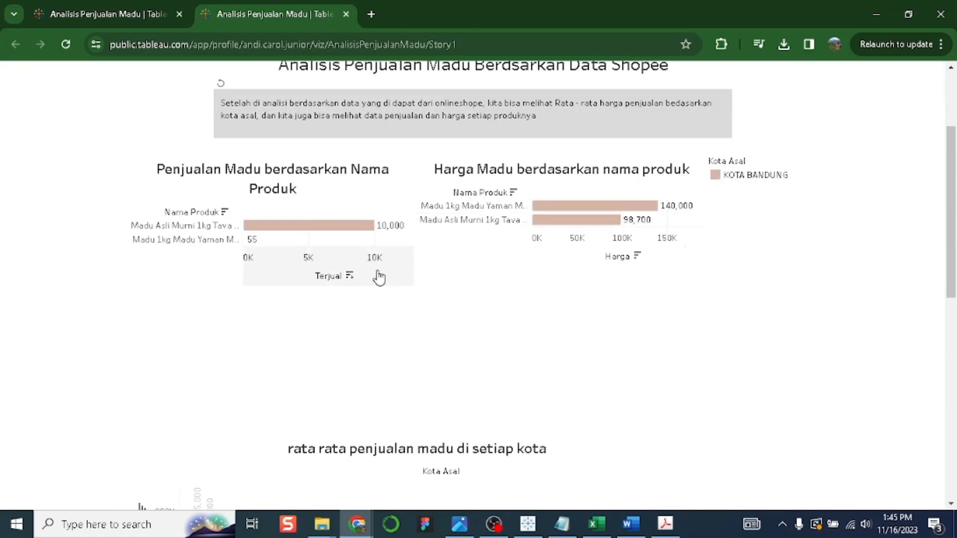
{"action": "mouse_move", "coordinate": [300, 234]}
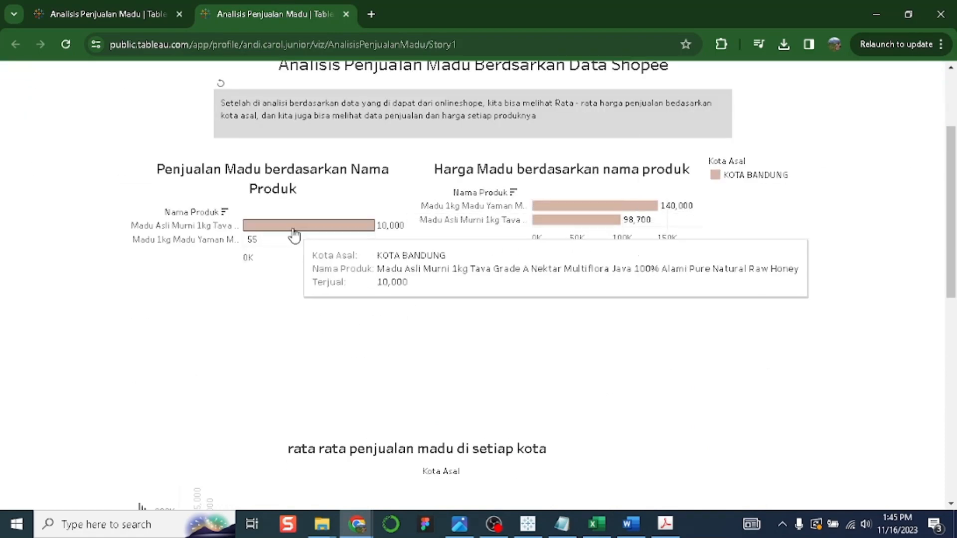
{"action": "scroll", "coordinate": [419, 299], "scroll_direction": "down", "scroll_amount": 8}
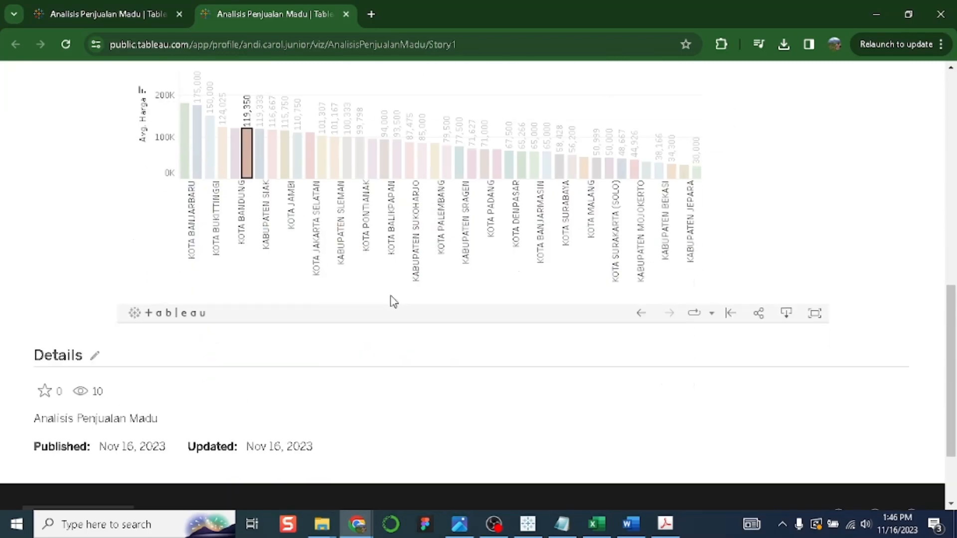
{"action": "scroll", "coordinate": [242, 193], "scroll_direction": "up", "scroll_amount": 3}
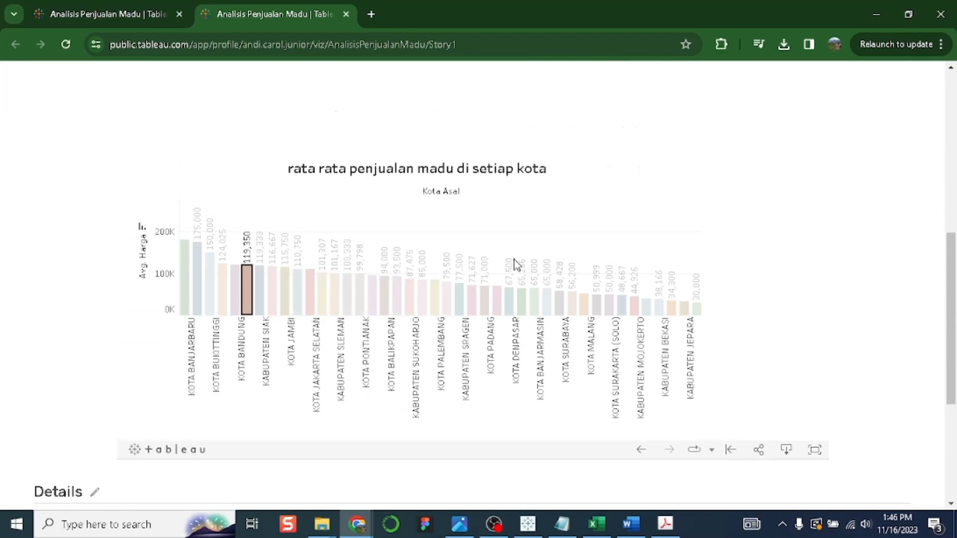
{"action": "scroll", "coordinate": [609, 249], "scroll_direction": "up", "scroll_amount": 5}
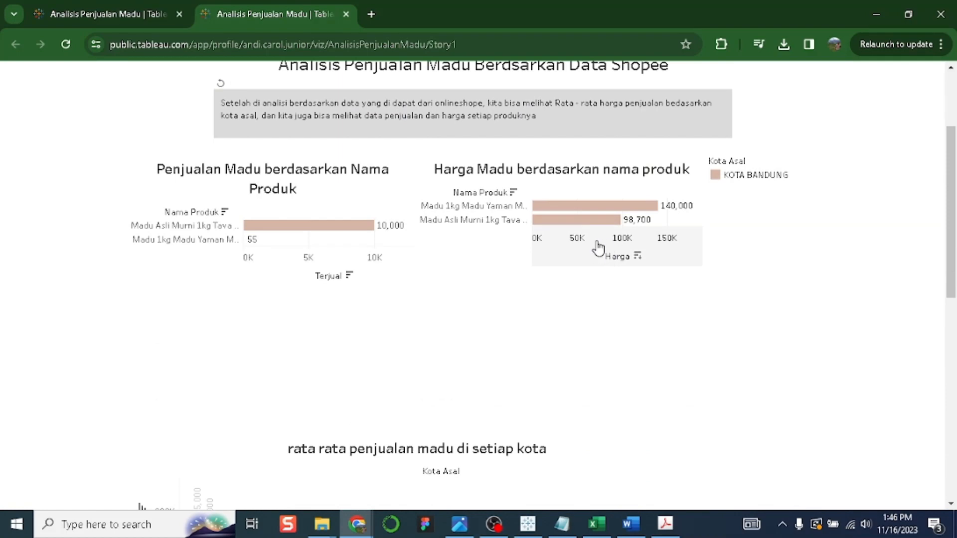
{"action": "scroll", "coordinate": [612, 329], "scroll_direction": "up", "scroll_amount": 3}
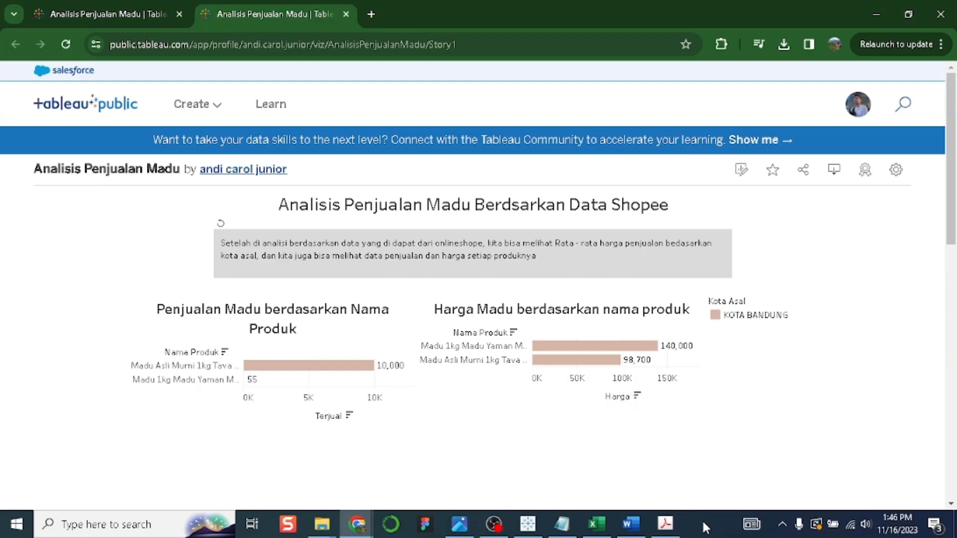
Switch to the Excel product workbook, return to the start of the table and select cell F2 beside it
{"action": "mouse_move", "coordinate": [677, 526]}
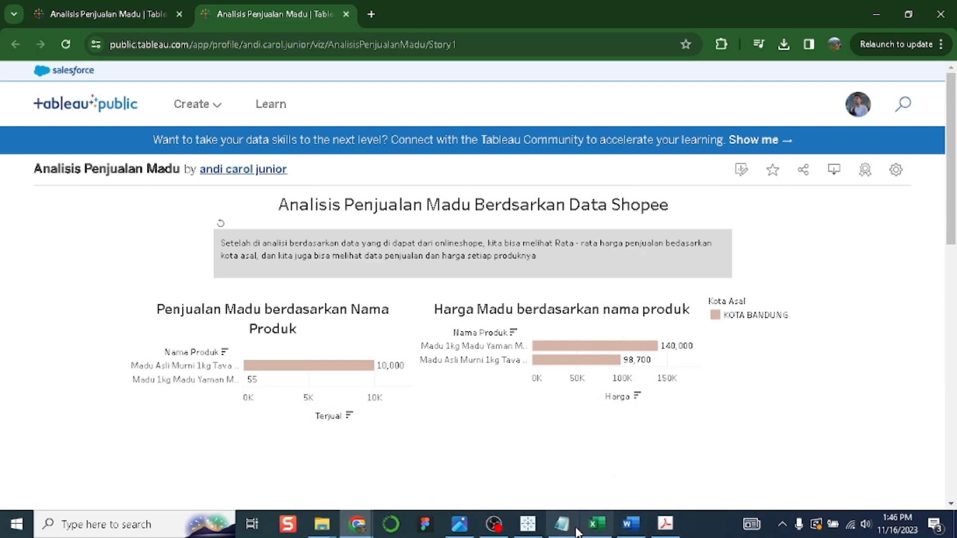
{"action": "left_click", "coordinate": [596, 524]}
{"action": "left_click_drag", "start_coordinate": [949, 339], "coordinate": [949, 189]}
{"action": "left_click", "coordinate": [622, 235]}
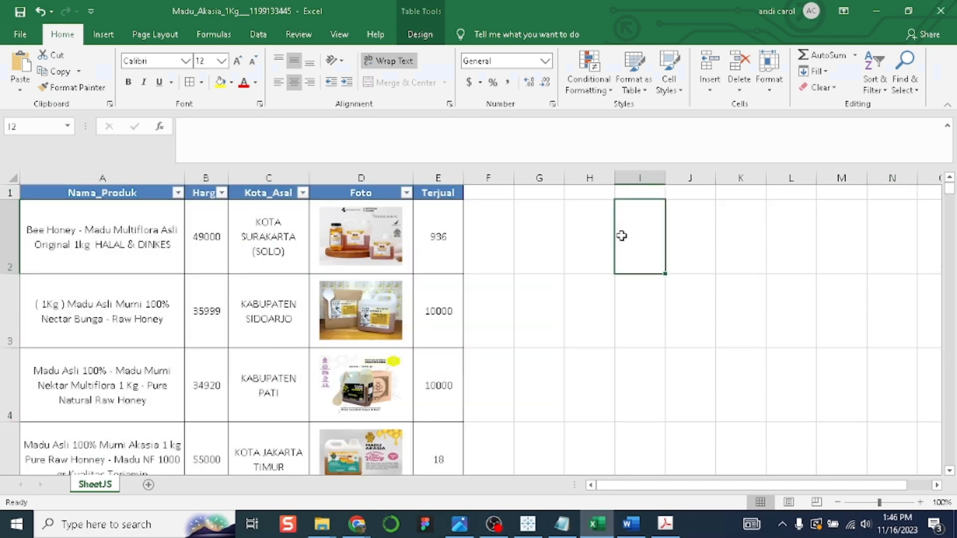
{"action": "left_click", "coordinate": [513, 237]}
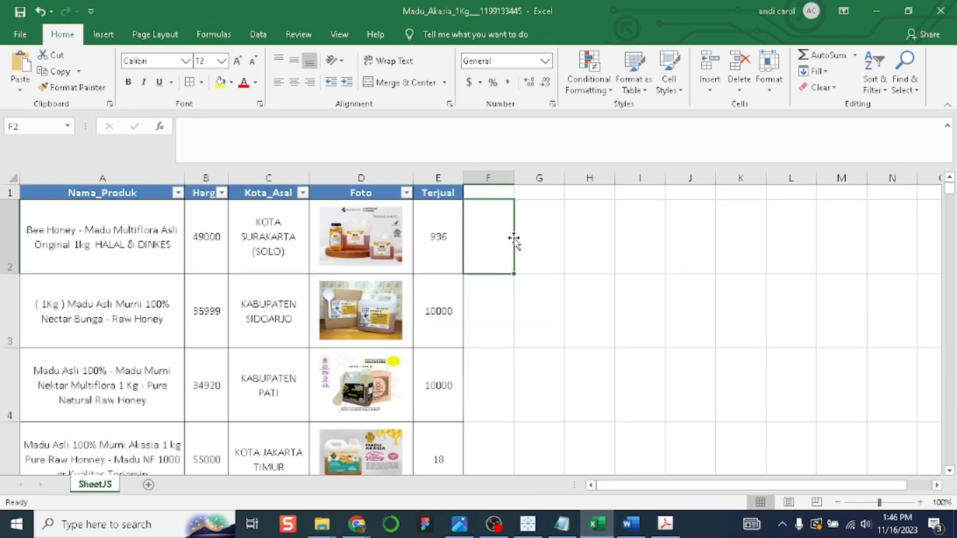